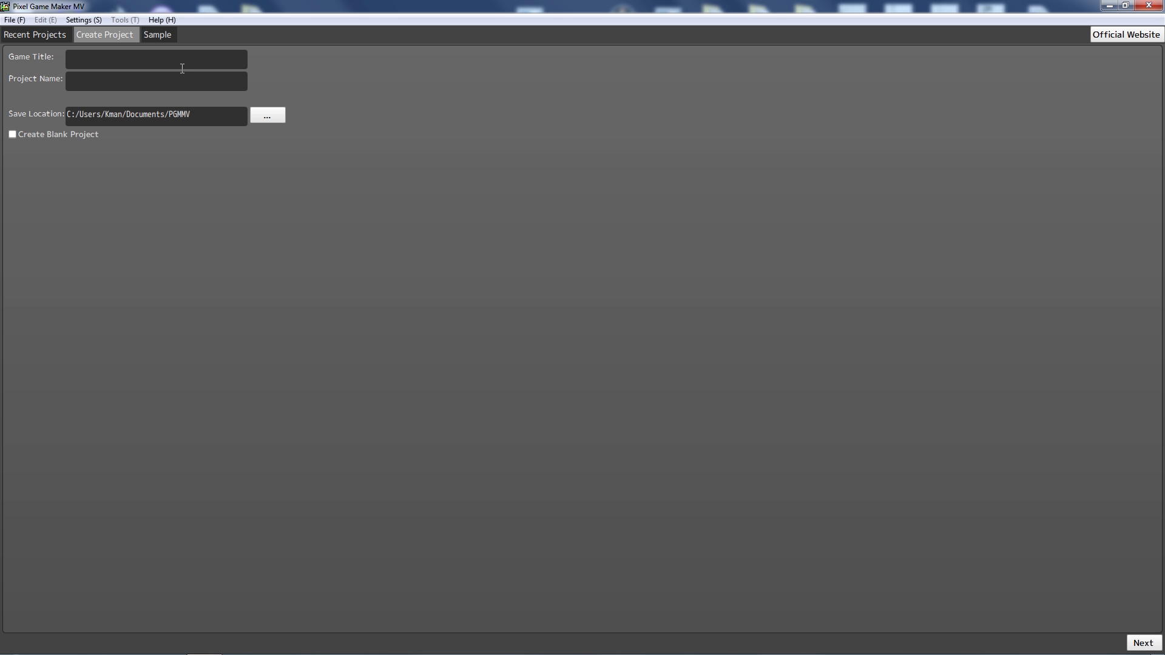
Enter "2D Sidescroller Tutorial" as both game title and project name, and choose to create a blank project.
{"action": "type", "text": "2D Sidescroller Tutorial"}
{"action": "left_click", "coordinate": [164, 85]}
{"action": "type", "text": "2D Sidescroller"}
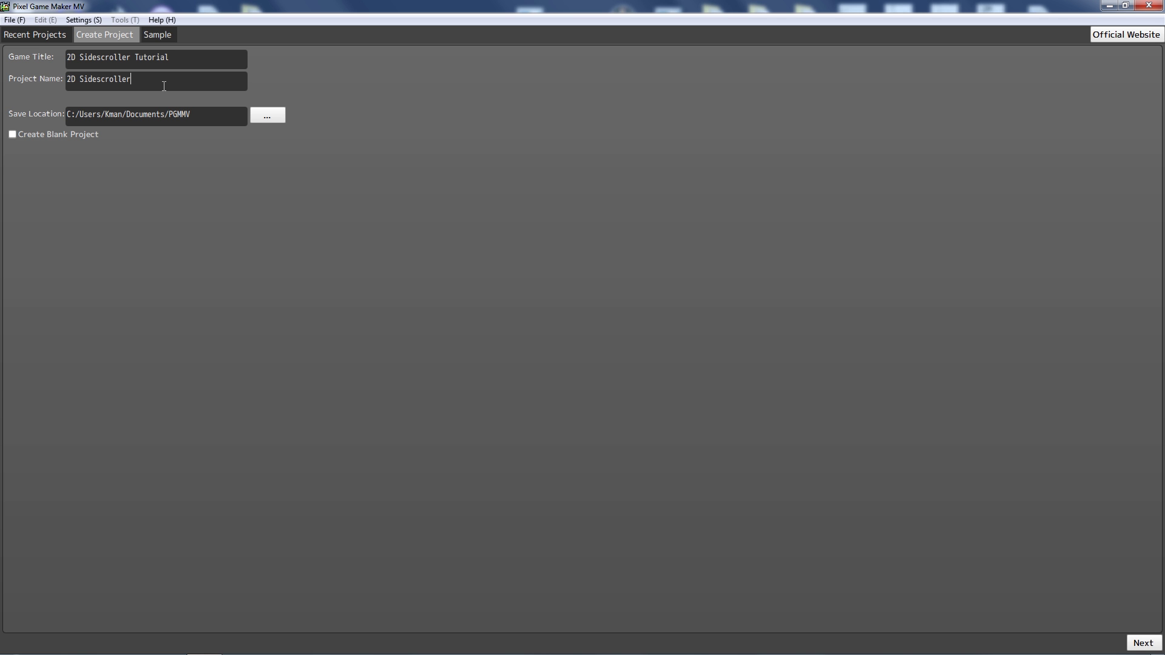
{"action": "type", "text": " Tutorial"}
{"action": "left_click", "coordinate": [1143, 643]}
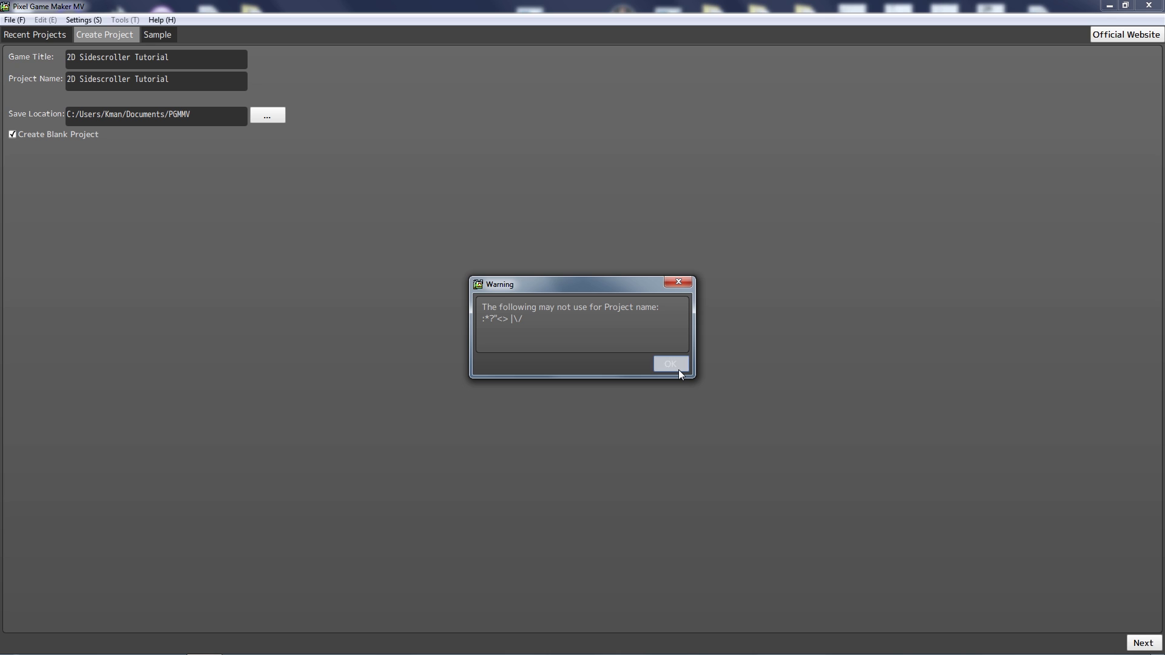
Remove the spaces from the game title and project name so both read "2DSidescrollerTutorial", and continue to the game type.
{"action": "left_click", "coordinate": [679, 370]}
{"action": "left_click", "coordinate": [82, 81]}
{"action": "key", "text": "BackSpace"}
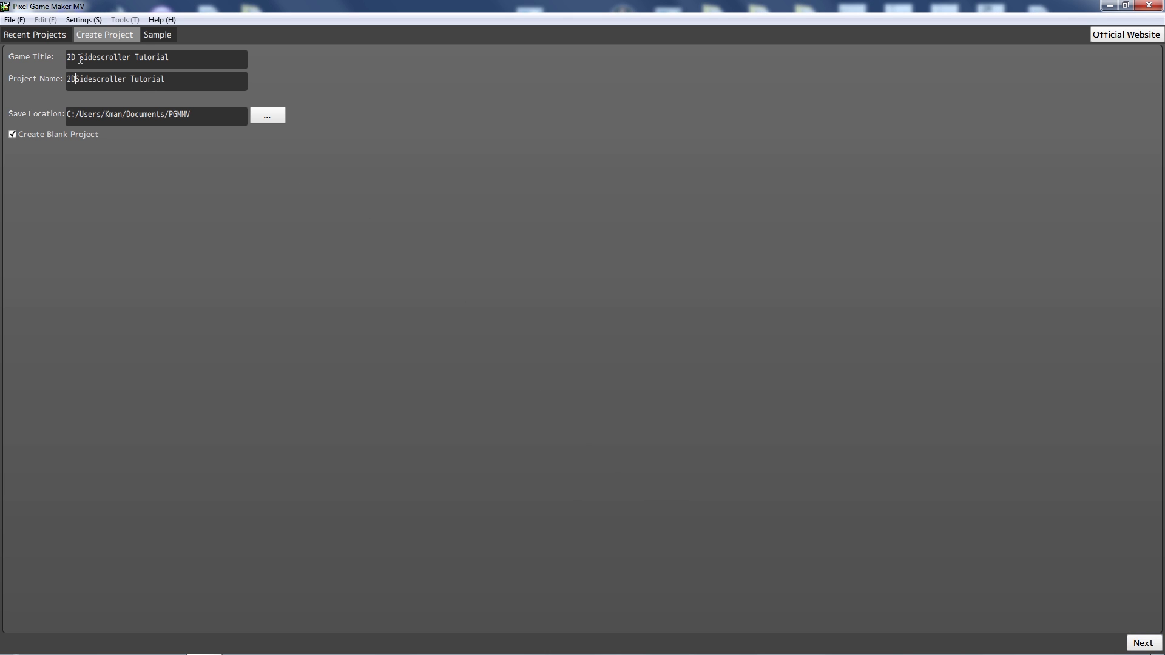
{"action": "left_click", "coordinate": [81, 57]}
{"action": "key", "text": "BackSpace"}
{"action": "left_click", "coordinate": [131, 58]}
{"action": "key", "text": "BackSpace"}
{"action": "left_click", "coordinate": [131, 79]}
{"action": "key", "text": "BackSpace"}
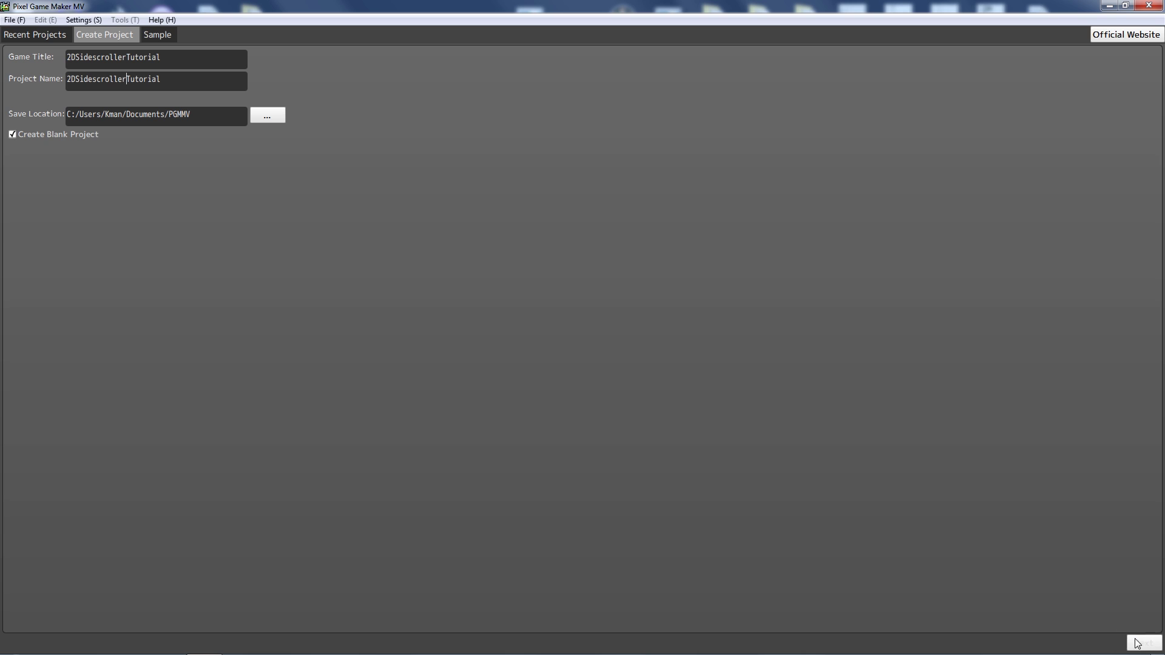
{"action": "left_click", "coordinate": [1143, 643]}
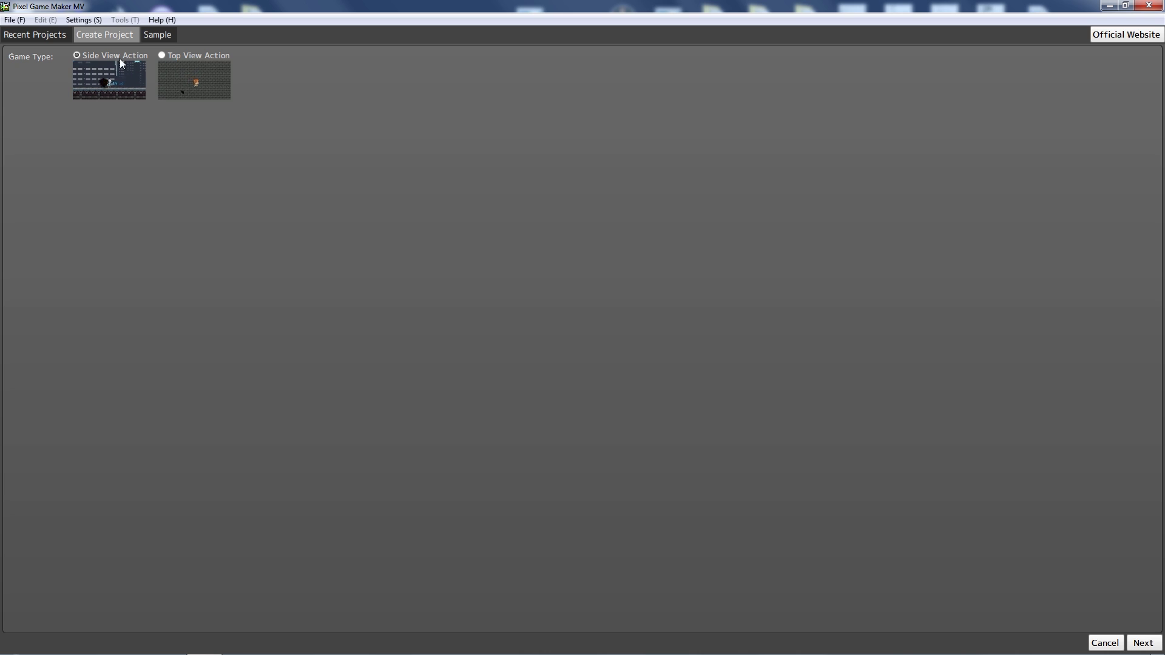
Create the project as Side View Action with 32x32 tiles, a 16:9 resolution of 1280x720 and 1 player.
{"action": "left_click", "coordinate": [1143, 643]}
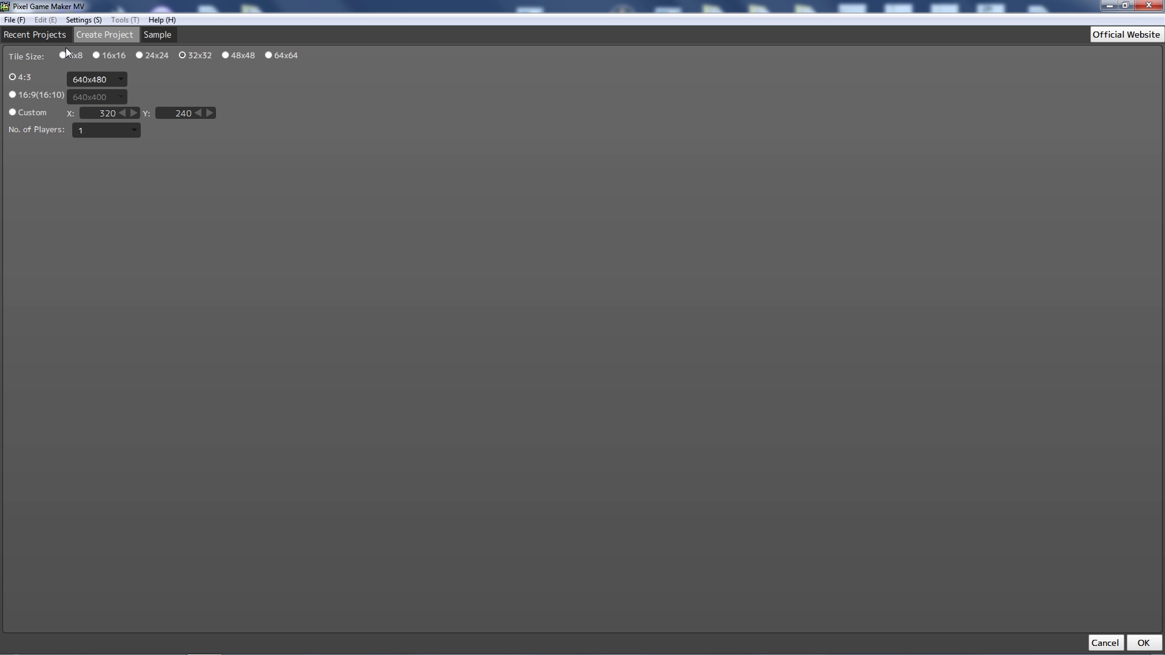
{"action": "left_click", "coordinate": [14, 95]}
{"action": "left_click", "coordinate": [95, 102]}
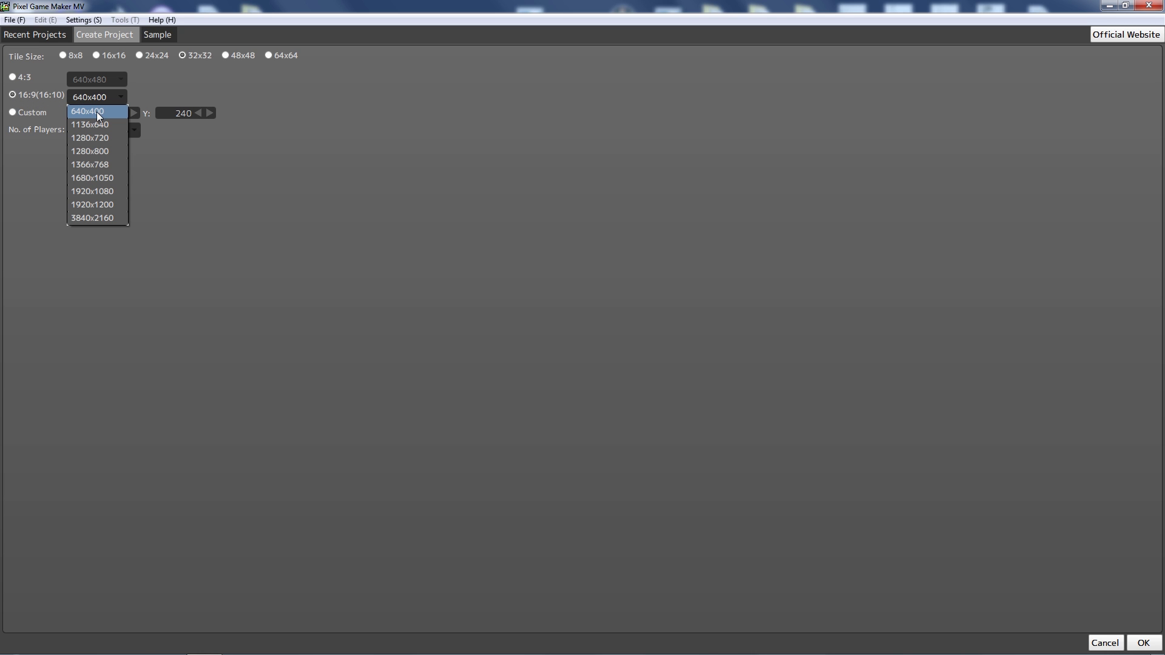
{"action": "left_click", "coordinate": [112, 145]}
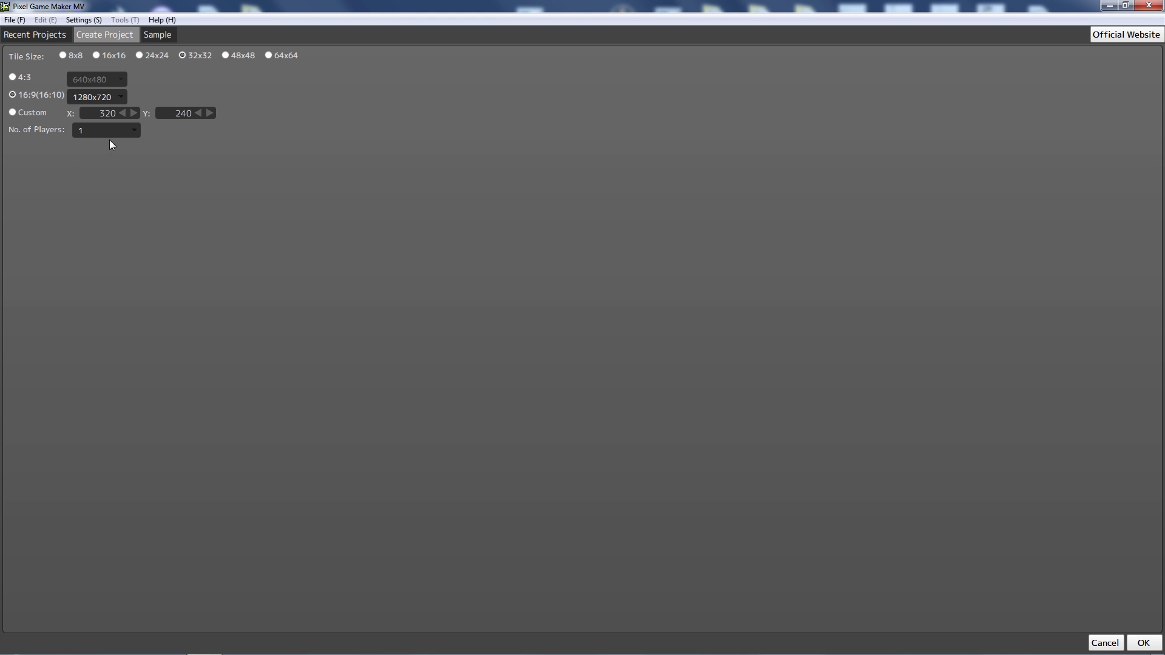
{"action": "left_click", "coordinate": [112, 129]}
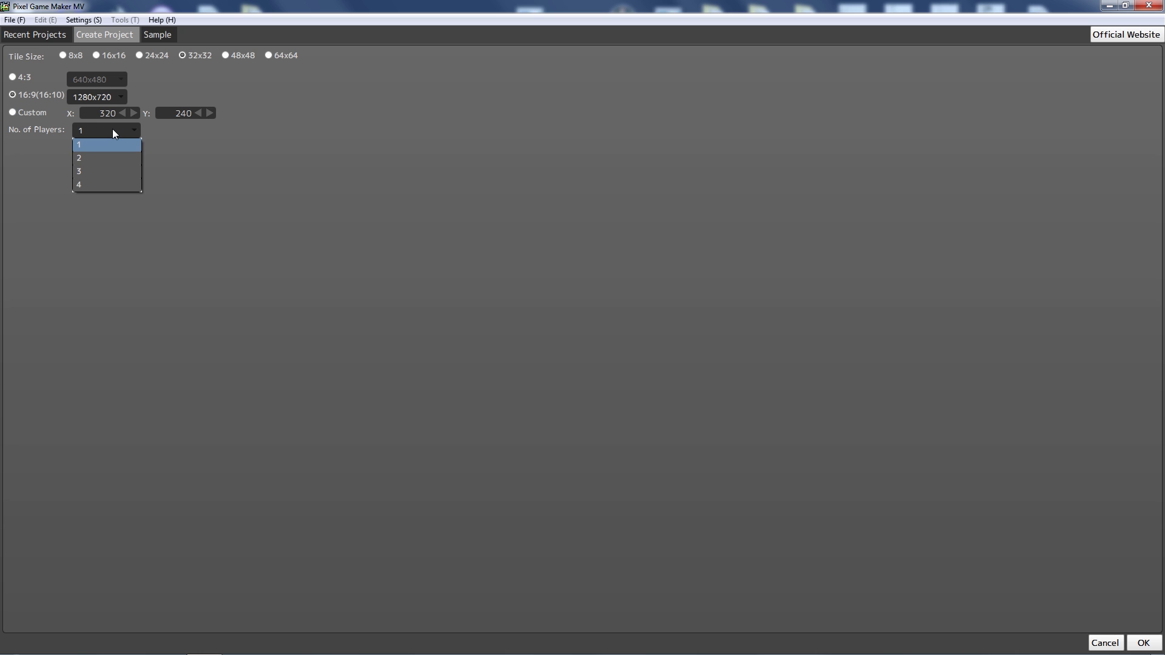
{"action": "left_click", "coordinate": [112, 132]}
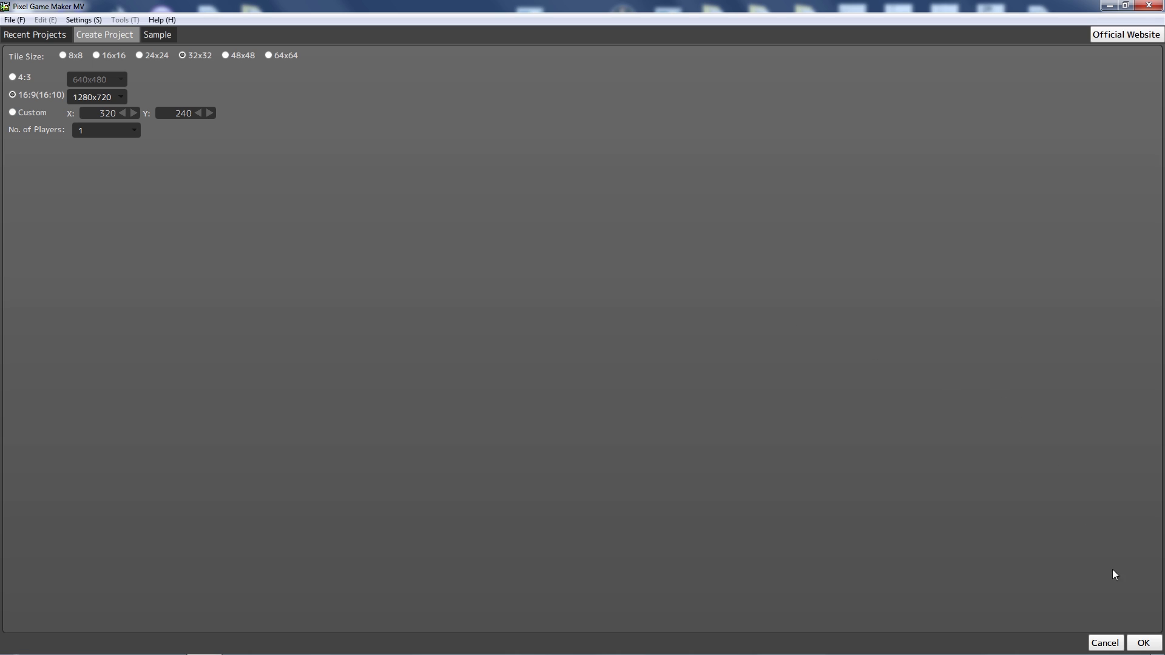
{"action": "left_click", "coordinate": [1142, 644]}
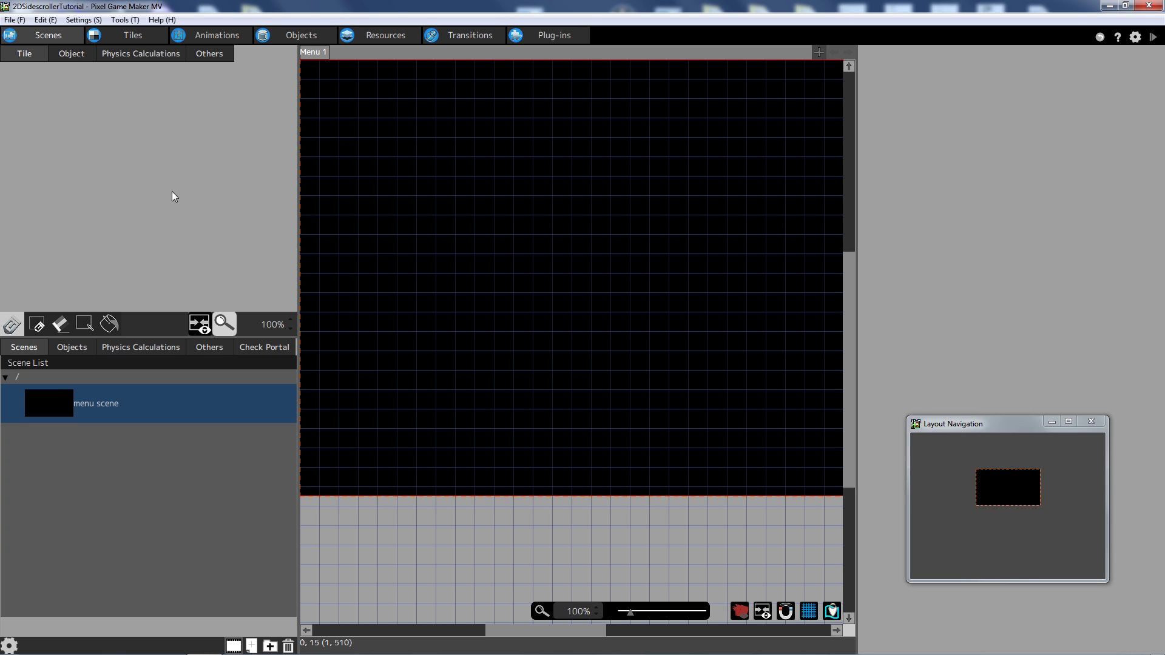
Review the project settings from the basic, tile size and resolution options through the display, screen effects, language and loading screen options.
{"action": "left_click", "coordinate": [87, 22]}
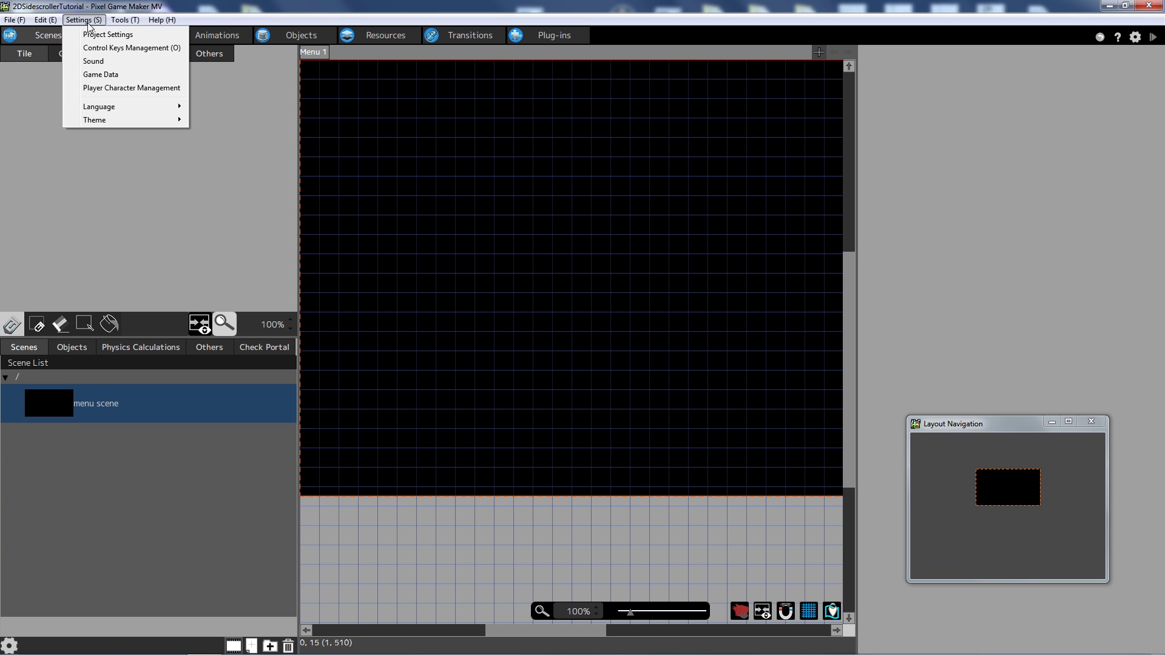
{"action": "left_click", "coordinate": [118, 36]}
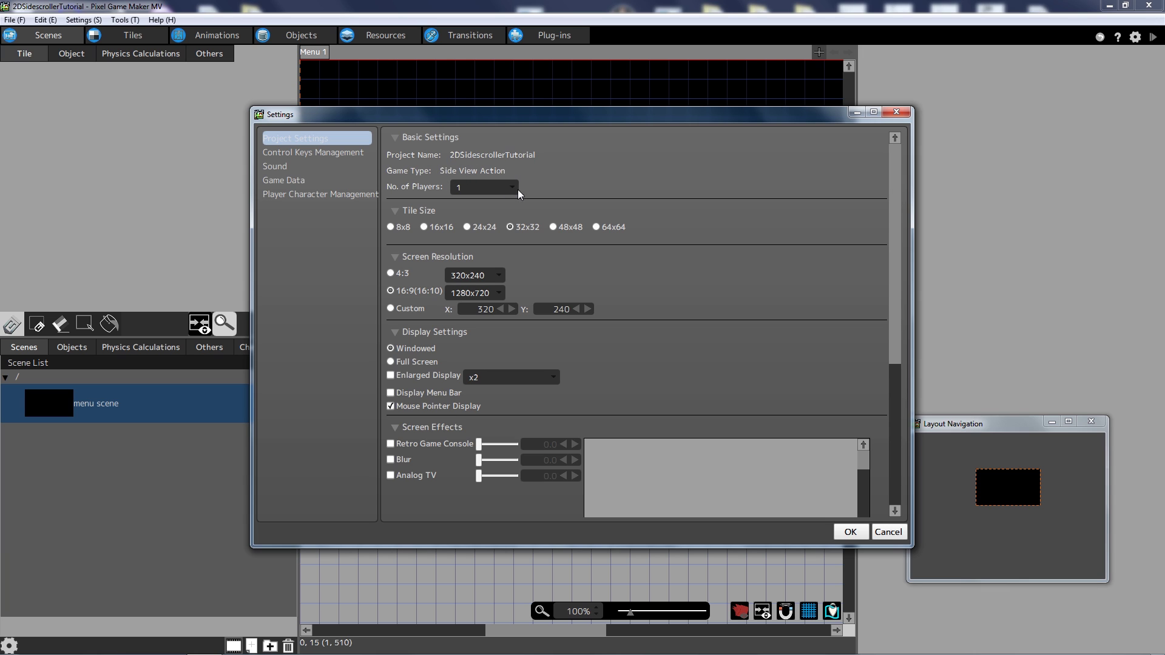
{"action": "left_click_drag", "start_coordinate": [901, 220], "coordinate": [896, 283]}
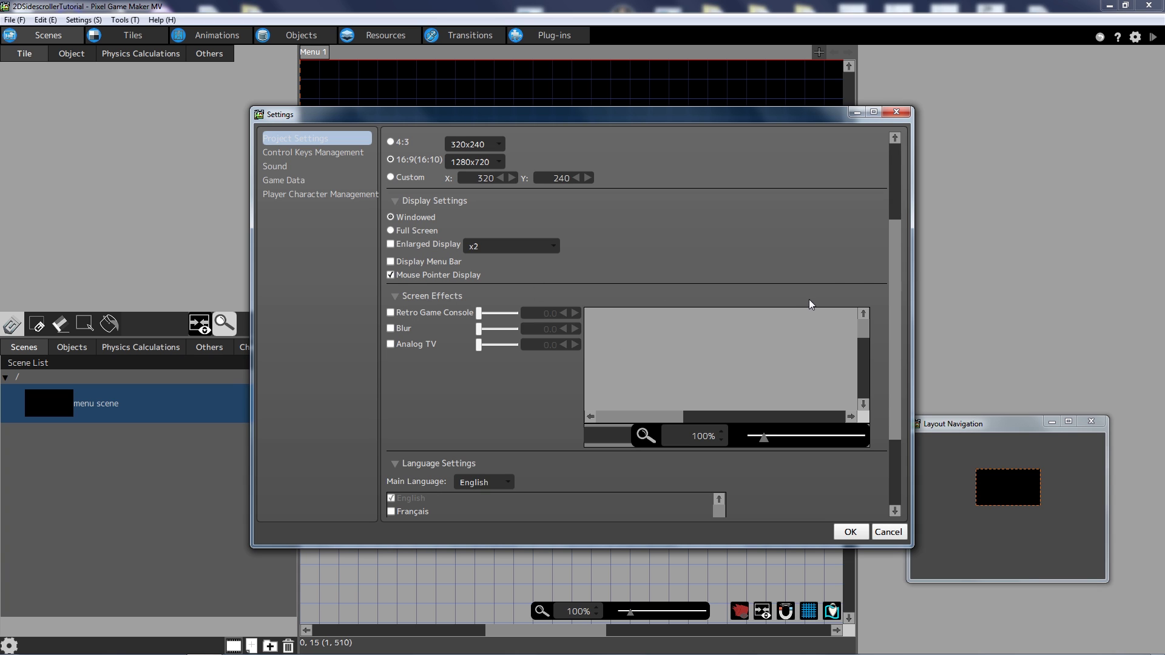
{"action": "left_click_drag", "start_coordinate": [897, 252], "coordinate": [896, 332]}
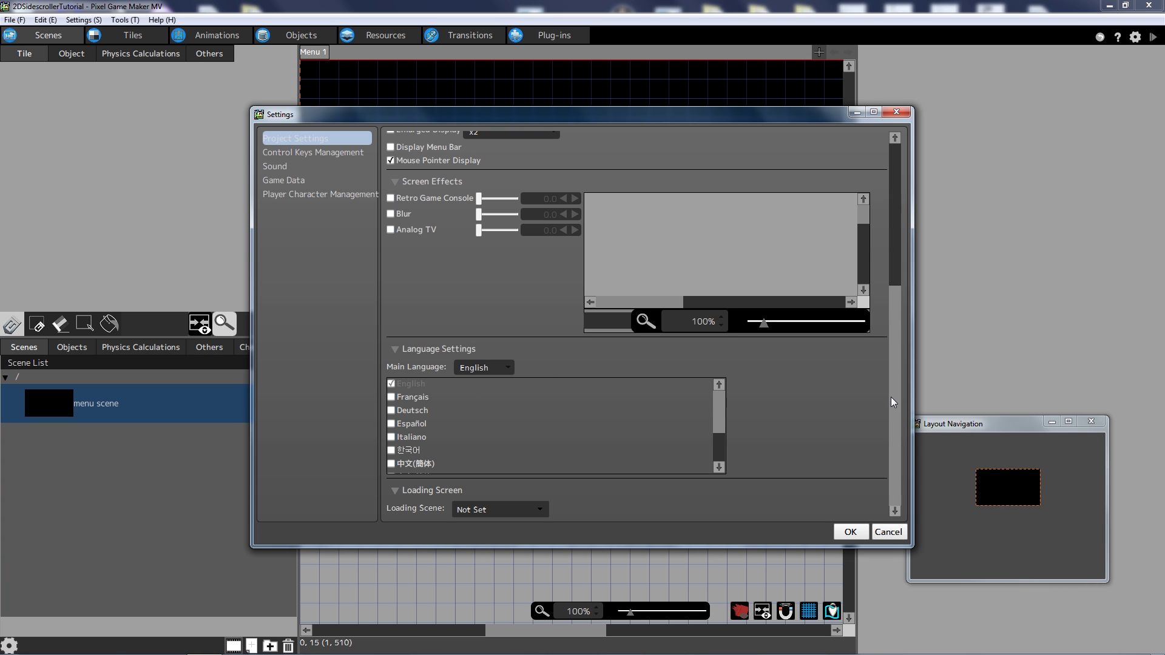
{"action": "left_click_drag", "start_coordinate": [892, 399], "coordinate": [877, 241]}
In the control key settings, change the keyboard/mouse assignments of the X, Y and R1 control keys to Not Set.
{"action": "left_click", "coordinate": [322, 154]}
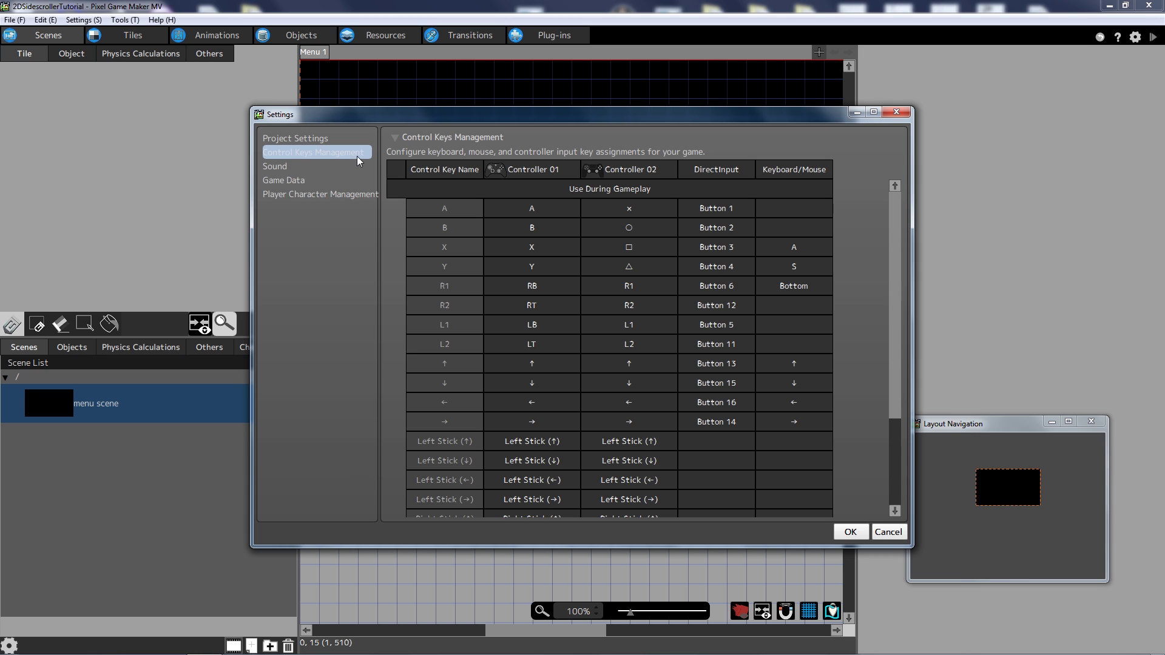
{"action": "left_click_drag", "start_coordinate": [894, 218], "coordinate": [897, 204]}
{"action": "double_click", "coordinate": [799, 241]}
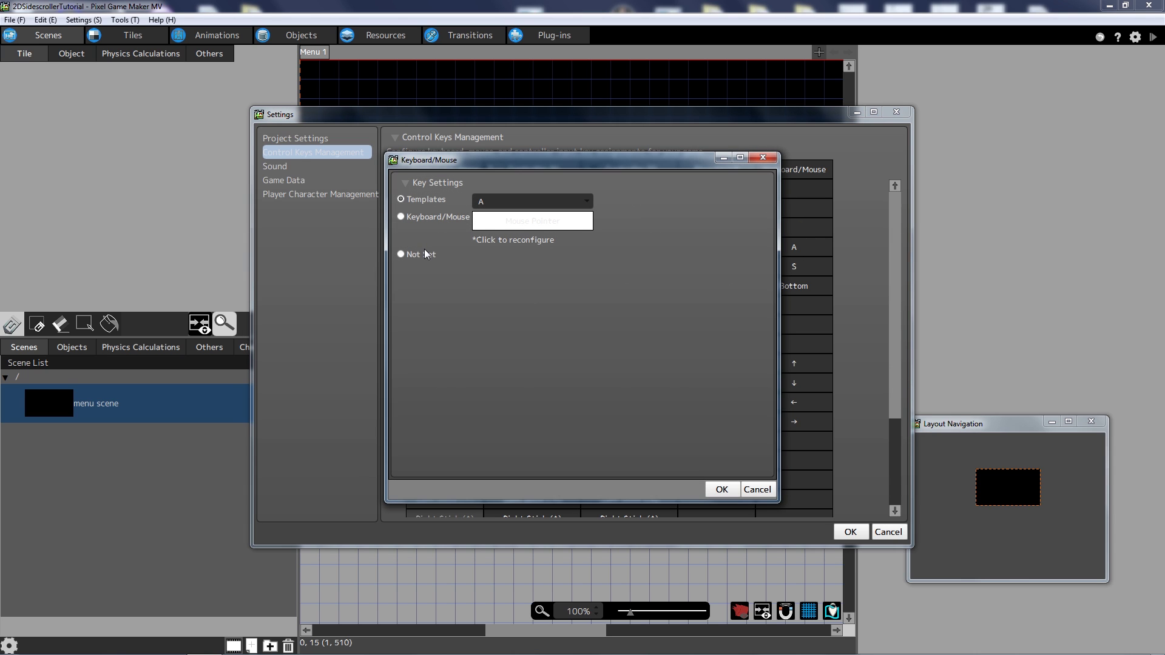
{"action": "left_click", "coordinate": [707, 486]}
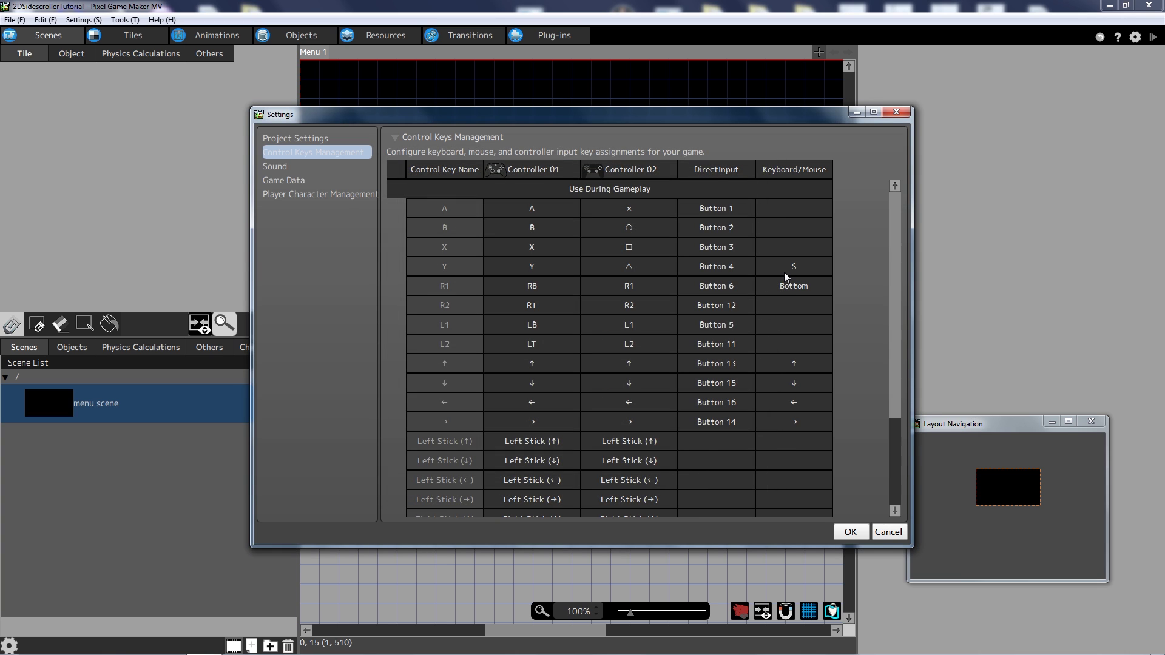
{"action": "double_click", "coordinate": [784, 272]}
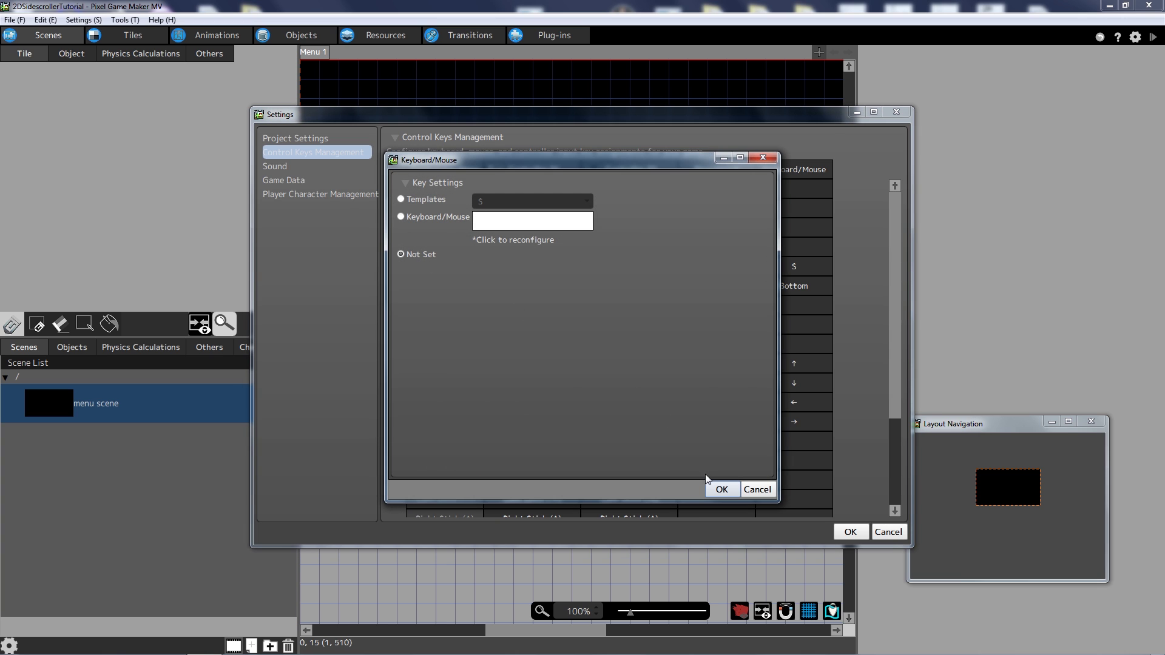
{"action": "left_click", "coordinate": [719, 488]}
{"action": "double_click", "coordinate": [783, 286]}
{"action": "left_click", "coordinate": [401, 255]}
{"action": "left_click", "coordinate": [720, 489]}
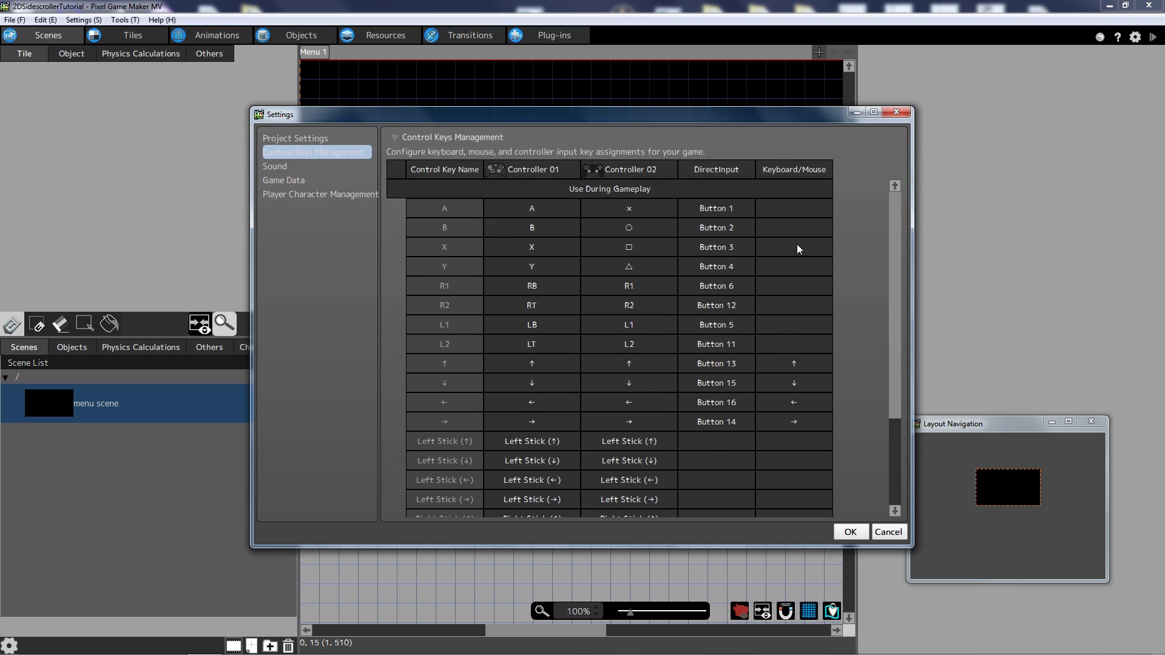
Assign the keyboard key Z to the A control key.
{"action": "double_click", "coordinate": [778, 212]}
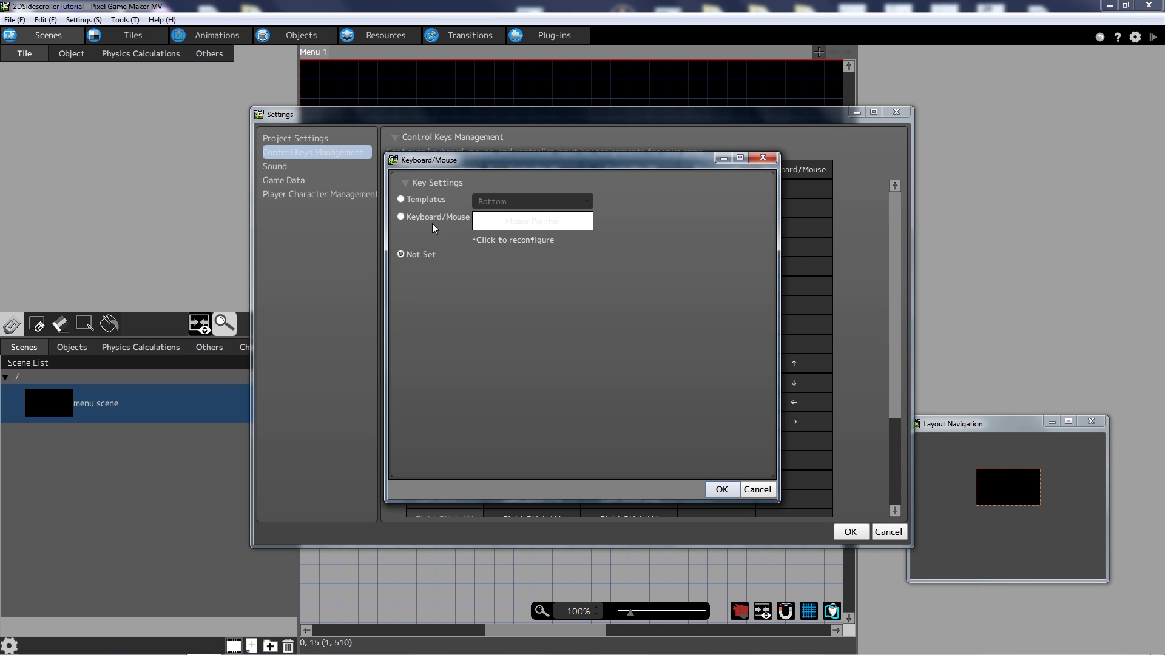
{"action": "left_click", "coordinate": [401, 217]}
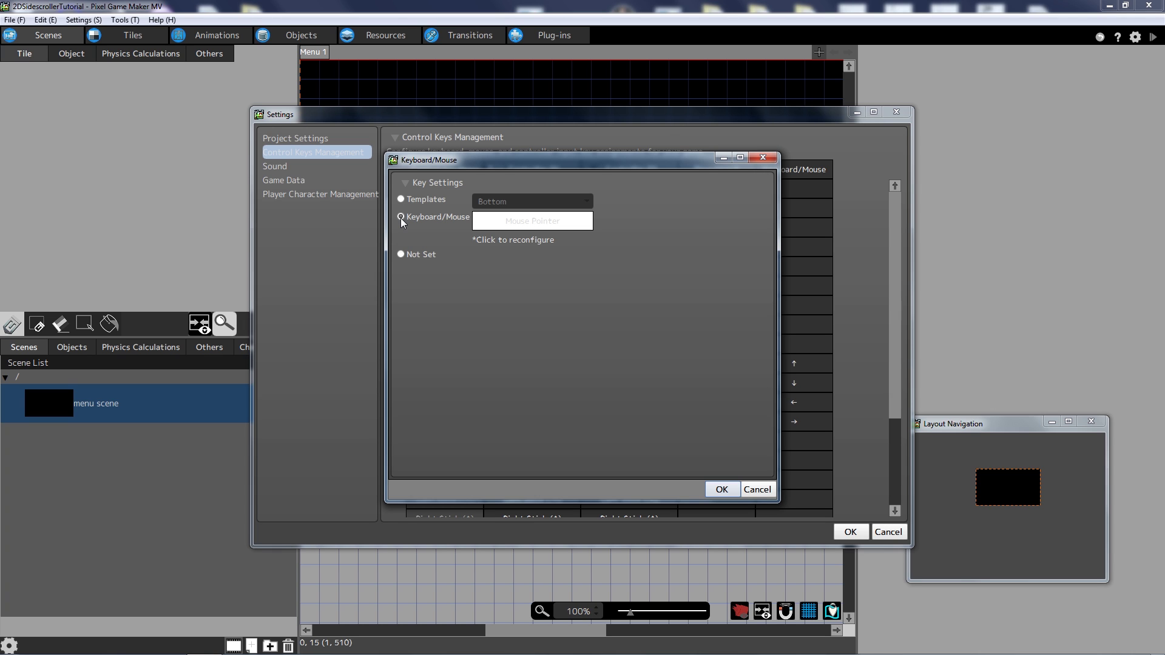
{"action": "left_click", "coordinate": [534, 226]}
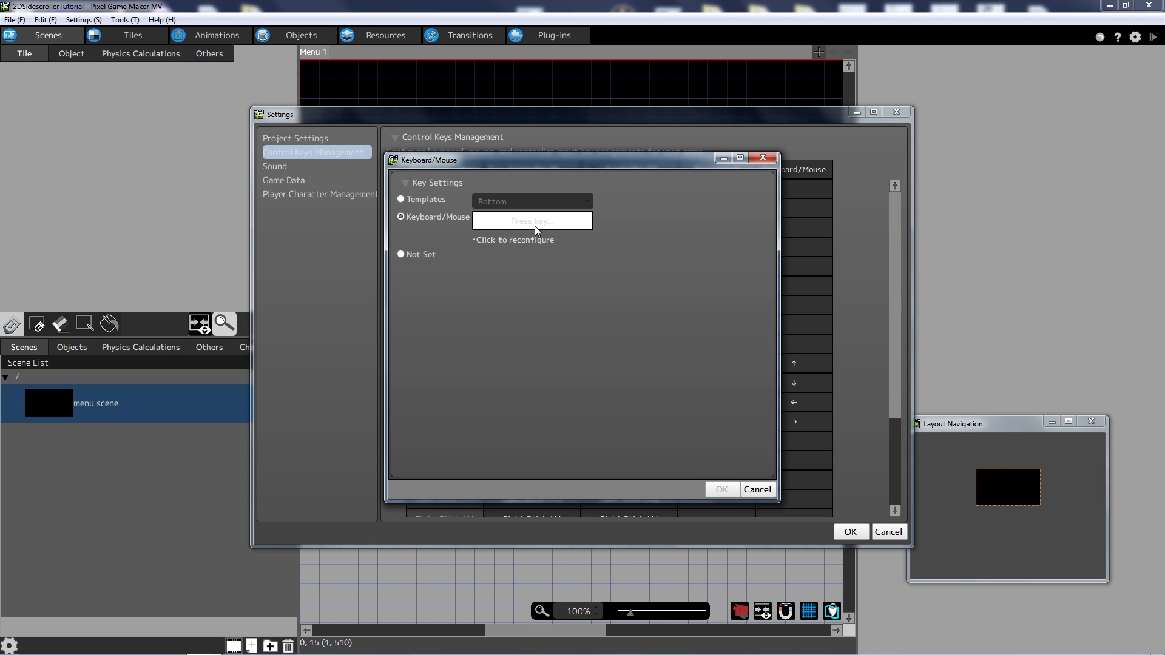
{"action": "key", "text": "z"}
{"action": "left_click", "coordinate": [723, 493]}
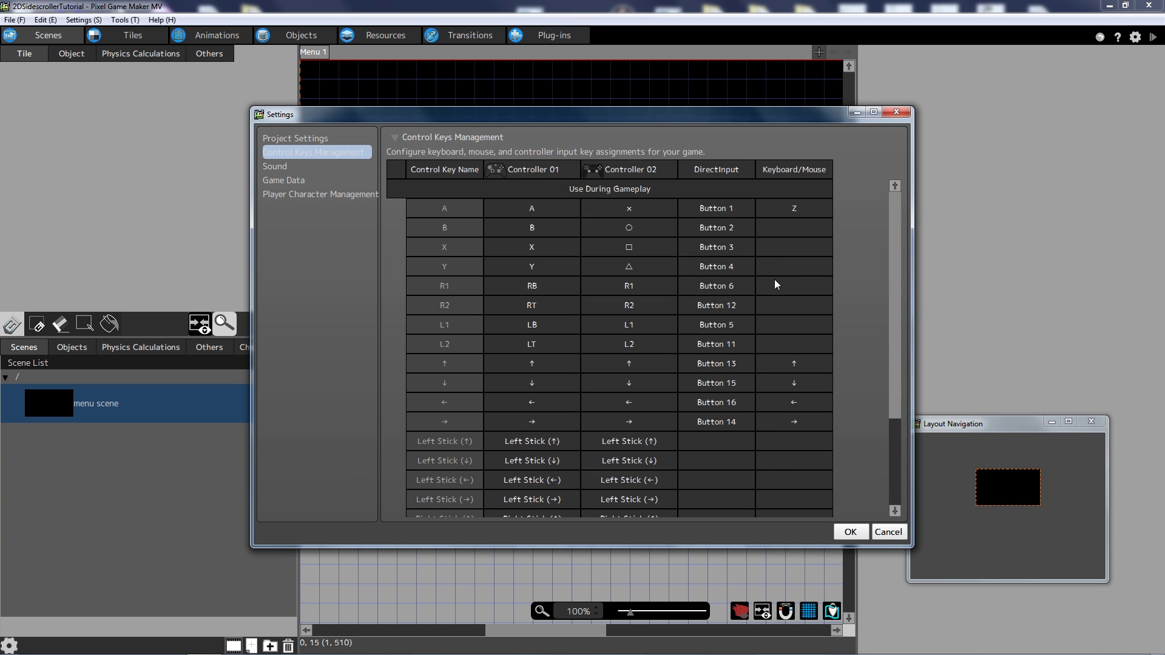
Assign the keyboard key X to the B control key.
{"action": "left_click", "coordinate": [773, 233]}
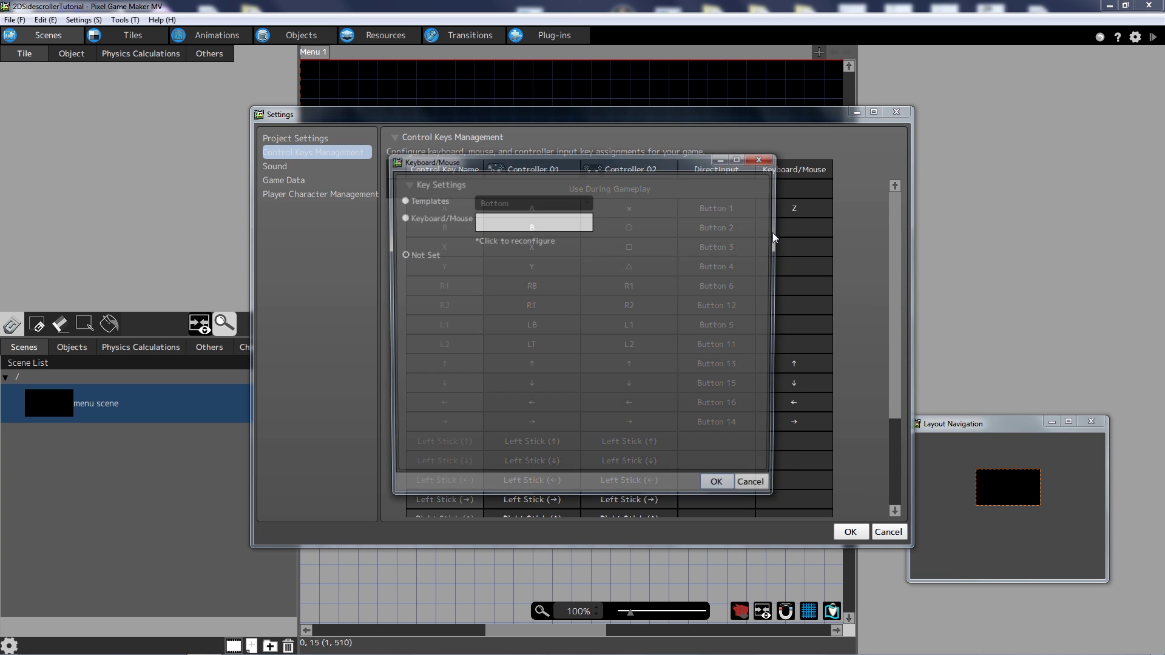
{"action": "left_click", "coordinate": [540, 225]}
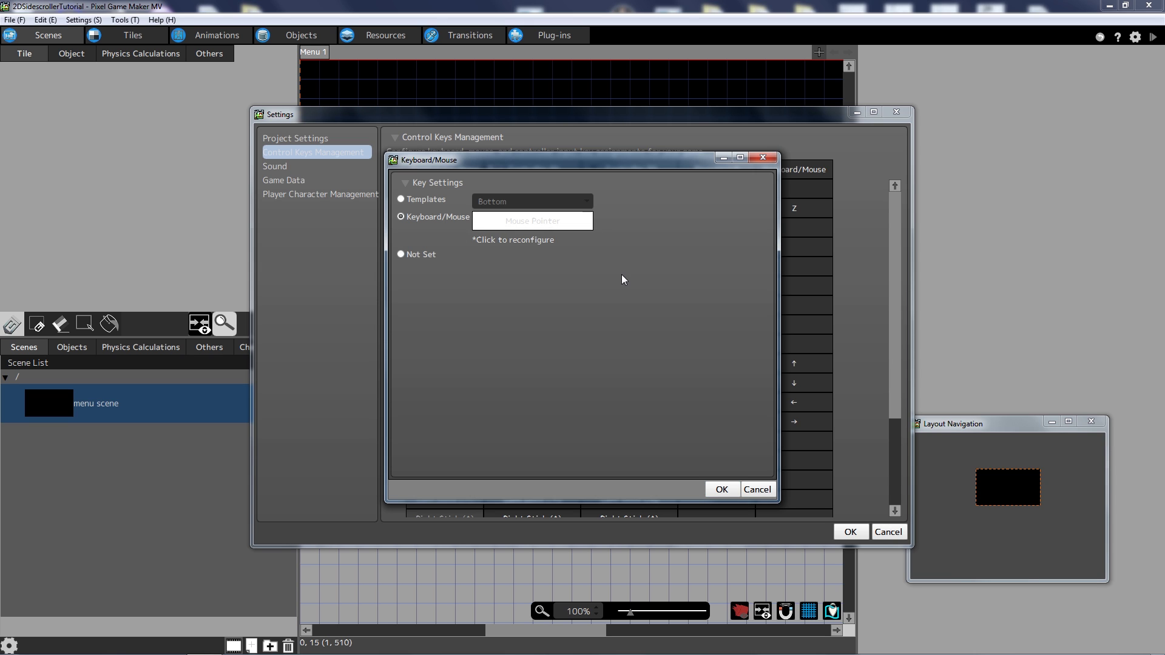
{"action": "left_click", "coordinate": [561, 226]}
{"action": "key", "text": "x"}
{"action": "left_click", "coordinate": [722, 490]}
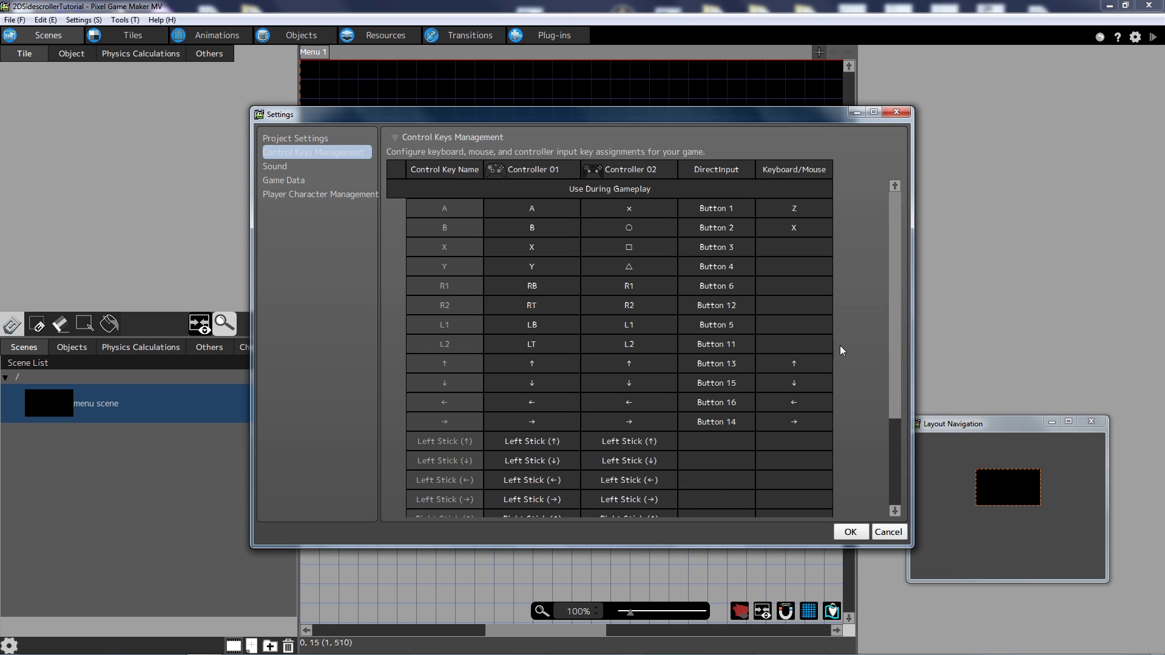
Assign Return to the OK control and Esc to the CANCEL control for keyboard/mouse, and apply the settings.
{"action": "left_click_drag", "start_coordinate": [897, 250], "coordinate": [894, 348]}
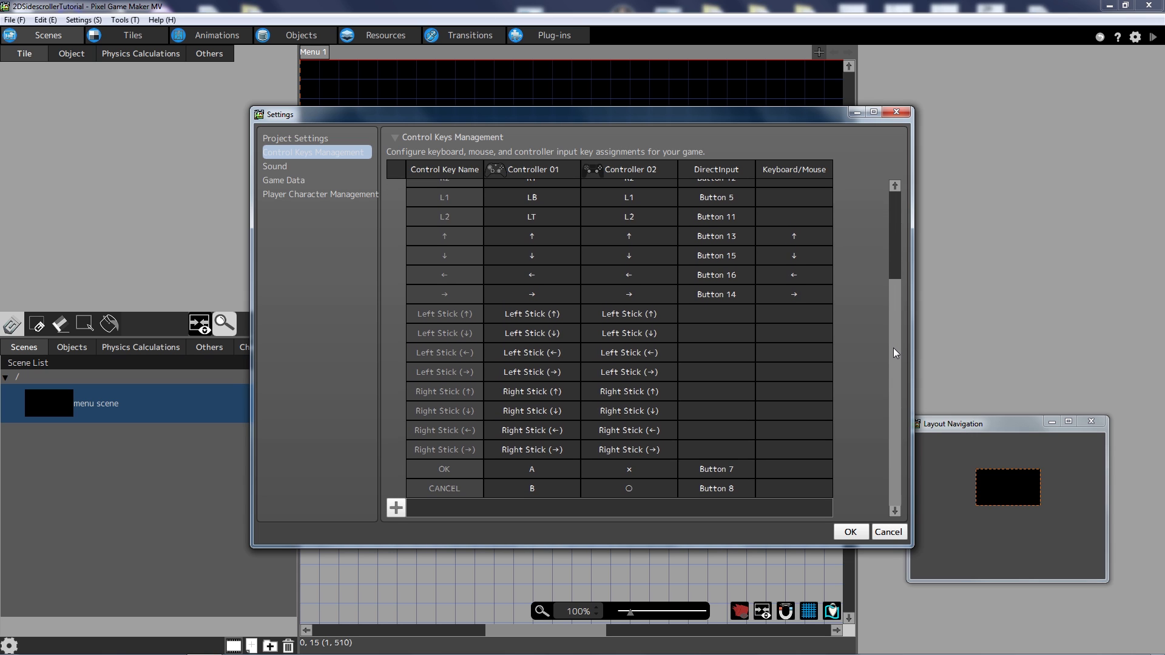
{"action": "double_click", "coordinate": [795, 474]}
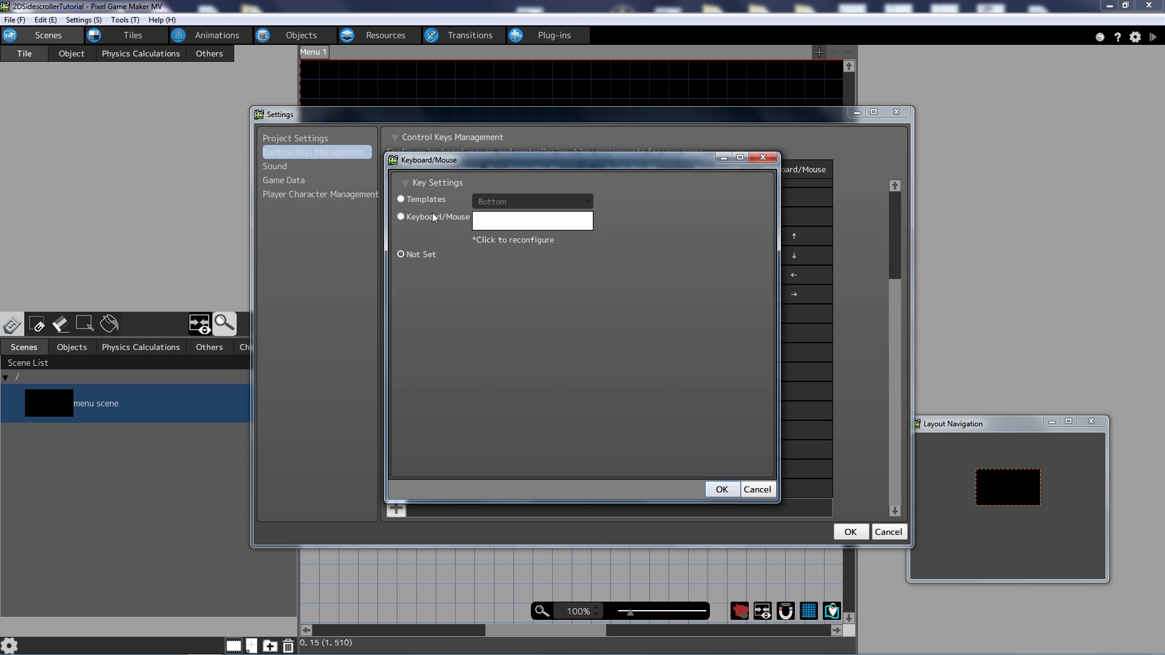
{"action": "left_click", "coordinate": [503, 221]}
{"action": "key", "text": "Return"}
{"action": "left_click", "coordinate": [716, 489]}
{"action": "double_click", "coordinate": [781, 493]}
{"action": "key", "text": "Escape"}
{"action": "left_click", "coordinate": [722, 490]}
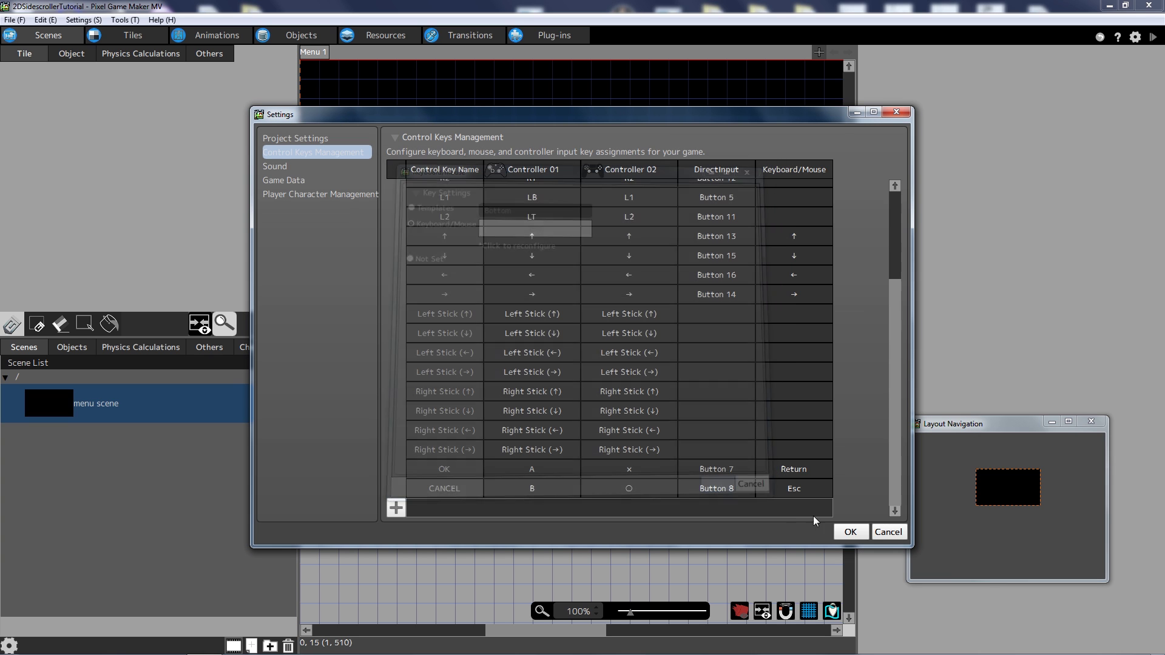
{"action": "left_click", "coordinate": [857, 528]}
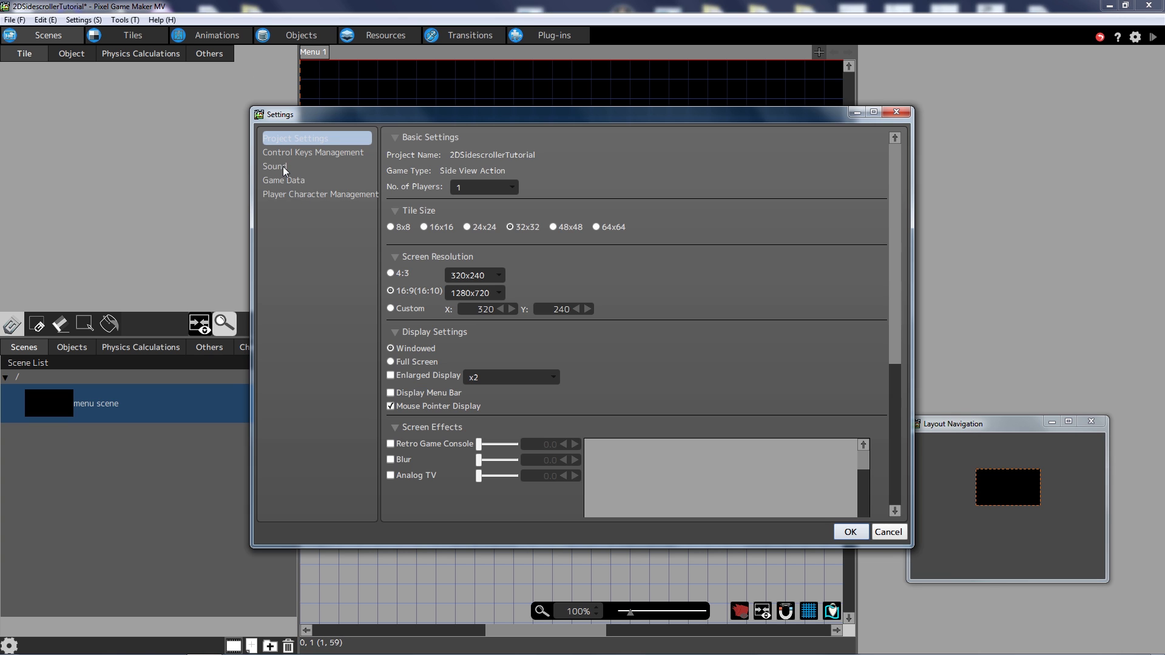
In the Game Data settings, replace the game title with "Platformer Girl".
{"action": "left_click", "coordinate": [283, 166]}
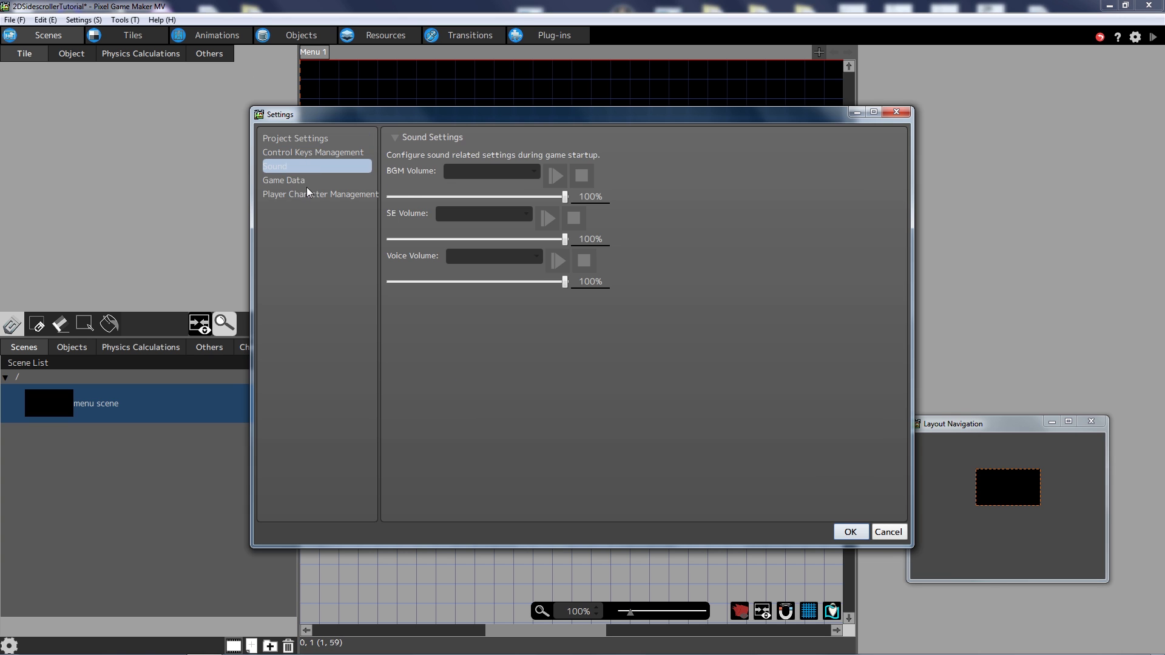
{"action": "left_click", "coordinate": [303, 180]}
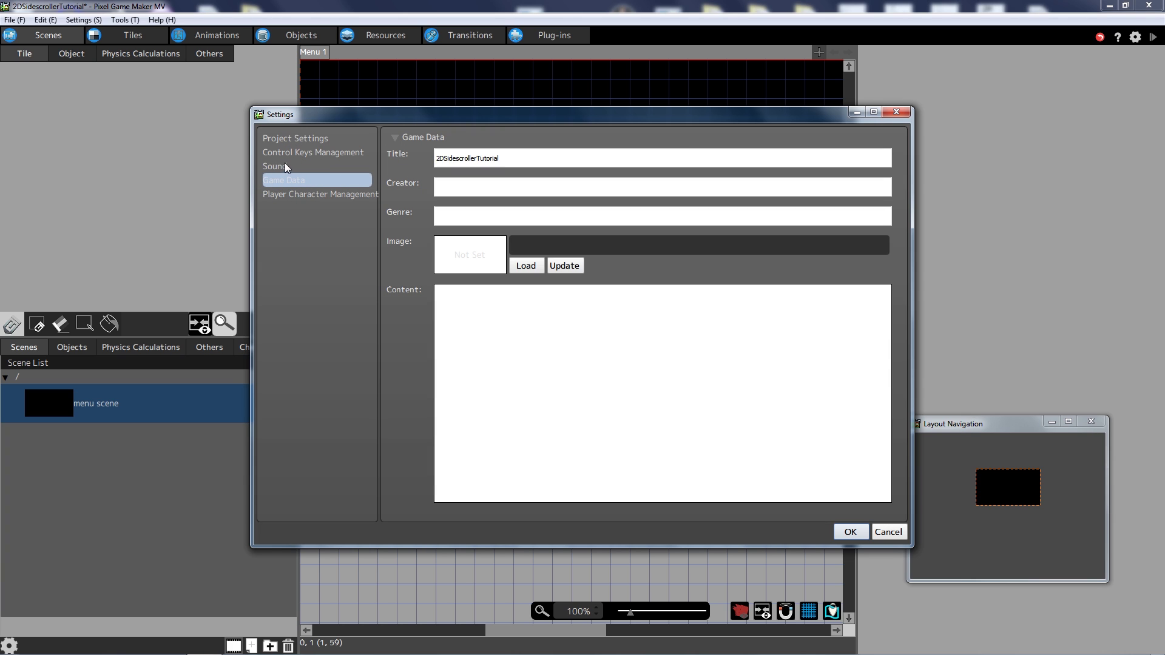
{"action": "left_click", "coordinate": [453, 160]}
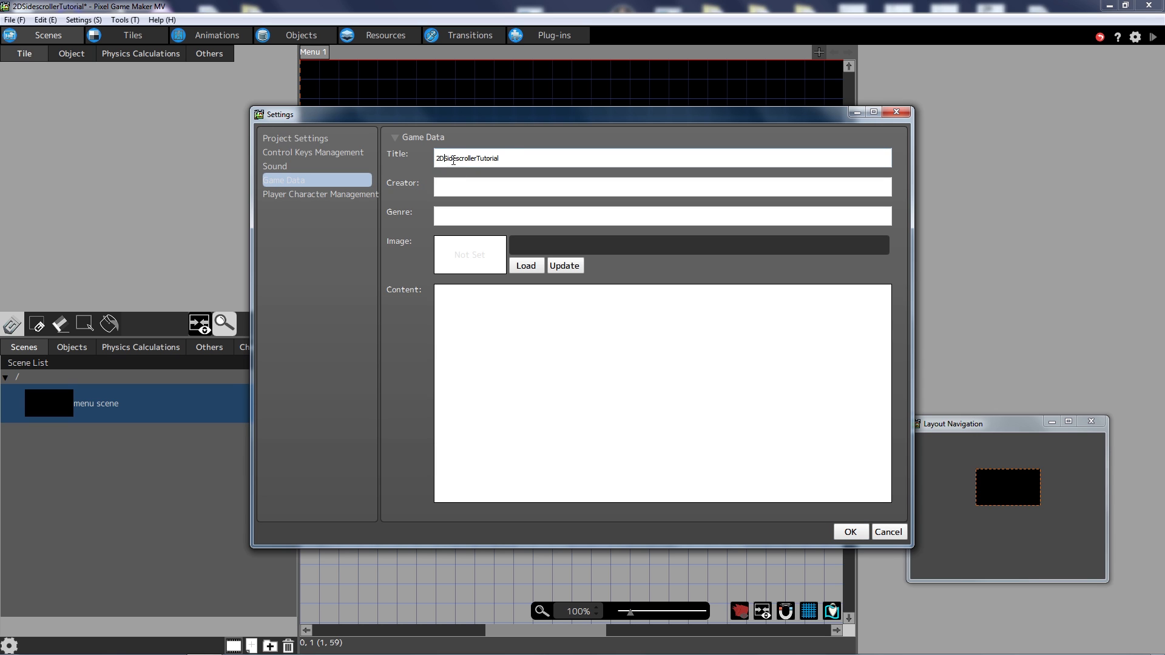
{"action": "left_click_drag", "start_coordinate": [514, 156], "coordinate": [344, 162]}
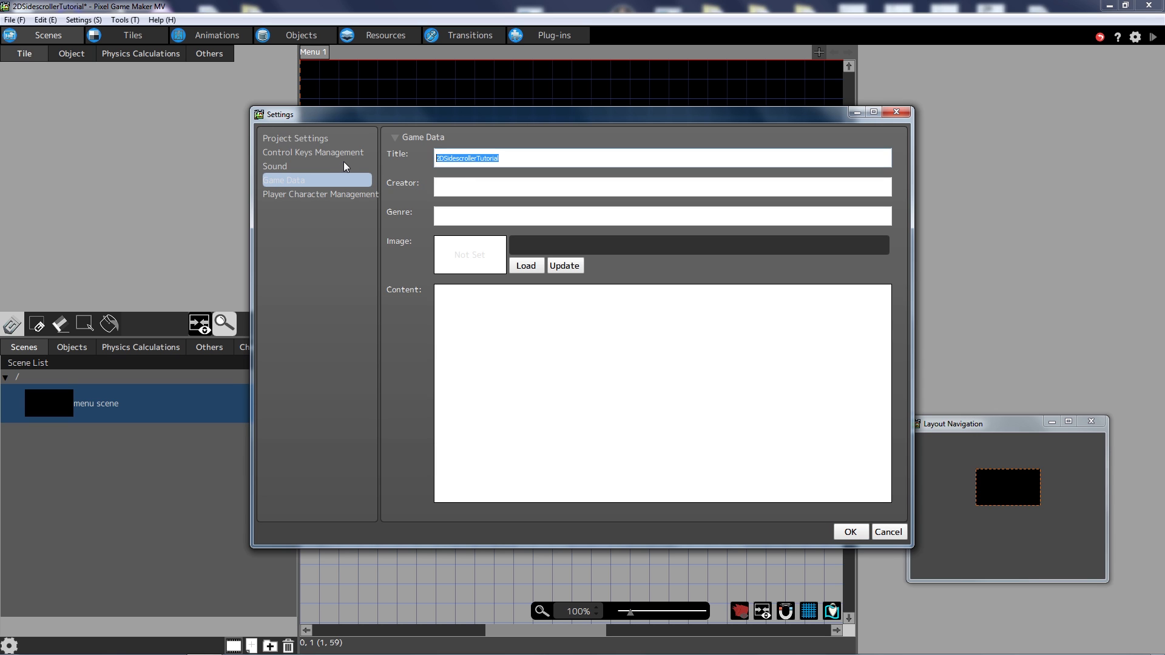
{"action": "key", "text": "BackSpace"}
{"action": "type", "text": "Platformer Girl"}
{"action": "key", "text": "Tab"}
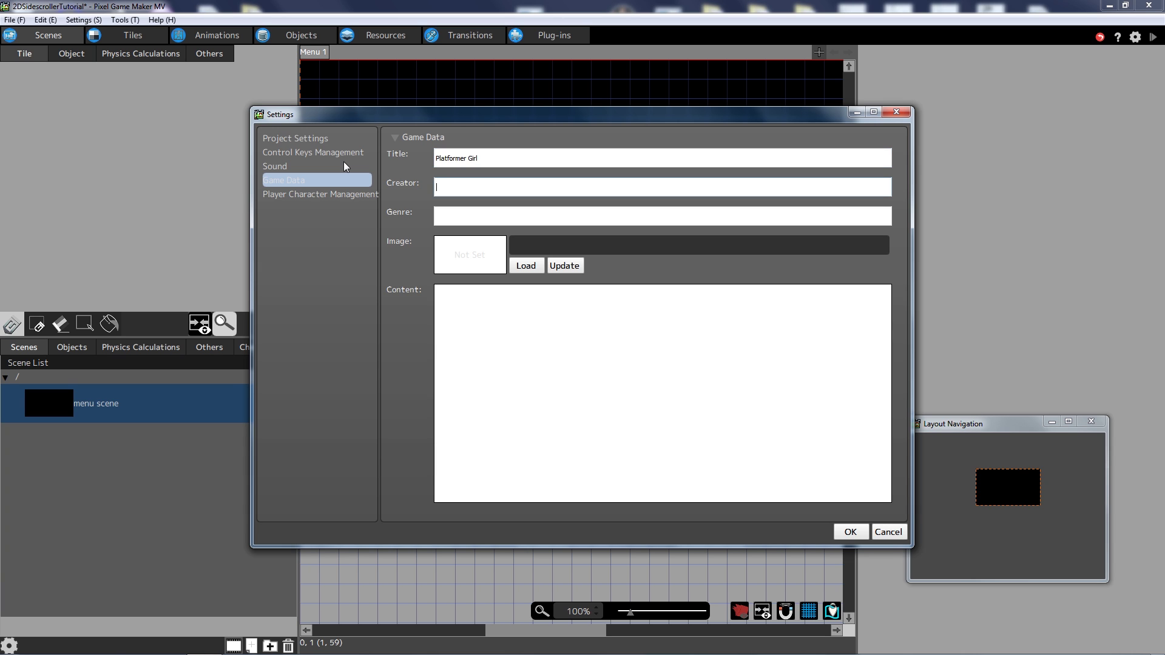
Enter the creator's name and the genre "Platformer" in the game data, and apply the settings.
{"action": "type", "text": "Kman"}
{"action": "key", "text": "Tab"}
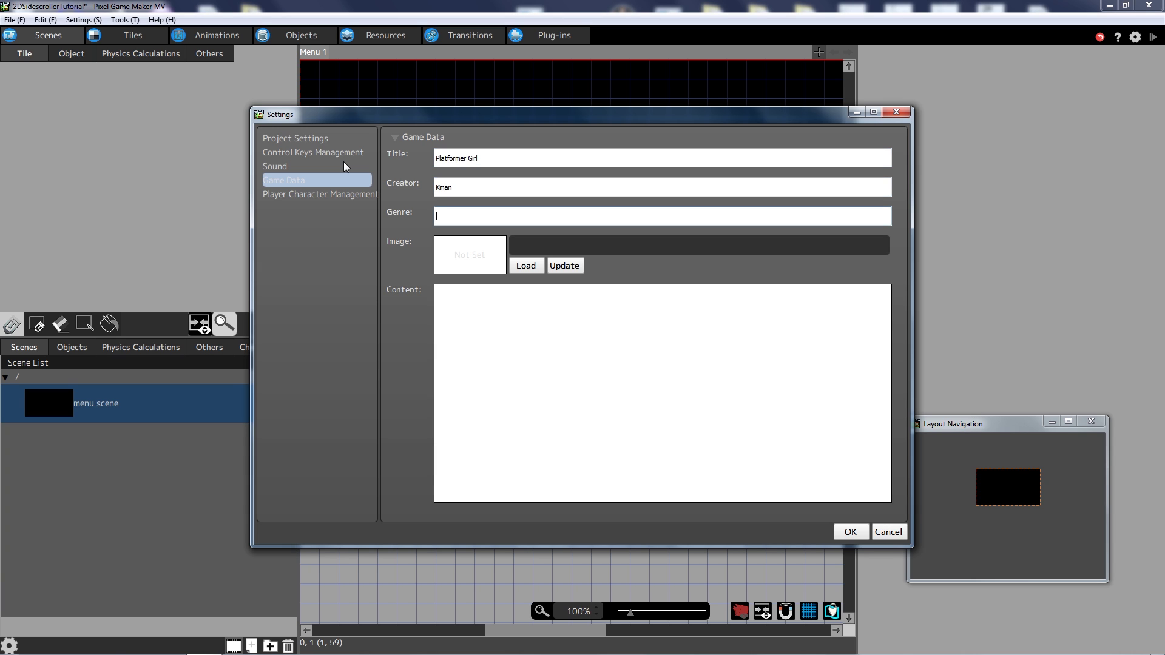
{"action": "type", "text": "Platformer"}
{"action": "left_click", "coordinate": [482, 301]}
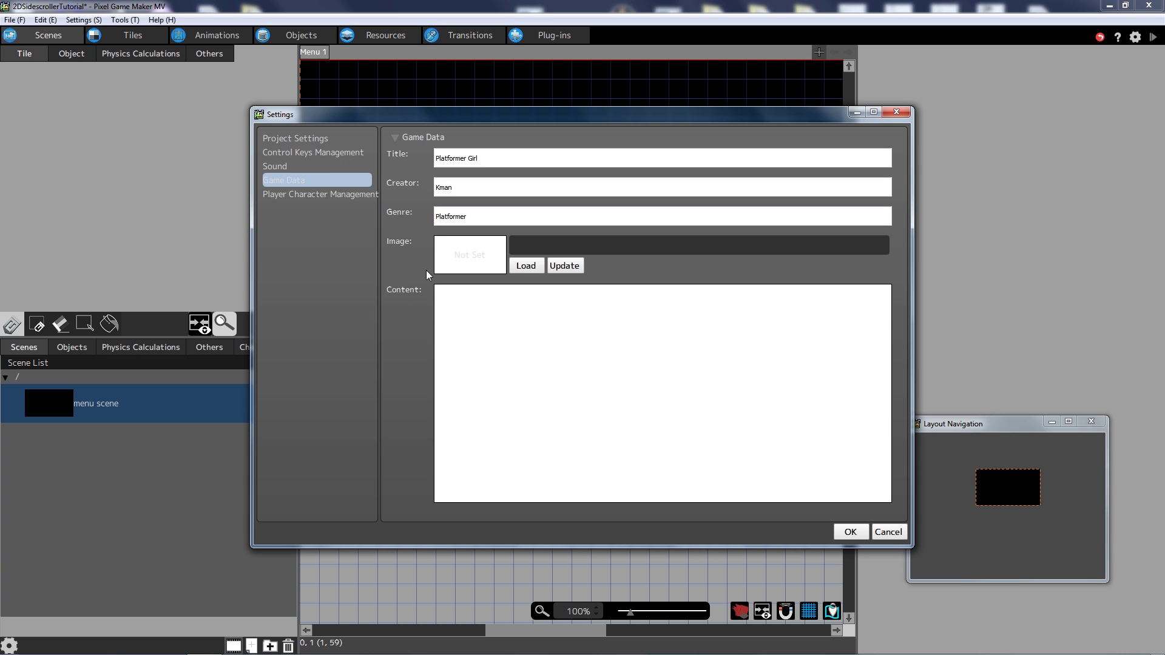
{"action": "left_click", "coordinate": [325, 197]}
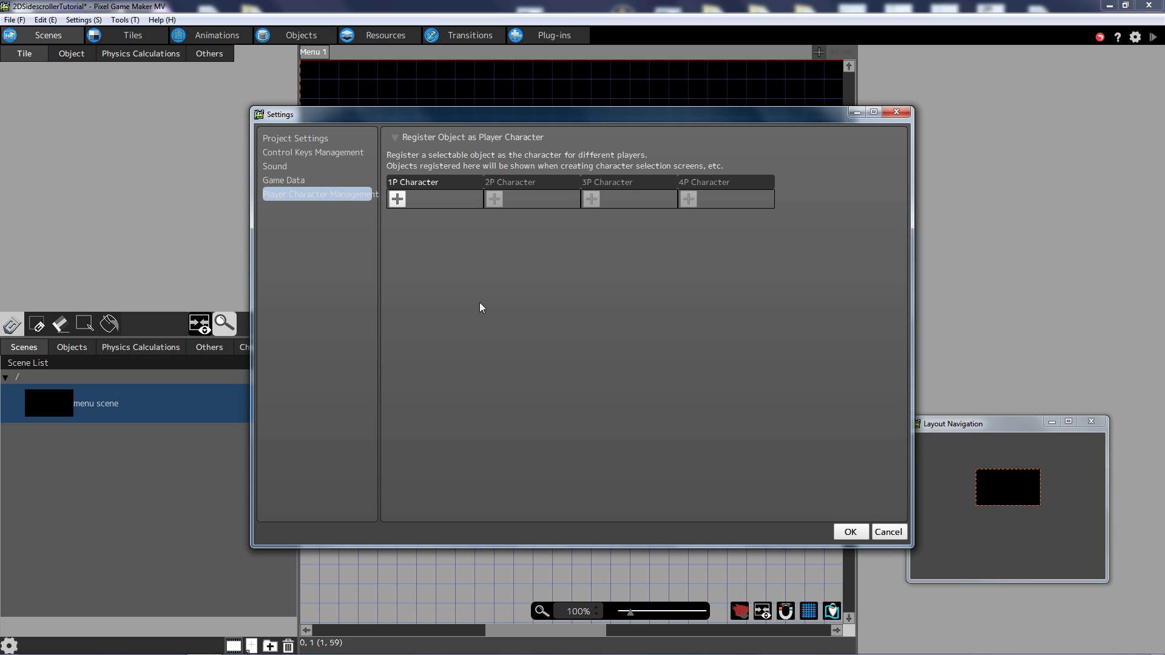
{"action": "left_click", "coordinate": [851, 530]}
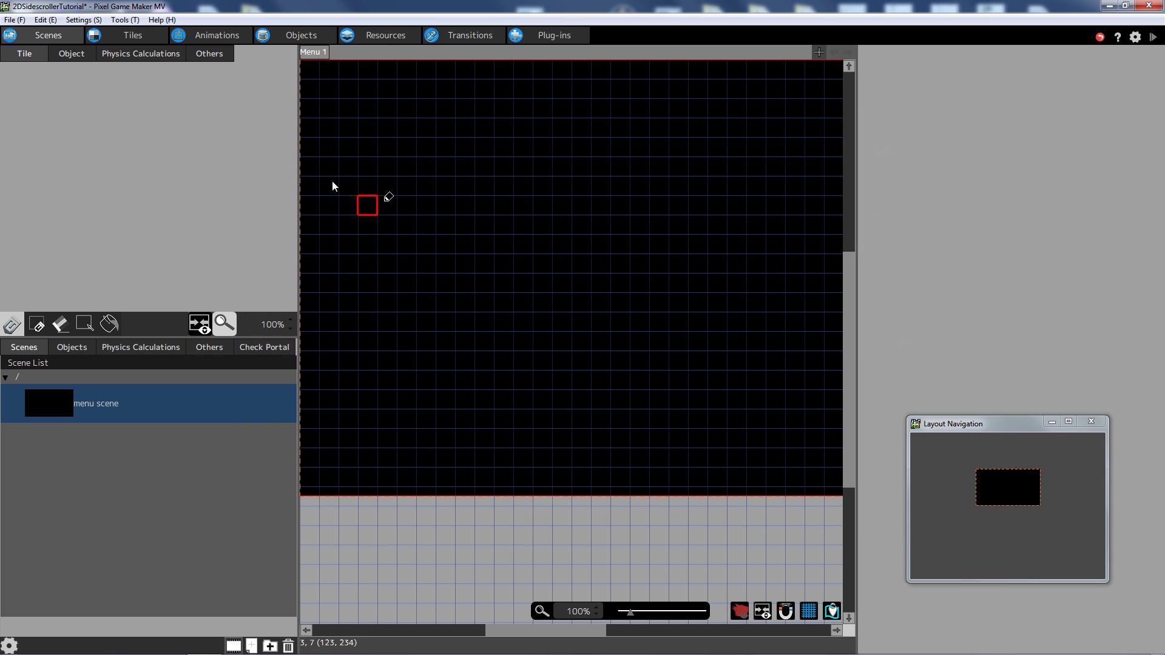
Look through the font6x10, font8x8 and font12x12 images in the project's image resources.
{"action": "left_click", "coordinate": [392, 40]}
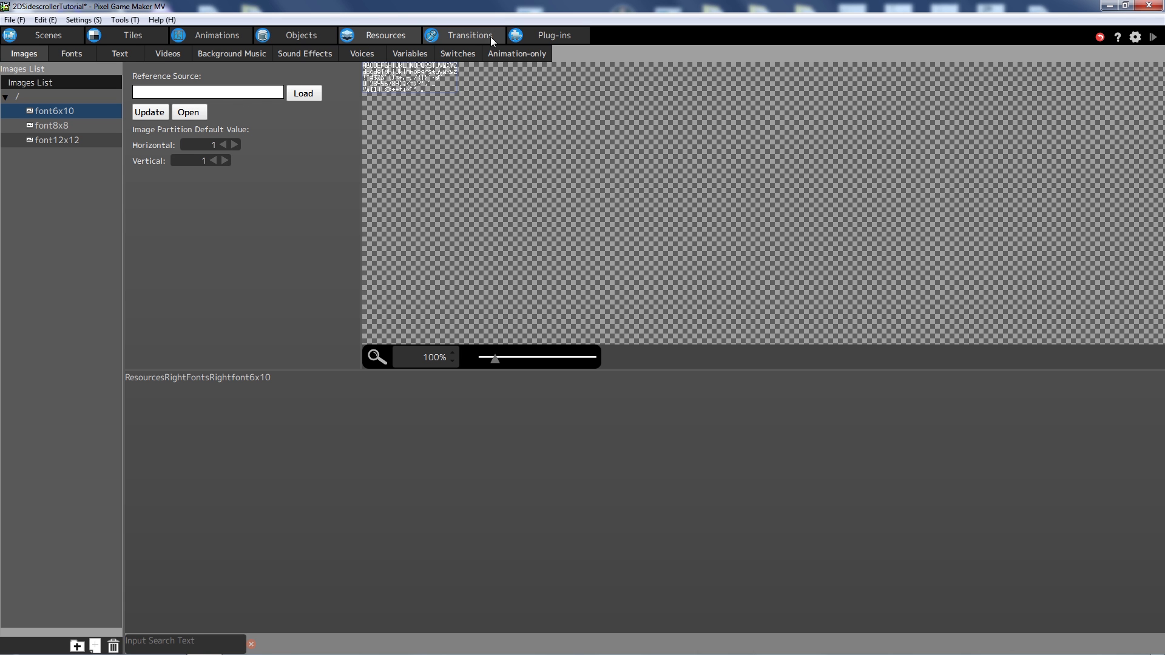
{"action": "left_click", "coordinate": [56, 125]}
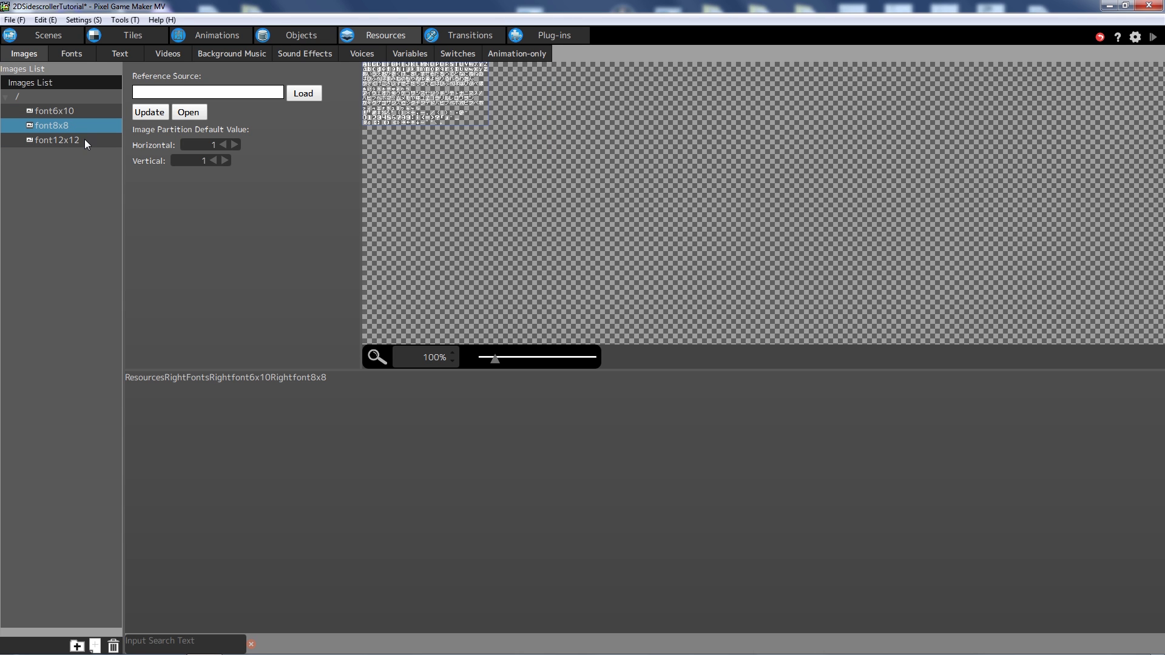
{"action": "left_click", "coordinate": [85, 143]}
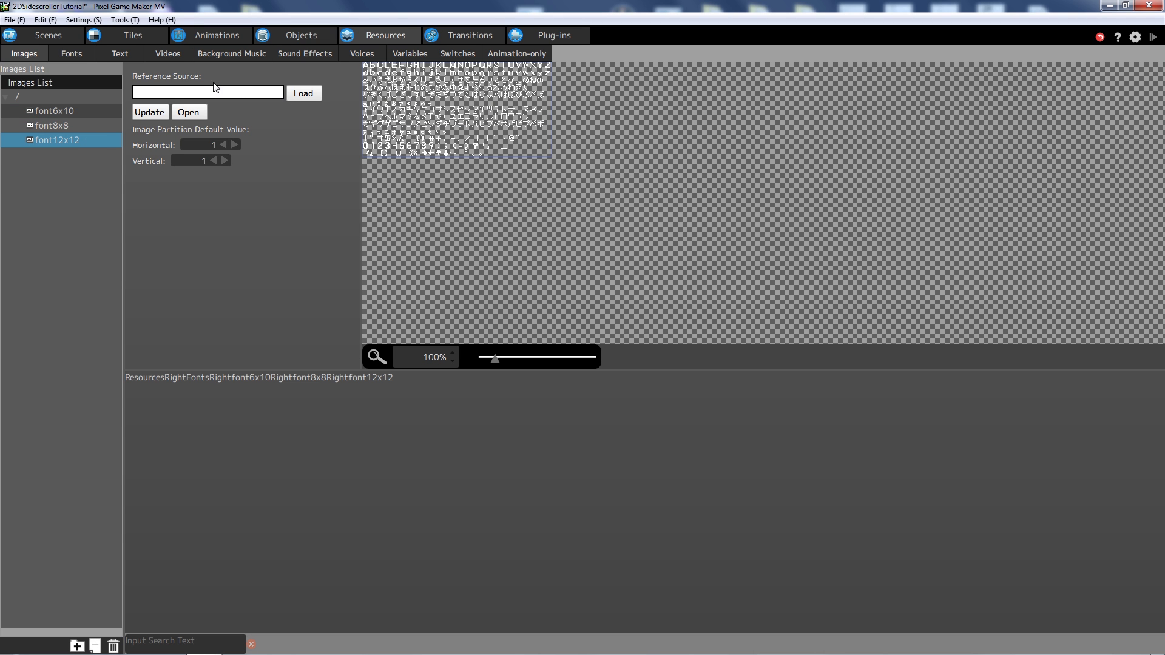
{"action": "left_click", "coordinate": [146, 115]}
{"action": "left_click", "coordinate": [77, 113]}
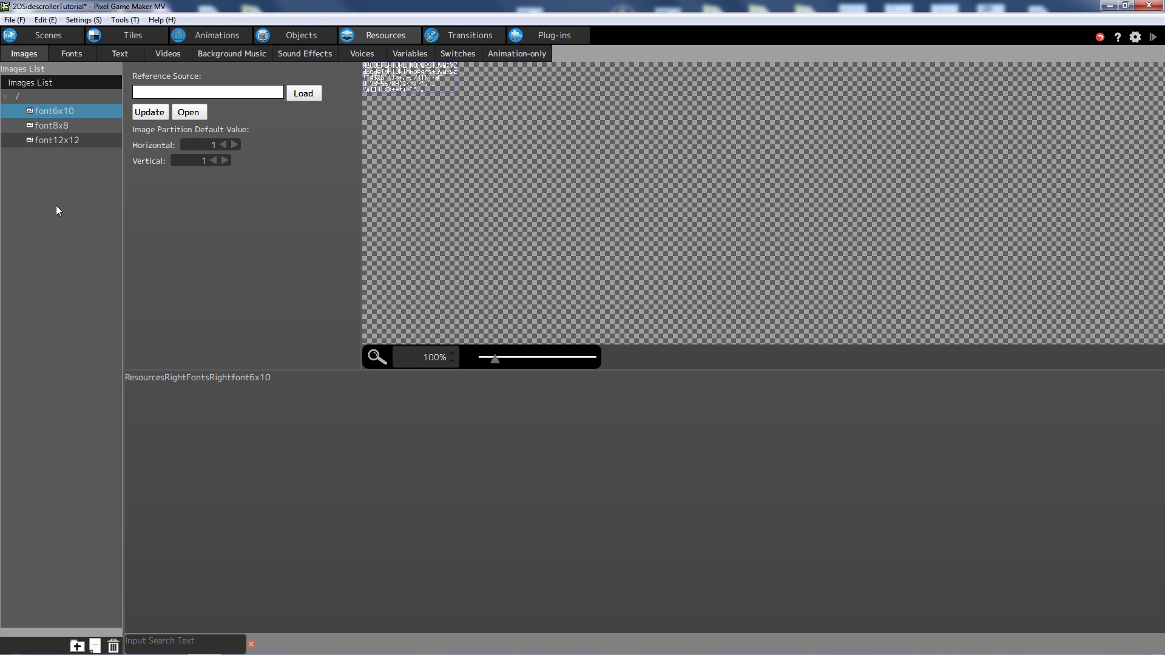
Import all the Rosette jump, stand and walk PNG images from Assets/Tutorial 1/Player on the Seagate Backup Plus Drive into the images list.
{"action": "right_click", "coordinate": [63, 172]}
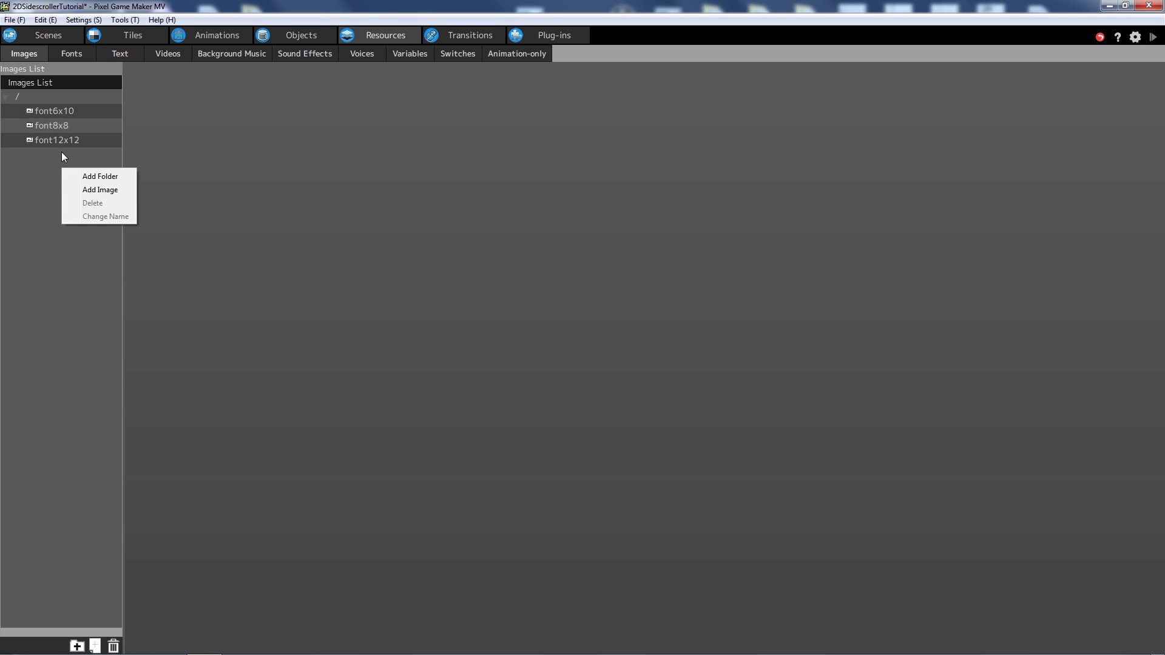
{"action": "left_click", "coordinate": [111, 191]}
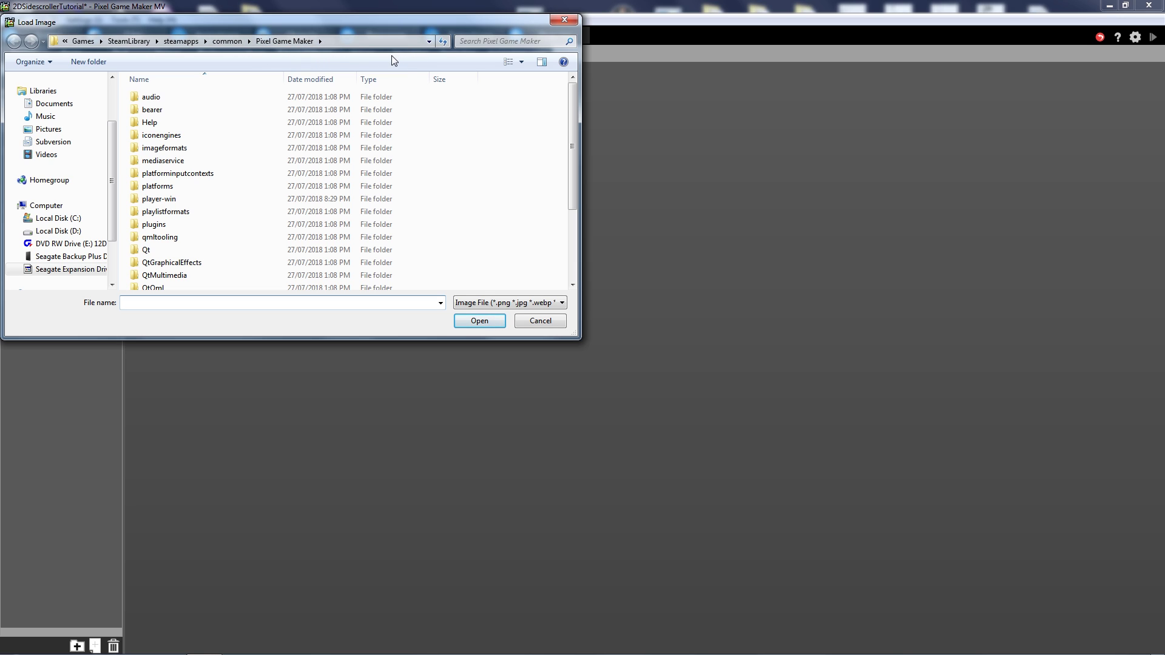
{"action": "left_click_drag", "start_coordinate": [114, 138], "coordinate": [113, 169]}
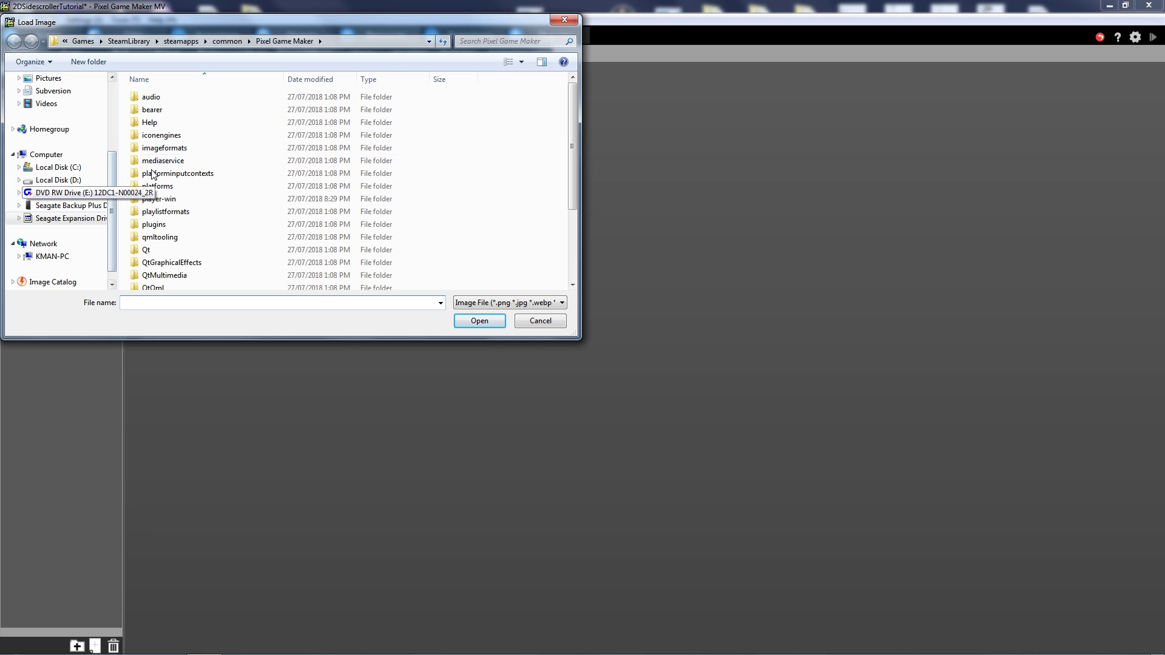
{"action": "left_click", "coordinate": [91, 207]}
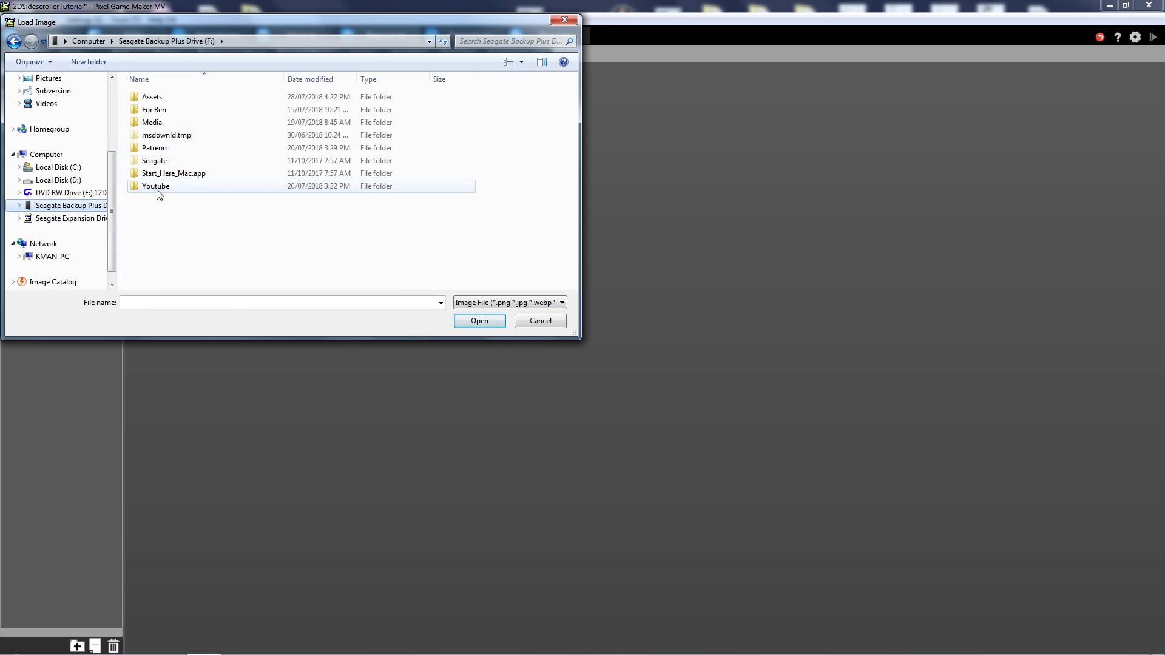
{"action": "double_click", "coordinate": [161, 98]}
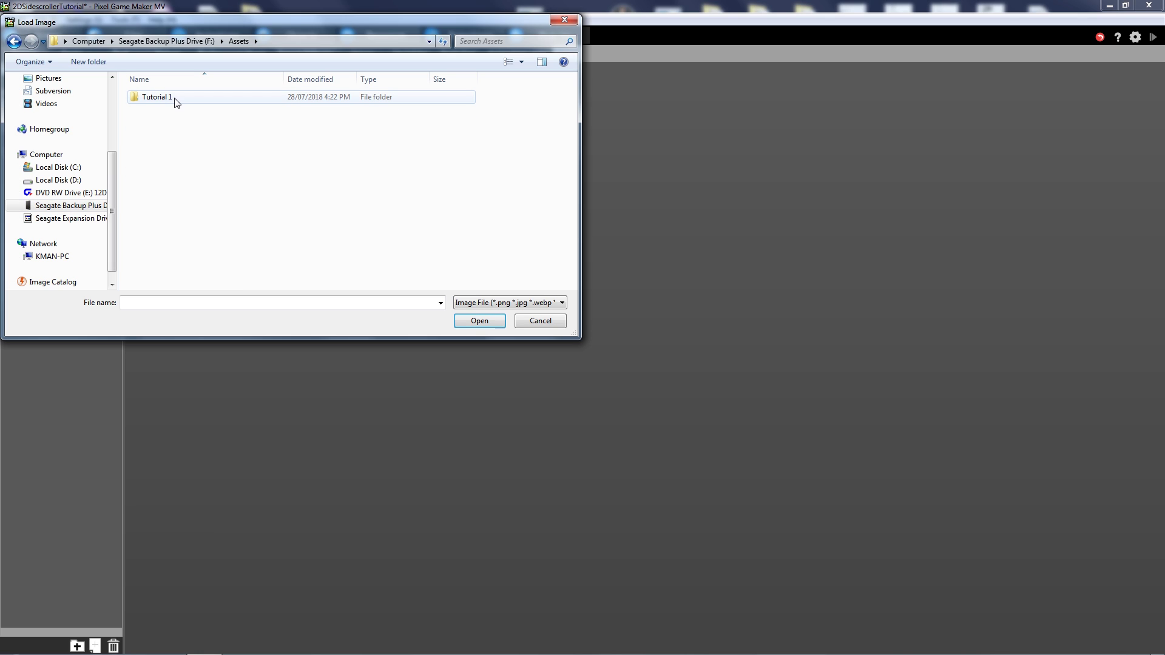
{"action": "double_click", "coordinate": [175, 100]}
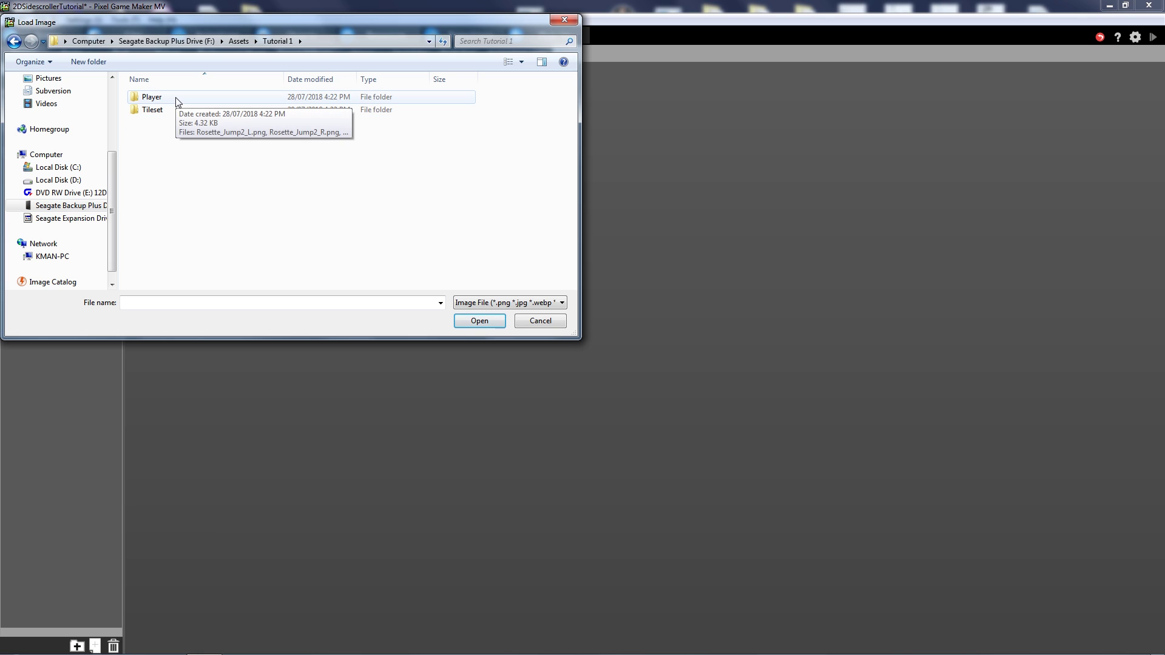
{"action": "double_click", "coordinate": [151, 97]}
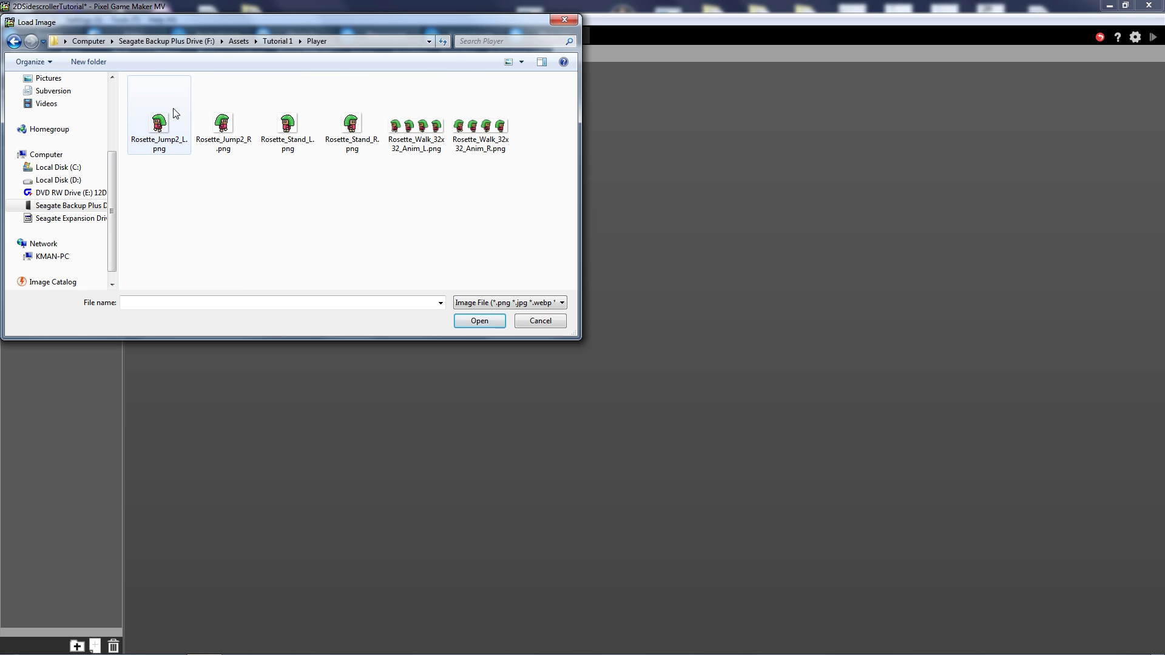
{"action": "left_click", "coordinate": [165, 115]}
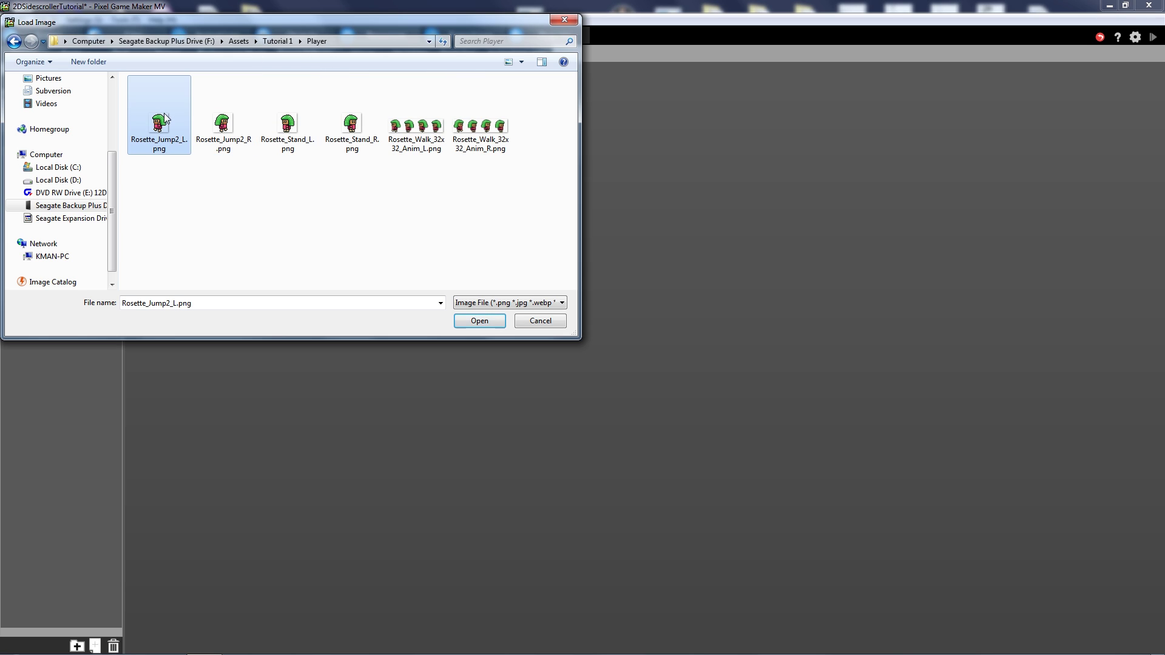
{"action": "left_click", "coordinate": [475, 133], "text": "shift"}
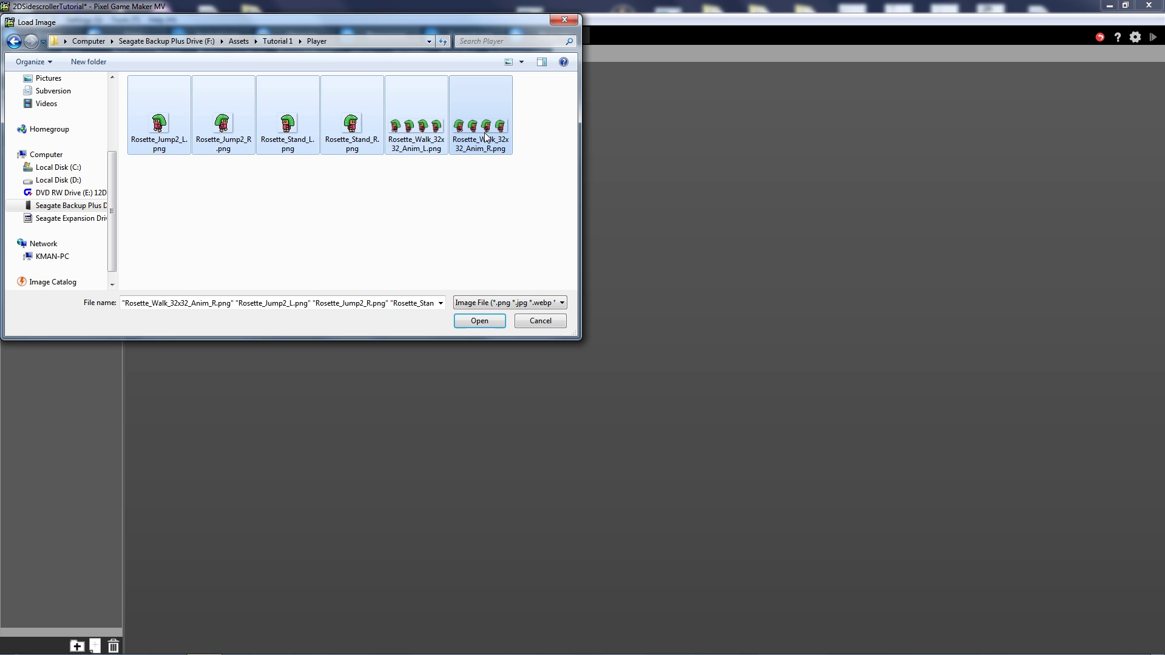
{"action": "left_click", "coordinate": [480, 321]}
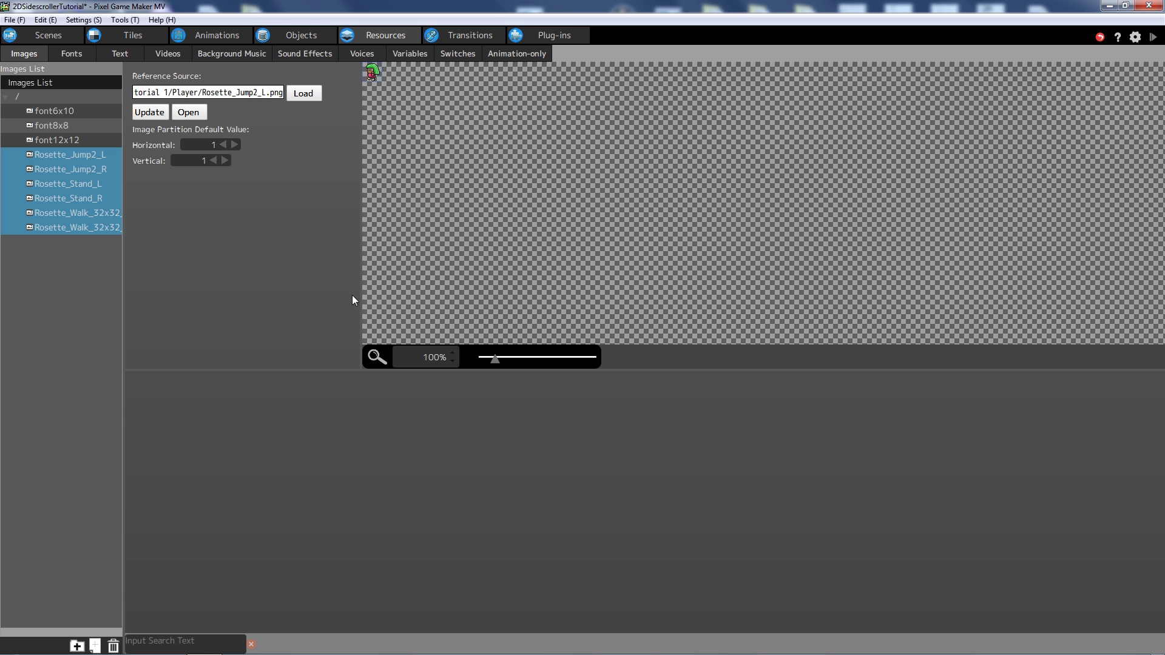
Examine the imported Rosette jump, stand and walk images one by one in the preview.
{"action": "left_click", "coordinate": [82, 266]}
{"action": "left_click", "coordinate": [85, 156]}
{"action": "left_click", "coordinate": [86, 169]}
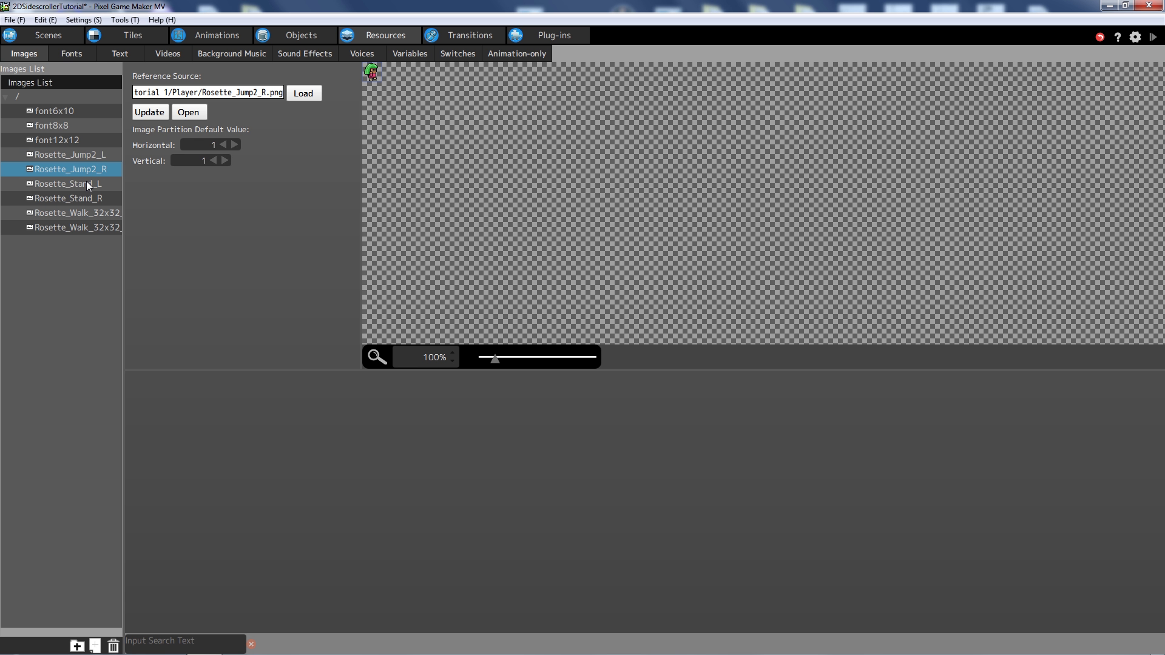
{"action": "left_click", "coordinate": [85, 184]}
{"action": "left_click", "coordinate": [82, 198]}
{"action": "left_click", "coordinate": [81, 212]}
{"action": "left_click", "coordinate": [74, 228]}
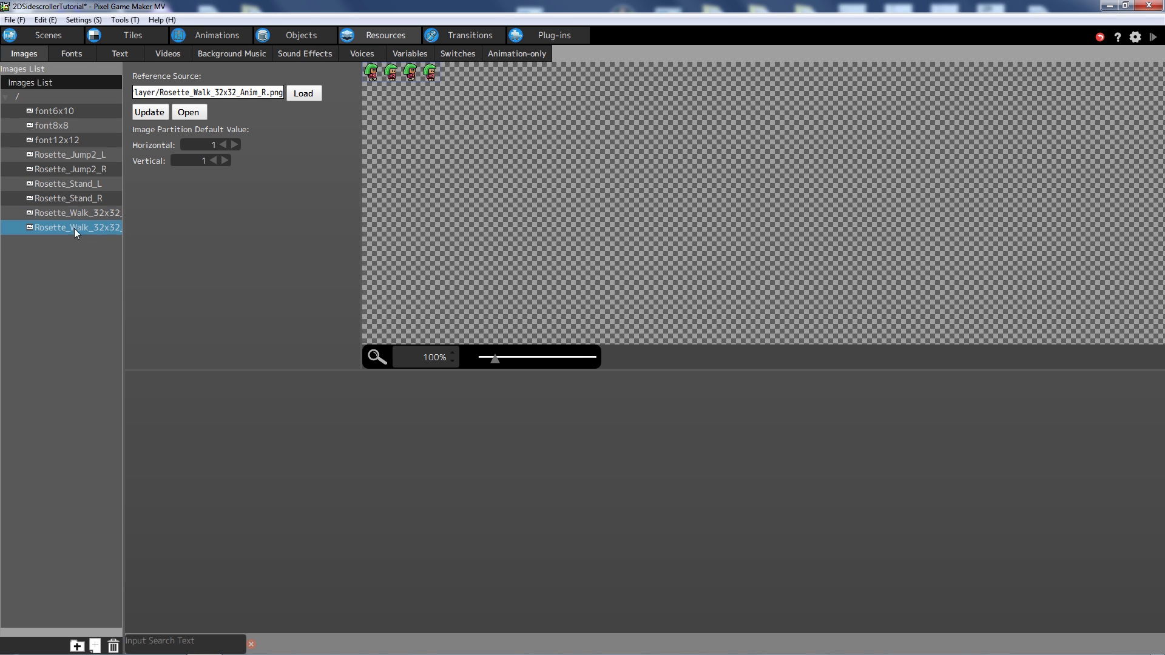
{"action": "left_click", "coordinate": [82, 155]}
{"action": "left_click", "coordinate": [76, 170]}
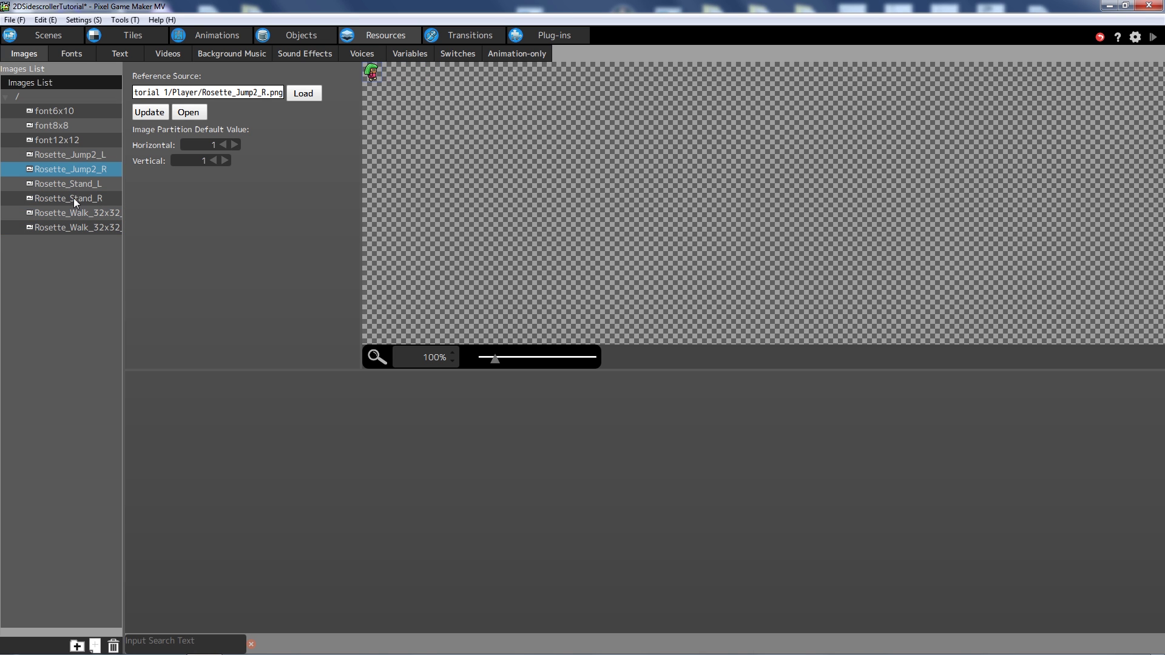
{"action": "left_click", "coordinate": [81, 187]}
{"action": "left_click", "coordinate": [81, 213]}
{"action": "left_click", "coordinate": [58, 169]}
Add a folder named "Player" to the images list.
{"action": "right_click", "coordinate": [65, 245]}
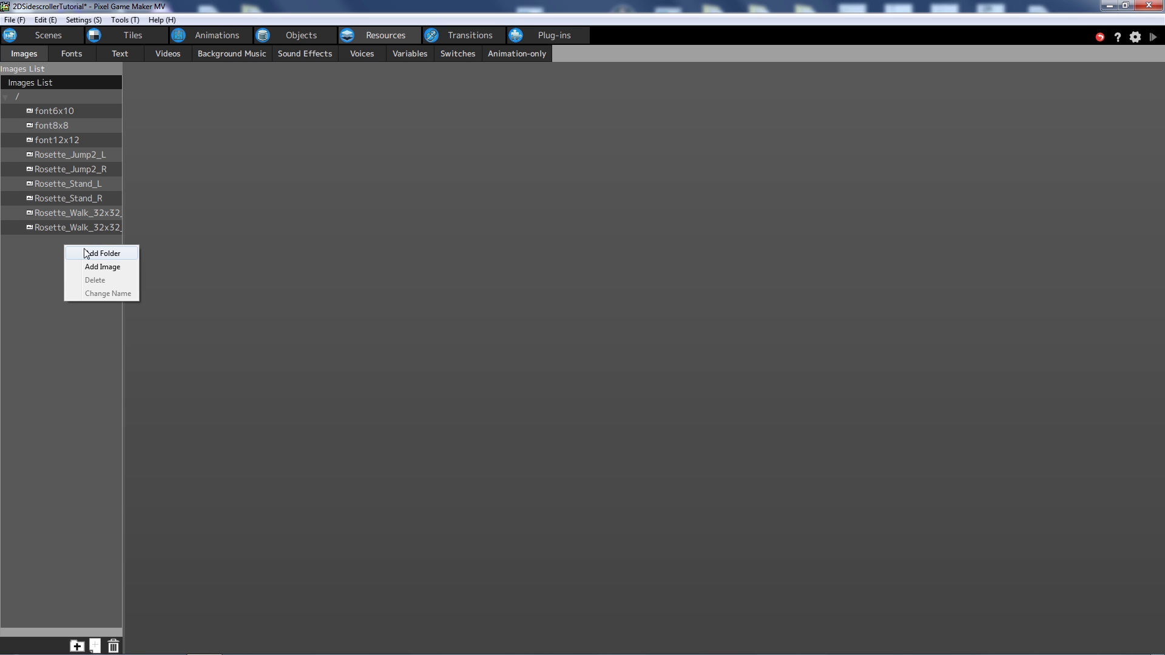
{"action": "left_click", "coordinate": [86, 253]}
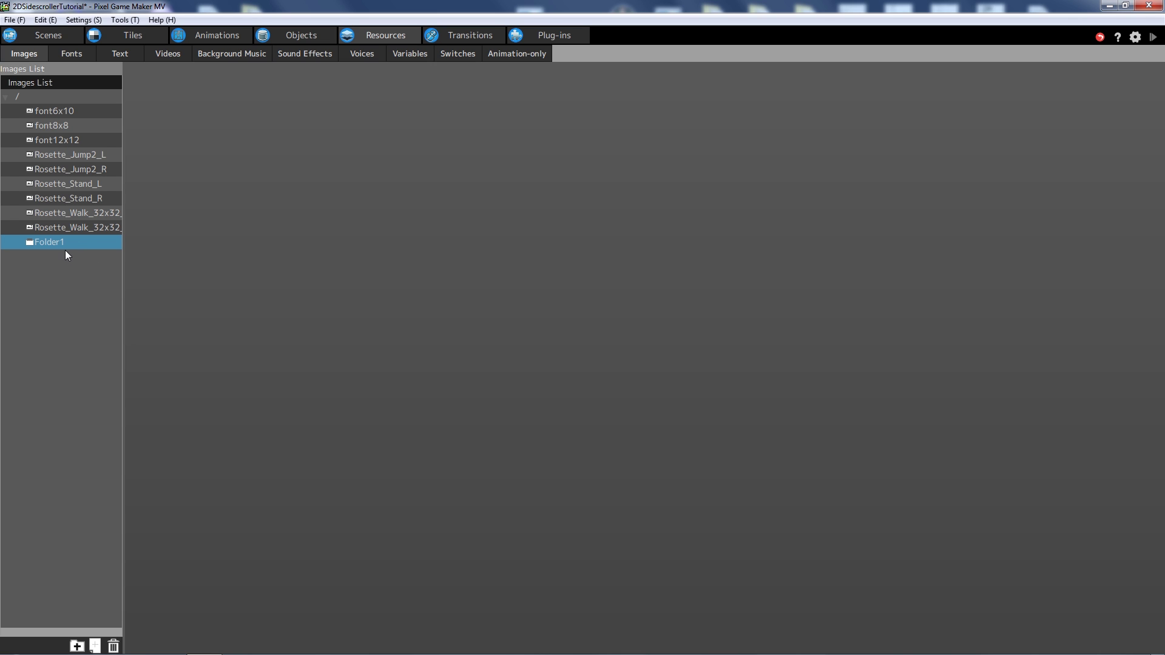
{"action": "right_click", "coordinate": [57, 243]}
{"action": "left_click", "coordinate": [101, 291]}
{"action": "type", "text": "Player"}
{"action": "key", "text": "Return"}
Move all the Rosette images, from Rosette_Jump2_L through the last walk image, into the Player folder.
{"action": "left_click", "coordinate": [71, 153]}
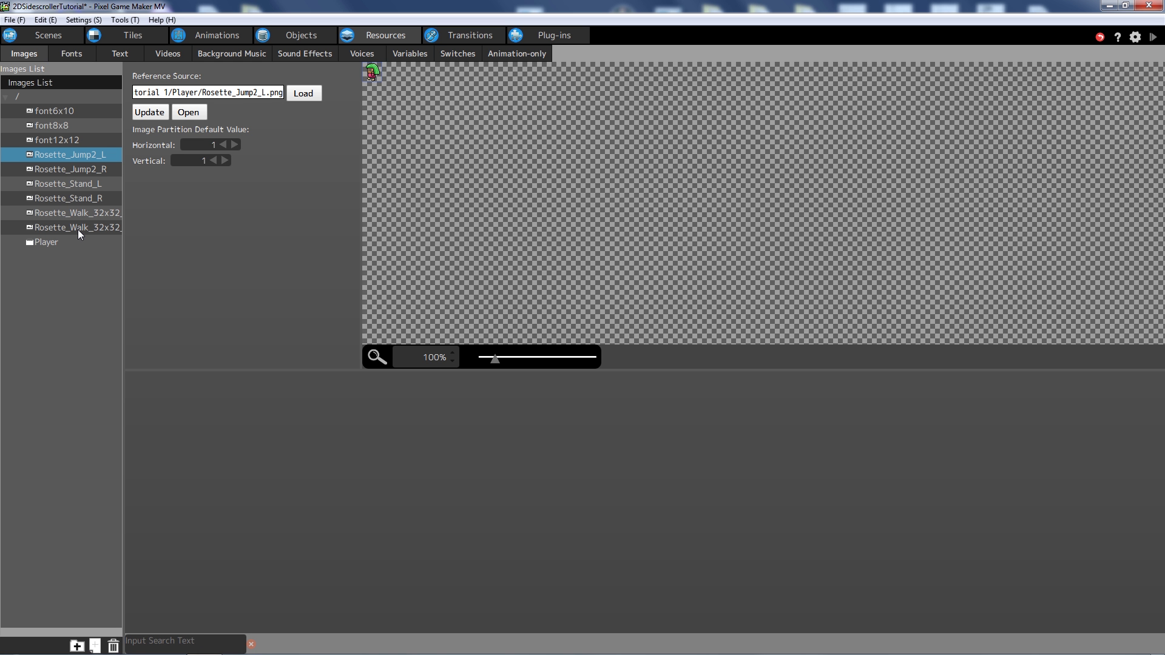
{"action": "left_click", "coordinate": [78, 229], "text": "shift"}
{"action": "left_click_drag", "start_coordinate": [47, 153], "coordinate": [46, 250]}
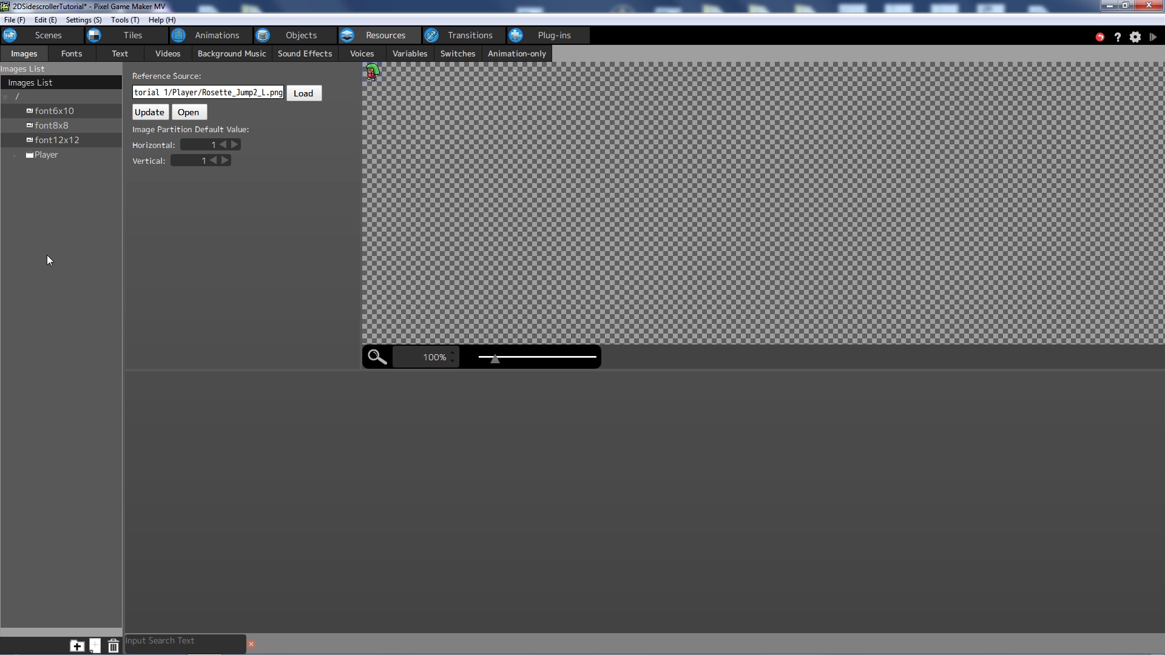
{"action": "left_click", "coordinate": [12, 157]}
{"action": "left_click", "coordinate": [14, 155]}
{"action": "left_click", "coordinate": [14, 155]}
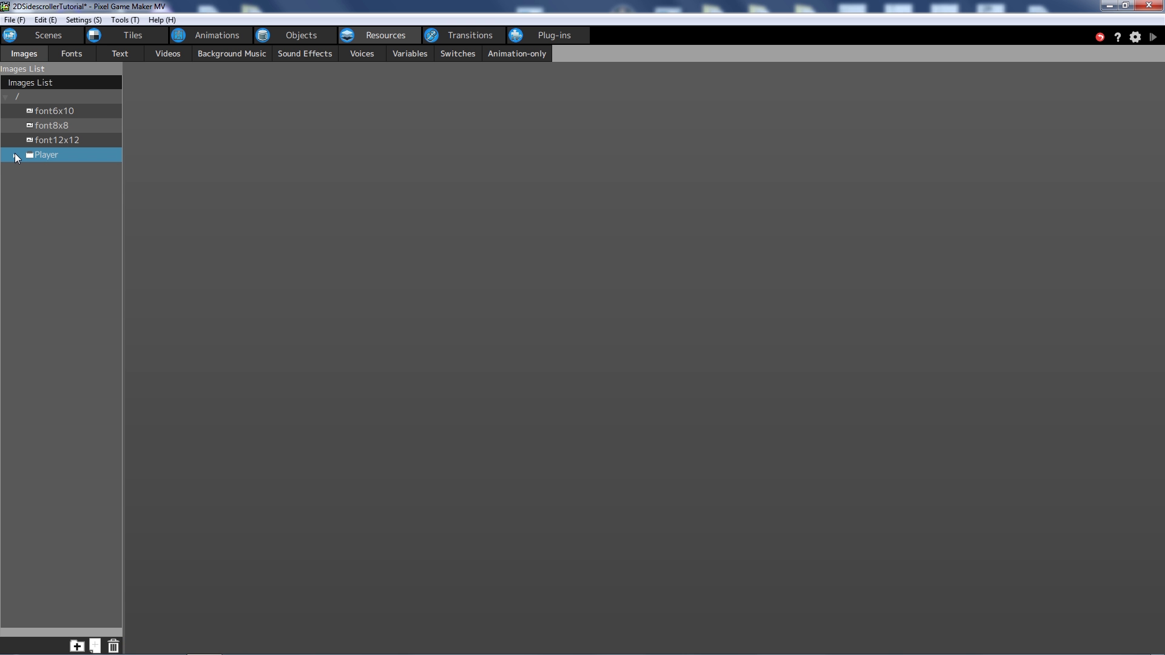
{"action": "left_click", "coordinate": [14, 156]}
{"action": "left_click", "coordinate": [15, 156]}
Add another folder named "Tileset" at the root of the images list.
{"action": "right_click", "coordinate": [39, 188]}
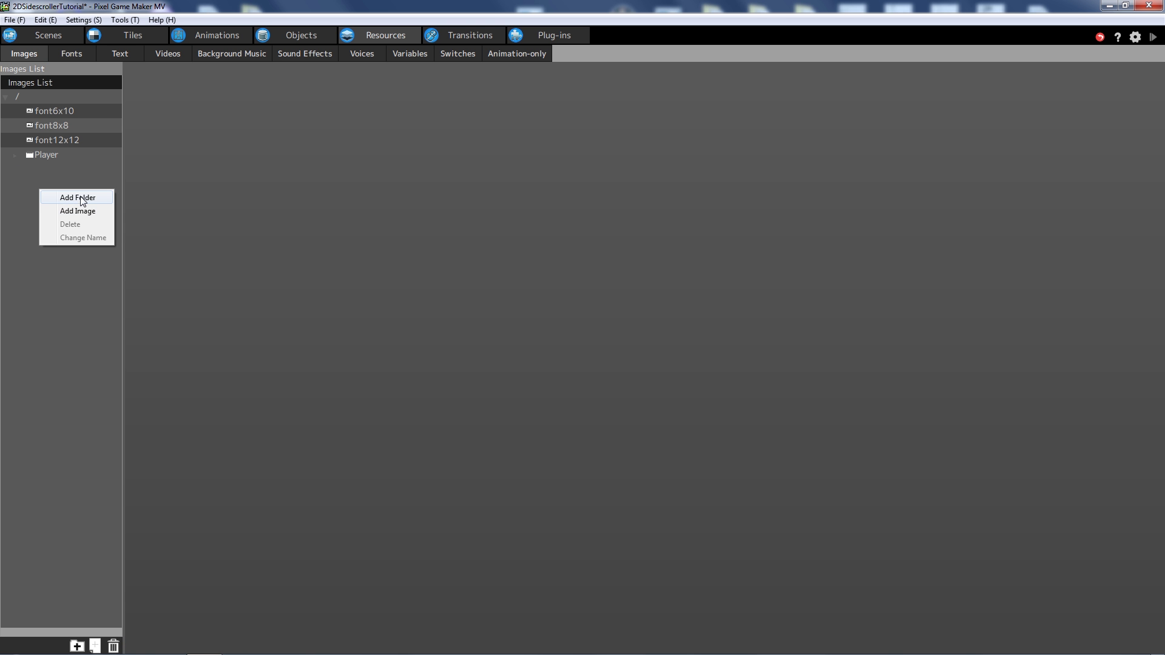
{"action": "left_click", "coordinate": [98, 199]}
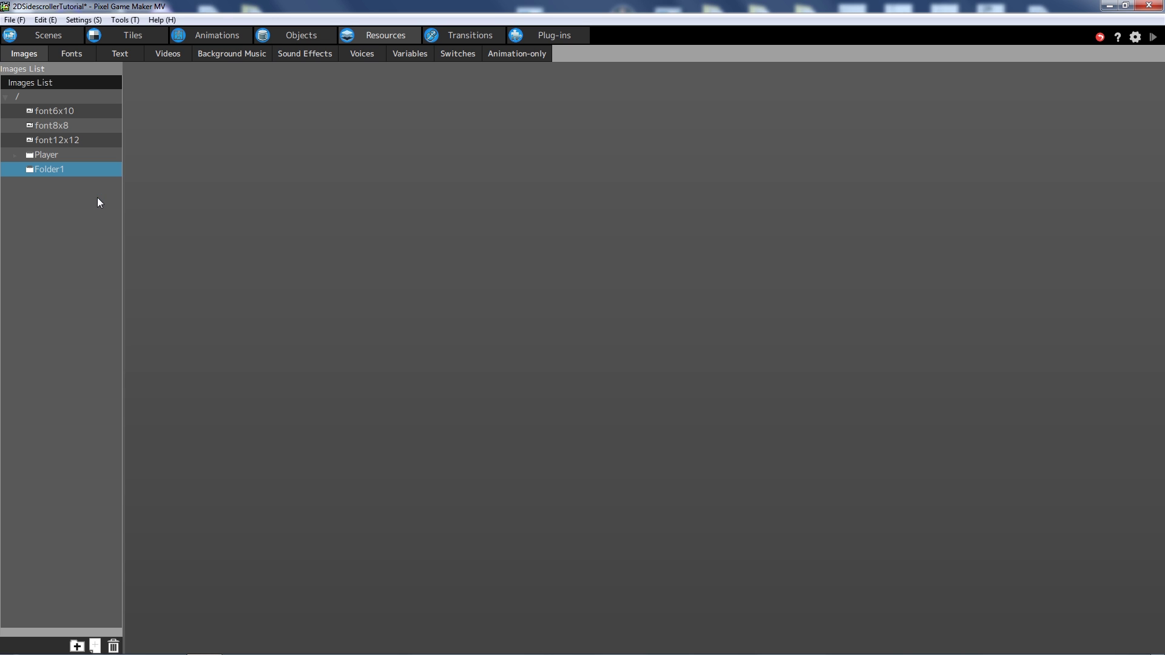
{"action": "right_click", "coordinate": [41, 170]}
{"action": "left_click", "coordinate": [71, 220]}
{"action": "type", "text": "Tileset"}
{"action": "left_click", "coordinate": [71, 217]}
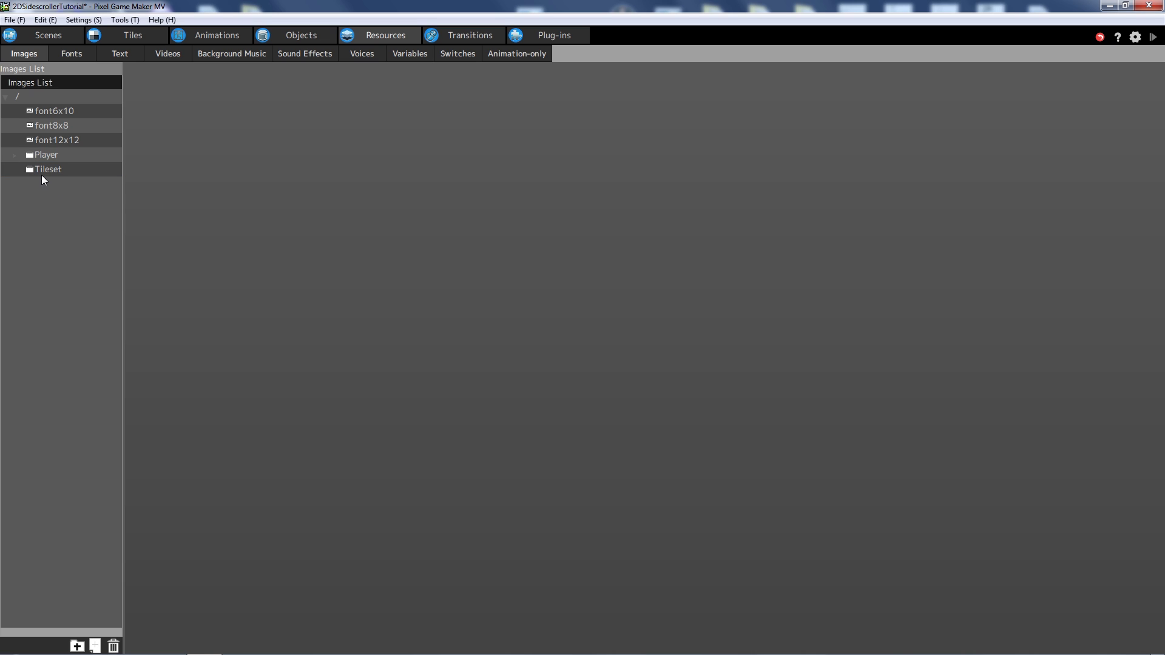
Import LandTiles_32_32.png, Mini_Platform_Brown.png and Small_Platform_Brown.png from Assets/Tutorial 1/Tileset into the Tileset images folder.
{"action": "right_click", "coordinate": [44, 172]}
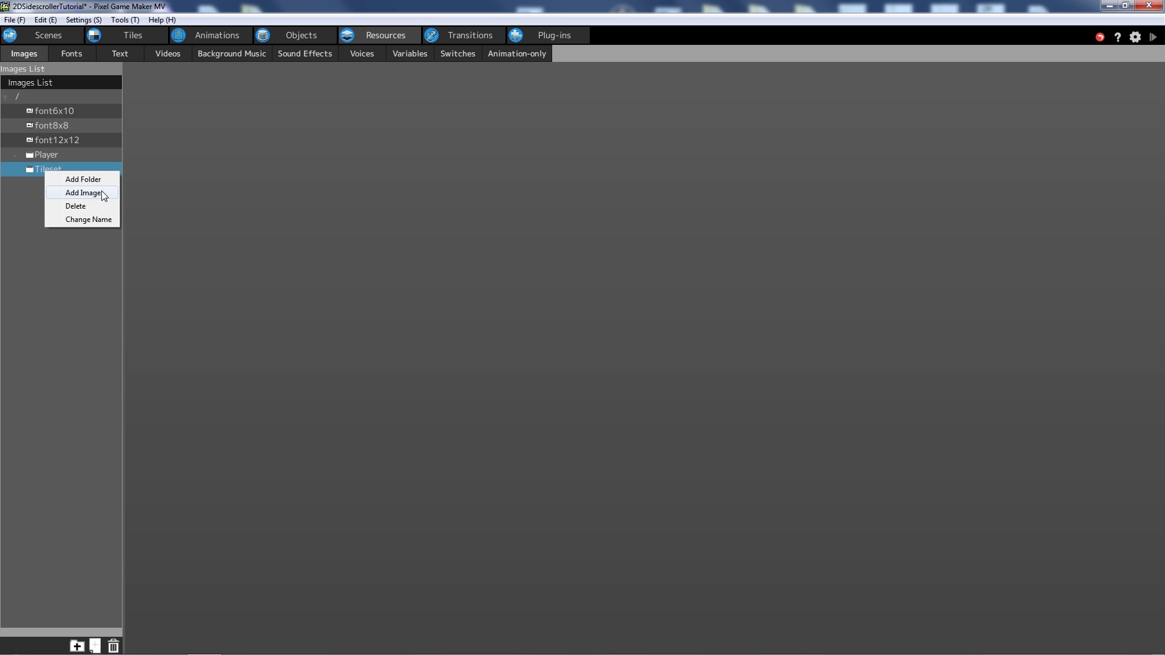
{"action": "left_click", "coordinate": [83, 193]}
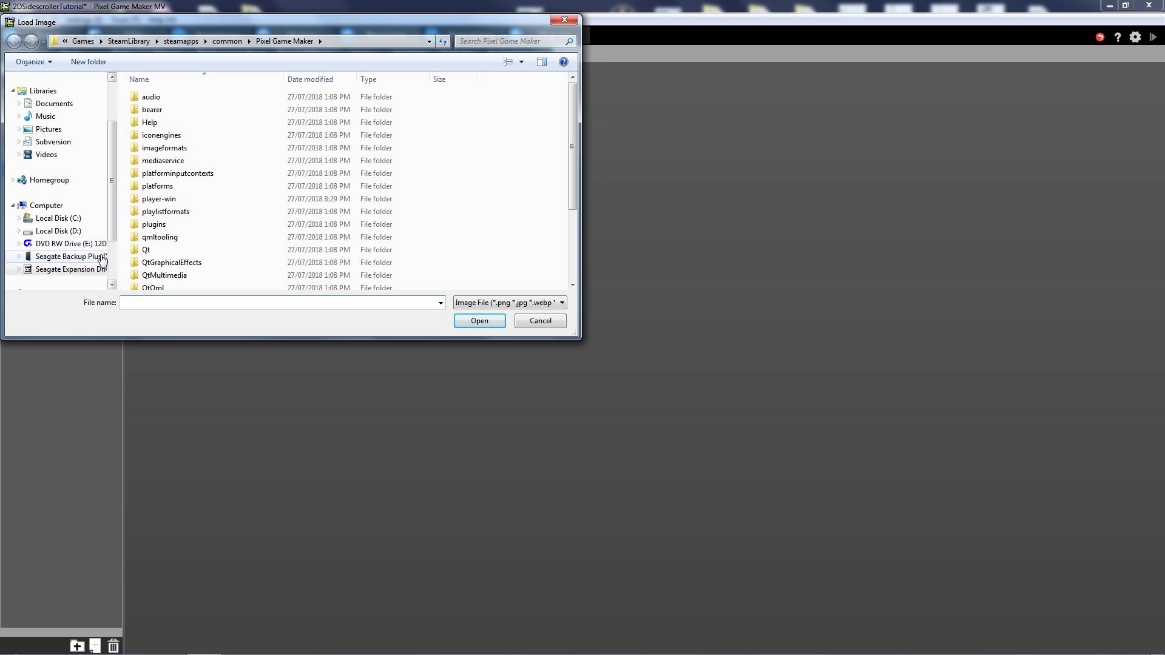
{"action": "left_click", "coordinate": [103, 258]}
{"action": "double_click", "coordinate": [159, 98]}
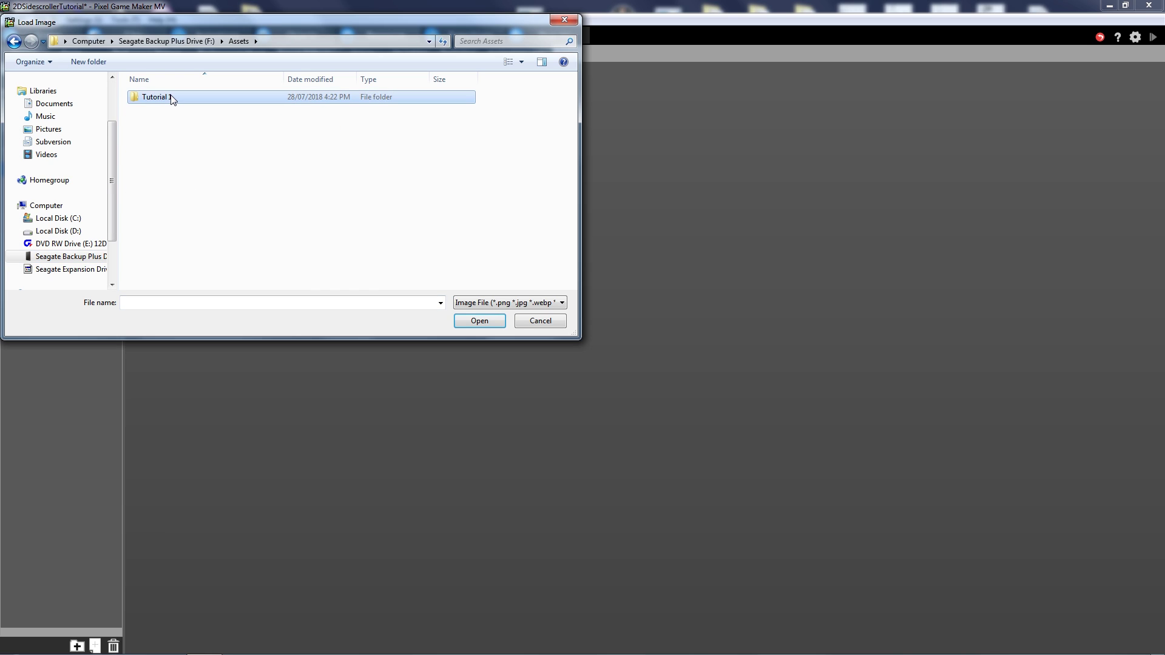
{"action": "double_click", "coordinate": [171, 98]}
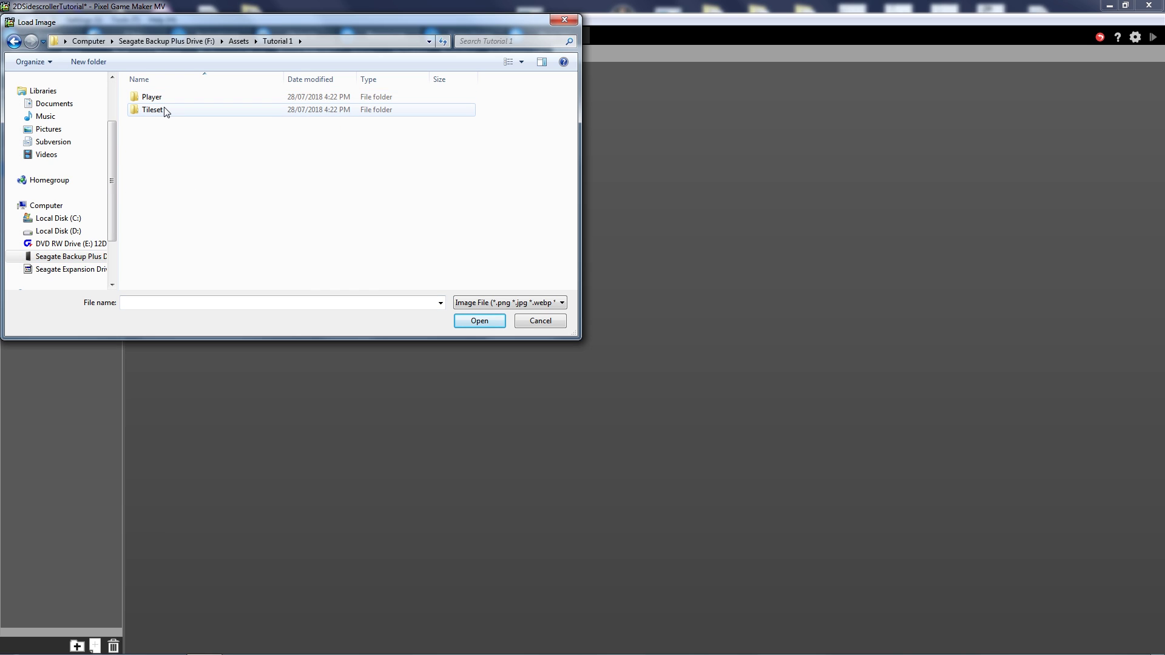
{"action": "double_click", "coordinate": [169, 111]}
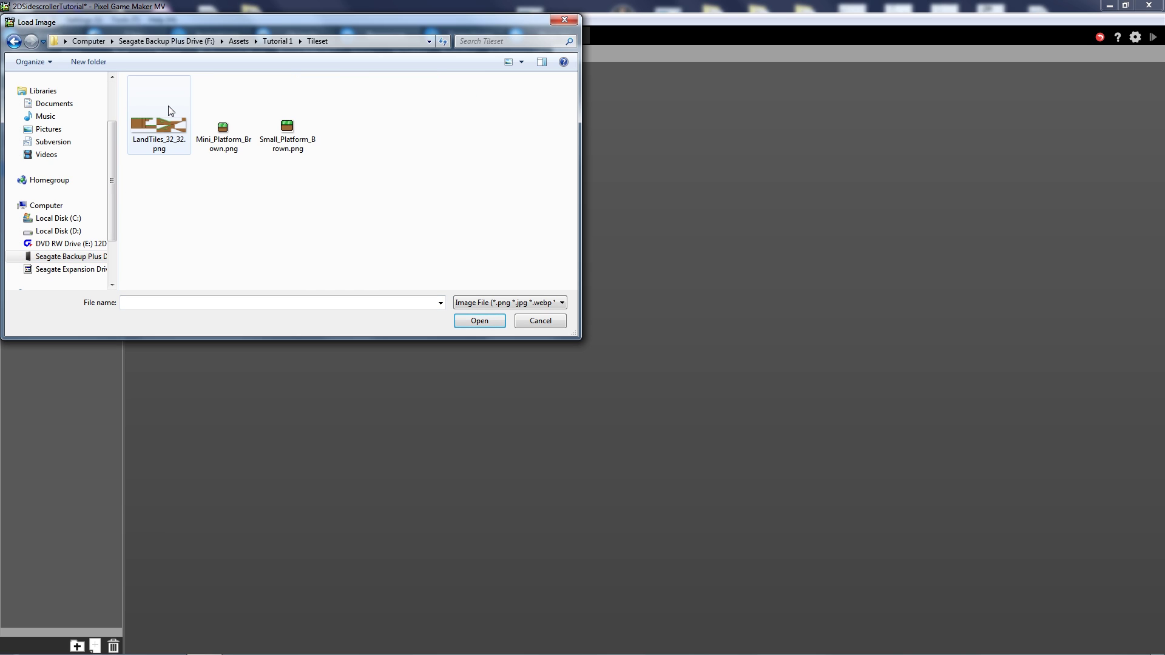
{"action": "left_click", "coordinate": [170, 111]}
{"action": "left_click", "coordinate": [304, 114], "text": "shift"}
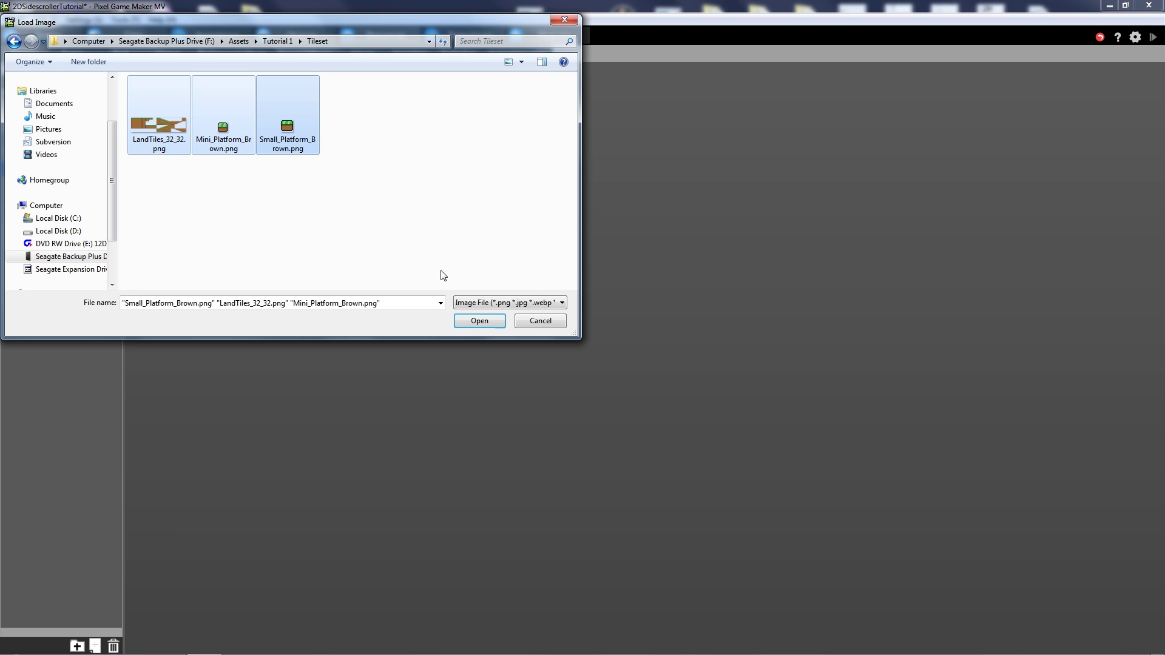
{"action": "left_click", "coordinate": [477, 324]}
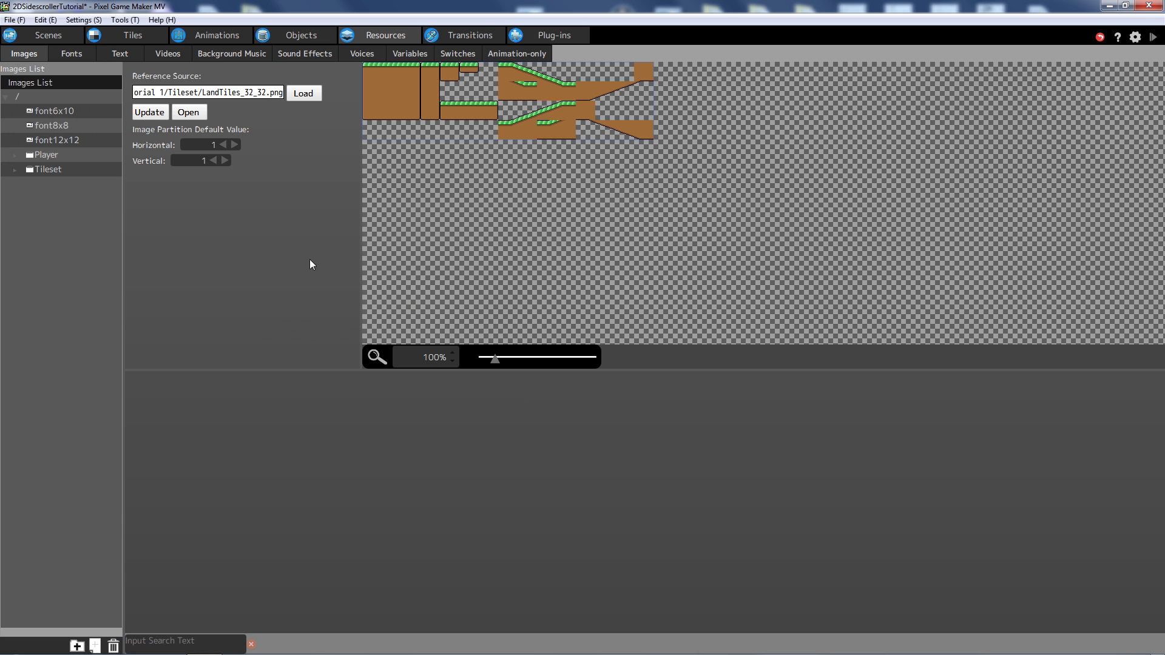
Expand the Tileset folder and examine the LandTiles, Mini_Platform and Small_Platform images in the preview.
{"action": "left_click", "coordinate": [16, 171]}
{"action": "left_click", "coordinate": [45, 185]}
{"action": "left_click", "coordinate": [69, 200]}
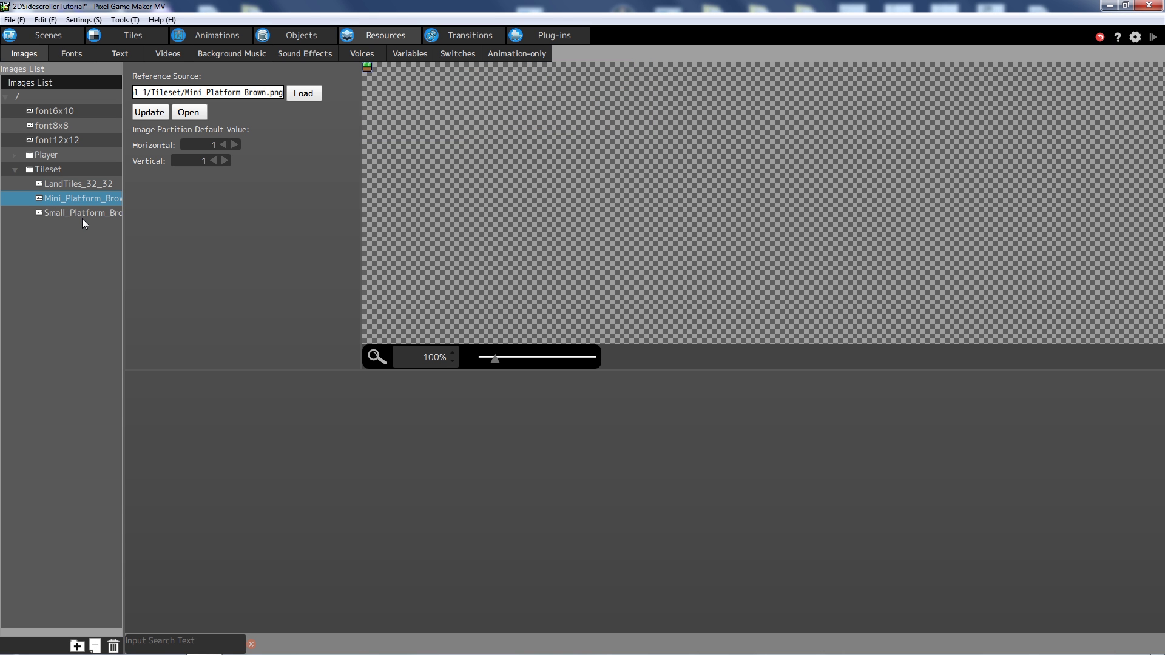
{"action": "left_click", "coordinate": [78, 216]}
{"action": "left_click", "coordinate": [74, 197]}
{"action": "left_click", "coordinate": [79, 178]}
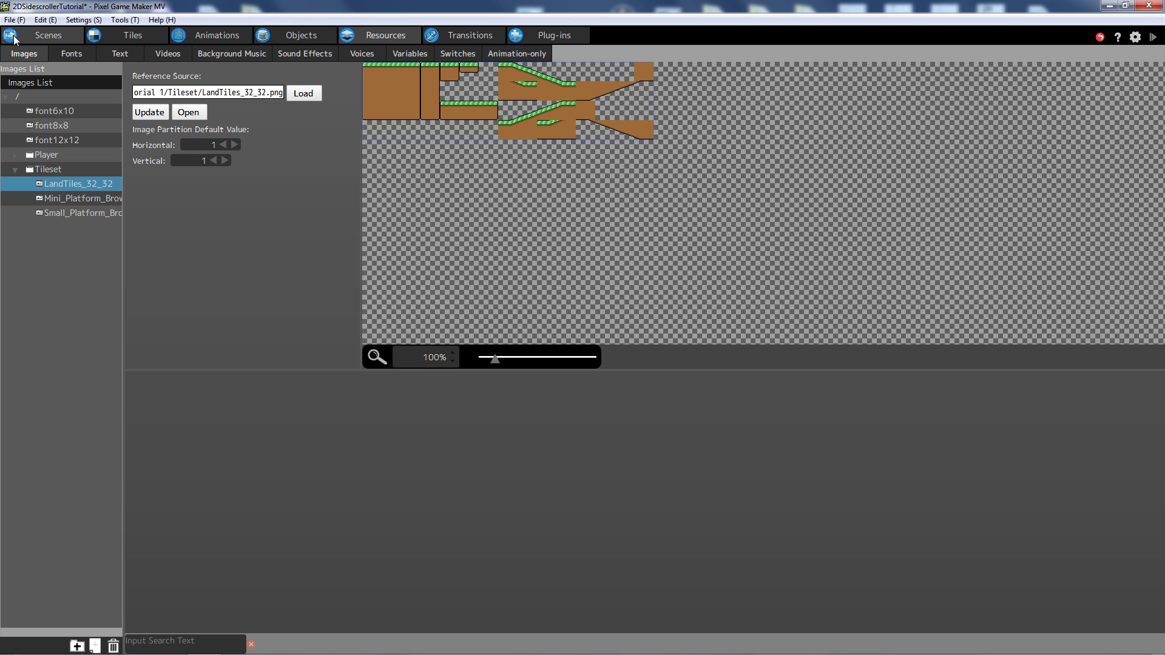
Add a new tile to the tiles list and name it "Tileset".
{"action": "left_click", "coordinate": [140, 36]}
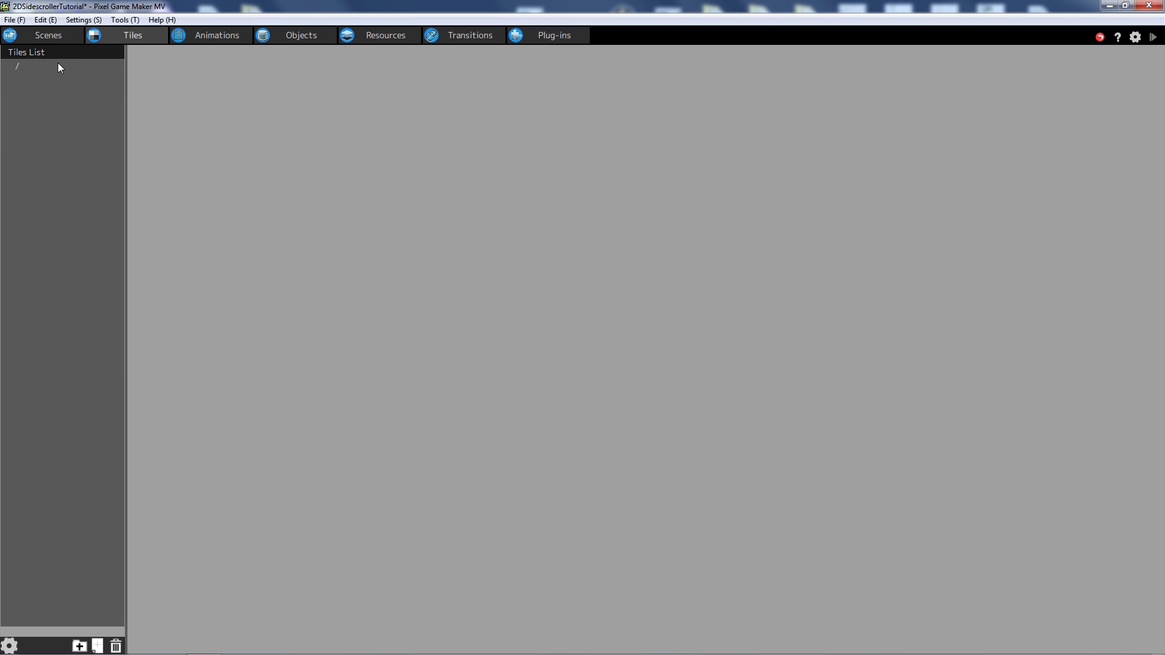
{"action": "right_click", "coordinate": [40, 112]}
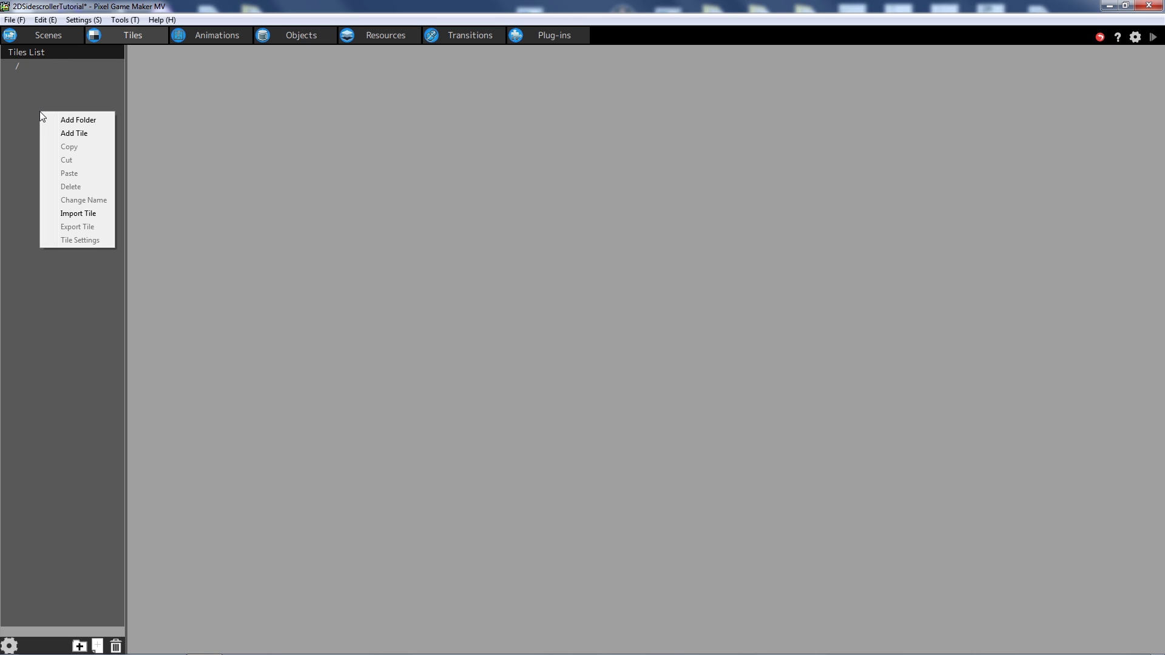
{"action": "left_click", "coordinate": [91, 134]}
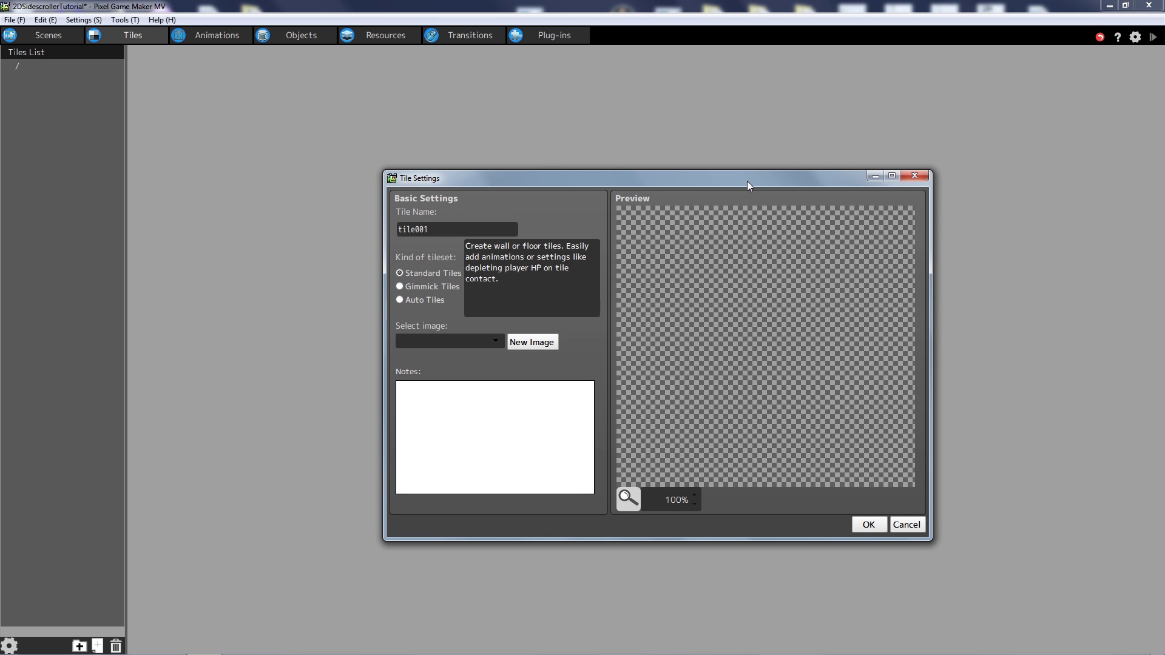
{"action": "left_click_drag", "start_coordinate": [747, 181], "coordinate": [670, 97]}
{"action": "left_click", "coordinate": [255, 139]}
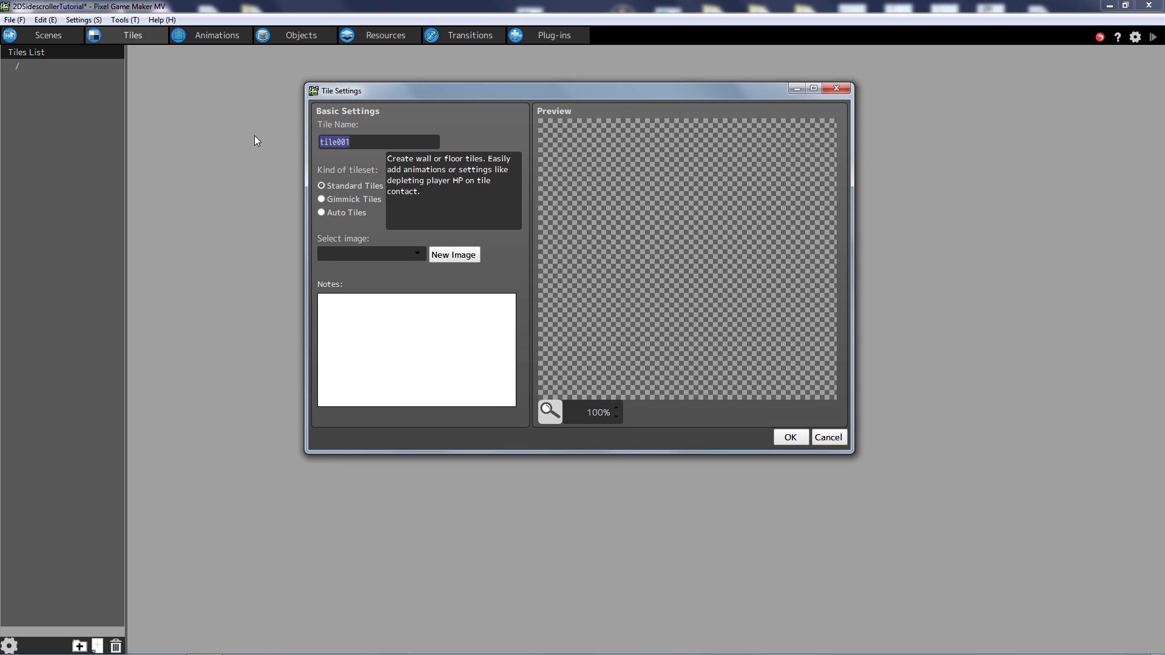
{"action": "type", "text": "Tileset"}
Compare the descriptions of the Standard, Gimmick and Auto Tiles kinds in the tile settings.
{"action": "left_click", "coordinate": [349, 202]}
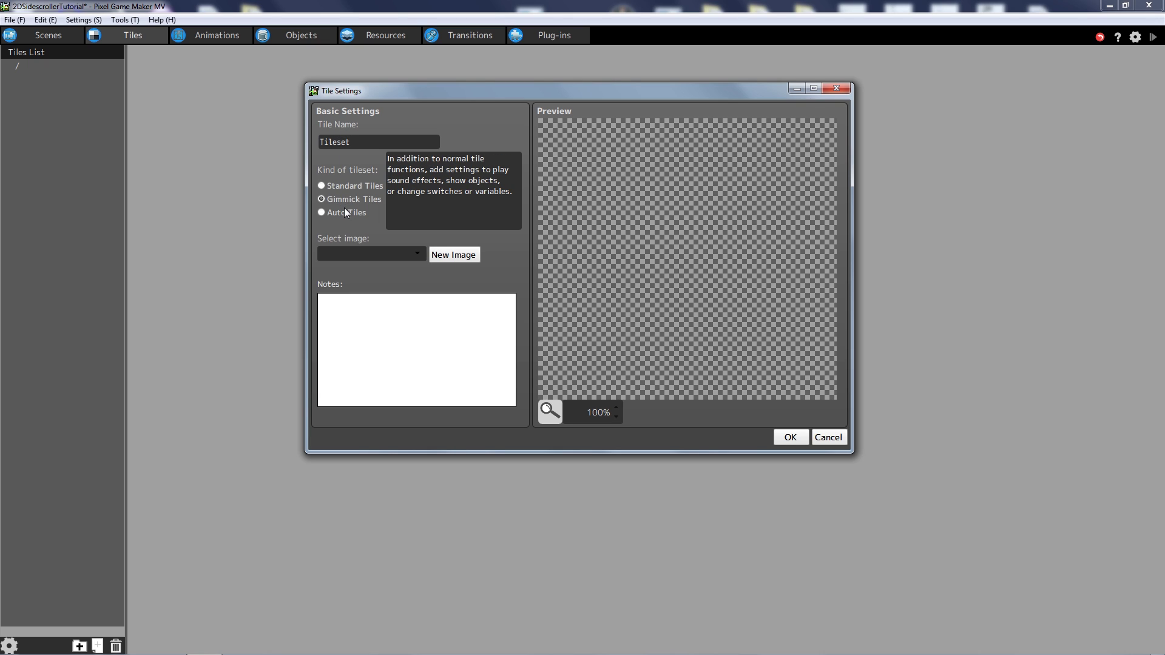
{"action": "left_click", "coordinate": [348, 213]}
{"action": "left_click", "coordinate": [349, 191]}
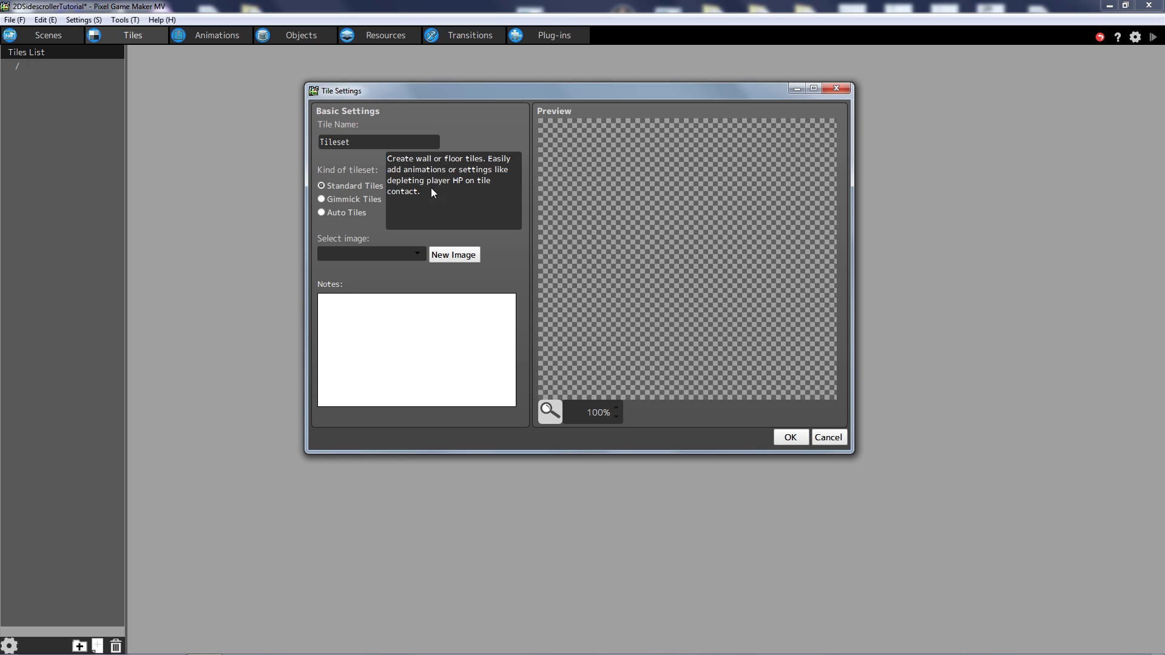
{"action": "left_click", "coordinate": [368, 201]}
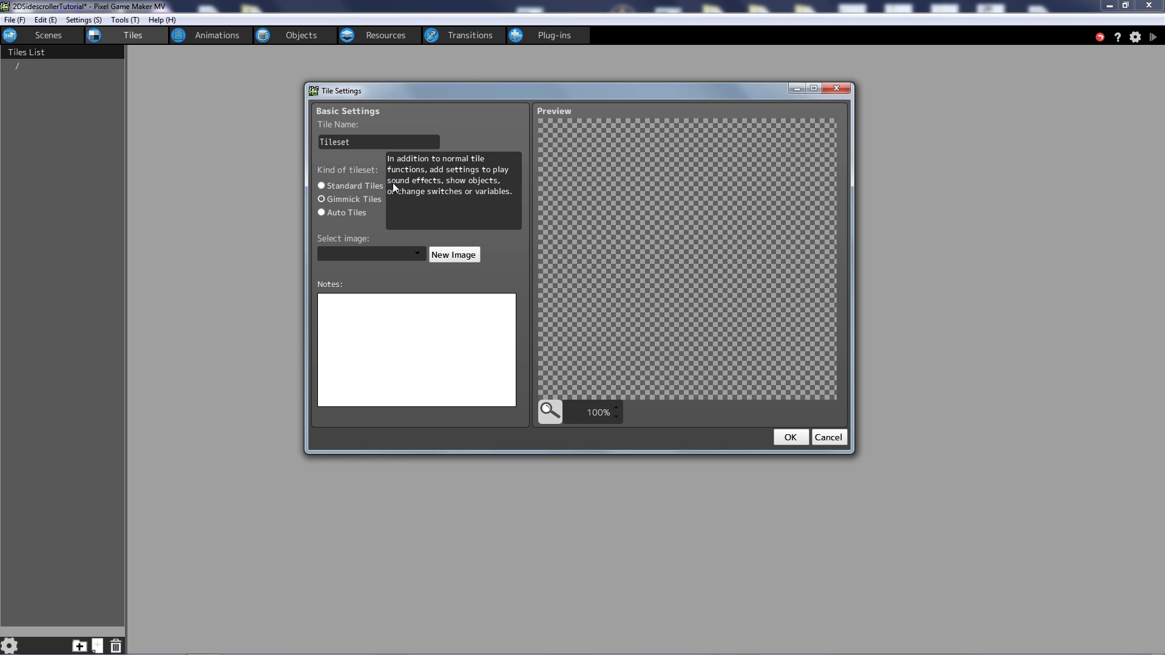
{"action": "left_click", "coordinate": [348, 210]}
{"action": "left_click", "coordinate": [356, 203]}
{"action": "left_click", "coordinate": [349, 213]}
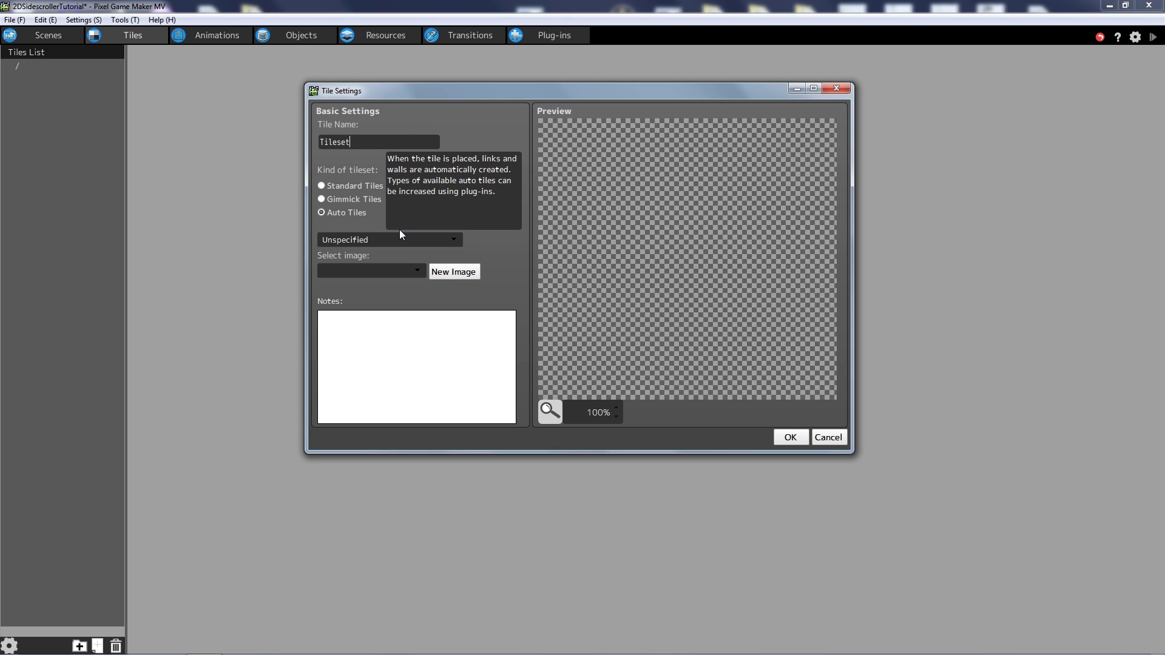
Try the RPG Maker MV Format for auto tiles, then restore Unspecified and return the kind to Standard Tiles.
{"action": "left_click", "coordinate": [401, 239]}
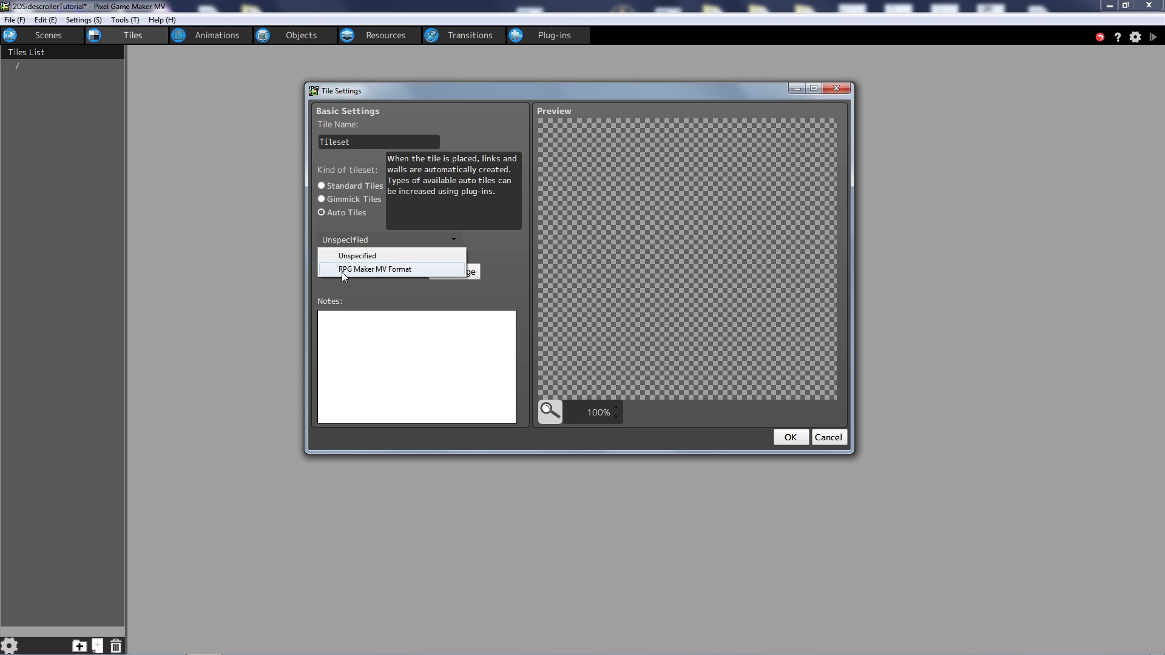
{"action": "left_click", "coordinate": [386, 272]}
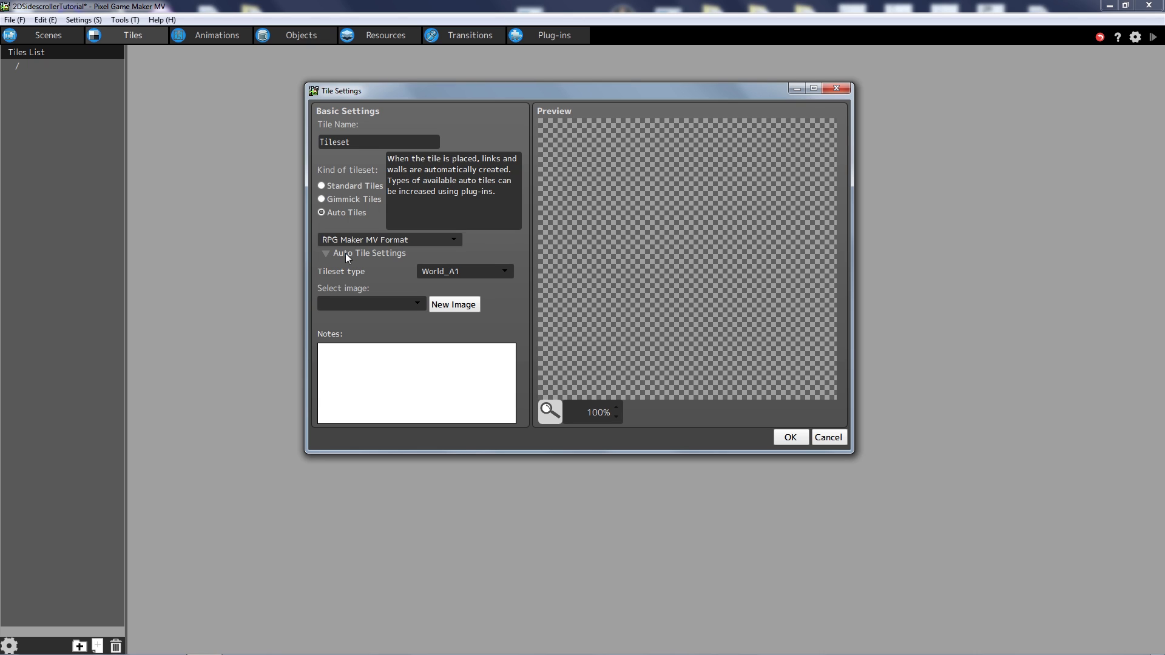
{"action": "left_click", "coordinate": [430, 243]}
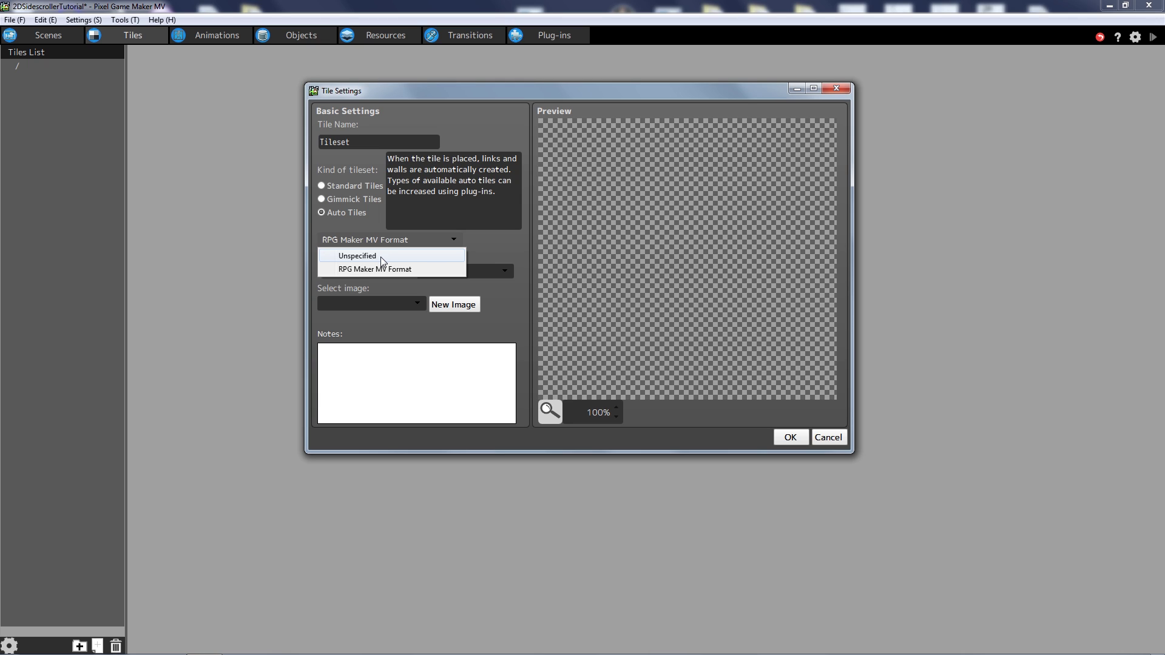
{"action": "left_click", "coordinate": [382, 256]}
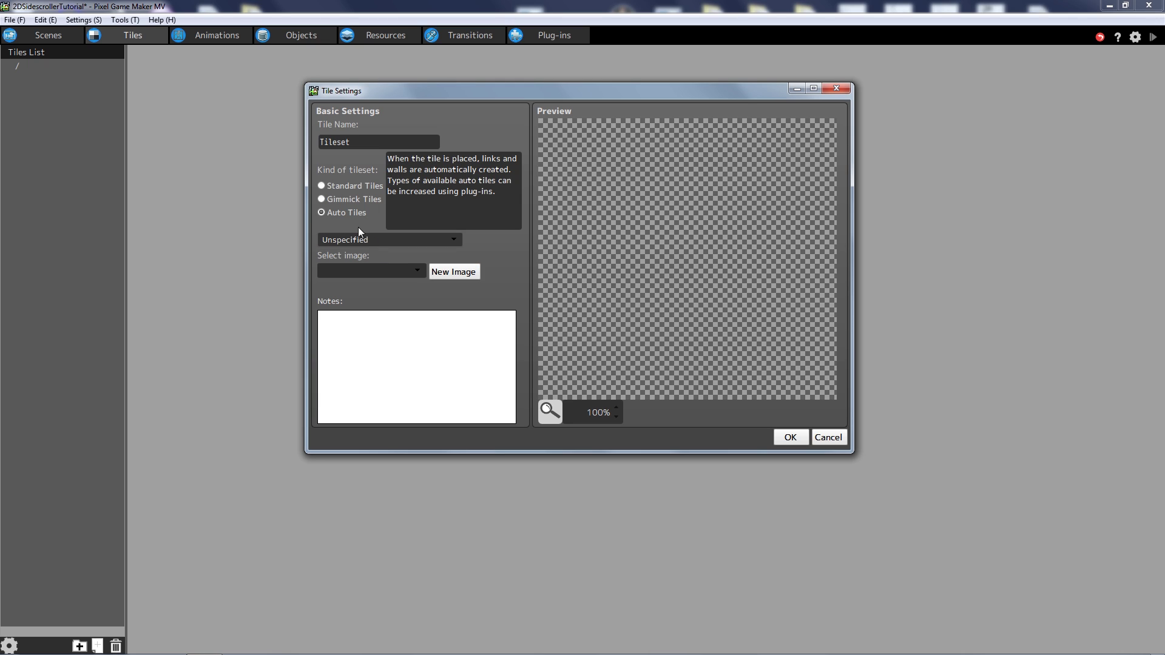
{"action": "left_click", "coordinate": [331, 189]}
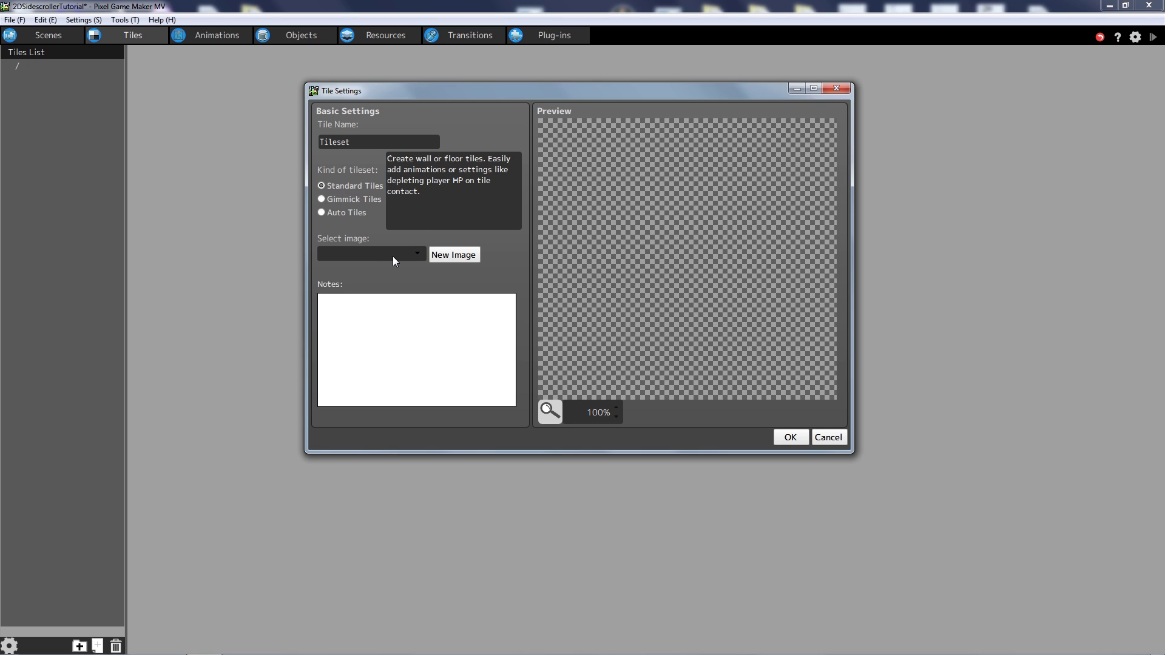
Assign the LandTiles_32_32 image from the Tileset folder to the new tileset and create it.
{"action": "left_click", "coordinate": [394, 255]}
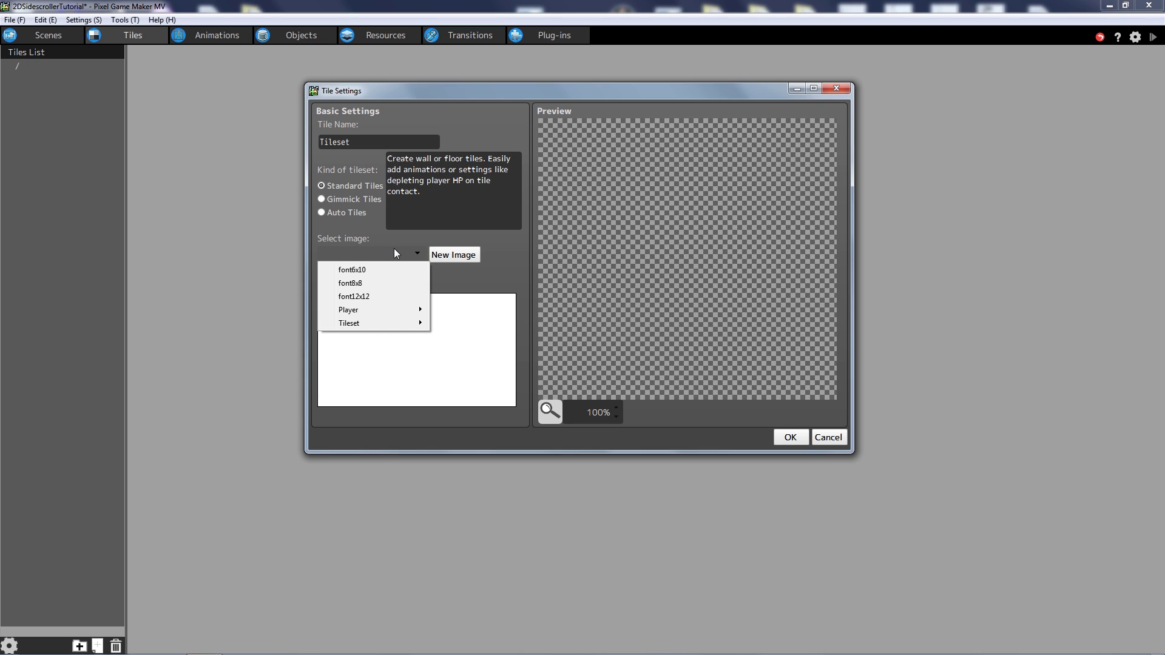
{"action": "mouse_move", "coordinate": [366, 312]}
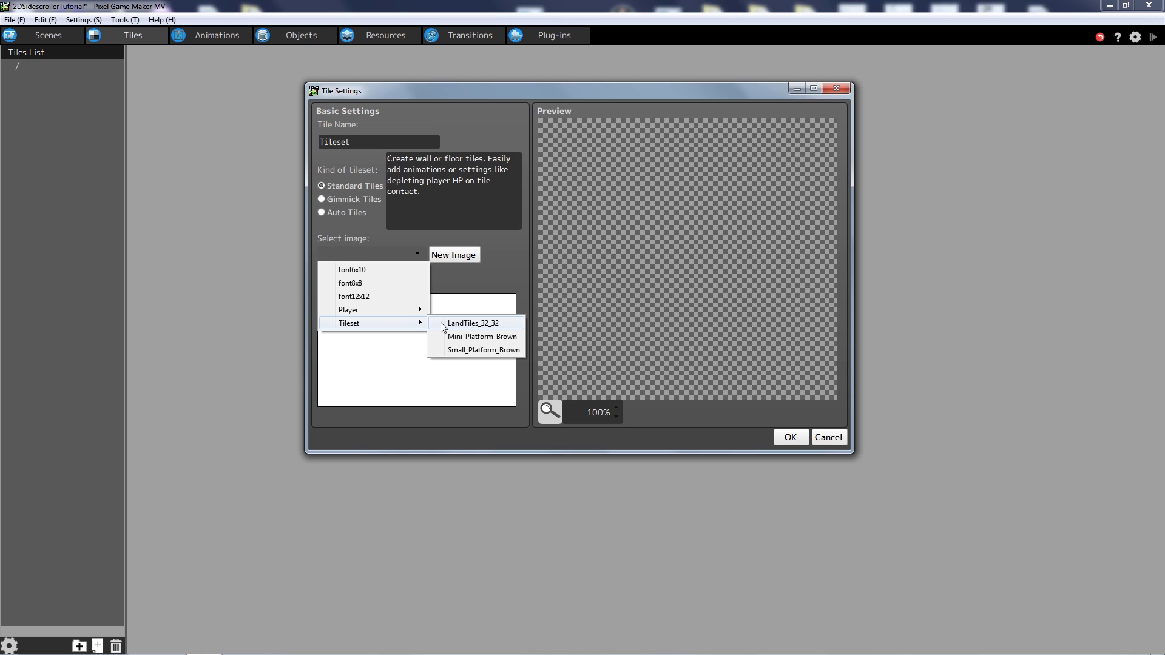
{"action": "left_click", "coordinate": [444, 323]}
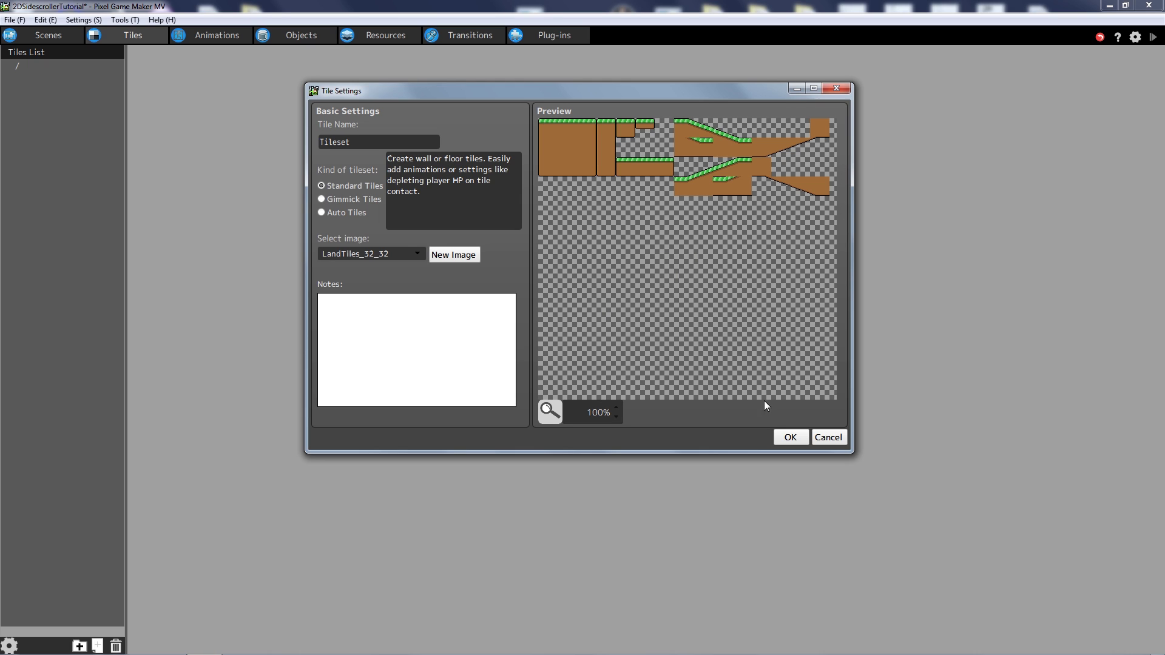
{"action": "left_click", "coordinate": [790, 437]}
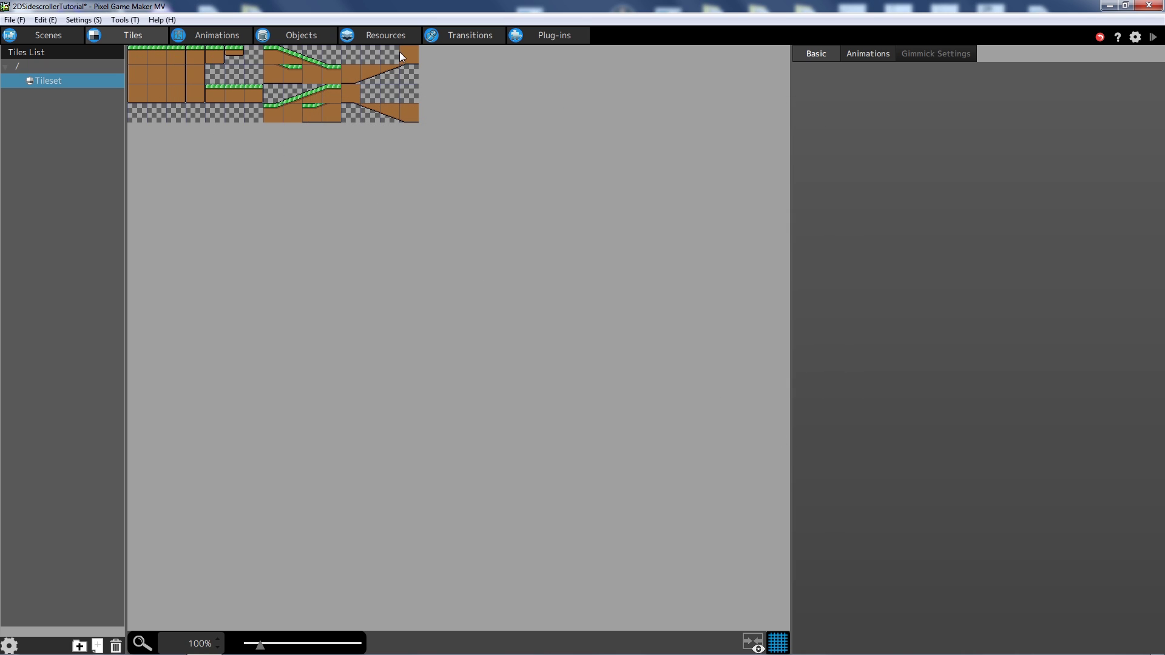
Enable wall detection on the outer edges of the large land block's top-row tiles, with top and left walls on the left corner tile.
{"action": "left_click", "coordinate": [137, 56]}
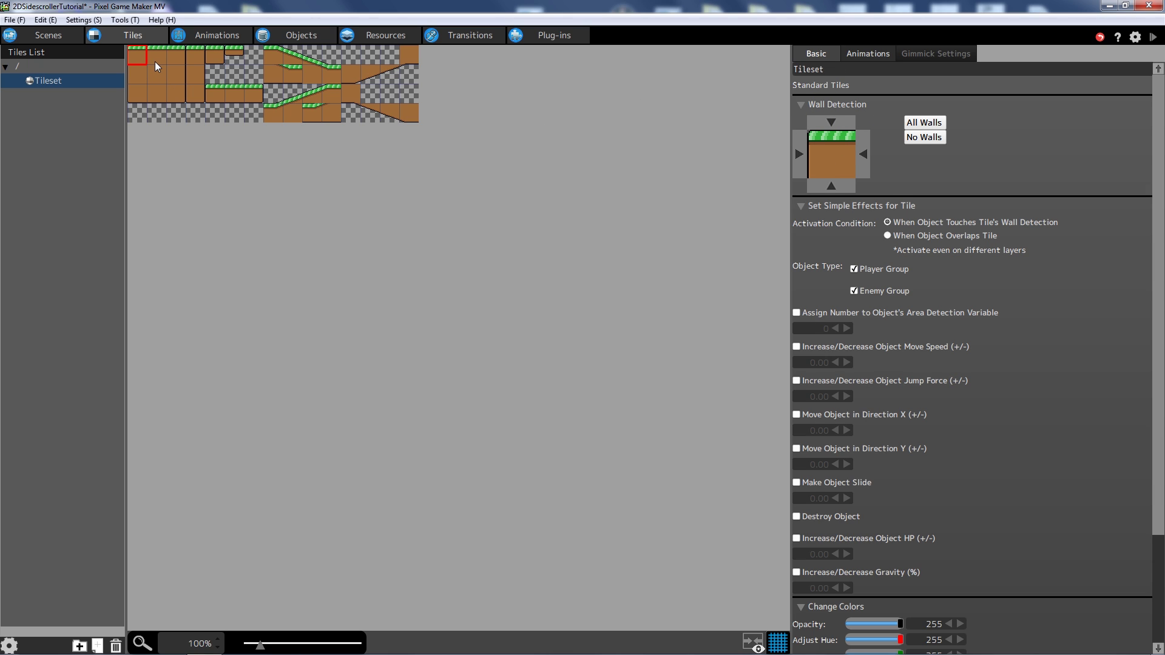
{"action": "left_click", "coordinate": [173, 53]}
{"action": "left_click", "coordinate": [140, 58]}
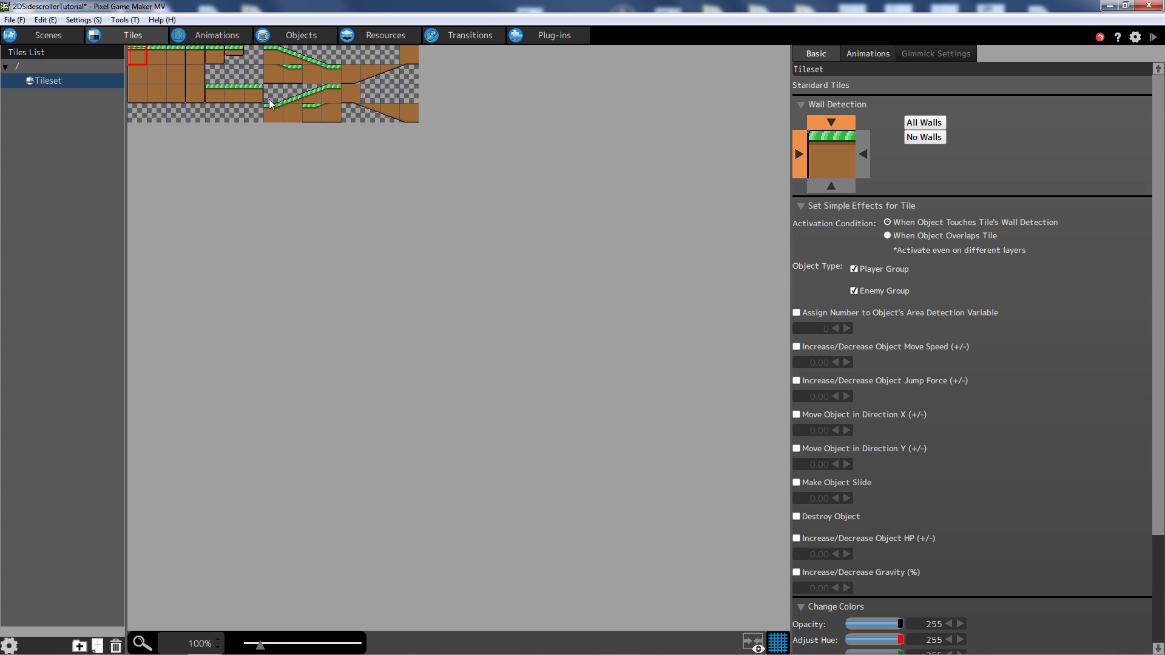
{"action": "left_click", "coordinate": [149, 60]}
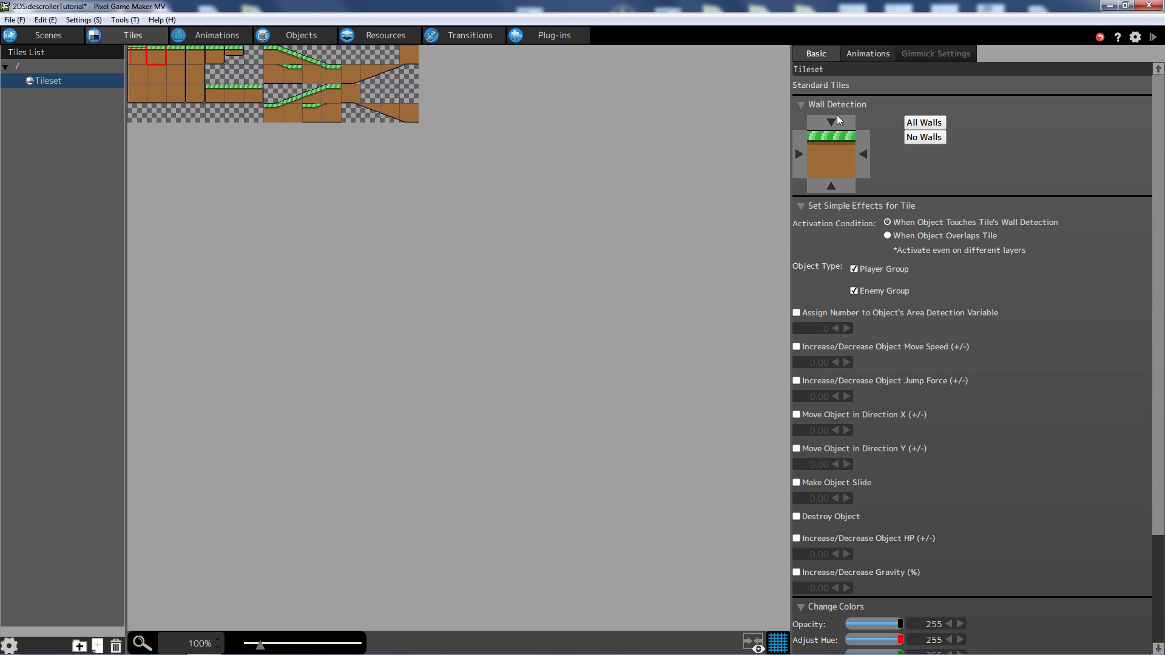
{"action": "key", "text": "Right"}
Enable outer wall detection on the large block's middle-right tile, bottom-right corner (right and bottom) and bottom-middle tile (bottom).
{"action": "left_click", "coordinate": [180, 77]}
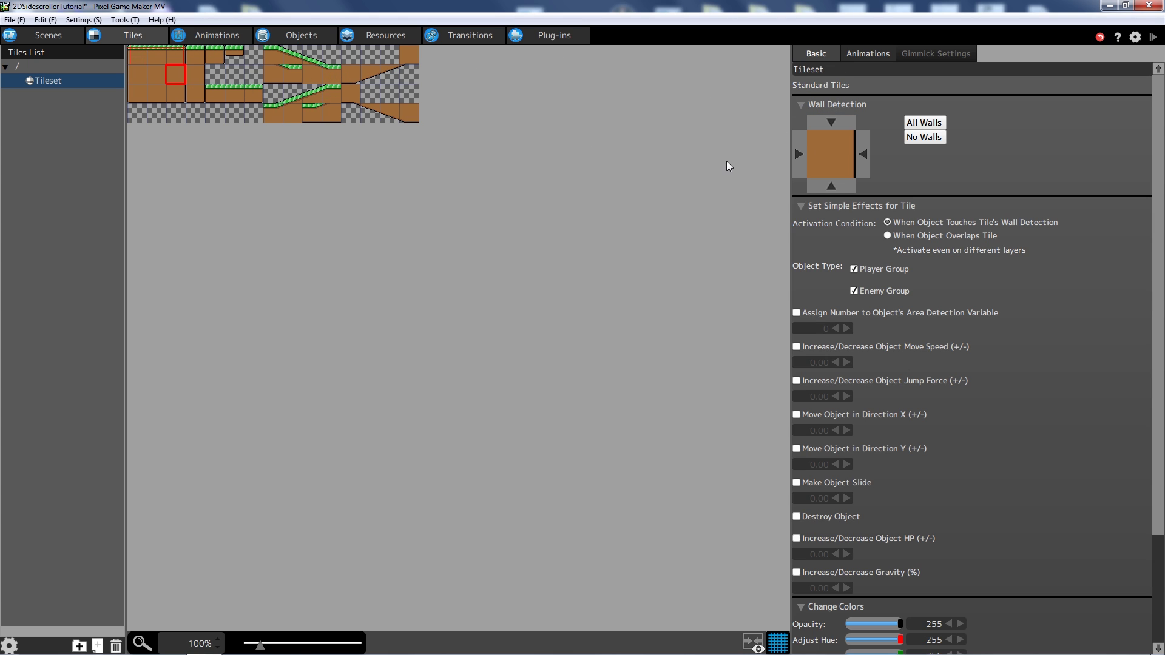
{"action": "key", "text": "Down"}
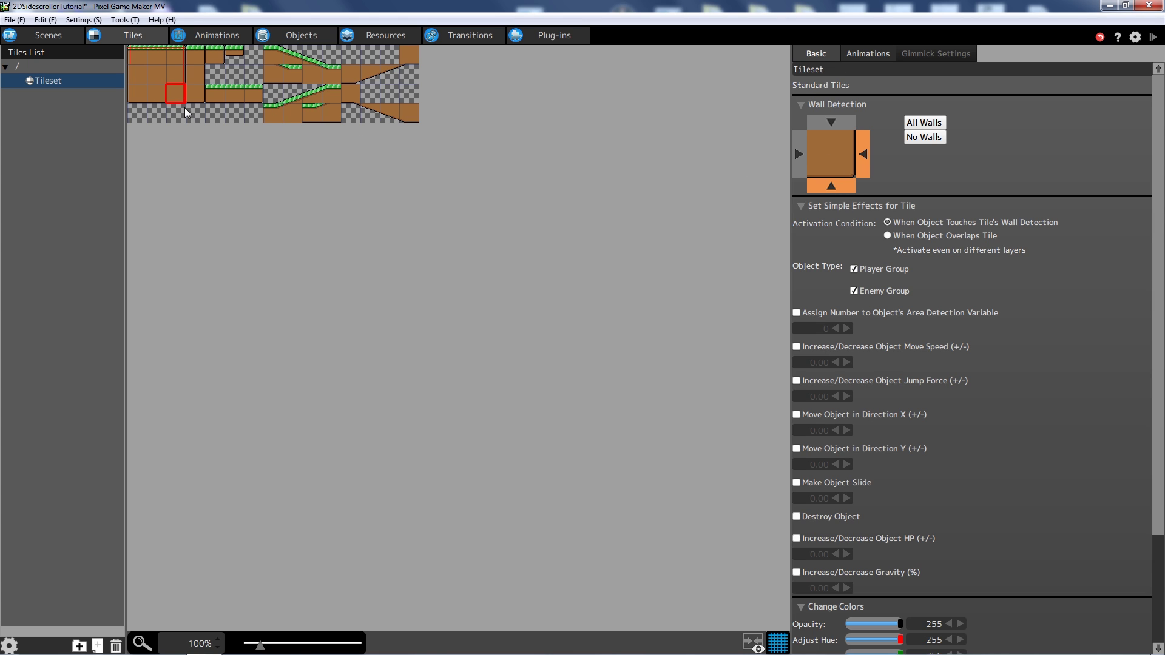
{"action": "left_click", "coordinate": [155, 96]}
{"action": "left_click", "coordinate": [823, 184]}
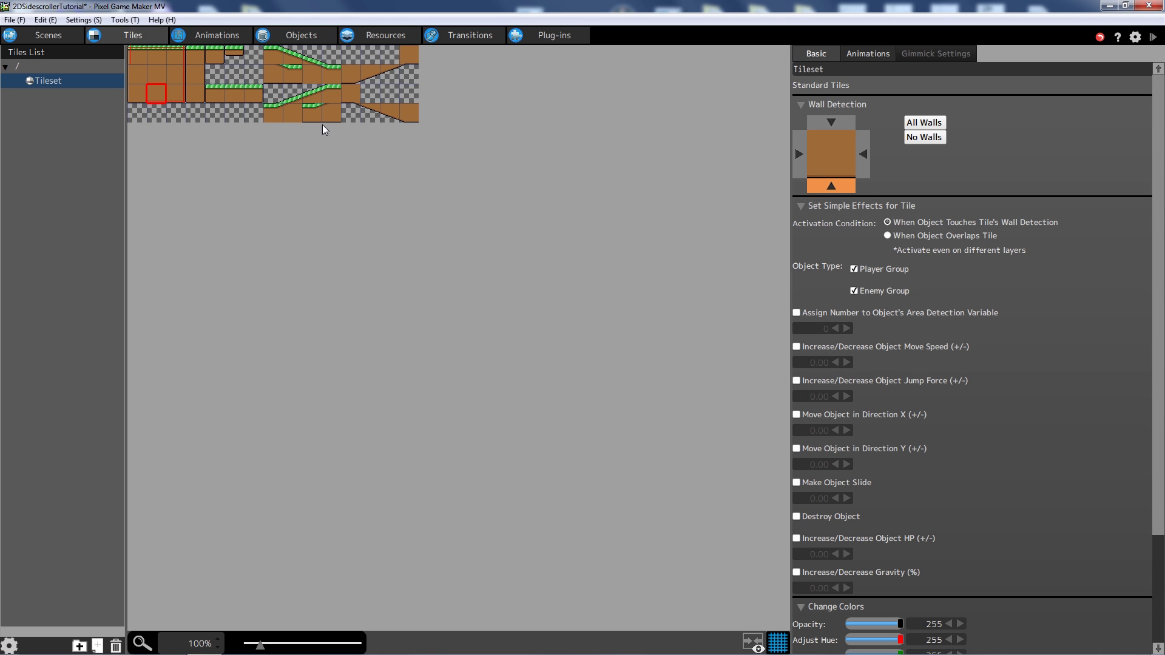
Enable wall detection on the outer edges of the large block's bottom-left and middle-left tiles.
{"action": "left_click", "coordinate": [141, 94]}
{"action": "left_click", "coordinate": [135, 77]}
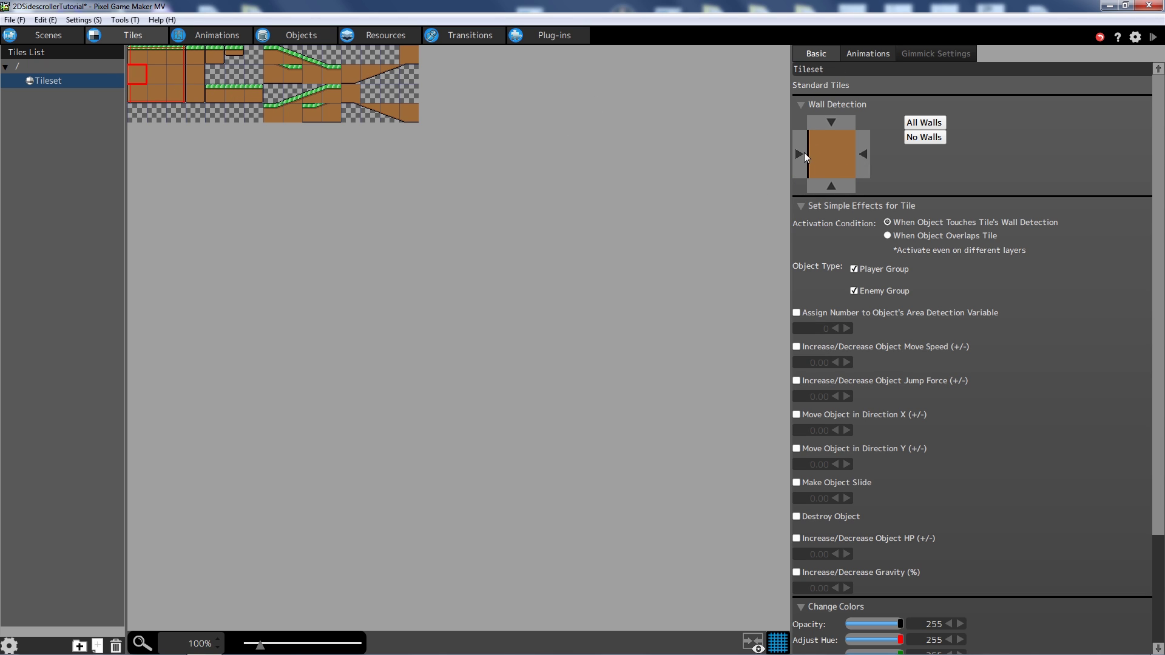
{"action": "left_click", "coordinate": [164, 78]}
Enable top, left and right wall detection on the narrow land column's grass-topped tile.
{"action": "left_click", "coordinate": [199, 59]}
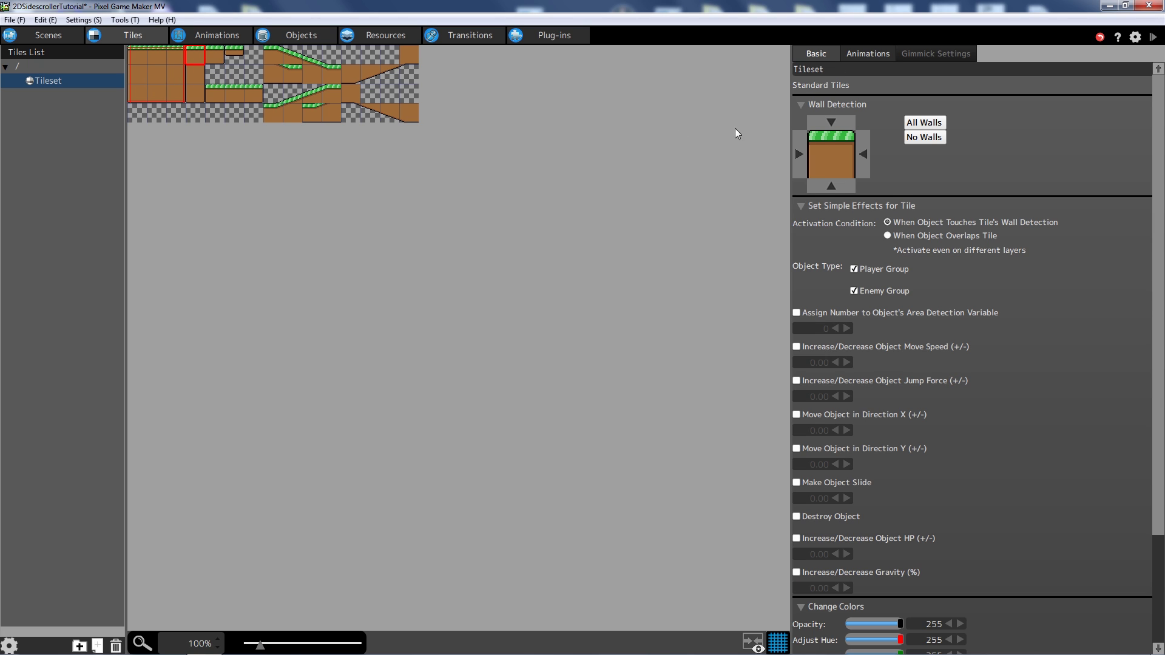
{"action": "left_click", "coordinate": [799, 146]}
{"action": "left_click", "coordinate": [863, 149]}
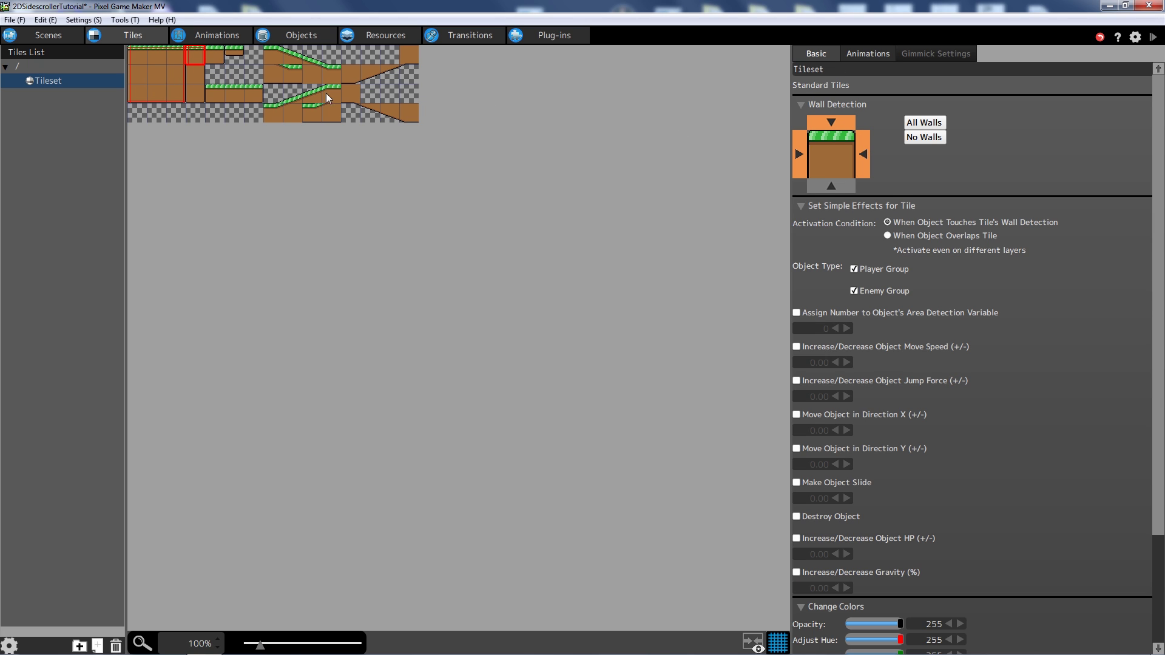
Enable outer-edge wall detection on the narrow column's middle and bottom tiles, and all four walls on the single grass-topped block.
{"action": "left_click", "coordinate": [195, 75]}
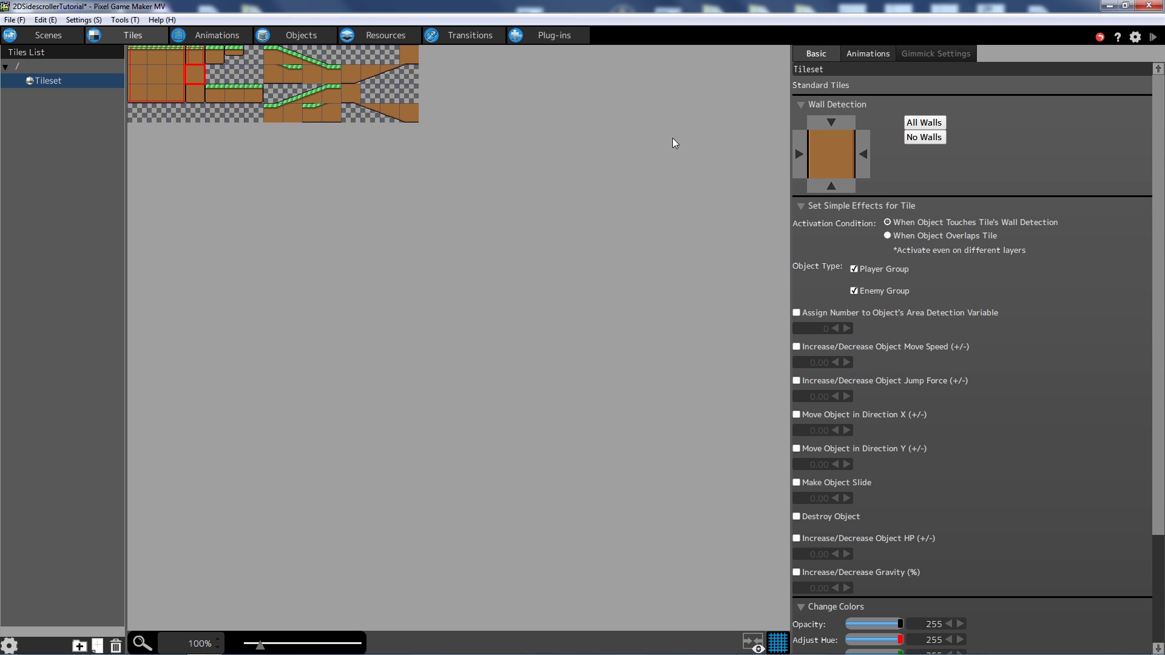
{"action": "left_click", "coordinate": [195, 95]}
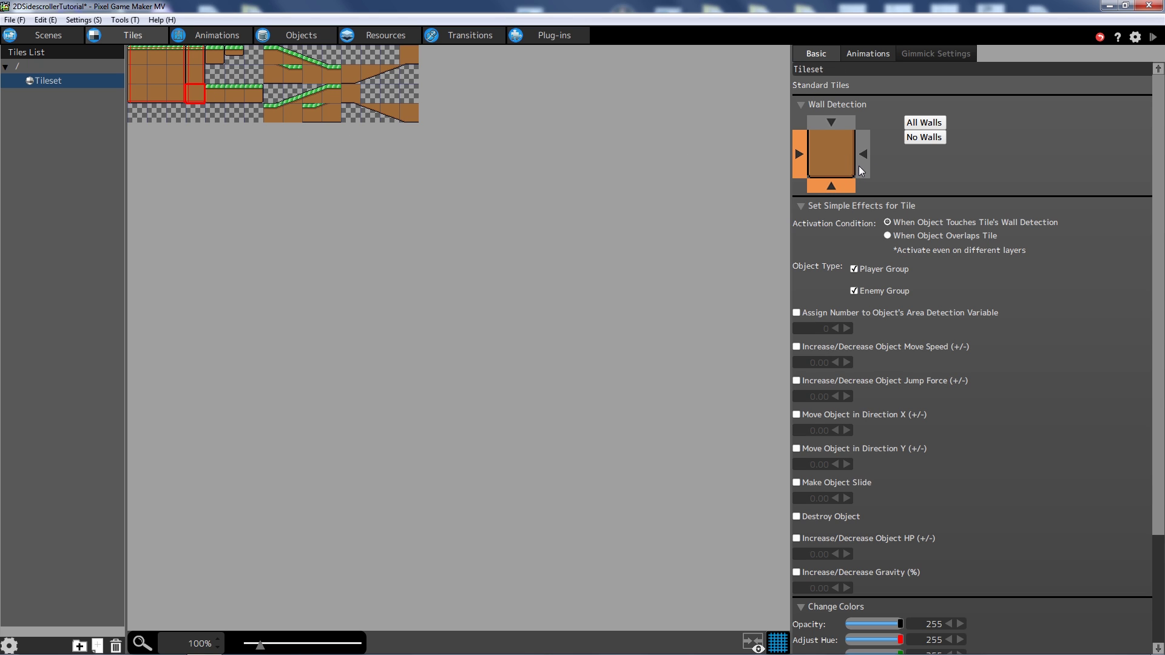
{"action": "left_click", "coordinate": [215, 56]}
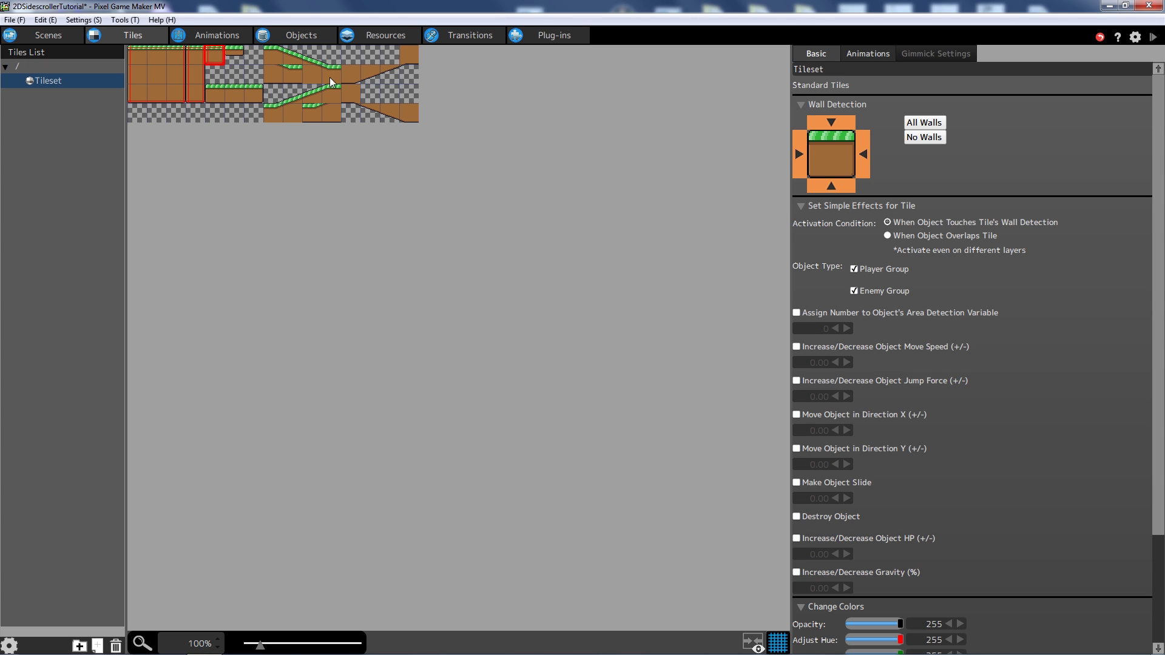
Enable outer-edge wall detection on the three-tile grass platform, and top wall detection on the thin half-height platform tile.
{"action": "left_click", "coordinate": [216, 94]}
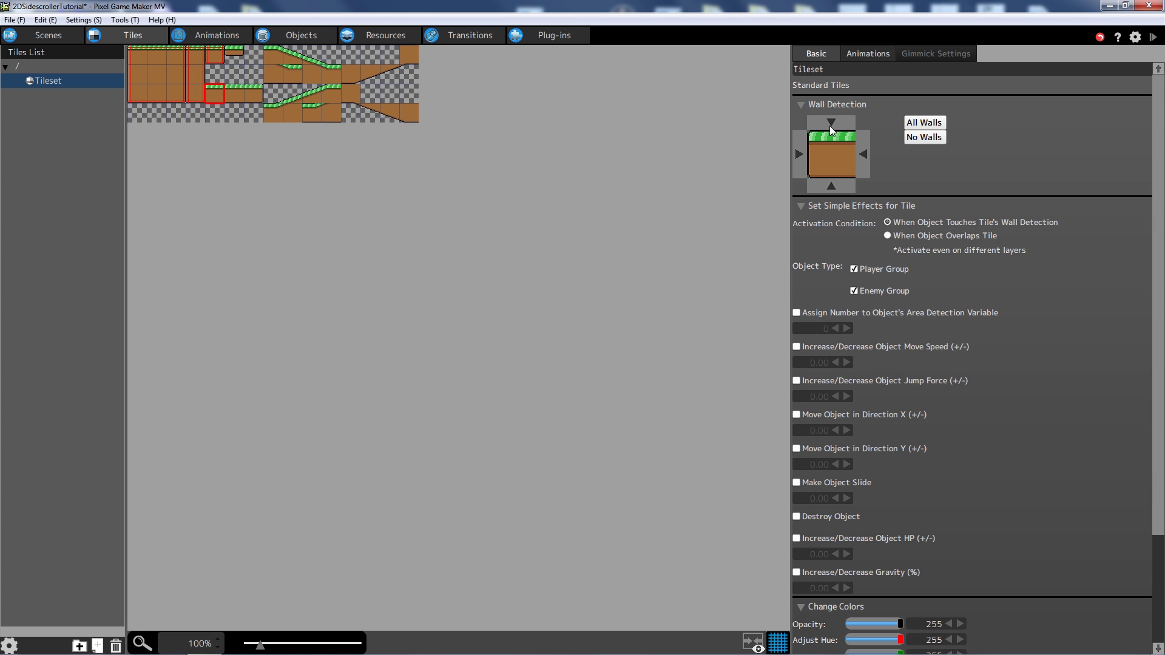
{"action": "left_click", "coordinate": [236, 96]}
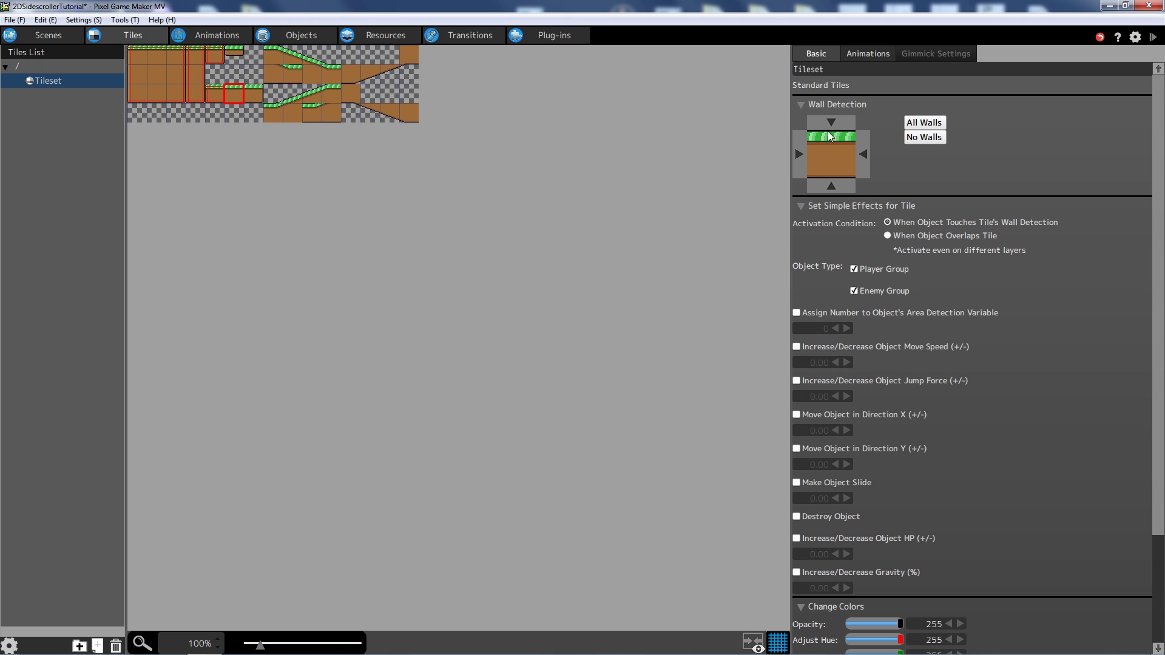
{"action": "left_click", "coordinate": [253, 94]}
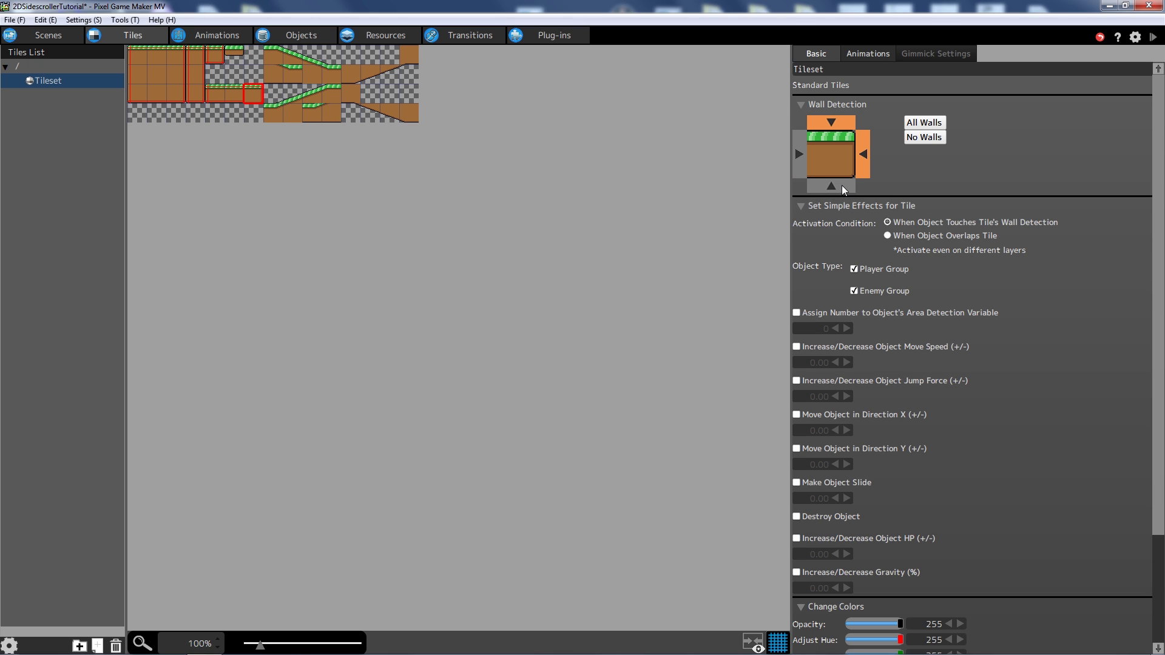
{"action": "left_click", "coordinate": [234, 55]}
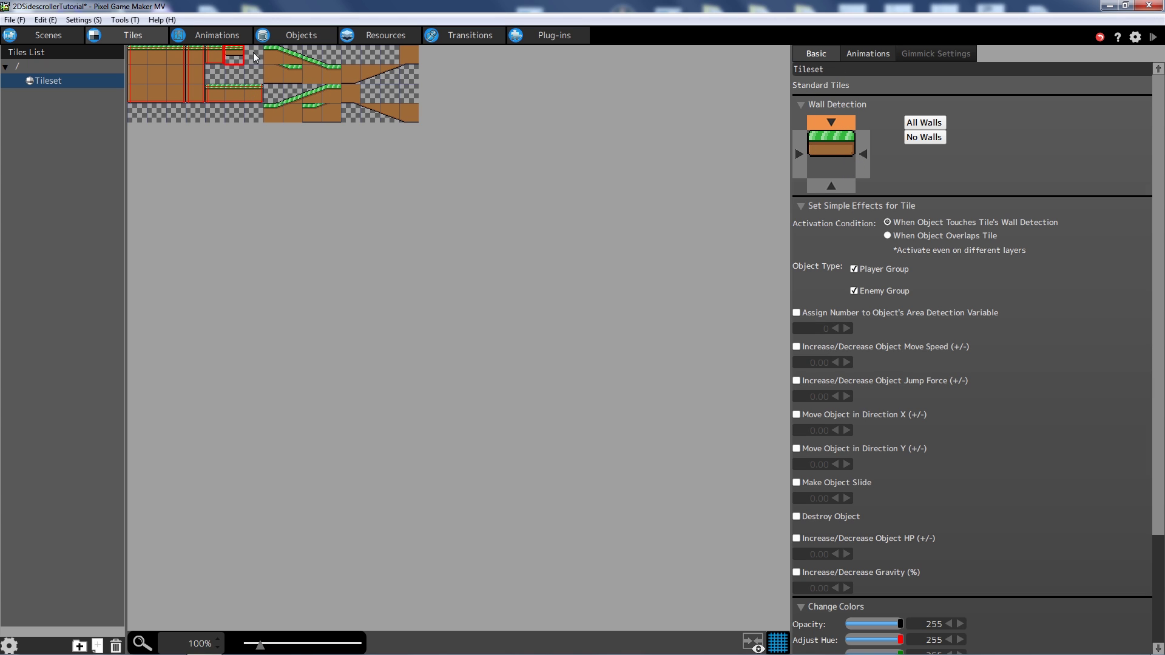
{"action": "left_click", "coordinate": [827, 183]}
Inspect the wall detection settings of the descending grassy slope tiles.
{"action": "left_click", "coordinate": [280, 58]}
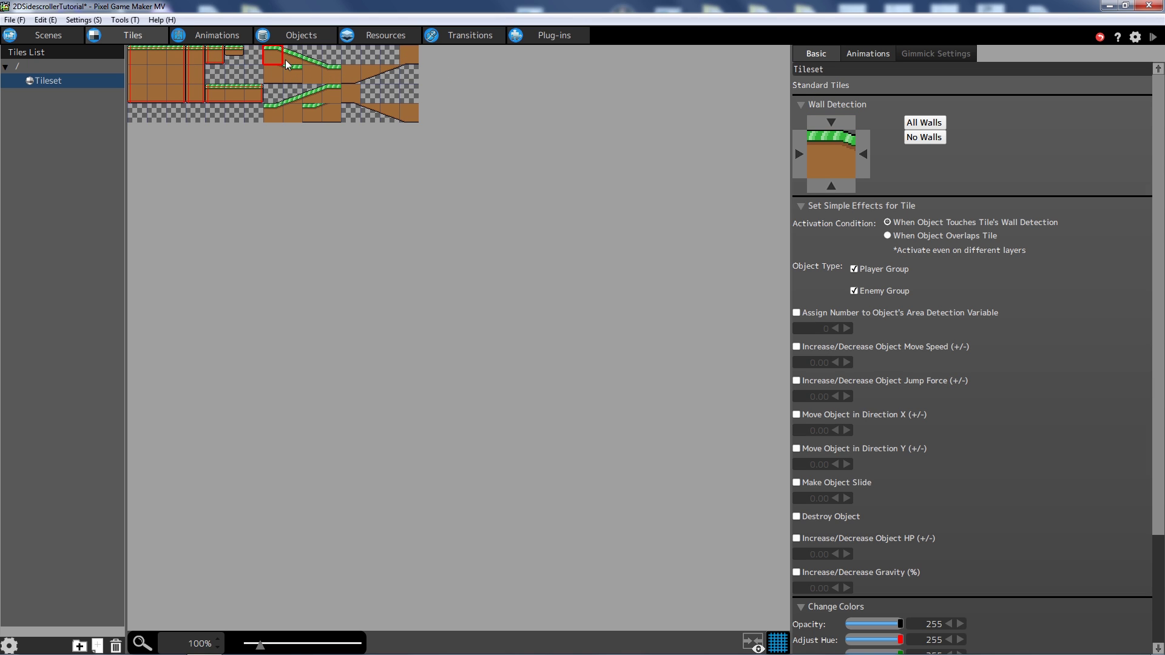
{"action": "left_click", "coordinate": [291, 58]}
{"action": "left_click", "coordinate": [326, 56]}
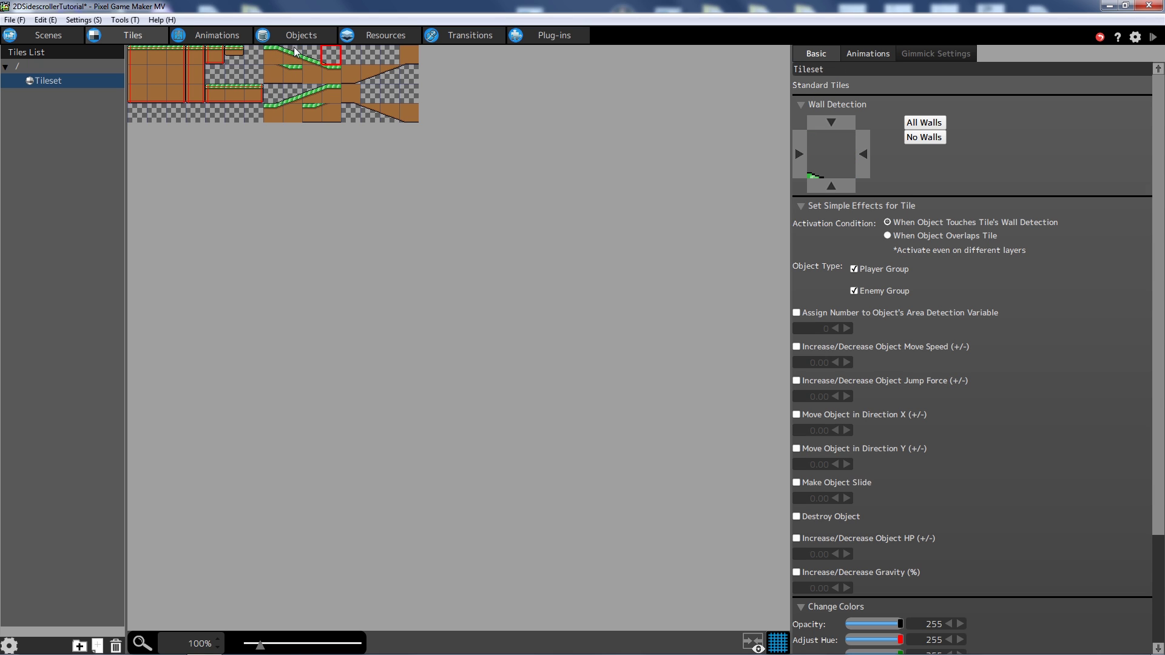
{"action": "left_click", "coordinate": [331, 72]}
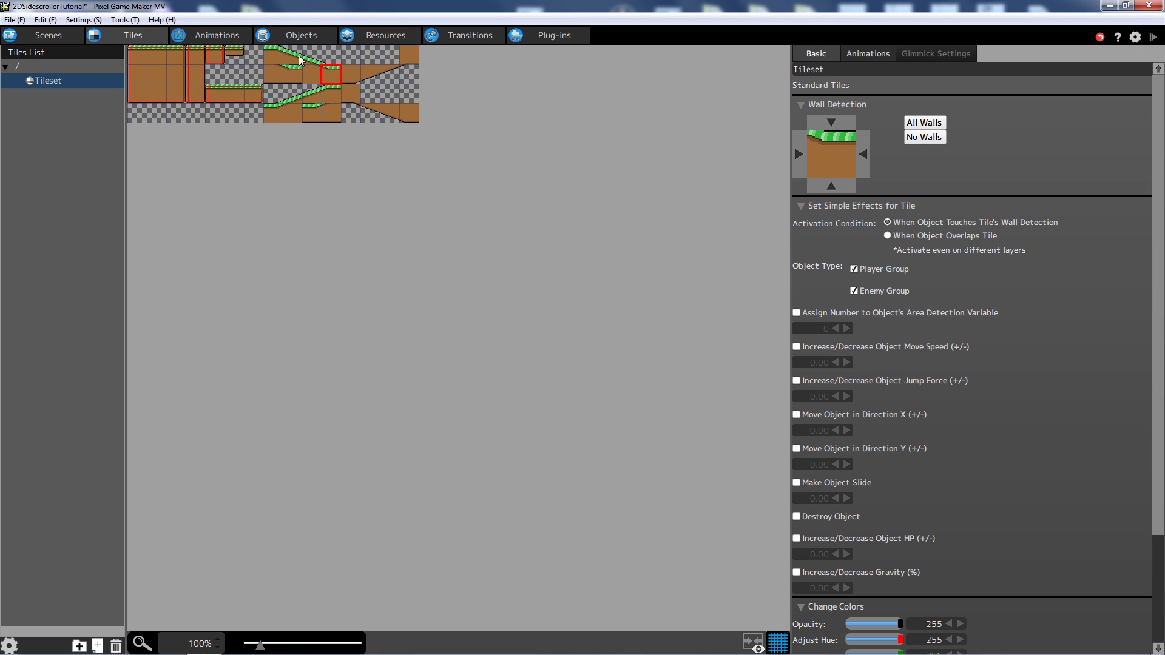
{"action": "left_click", "coordinate": [276, 58]}
{"action": "left_click", "coordinate": [254, 60]}
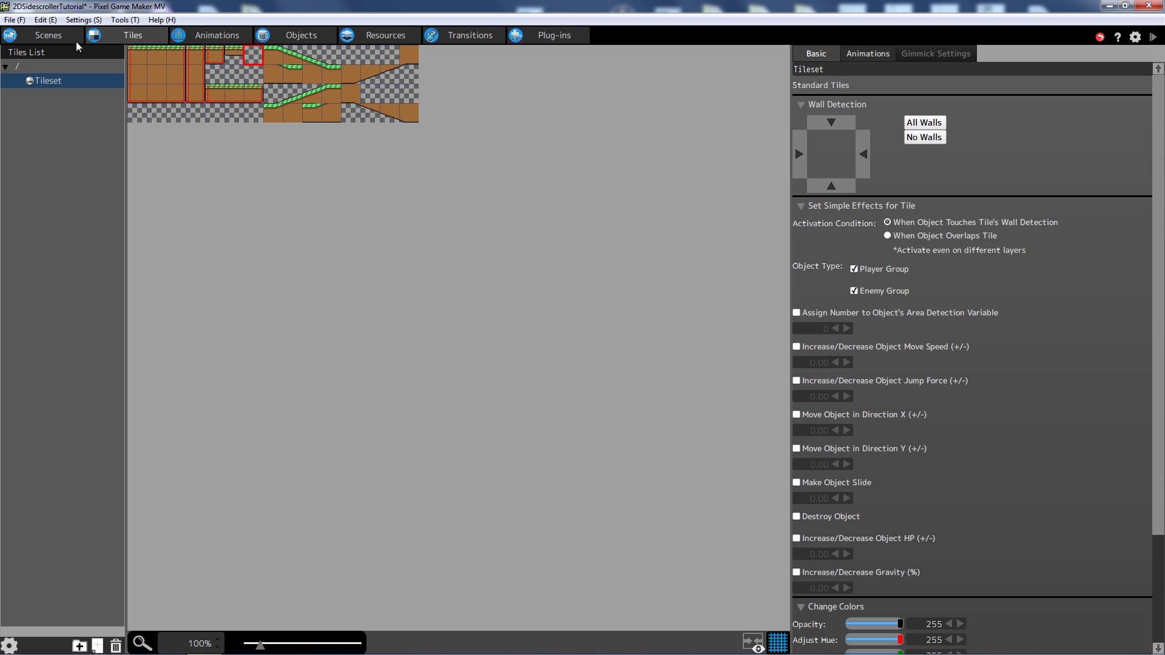
Save the project.
{"action": "left_click", "coordinate": [13, 21]}
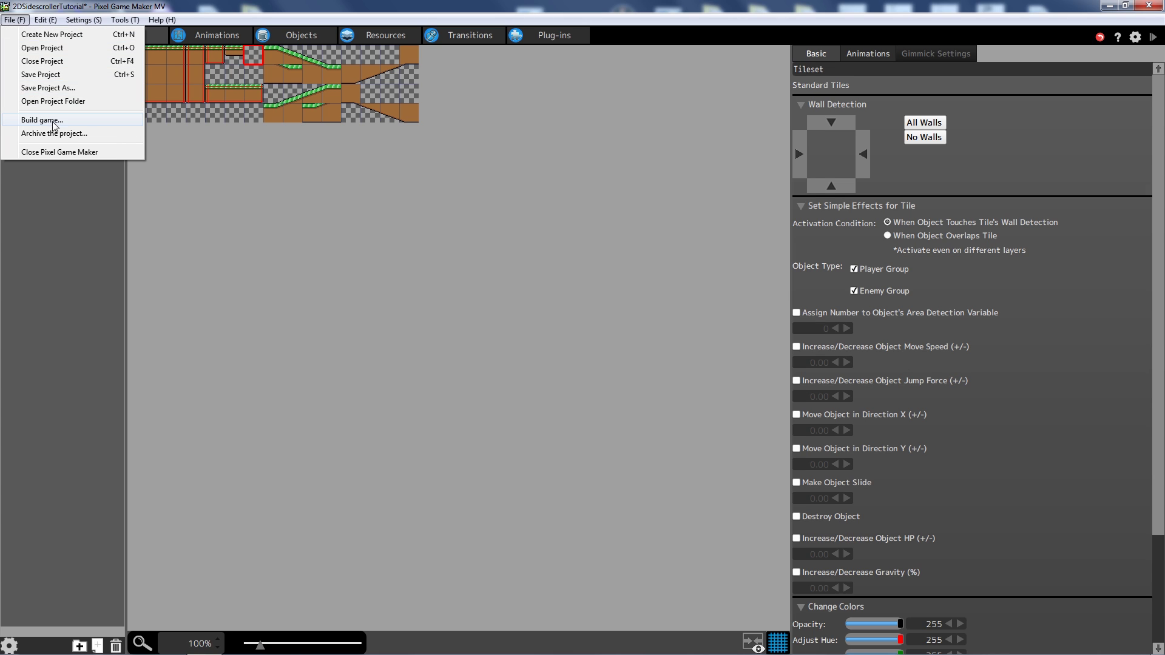
{"action": "left_click", "coordinate": [42, 74]}
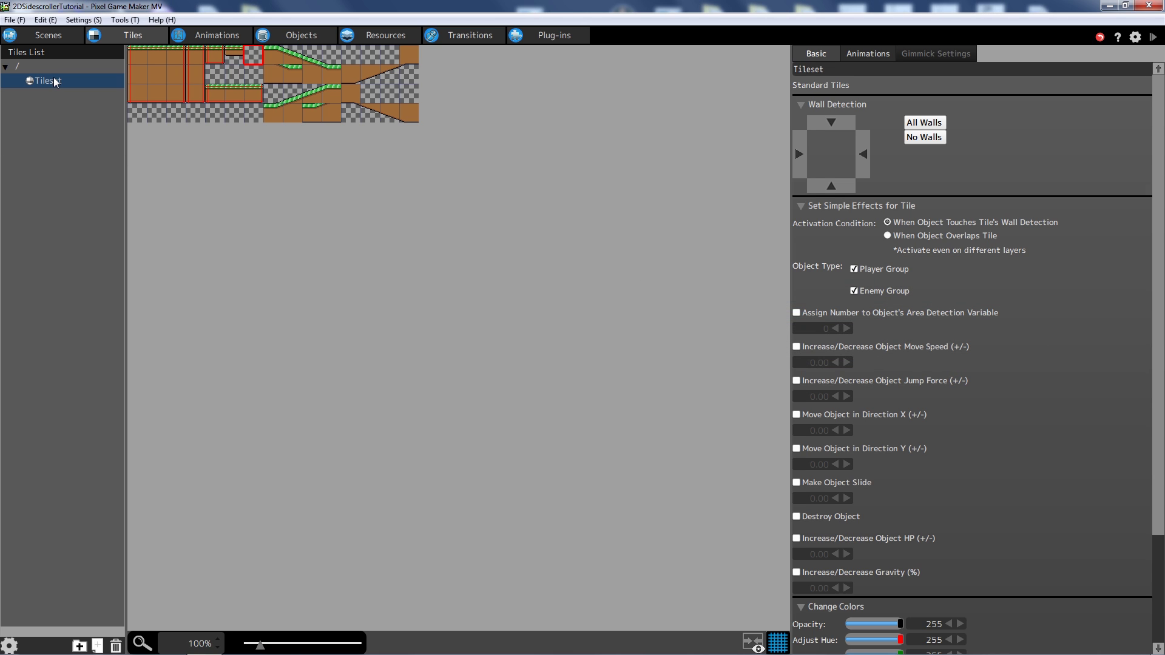
Add a new motion animation and name it Player1.
{"action": "left_click", "coordinate": [195, 38]}
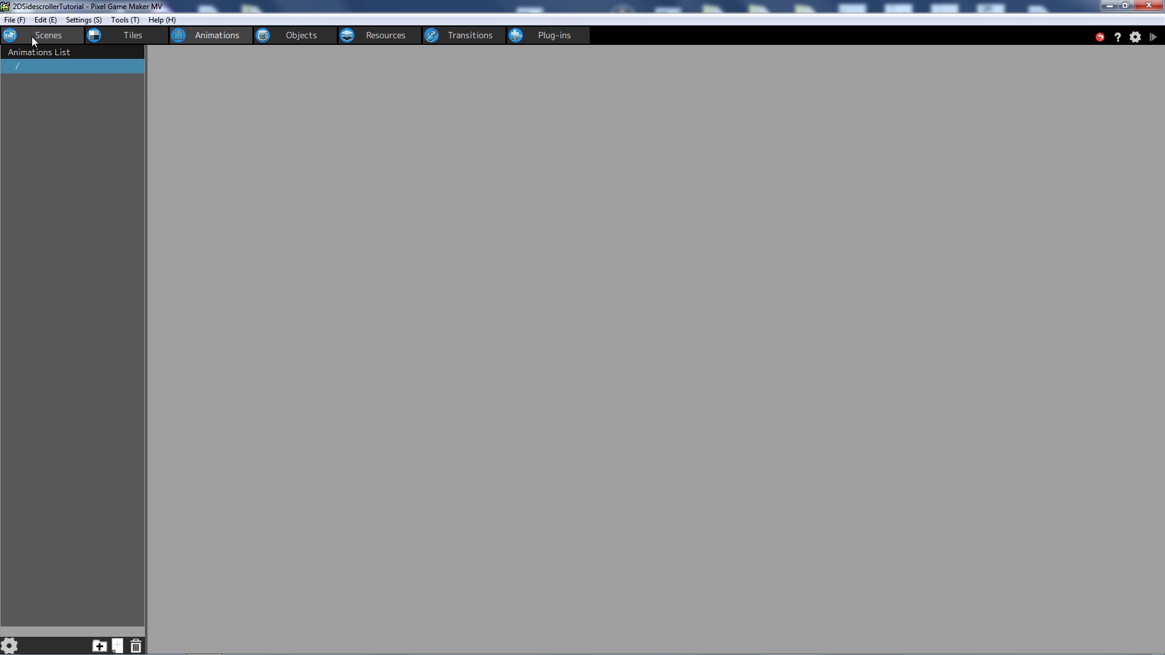
{"action": "right_click", "coordinate": [55, 94]}
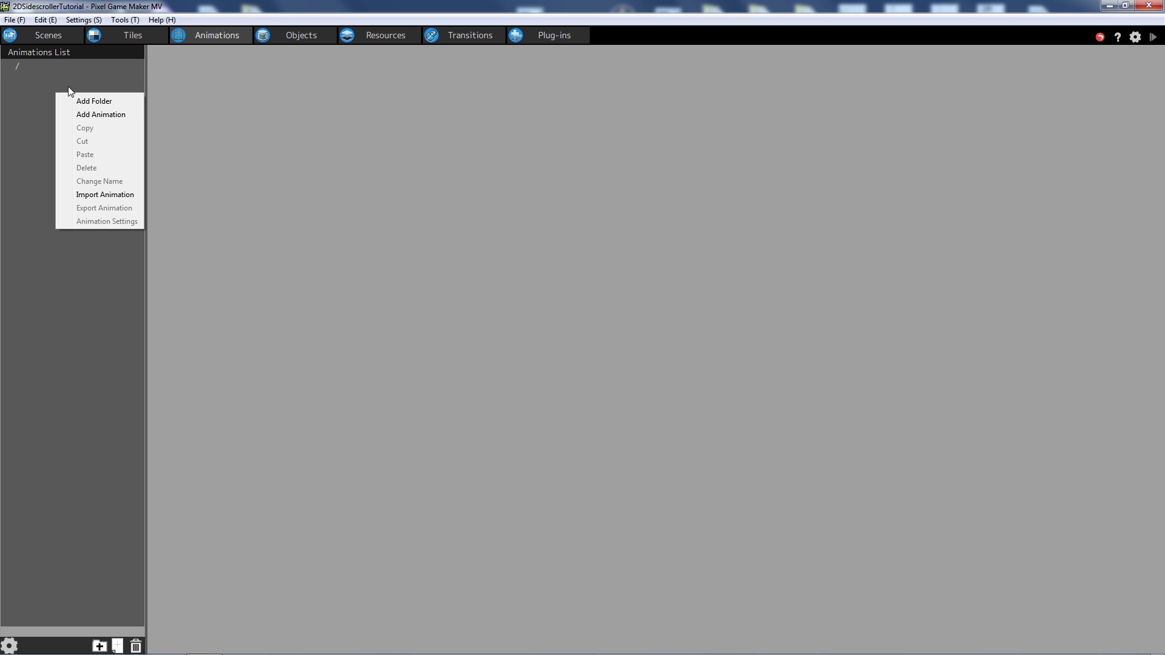
{"action": "left_click", "coordinate": [91, 117]}
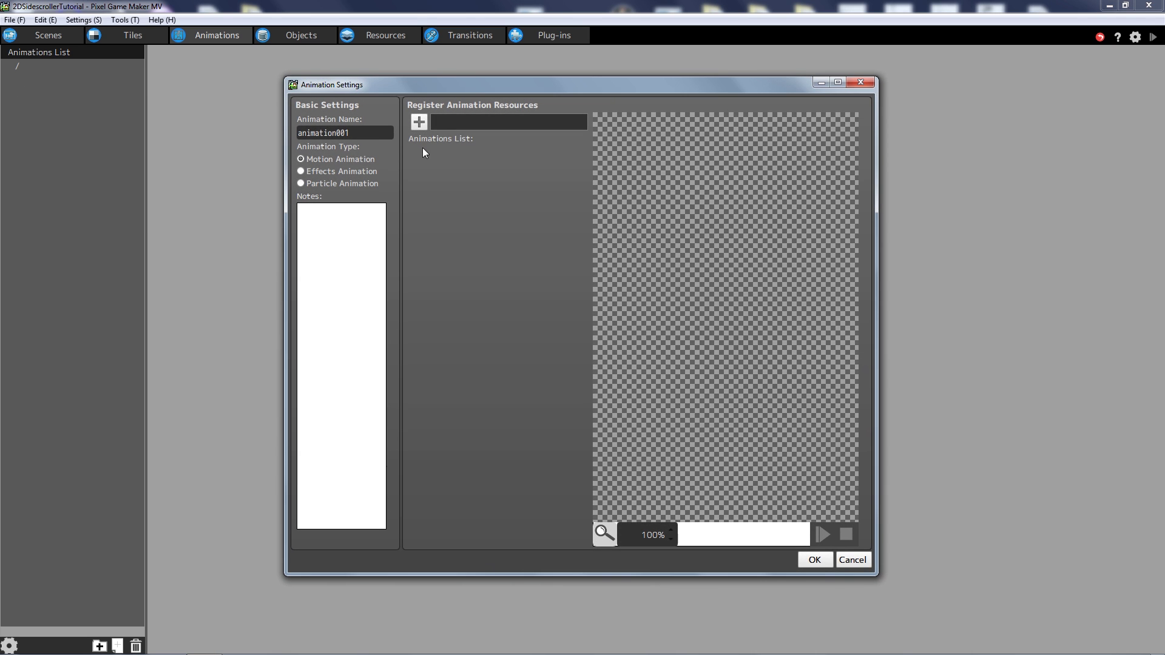
{"action": "left_click_drag", "start_coordinate": [373, 134], "coordinate": [246, 138]}
{"action": "type", "text": "Player1"}
Register the player image Rosette_Jump2_L as a resource of the Player1 animation.
{"action": "left_click", "coordinate": [420, 122]}
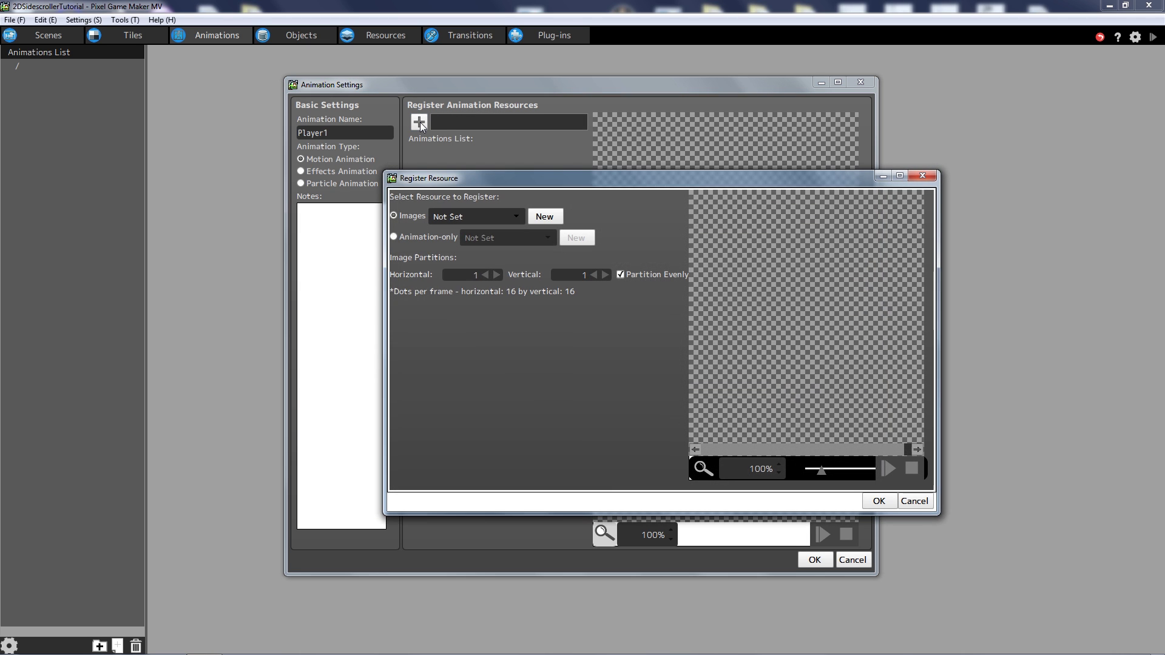
{"action": "left_click", "coordinate": [477, 216]}
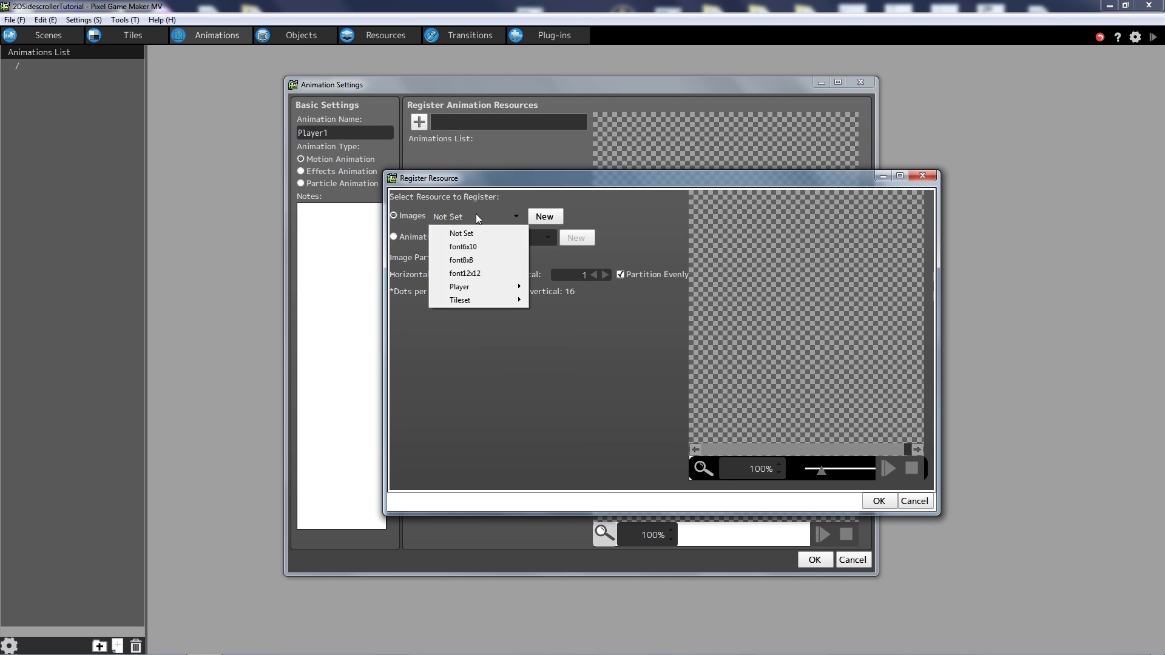
{"action": "mouse_move", "coordinate": [483, 287]}
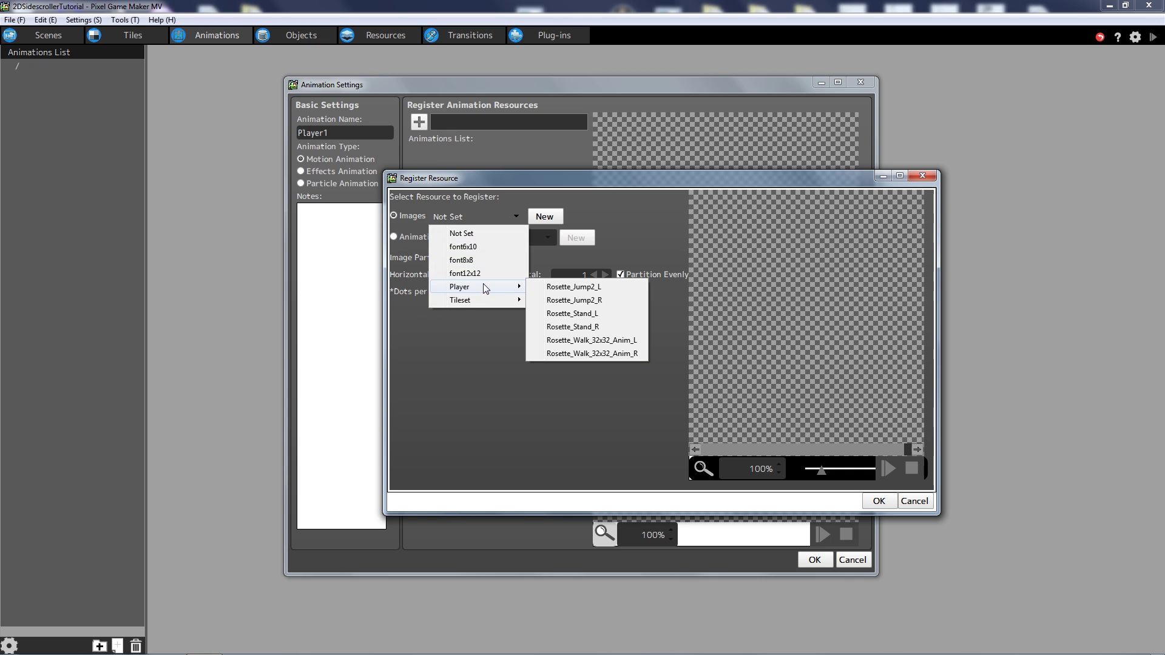
{"action": "left_click", "coordinate": [558, 287]}
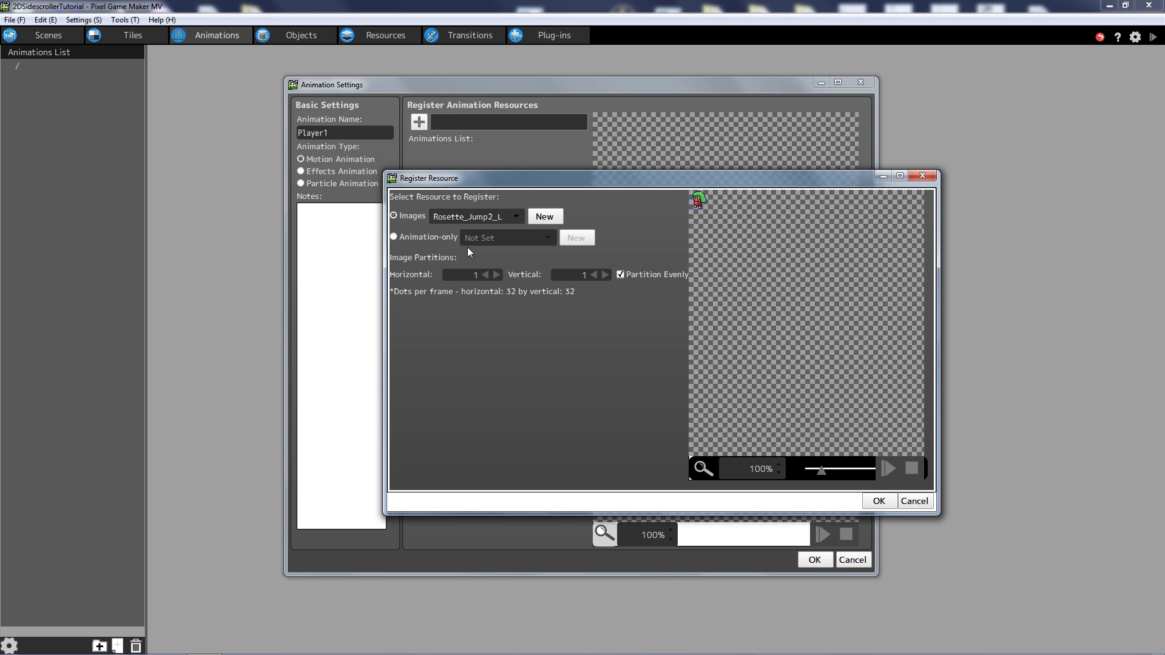
{"action": "left_click", "coordinate": [878, 501]}
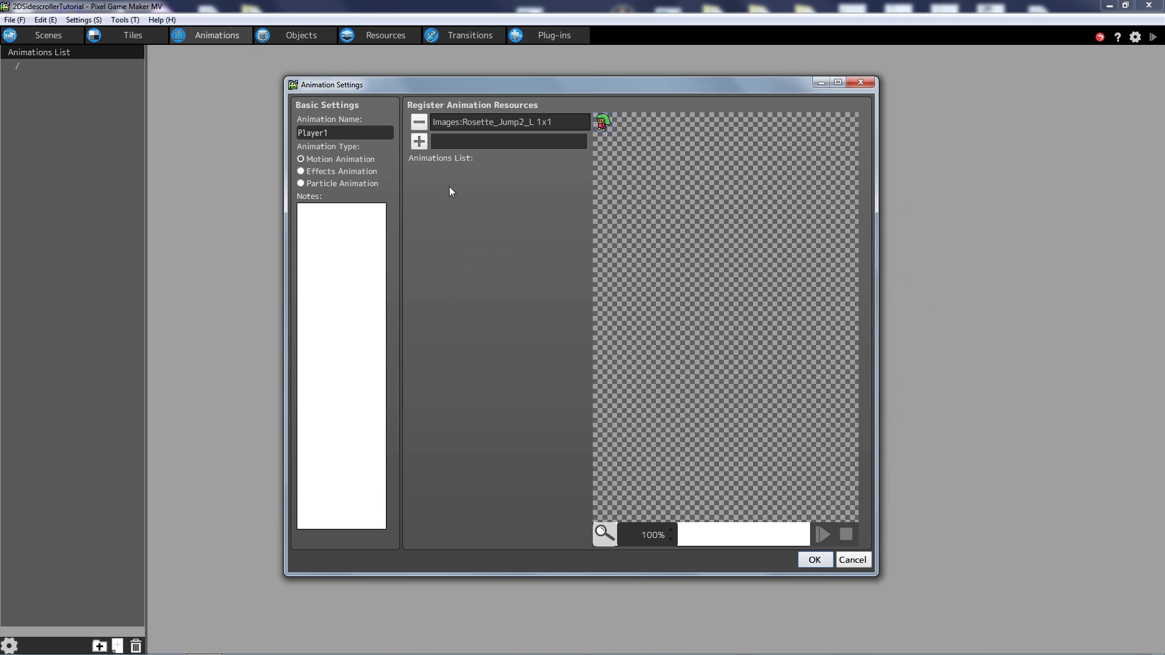
Register the player image Rosette_Jump2_R as a resource of the Player1 animation.
{"action": "left_click", "coordinate": [419, 144]}
{"action": "left_click", "coordinate": [475, 217]}
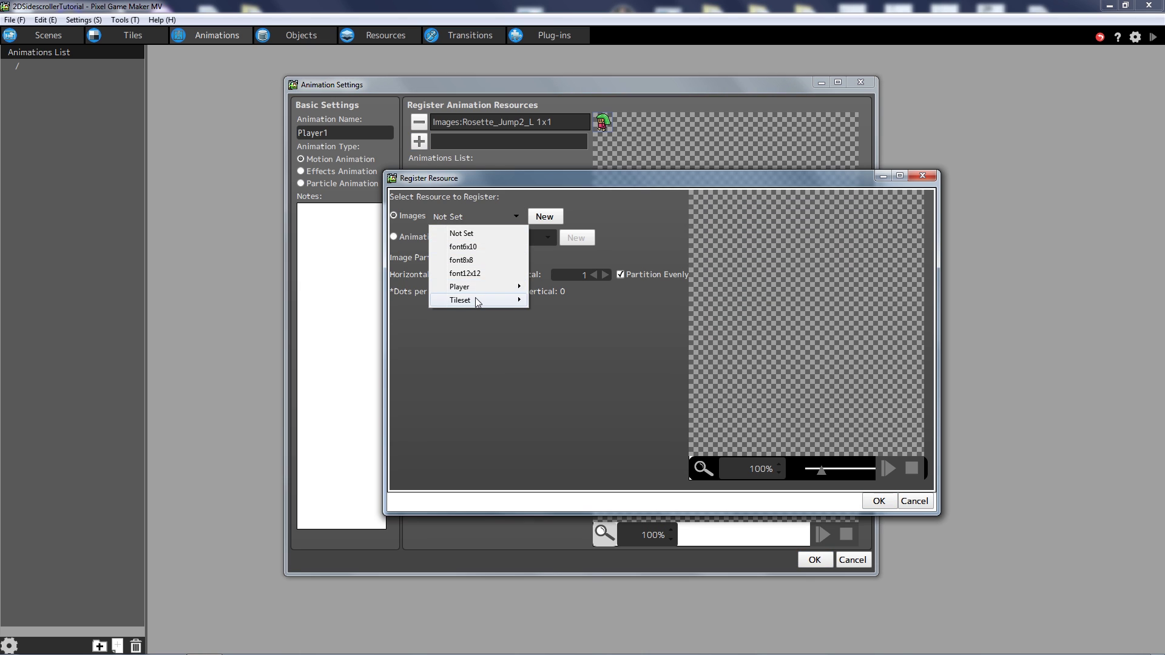
{"action": "mouse_move", "coordinate": [493, 289]}
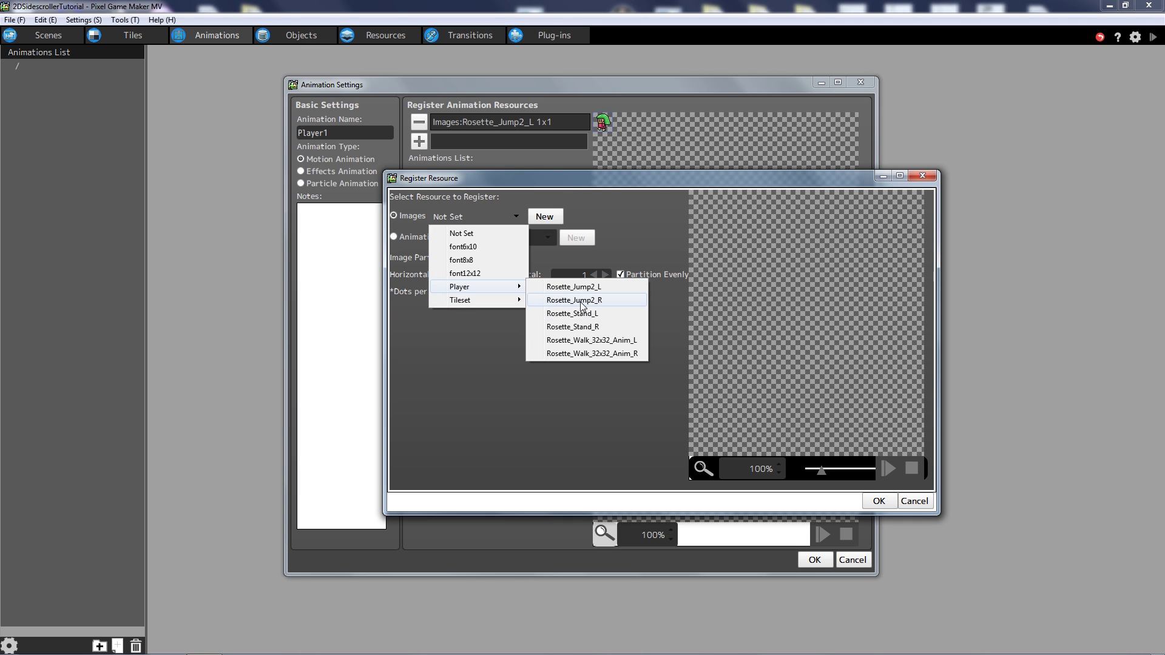
{"action": "left_click", "coordinate": [581, 301]}
{"action": "left_click", "coordinate": [880, 500]}
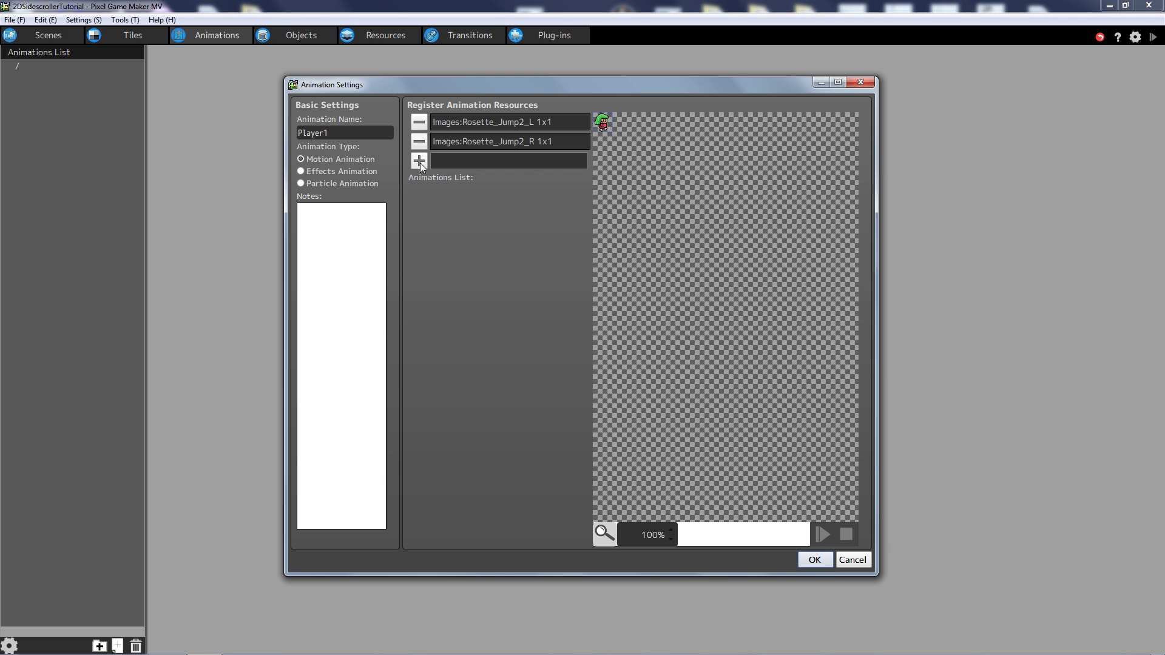
Register the player image Rosette_Stand_L as a resource of the Player1 animation.
{"action": "left_click", "coordinate": [419, 161]}
{"action": "left_click", "coordinate": [478, 217]}
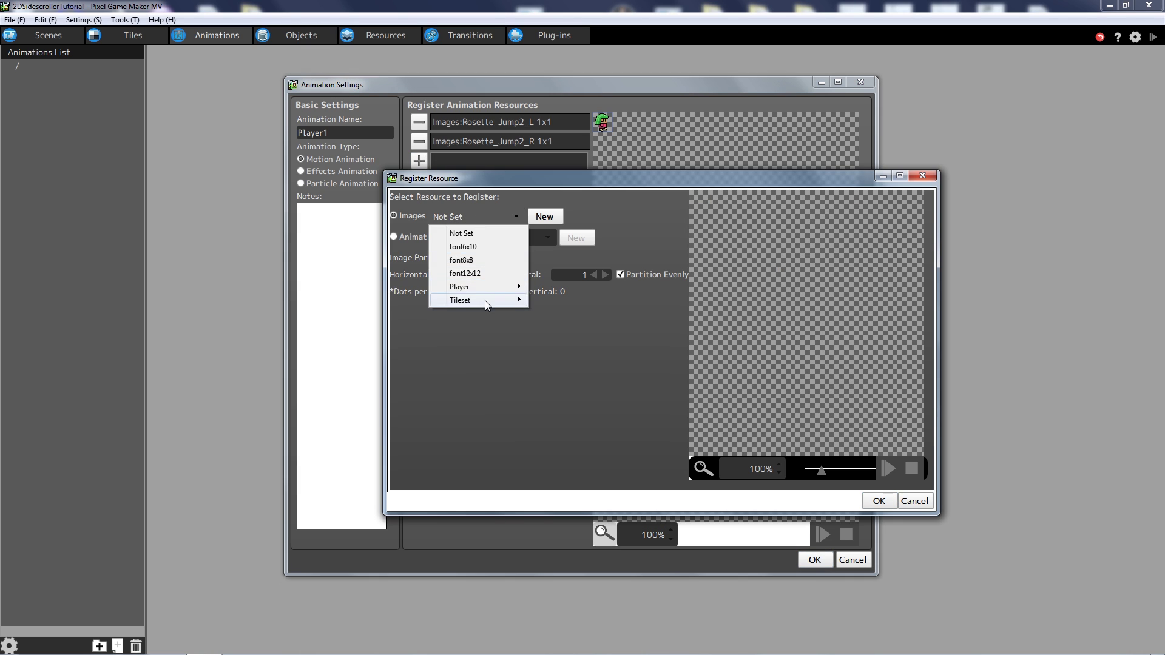
{"action": "mouse_move", "coordinate": [494, 288]}
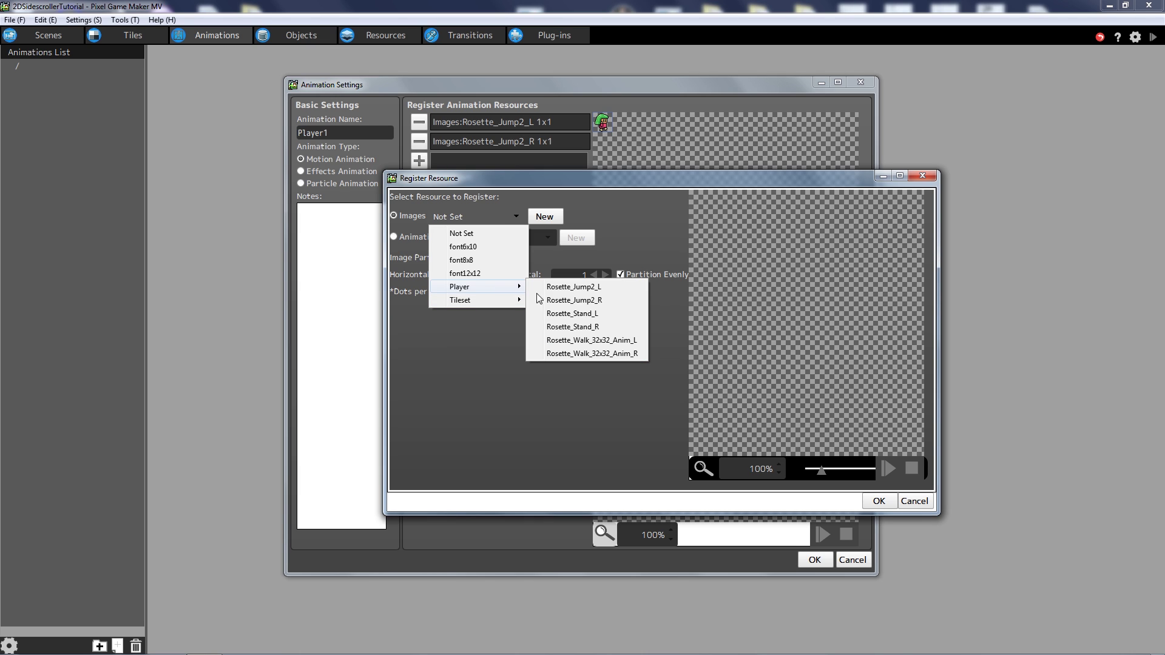
{"action": "left_click", "coordinate": [573, 314]}
{"action": "left_click", "coordinate": [880, 501]}
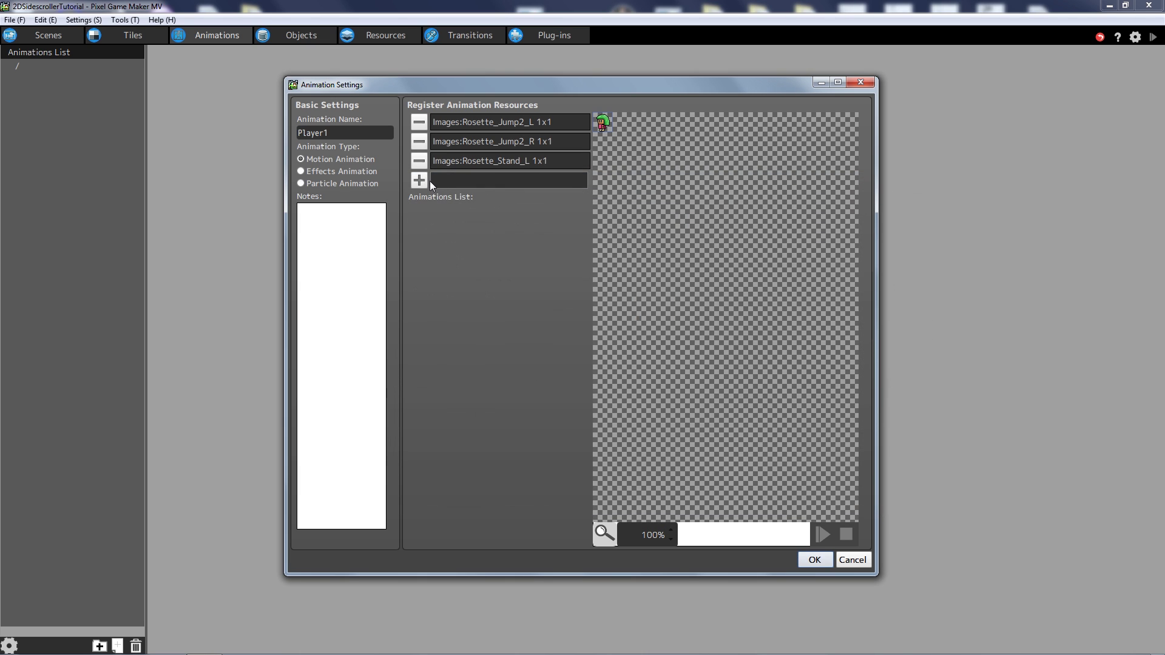
Register the player image Rosette_Stand_R as a resource of the Player1 animation.
{"action": "left_click", "coordinate": [419, 181]}
{"action": "left_click", "coordinate": [471, 217]}
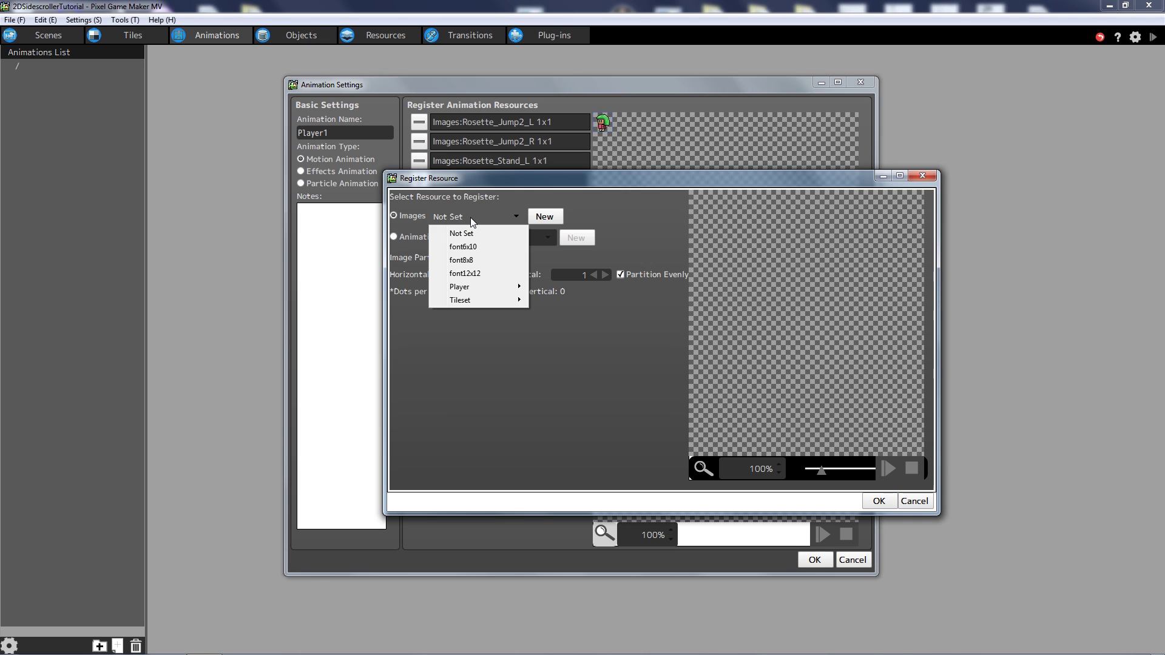
{"action": "mouse_move", "coordinate": [480, 301]}
{"action": "mouse_move", "coordinate": [507, 286]}
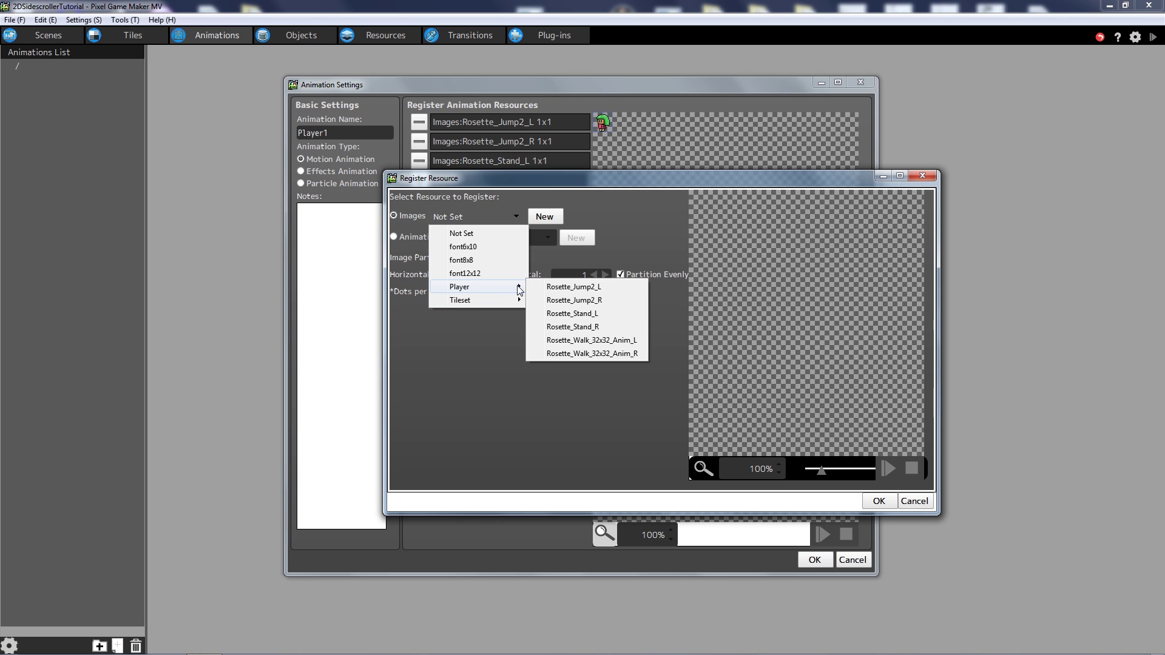
{"action": "left_click", "coordinate": [583, 327]}
{"action": "left_click", "coordinate": [886, 502]}
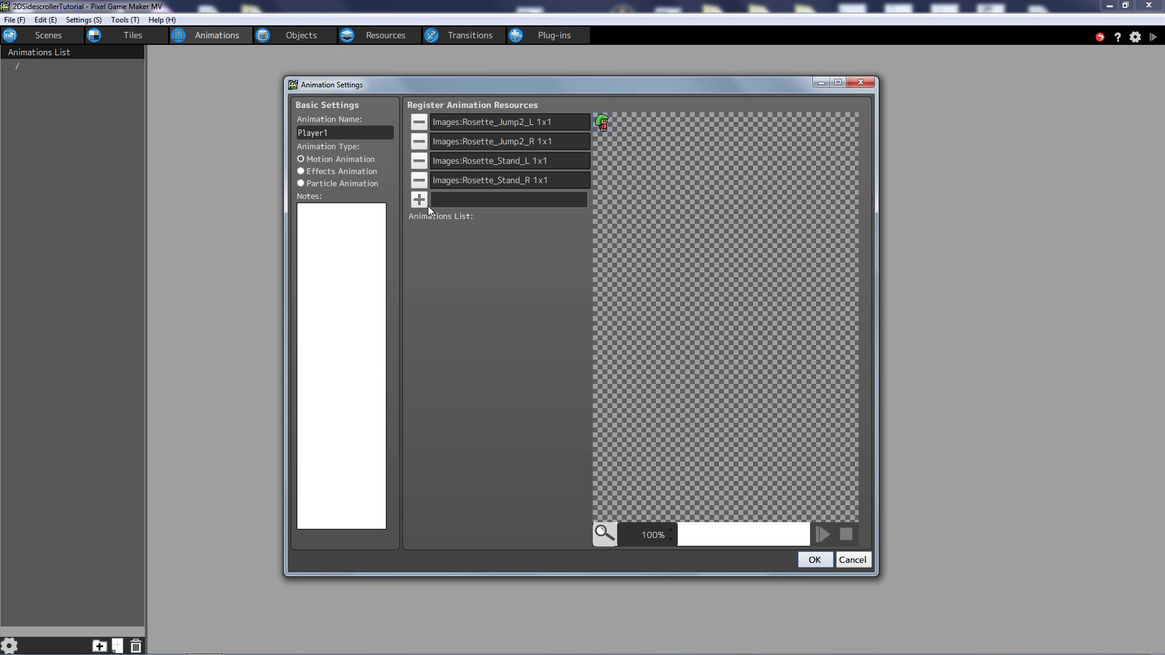
Register Rosette_Walk_32x32_Anim_L for Player1 with Partition Evenly off, 4 horizontal partitions and 1 vertical partition.
{"action": "left_click", "coordinate": [419, 199]}
{"action": "left_click", "coordinate": [475, 220]}
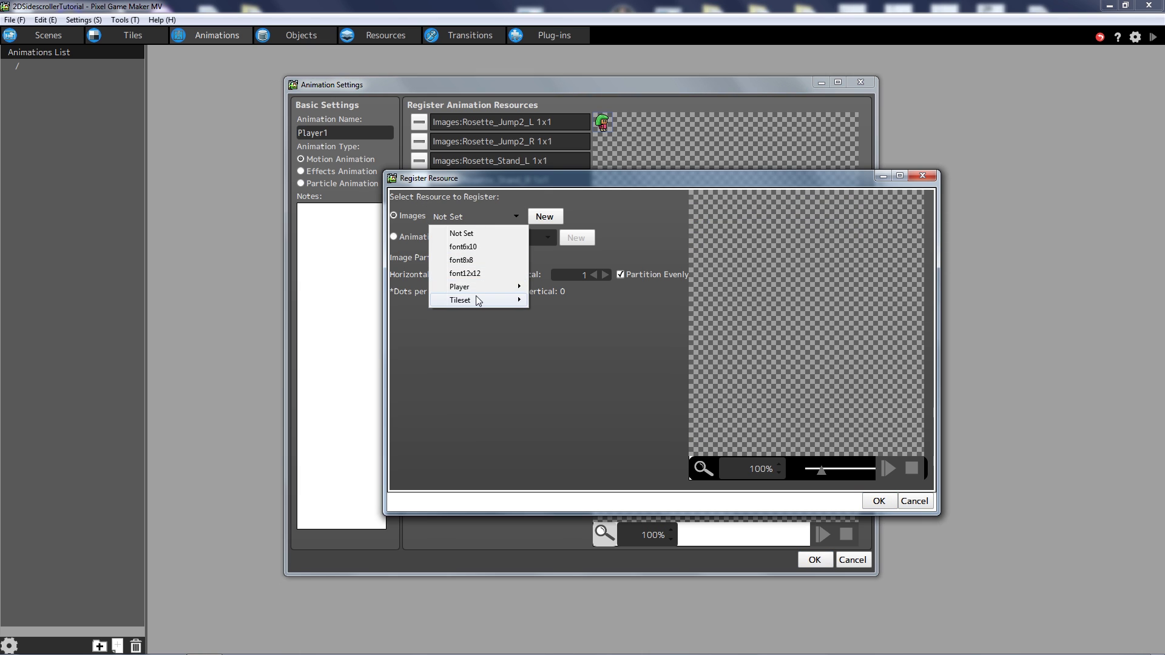
{"action": "mouse_move", "coordinate": [476, 298]}
{"action": "mouse_move", "coordinate": [510, 288]}
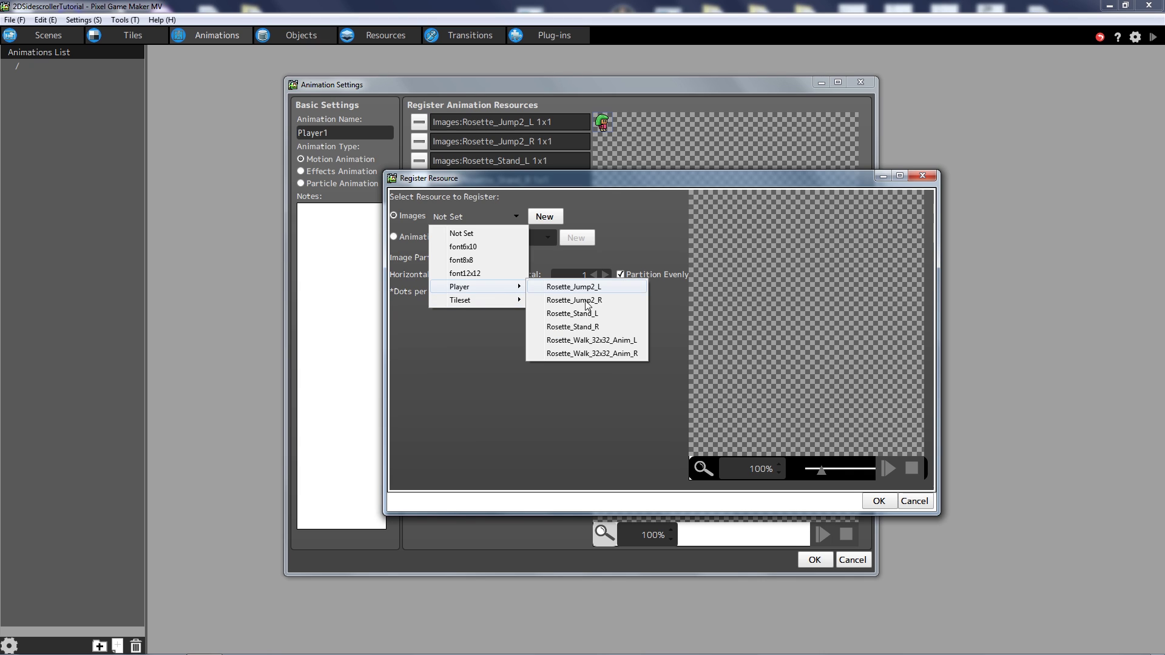
{"action": "left_click", "coordinate": [604, 341]}
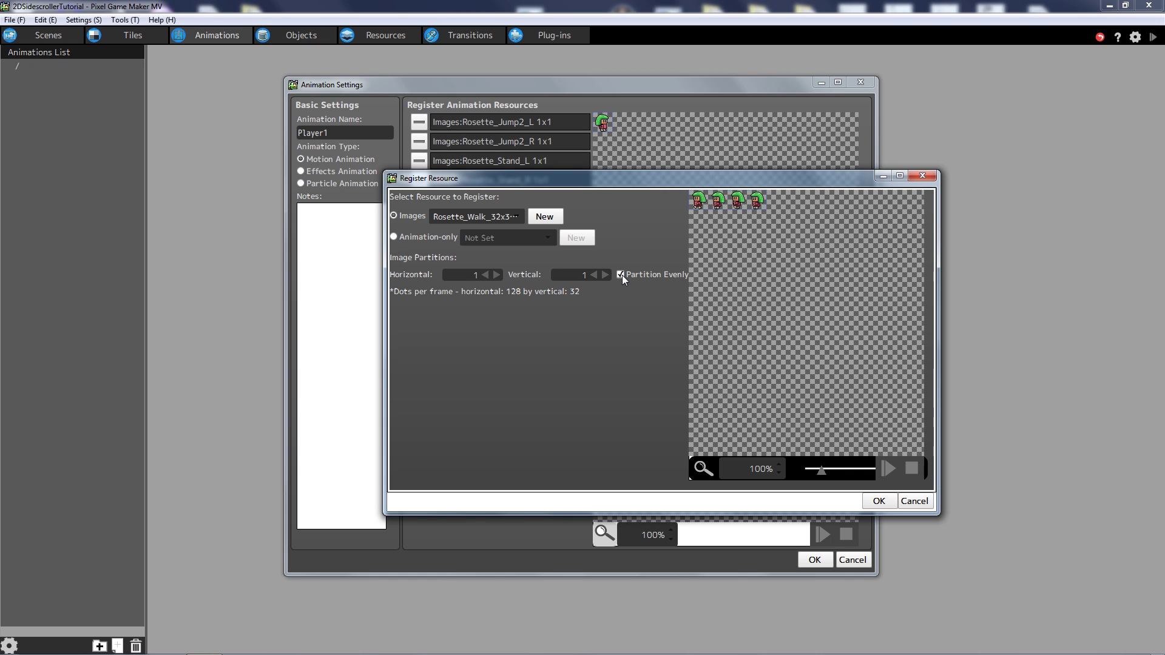
{"action": "left_click", "coordinate": [605, 276]}
{"action": "left_click", "coordinate": [497, 274]}
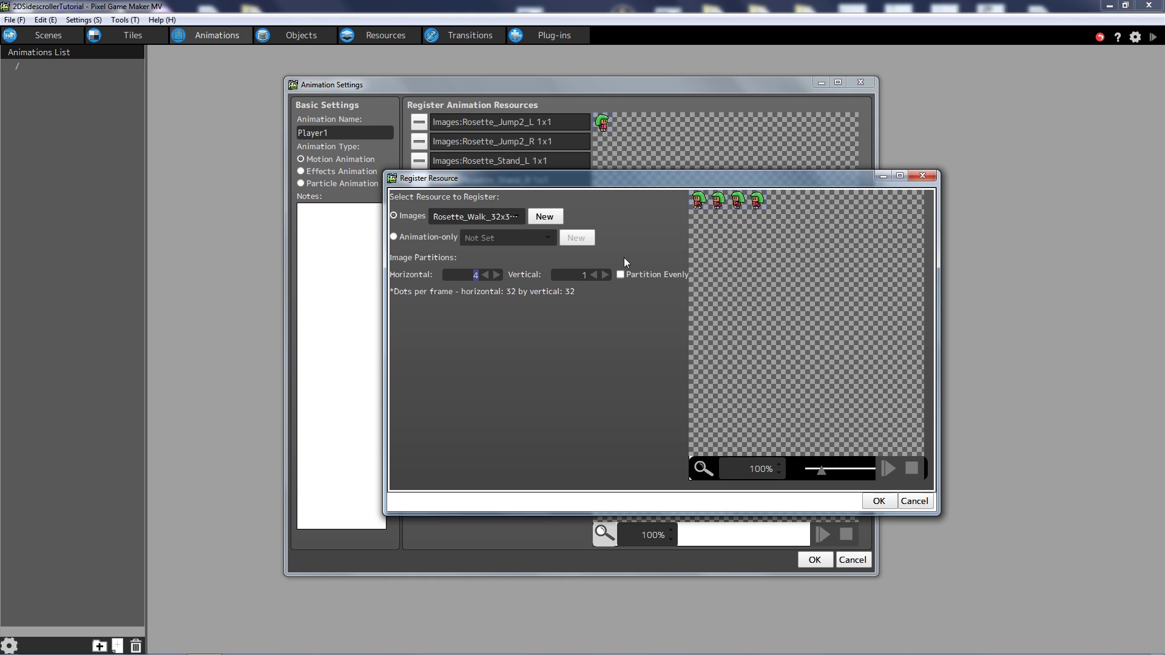
{"action": "left_click", "coordinate": [880, 502]}
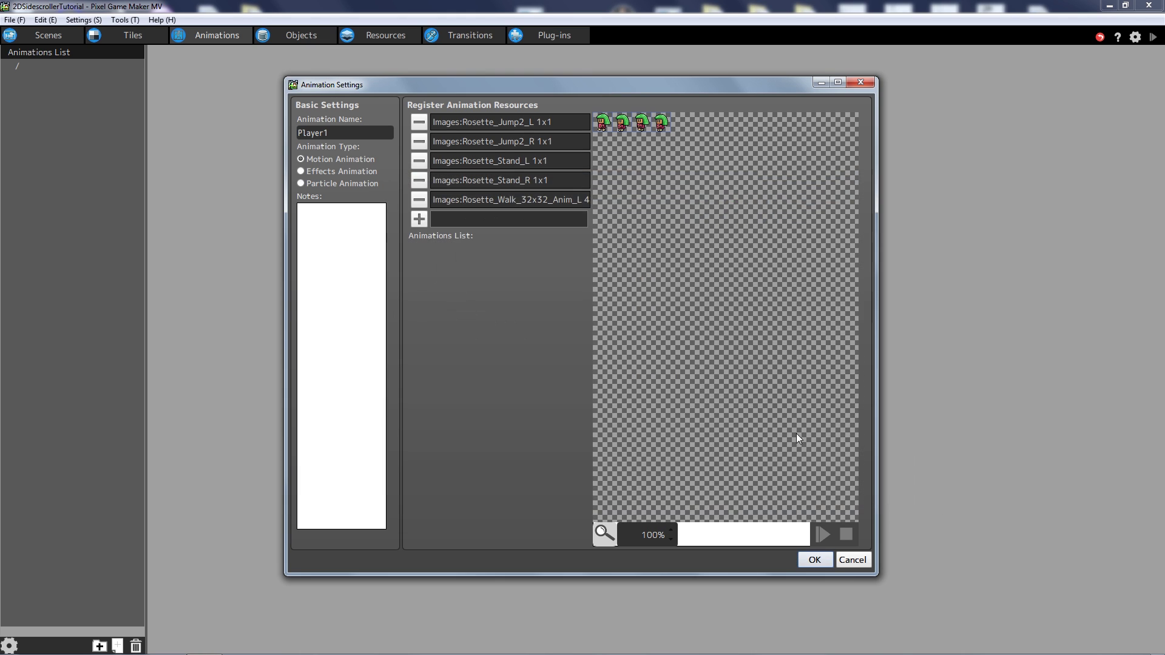
Register Rosette_Walk_32x32_Anim_R for Player1 with Partition Evenly off, 4 horizontal partitions and 1 vertical partition.
{"action": "left_click", "coordinate": [421, 221]}
{"action": "left_click", "coordinate": [504, 216]}
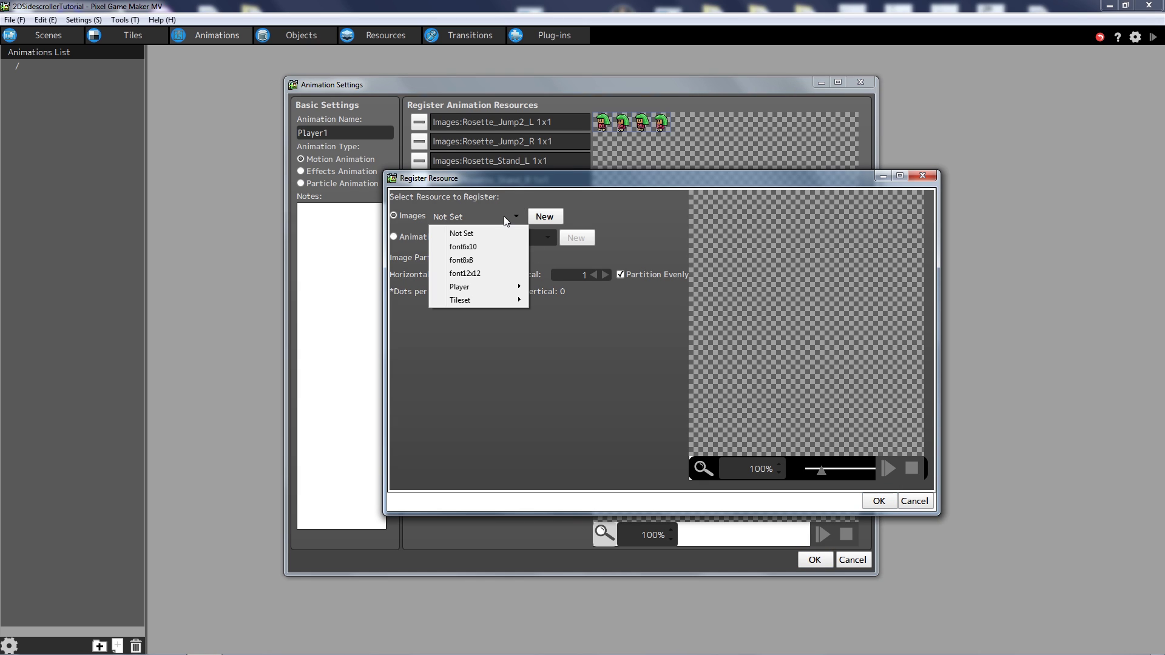
{"action": "mouse_move", "coordinate": [495, 287]}
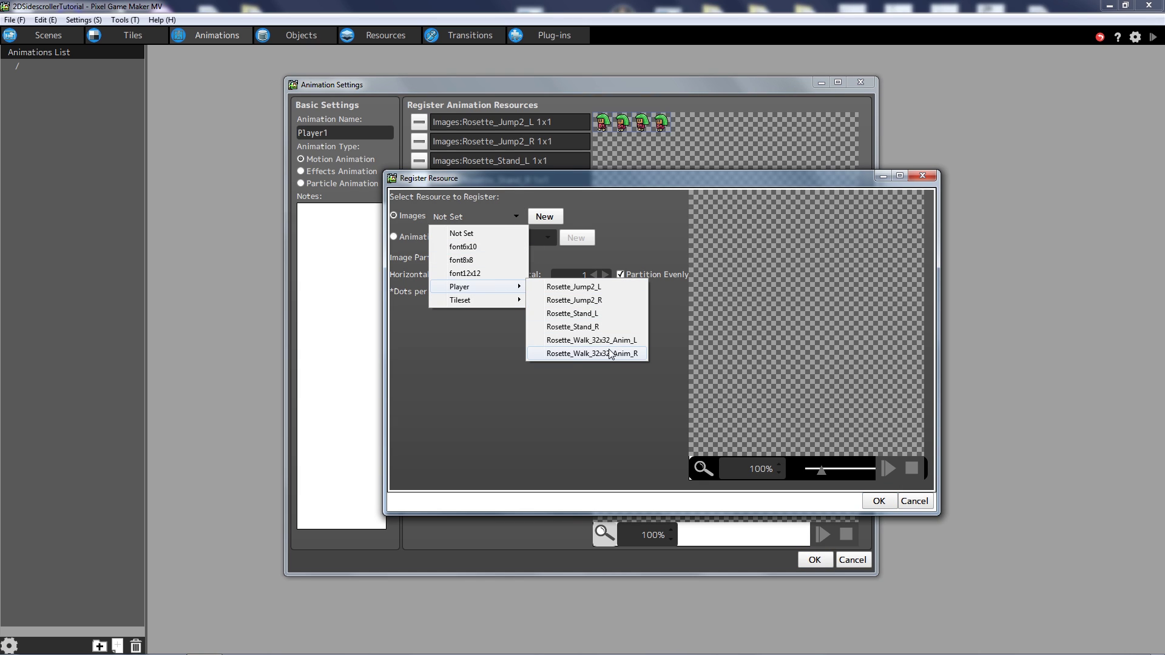
{"action": "left_click", "coordinate": [613, 353]}
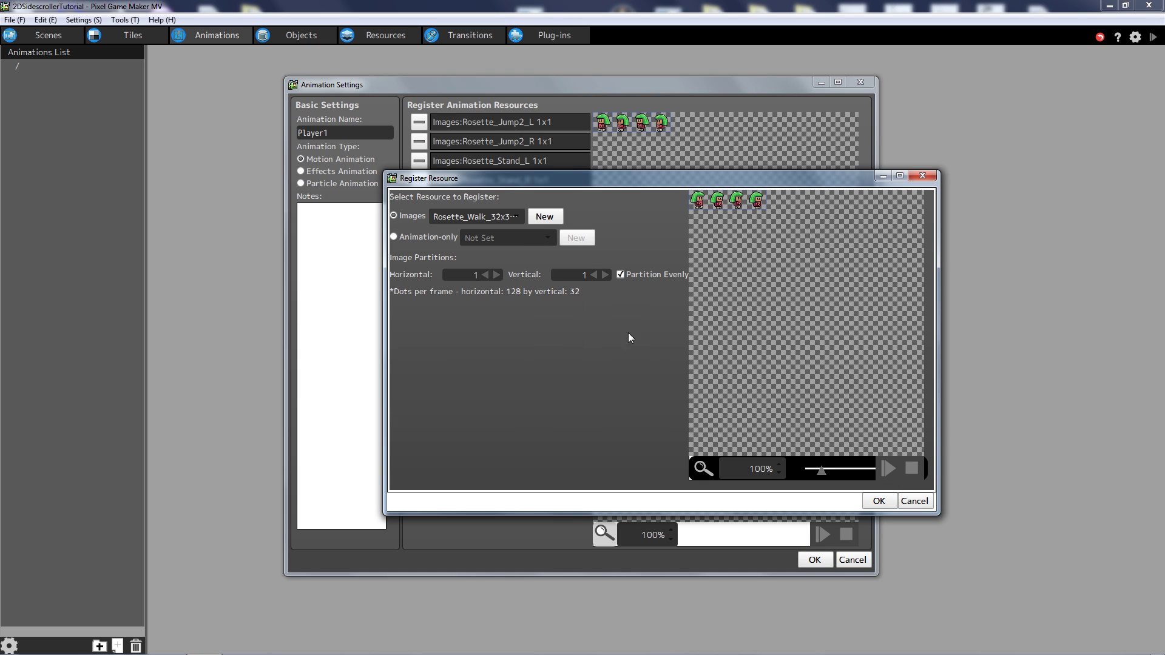
{"action": "left_click", "coordinate": [622, 274]}
{"action": "left_click", "coordinate": [497, 275]}
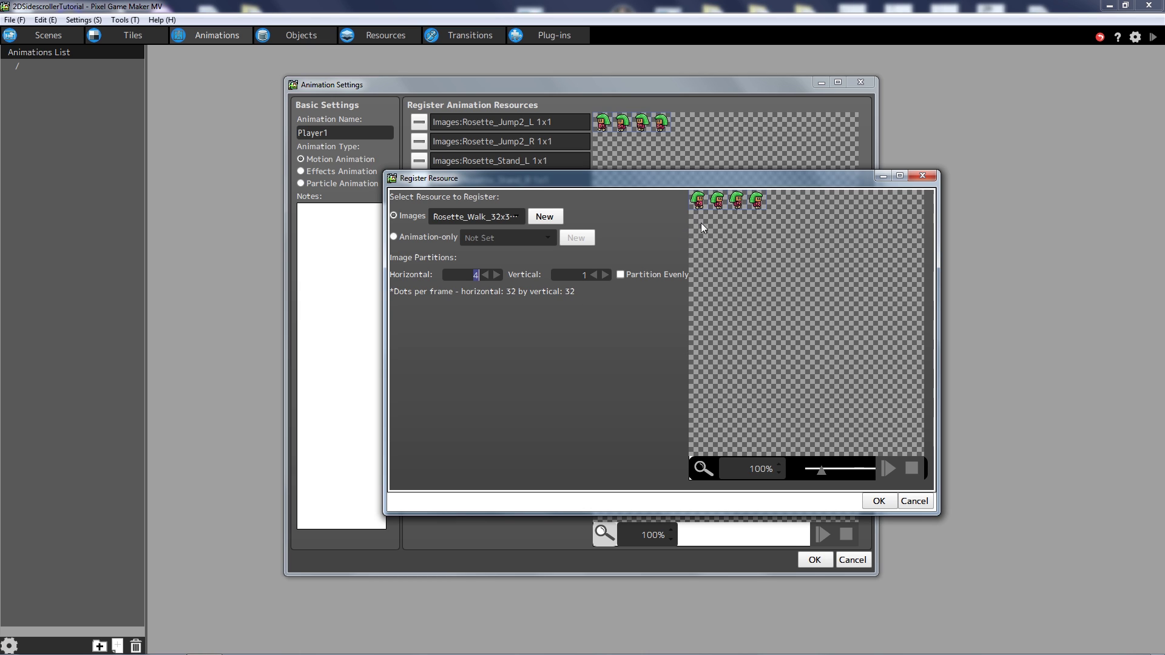
{"action": "left_click", "coordinate": [878, 502]}
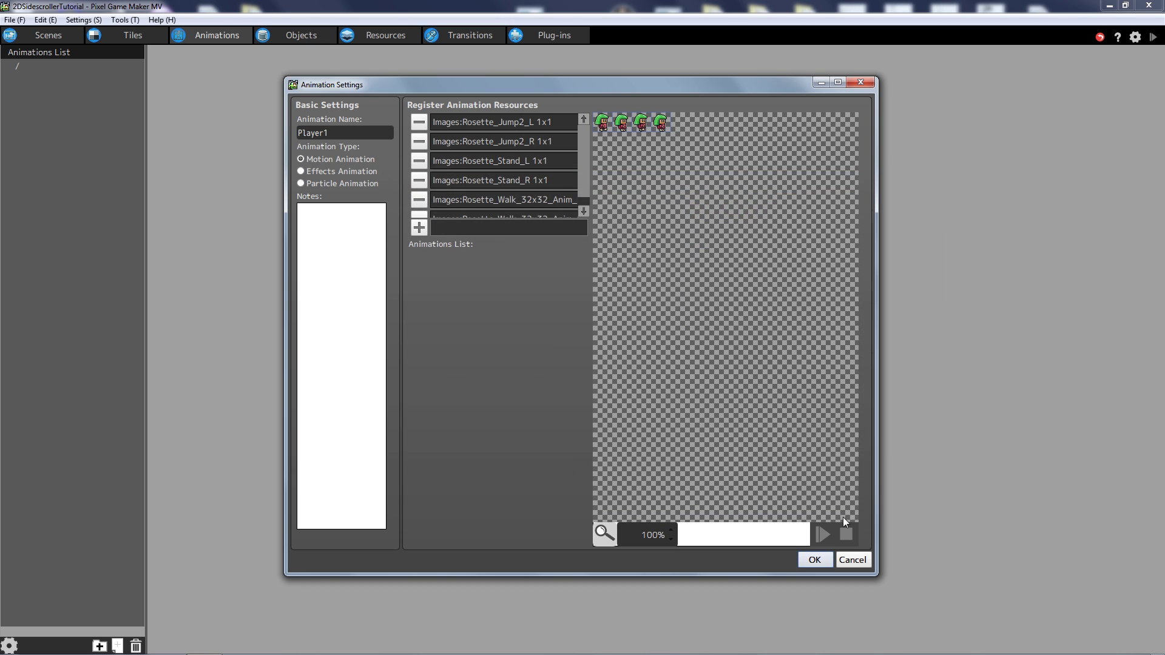
Create the Player1 animation with its registered resources and set its origin to Floor.
{"action": "mouse_move", "coordinate": [586, 174]}
{"action": "left_mouse_down"}
{"action": "mouse_move", "coordinate": [588, 184]}
{"action": "mouse_move", "coordinate": [583, 165]}
{"action": "left_mouse_up"}
{"action": "left_click", "coordinate": [538, 128]}
{"action": "left_click", "coordinate": [814, 559]}
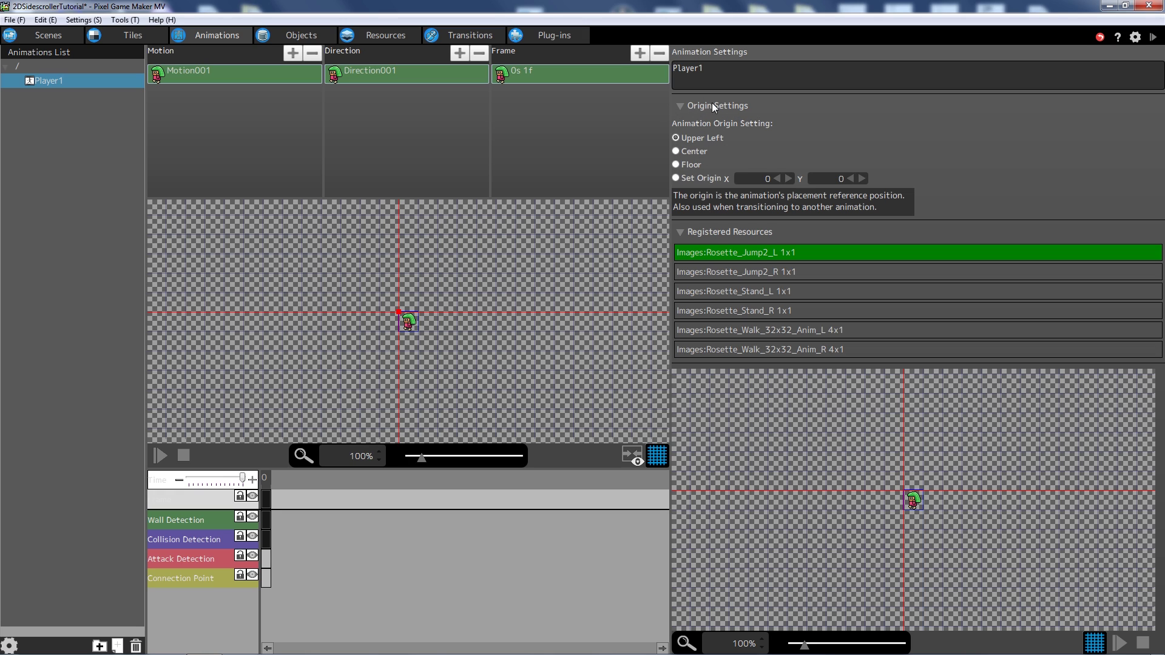
{"action": "left_click", "coordinate": [676, 165]}
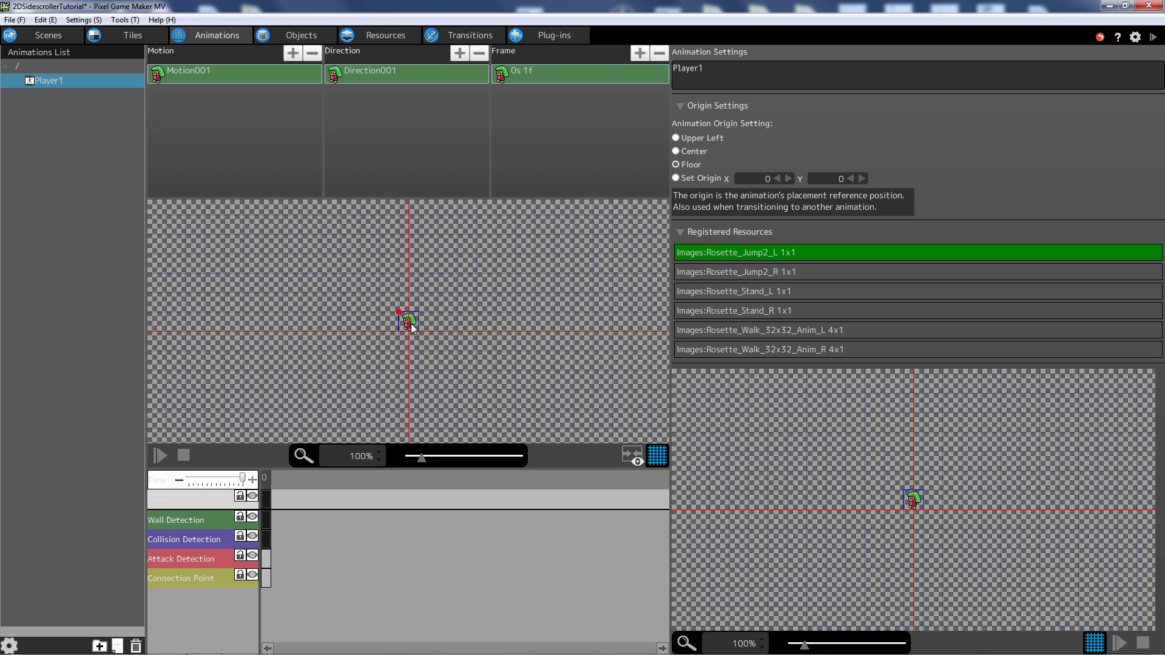
Examine the registered jump and stand images against the origin, plus Player1's default motion, direction and frame.
{"action": "left_click", "coordinate": [697, 272]}
{"action": "left_click", "coordinate": [726, 292]}
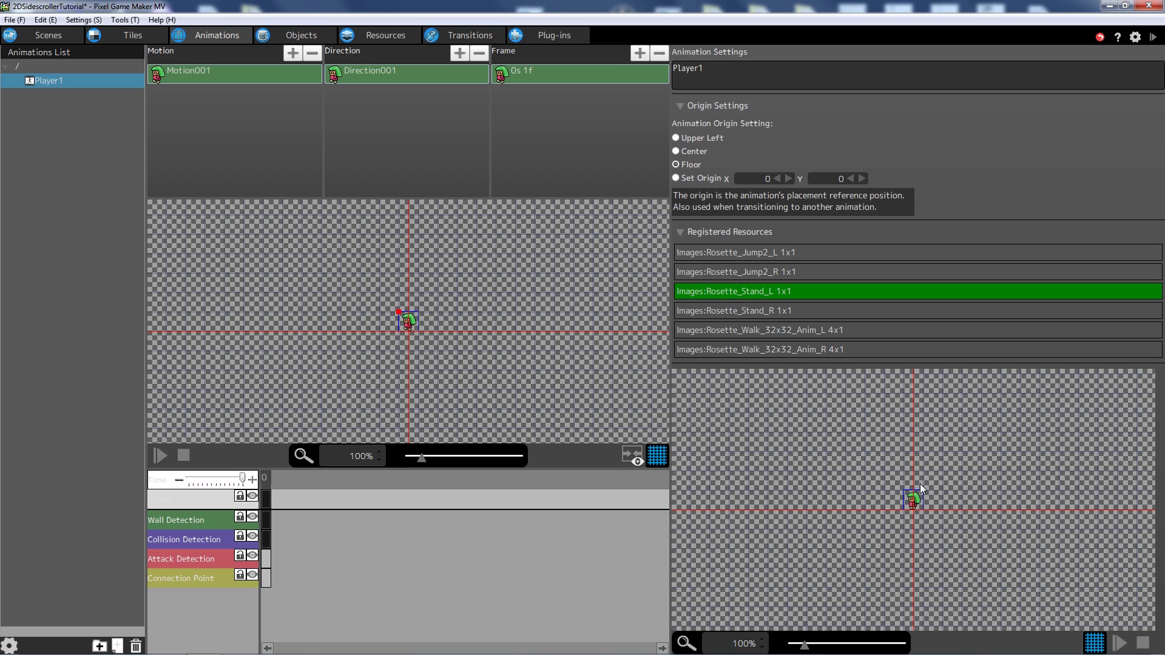
{"action": "left_click", "coordinate": [756, 257]}
{"action": "left_click", "coordinate": [748, 271]}
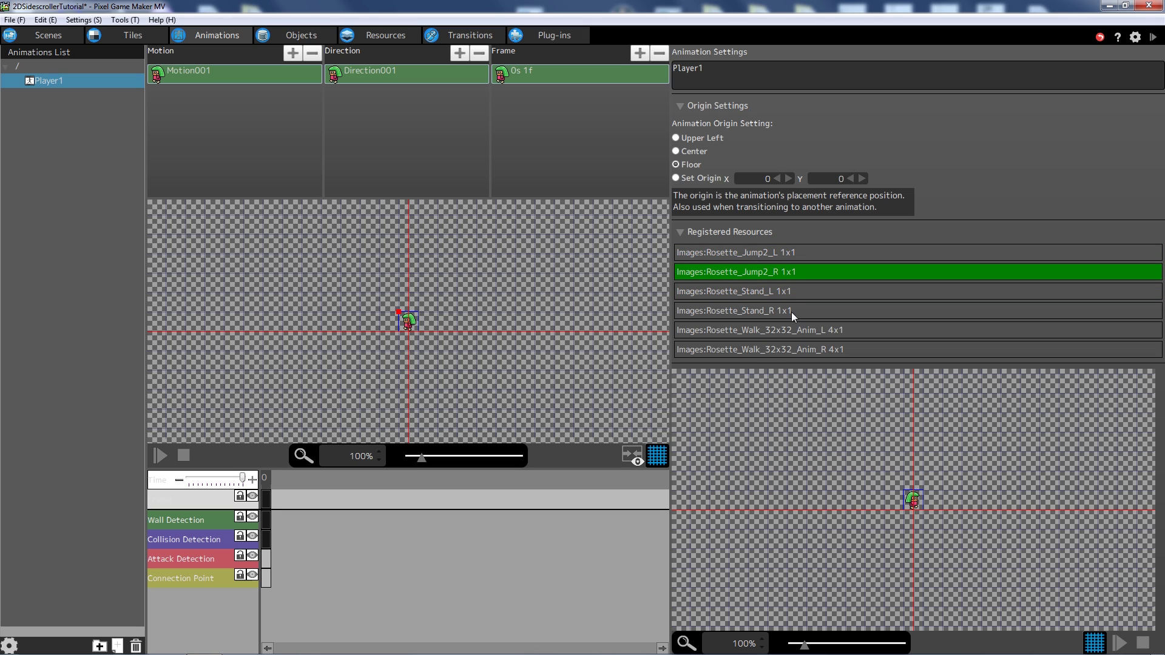
{"action": "left_click", "coordinate": [751, 253]}
{"action": "left_click", "coordinate": [745, 273]}
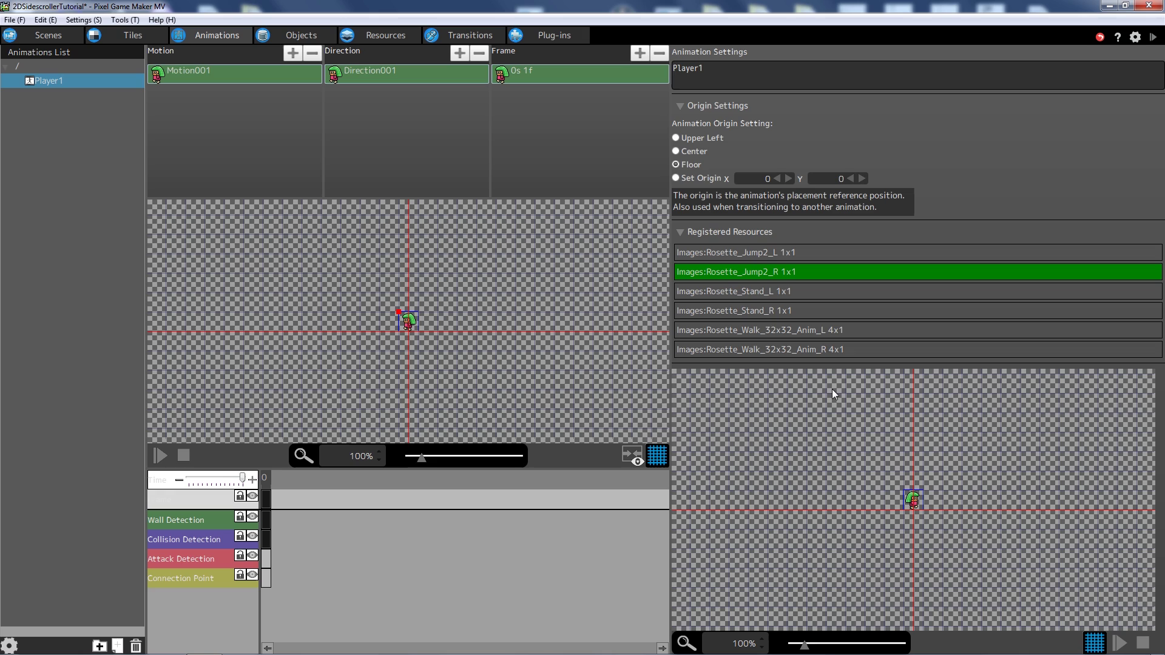
{"action": "left_click", "coordinate": [718, 253]}
{"action": "left_click", "coordinate": [724, 276]}
{"action": "left_click", "coordinate": [231, 79]}
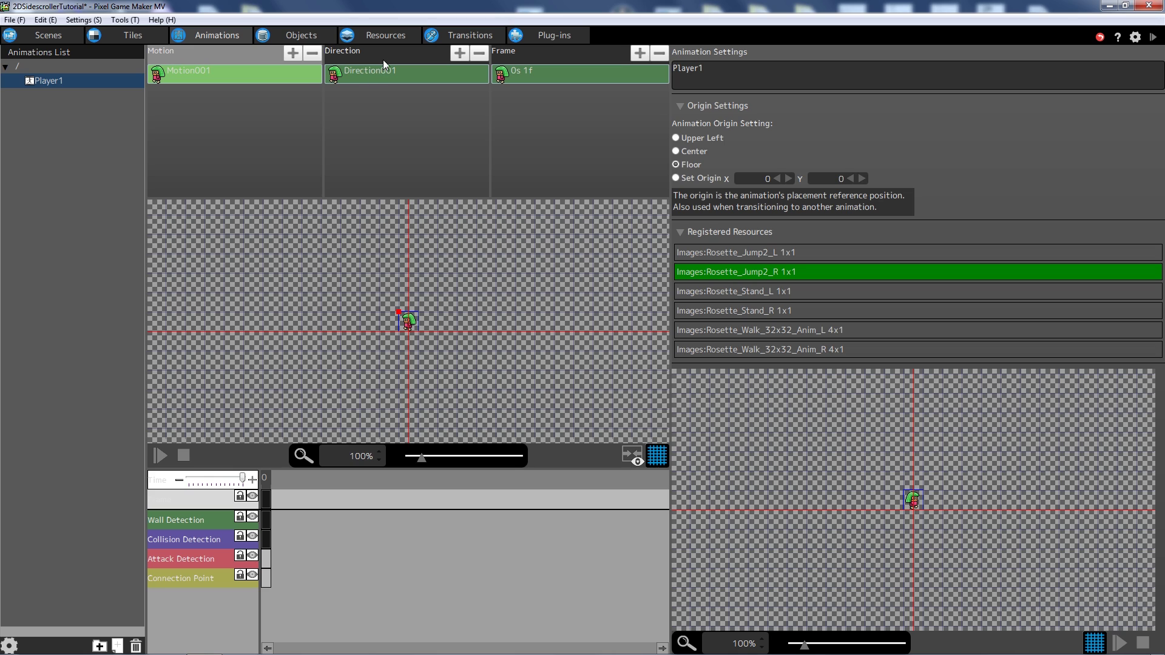
{"action": "left_click", "coordinate": [397, 82]}
{"action": "left_click", "coordinate": [541, 79]}
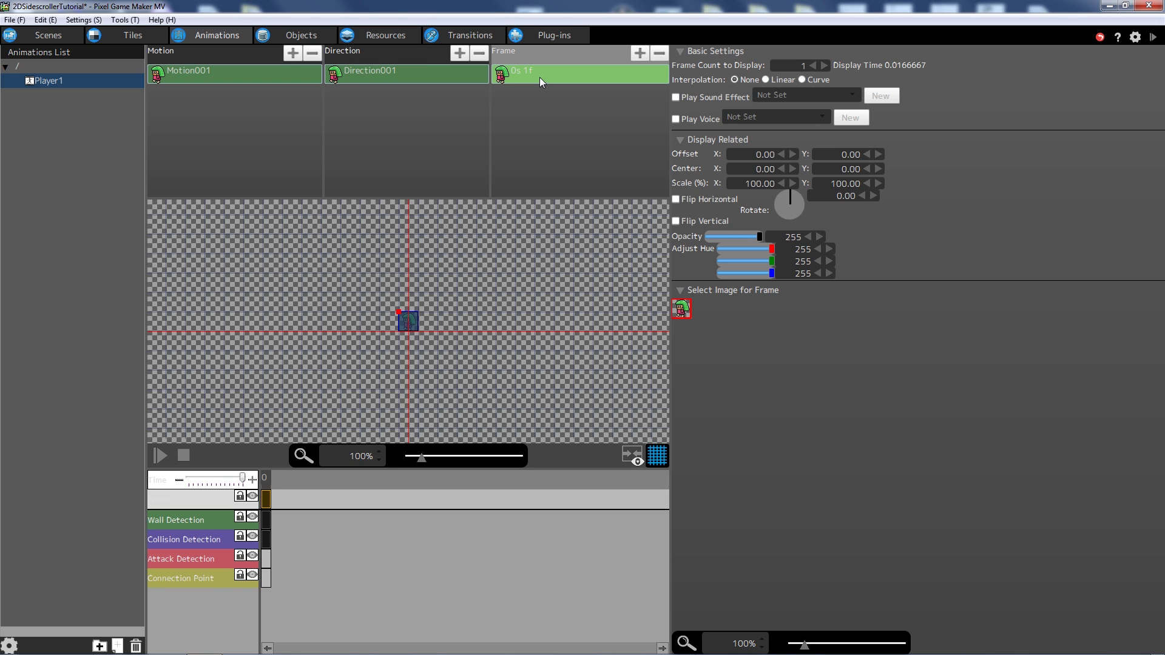
Delete Player1's default motion and add a new motion in its place.
{"action": "left_click", "coordinate": [265, 78]}
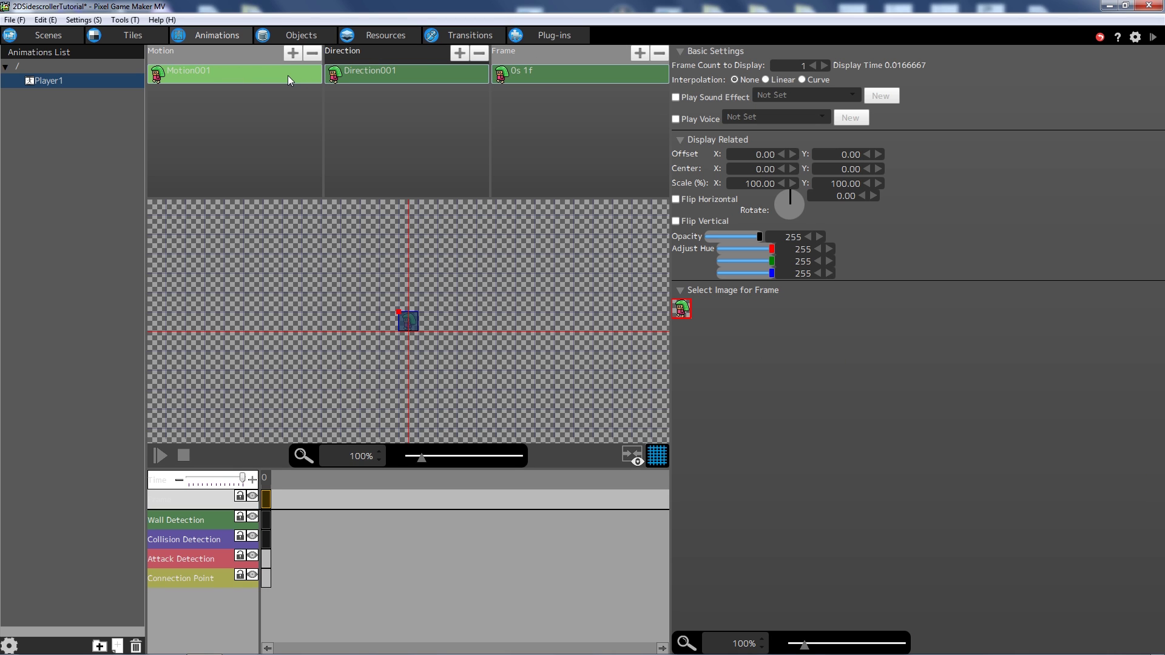
{"action": "right_click", "coordinate": [289, 76]}
{"action": "left_click", "coordinate": [332, 138]}
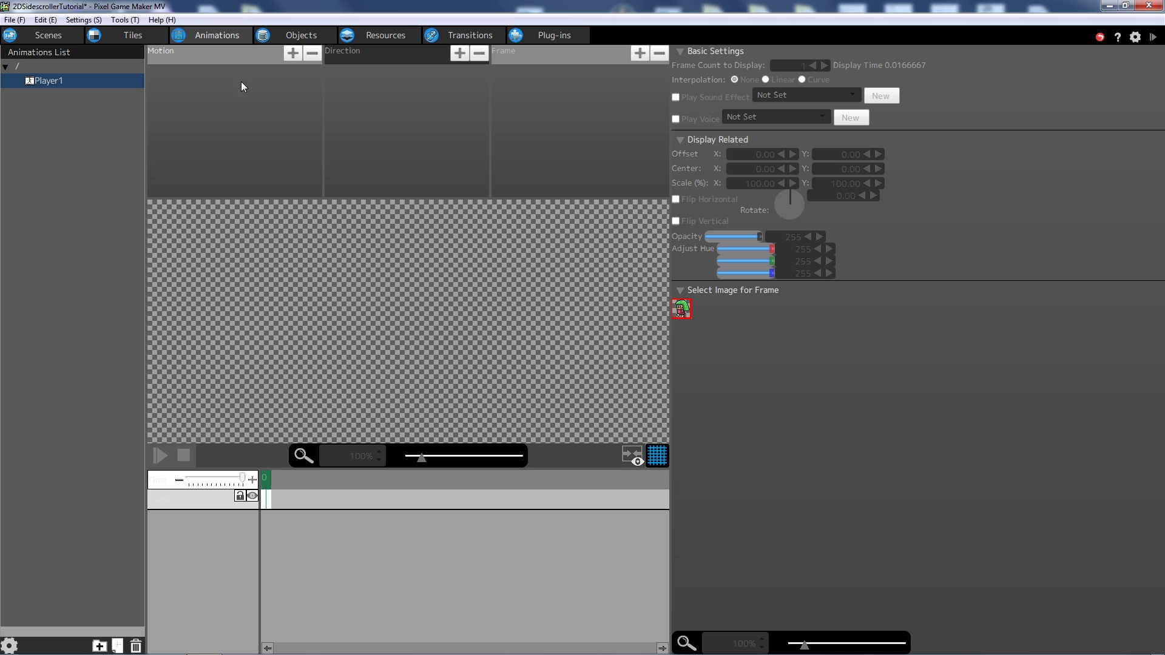
{"action": "right_click", "coordinate": [272, 93]}
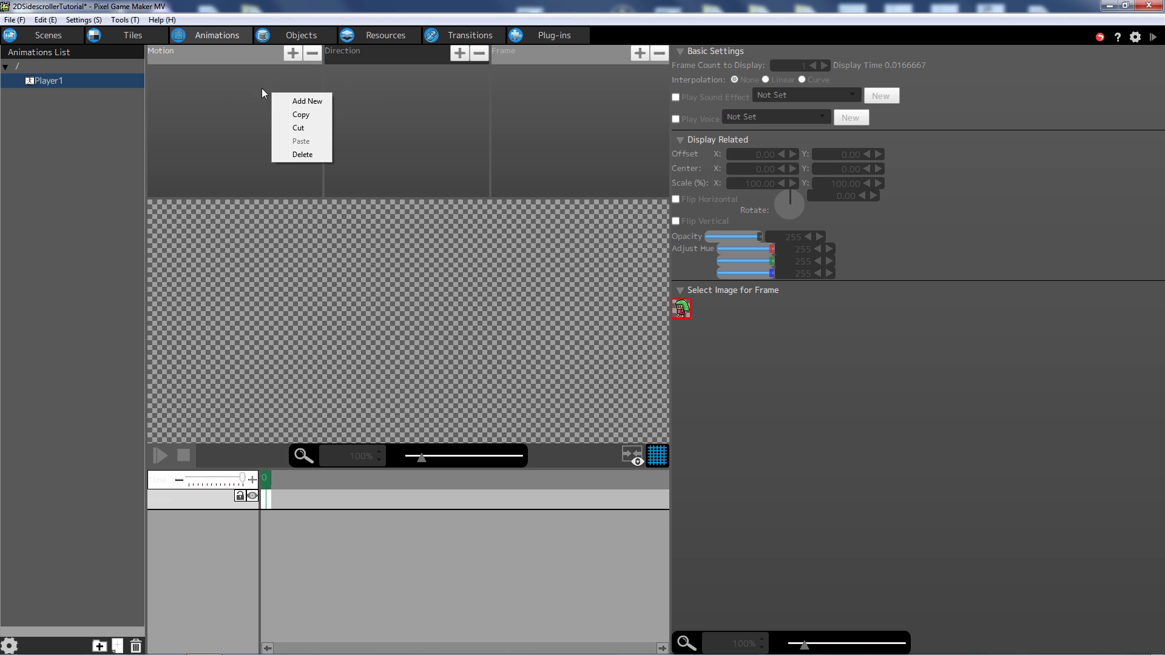
{"action": "left_click", "coordinate": [298, 101]}
Rename Player1's new motion as Wait.
{"action": "double_click", "coordinate": [213, 73]}
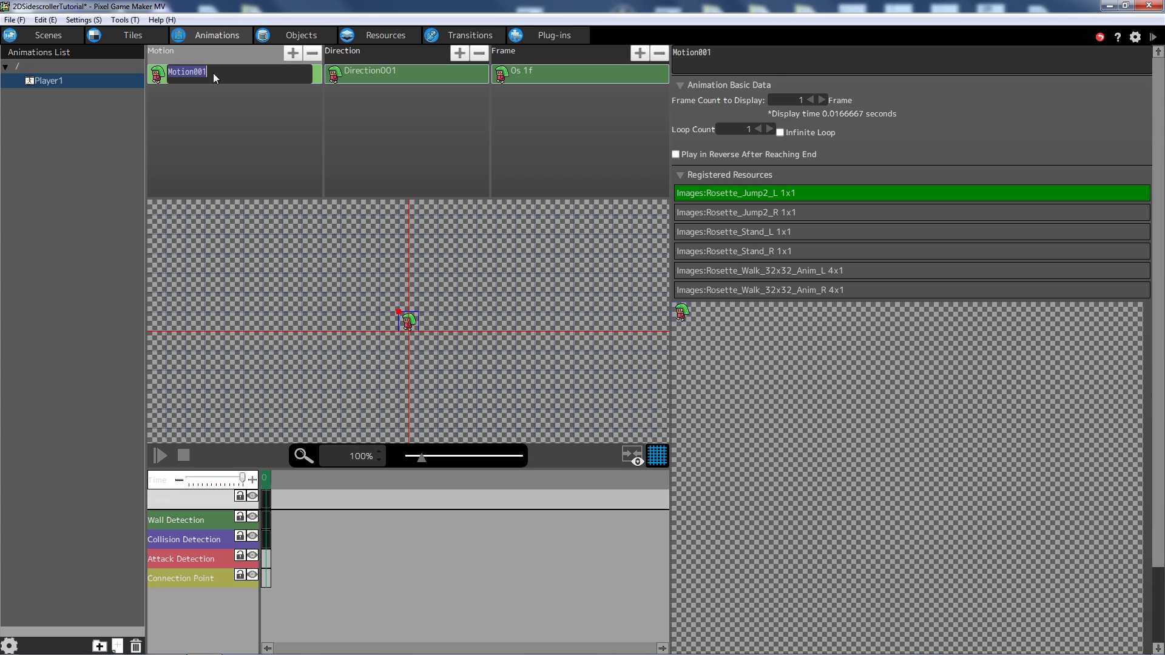
{"action": "type", "text": "Wait"}
{"action": "key", "text": "Return"}
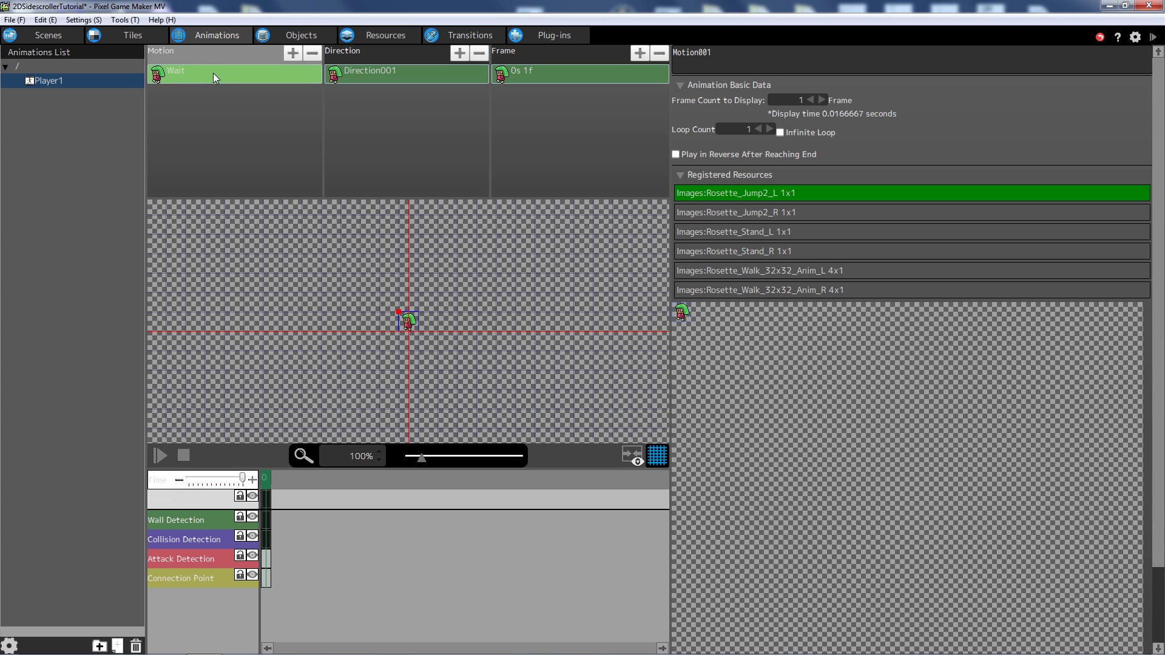
{"action": "double_click", "coordinate": [238, 71]}
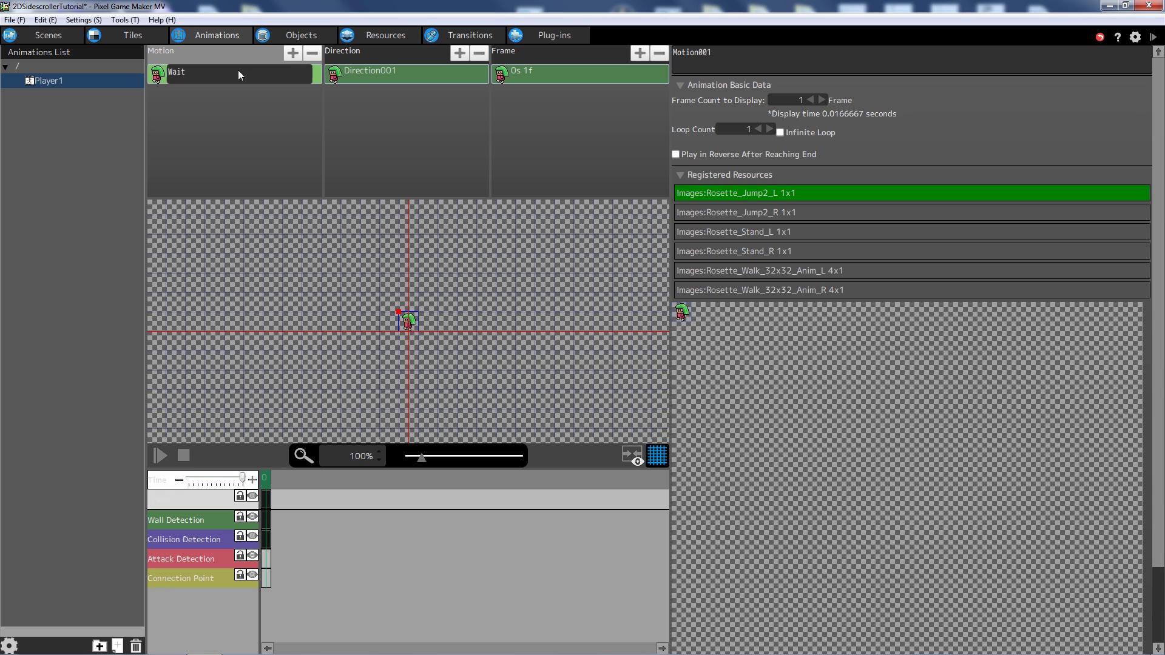
{"action": "left_click", "coordinate": [167, 81]}
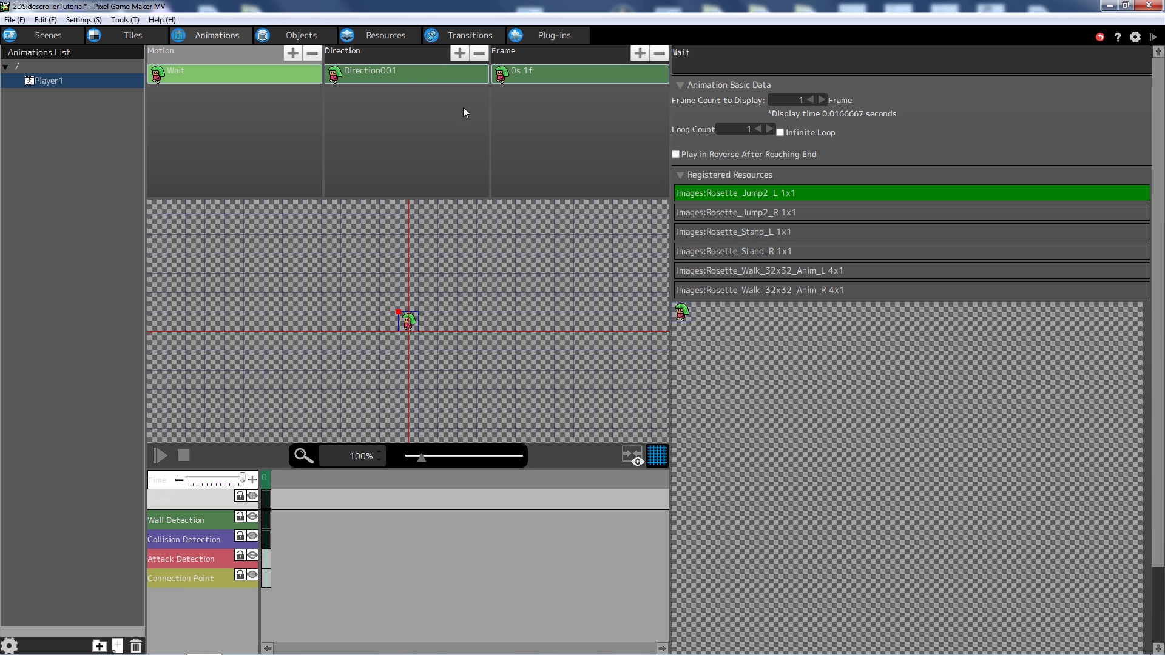
Set the Wait motion's direction to right-facing and use Rosette_Stand_R as its frame resource, accepting the animation reset.
{"action": "left_click", "coordinate": [386, 75]}
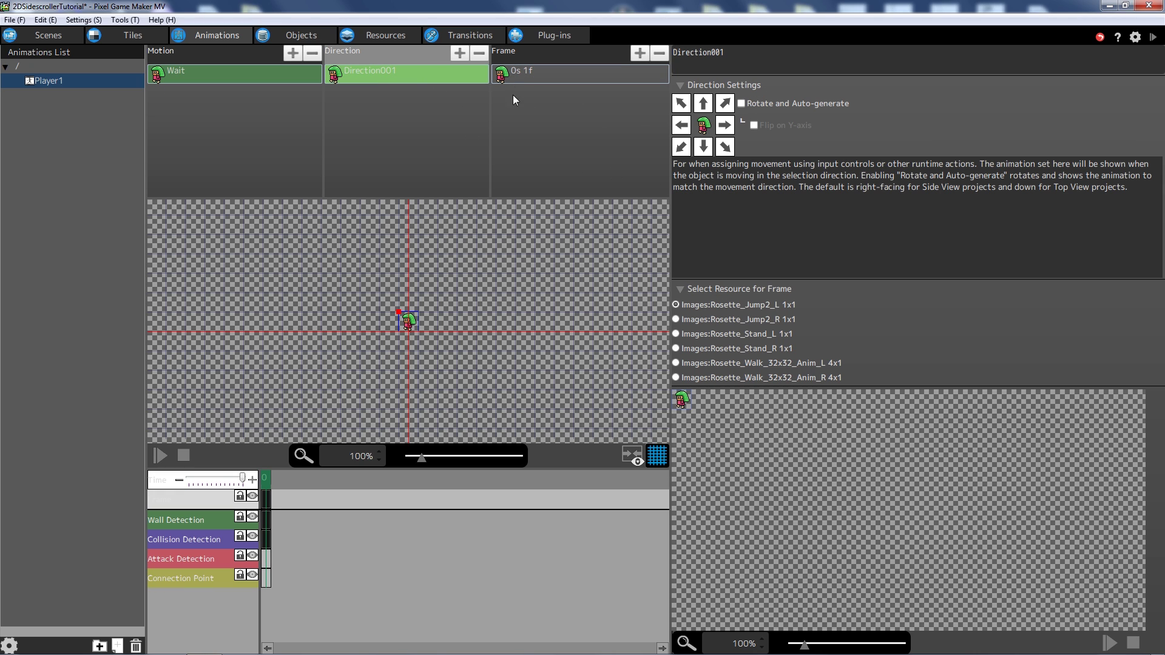
{"action": "left_click", "coordinate": [725, 125]}
{"action": "left_click", "coordinate": [677, 349]}
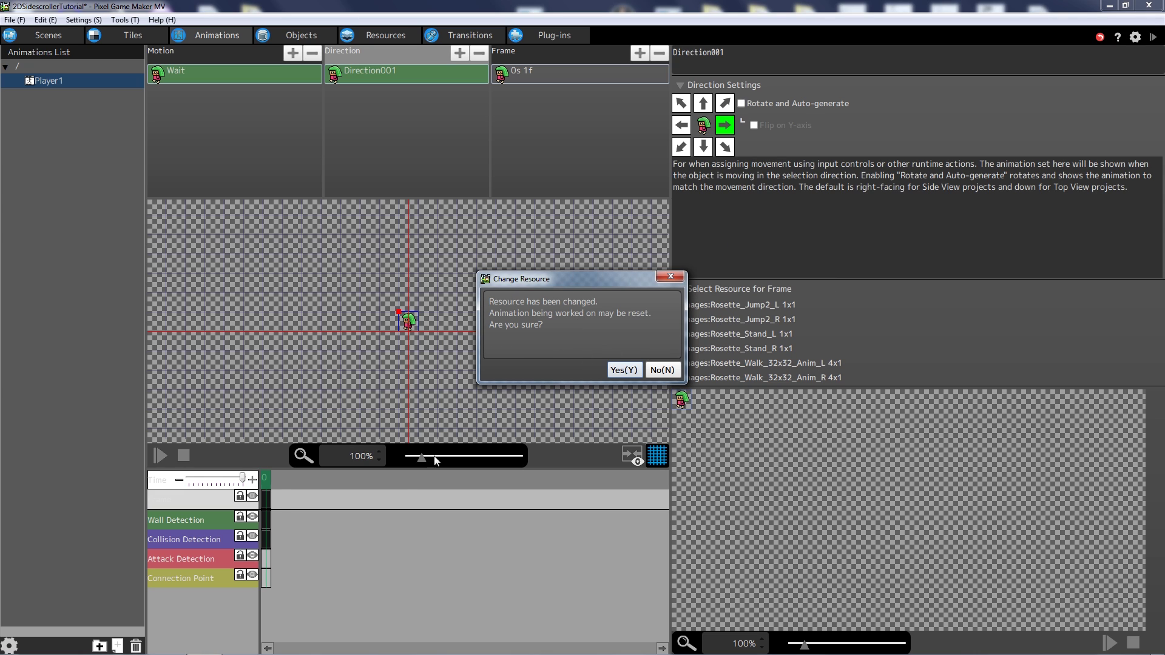
{"action": "left_click", "coordinate": [623, 370]}
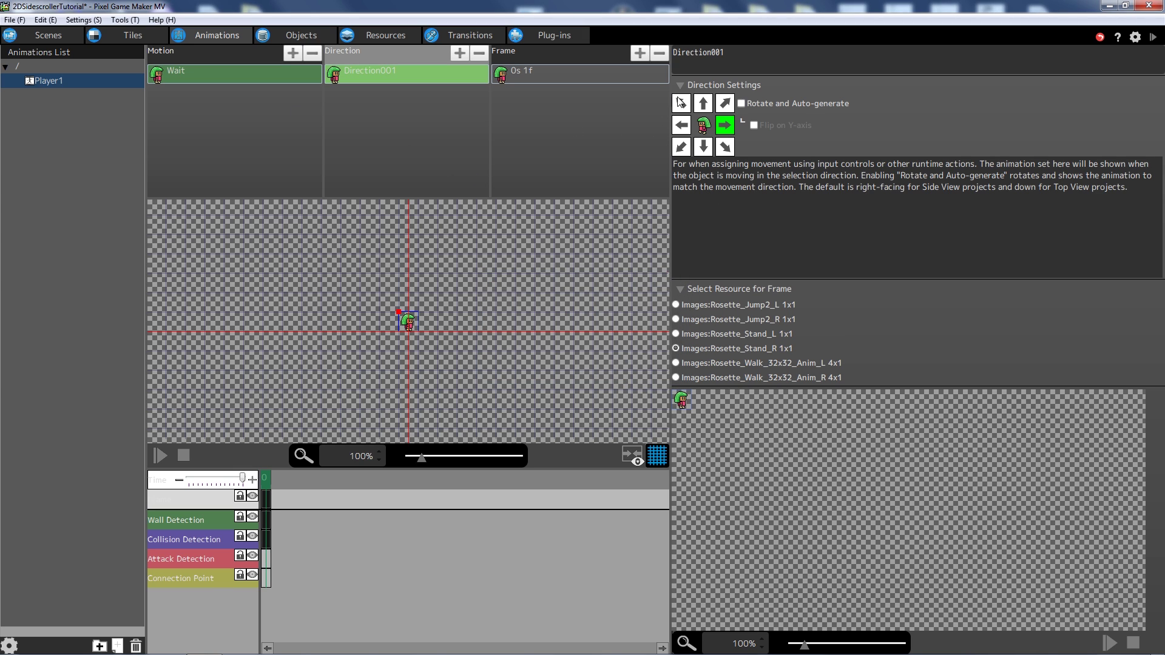
Rename the Wait motion's right-facing direction as Right.
{"action": "left_click", "coordinate": [524, 77]}
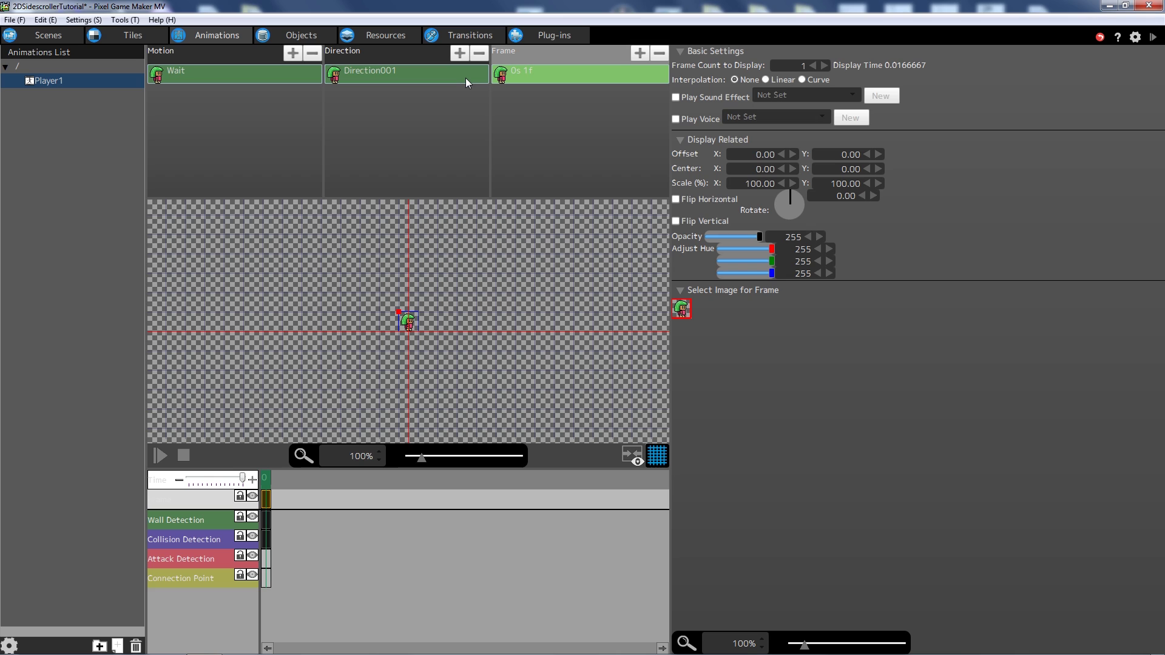
{"action": "left_click", "coordinate": [385, 69]}
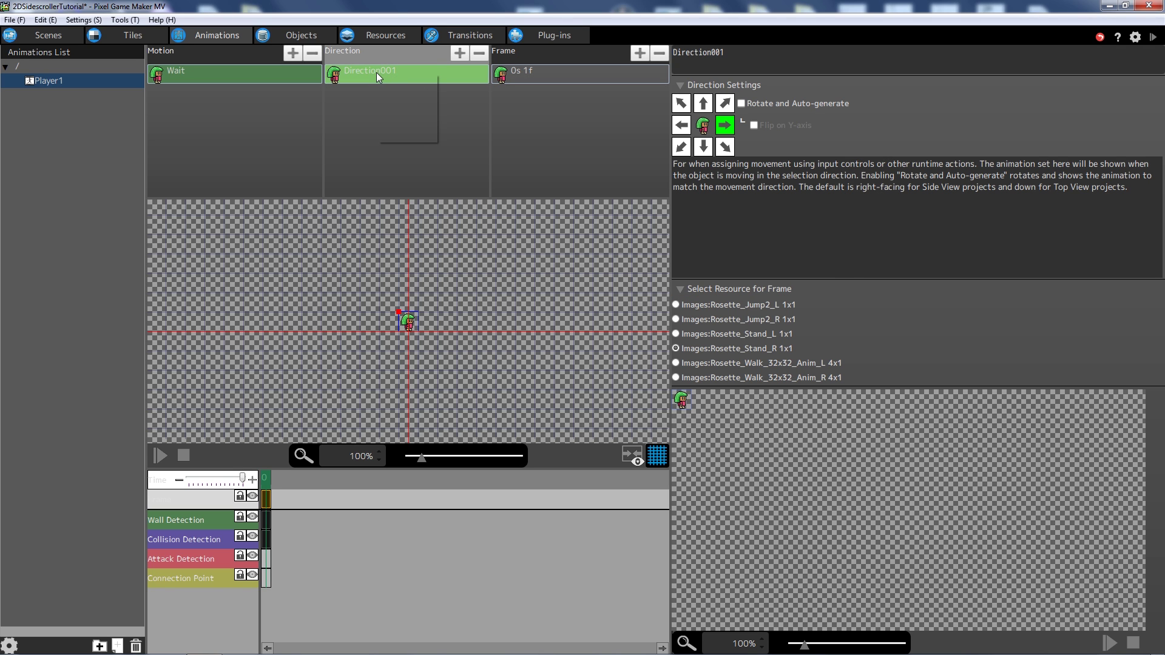
{"action": "right_click", "coordinate": [376, 71]}
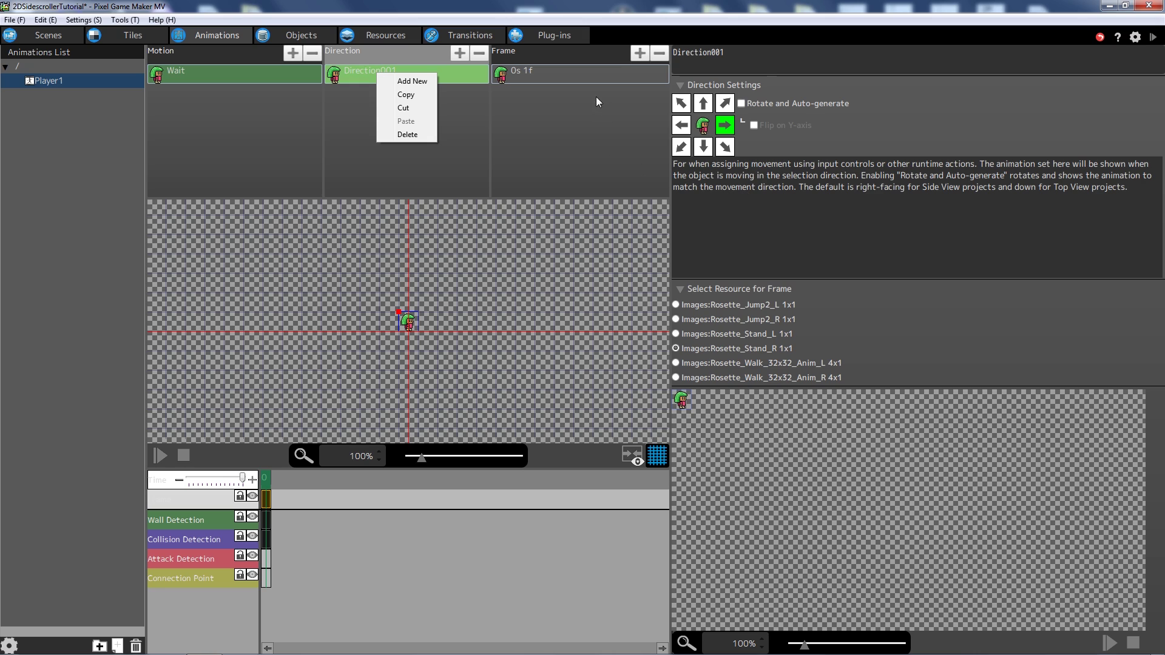
{"action": "left_click", "coordinate": [470, 158]}
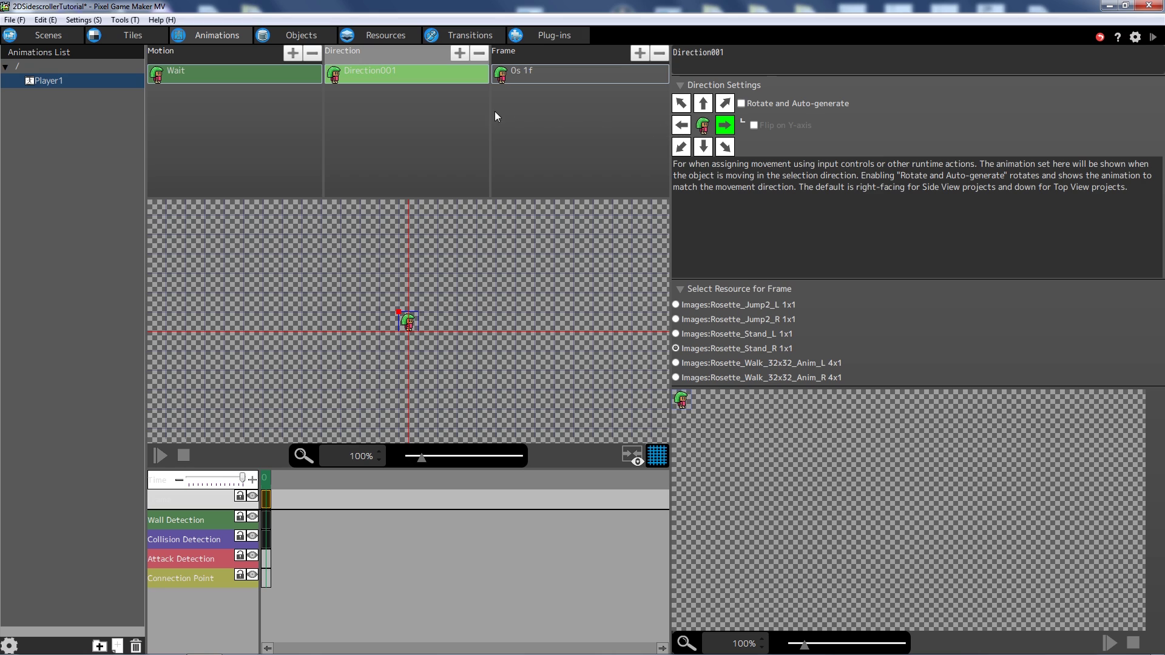
{"action": "right_click", "coordinate": [373, 75]}
{"action": "double_click", "coordinate": [375, 74]}
{"action": "left_click_drag", "start_coordinate": [397, 73], "coordinate": [290, 60]}
{"action": "type", "text": "Right"}
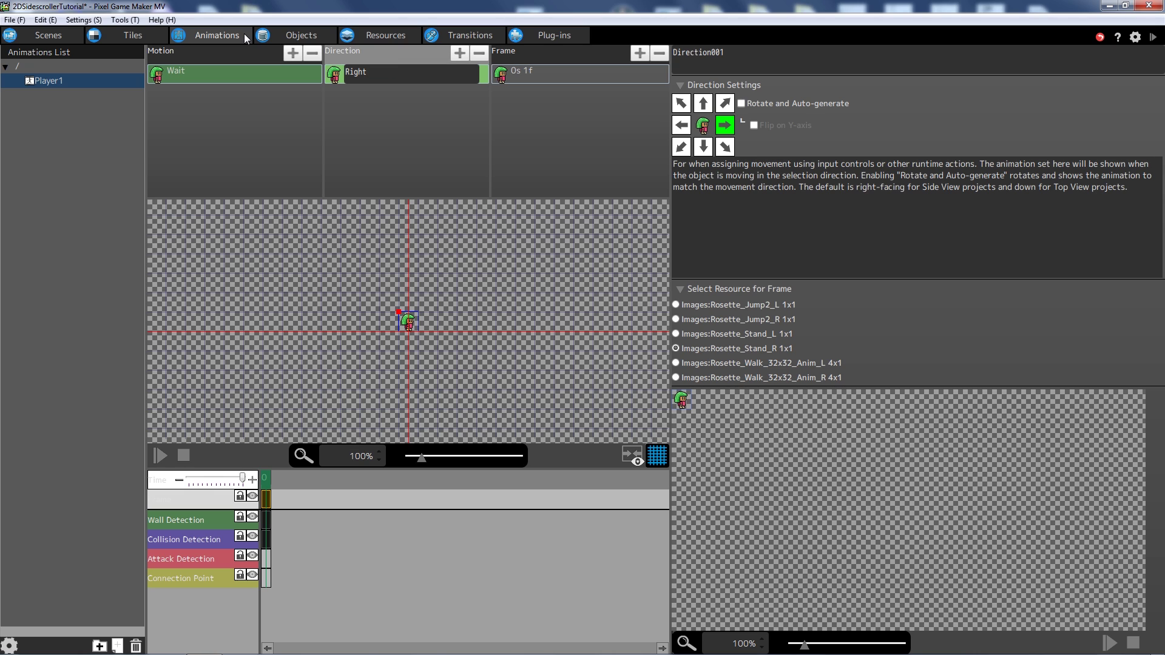
{"action": "key", "text": "Return"}
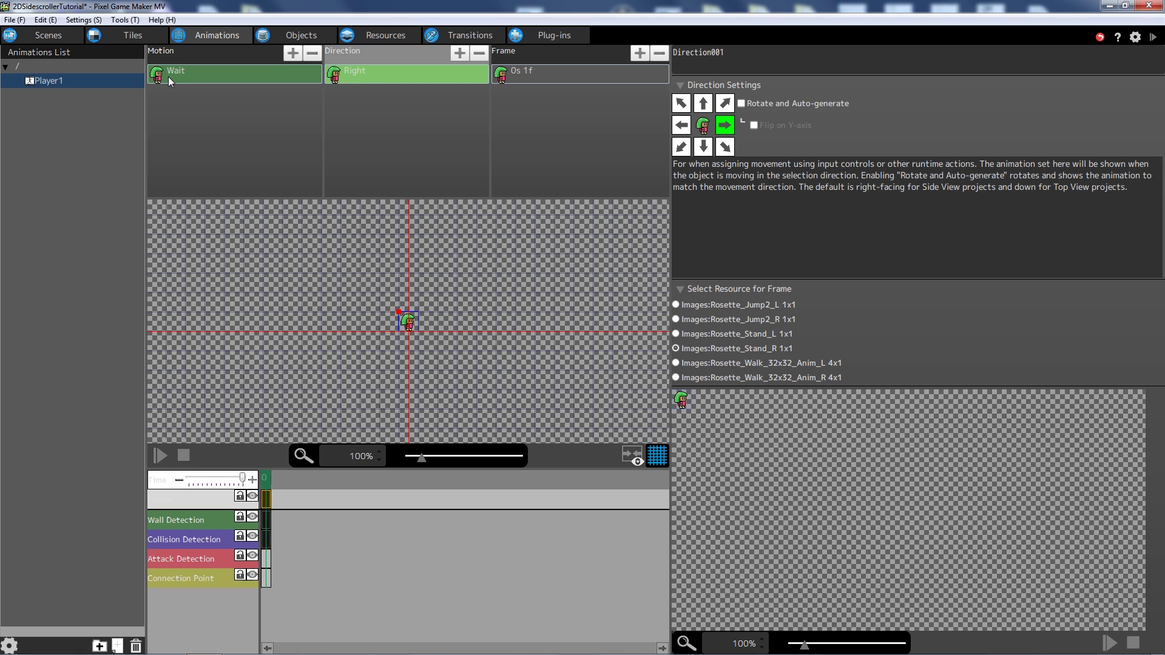
Turn on Infinite Loop for the Wait motion.
{"action": "left_click", "coordinate": [540, 75]}
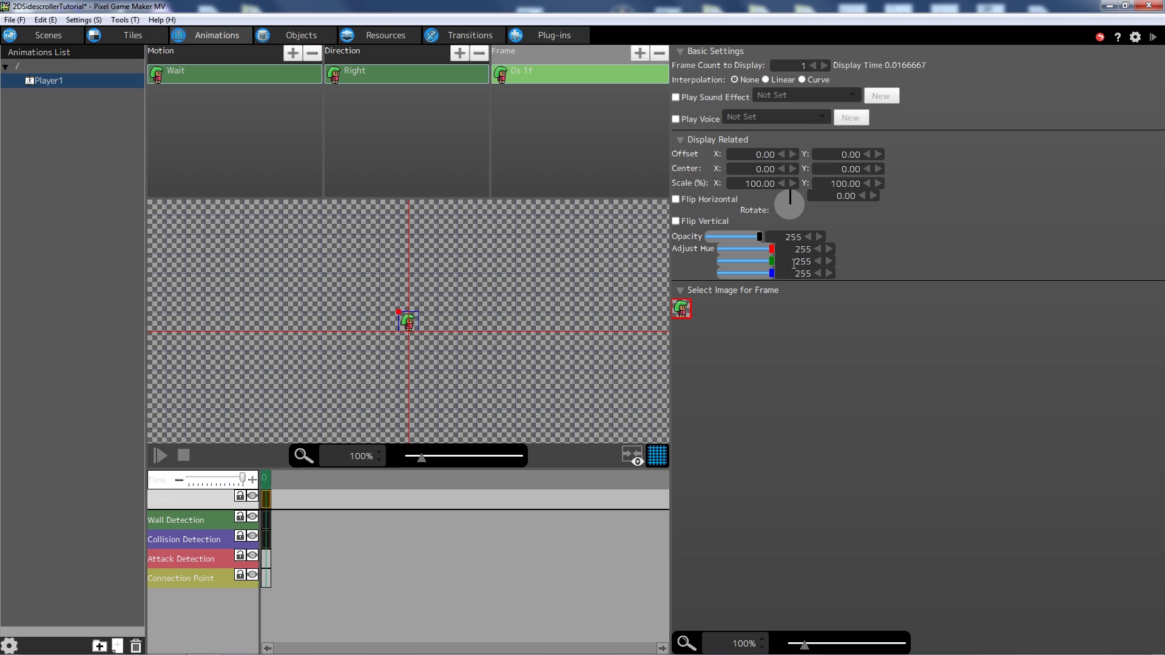
{"action": "left_click", "coordinate": [249, 78]}
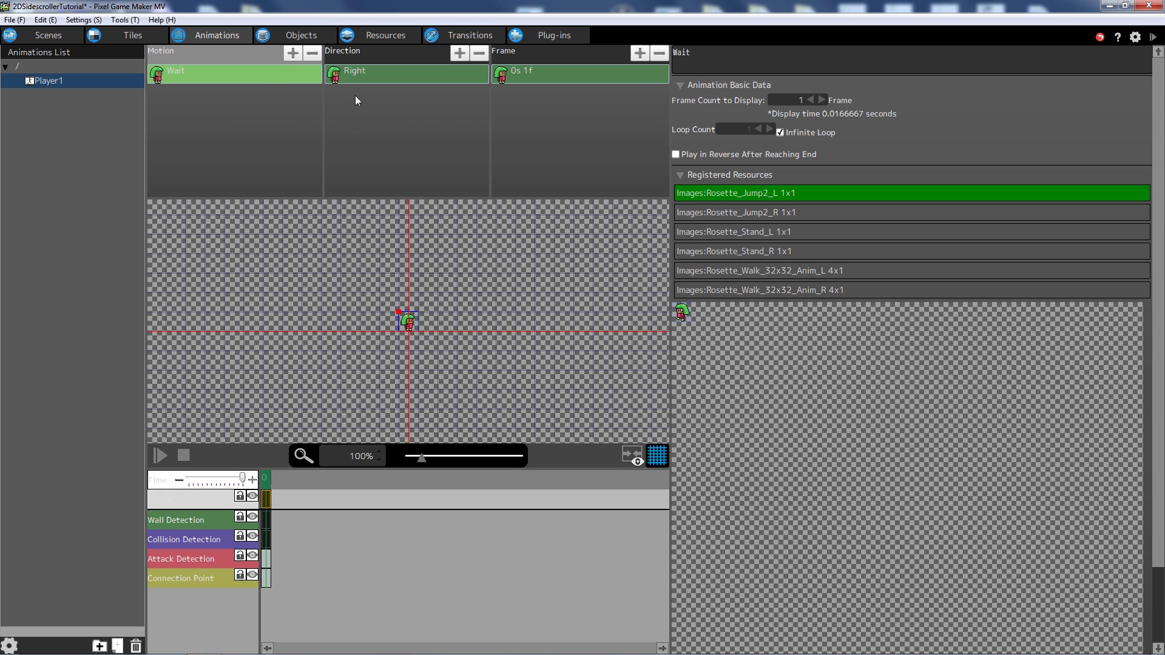
{"action": "left_click", "coordinate": [400, 74]}
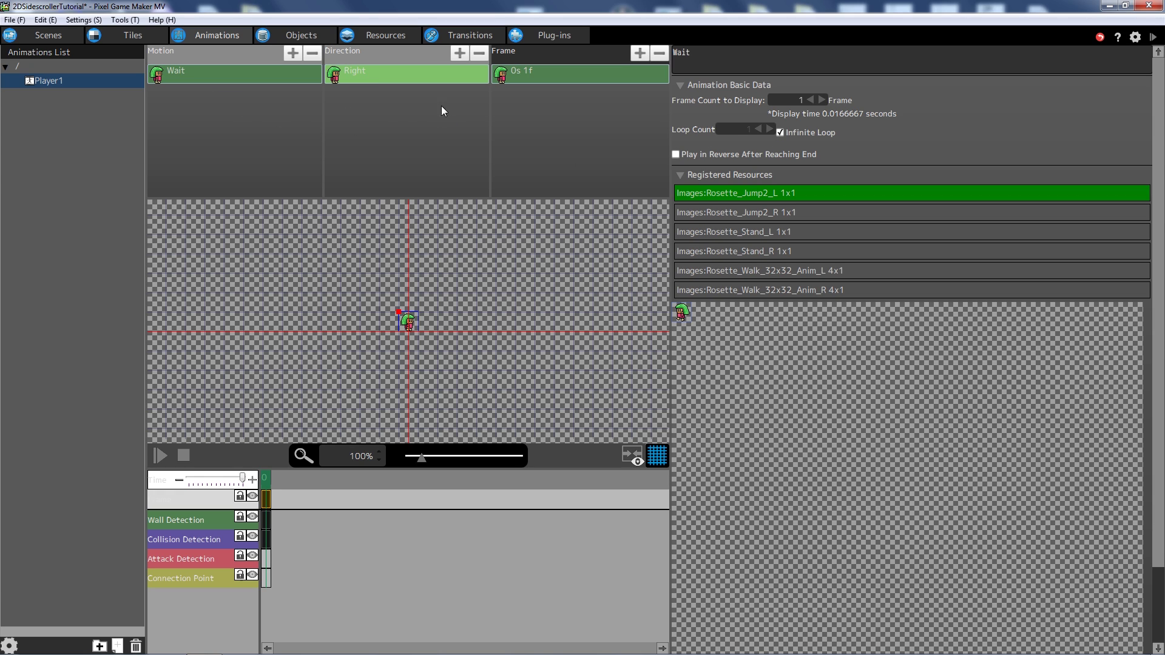
{"action": "left_click", "coordinate": [220, 78]}
Add a second direction to the Wait motion and name it Left.
{"action": "left_click", "coordinate": [384, 79]}
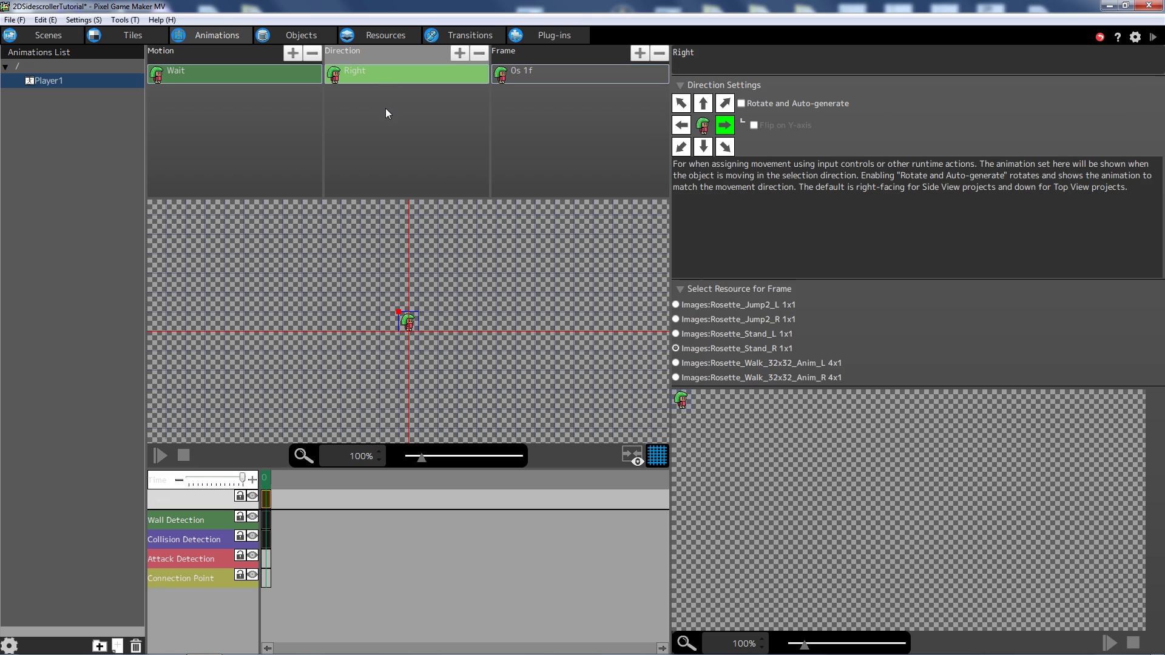
{"action": "right_click", "coordinate": [385, 108]}
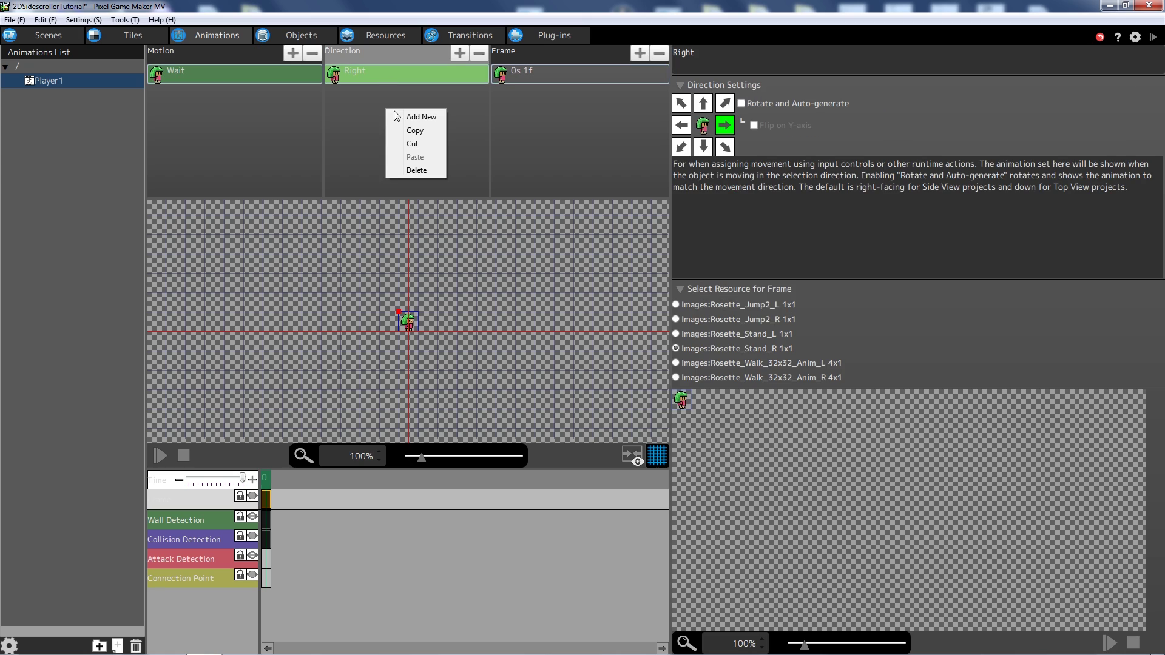
{"action": "left_click", "coordinate": [428, 118]}
{"action": "double_click", "coordinate": [364, 92]}
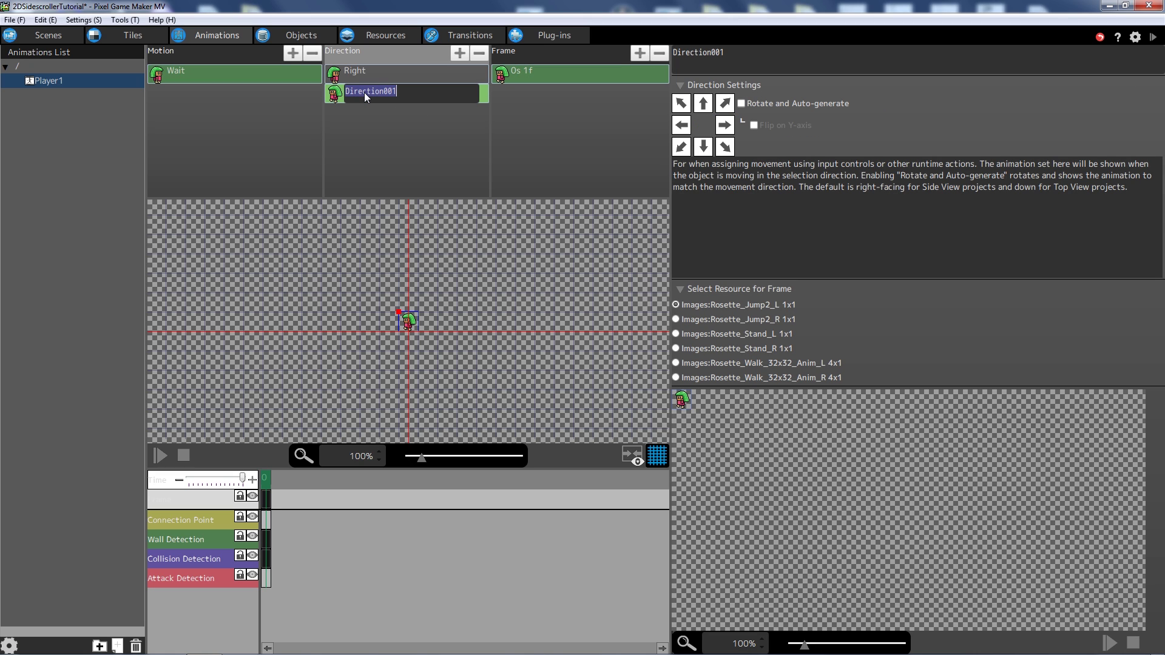
{"action": "type", "text": "Left"}
{"action": "key", "text": "Return"}
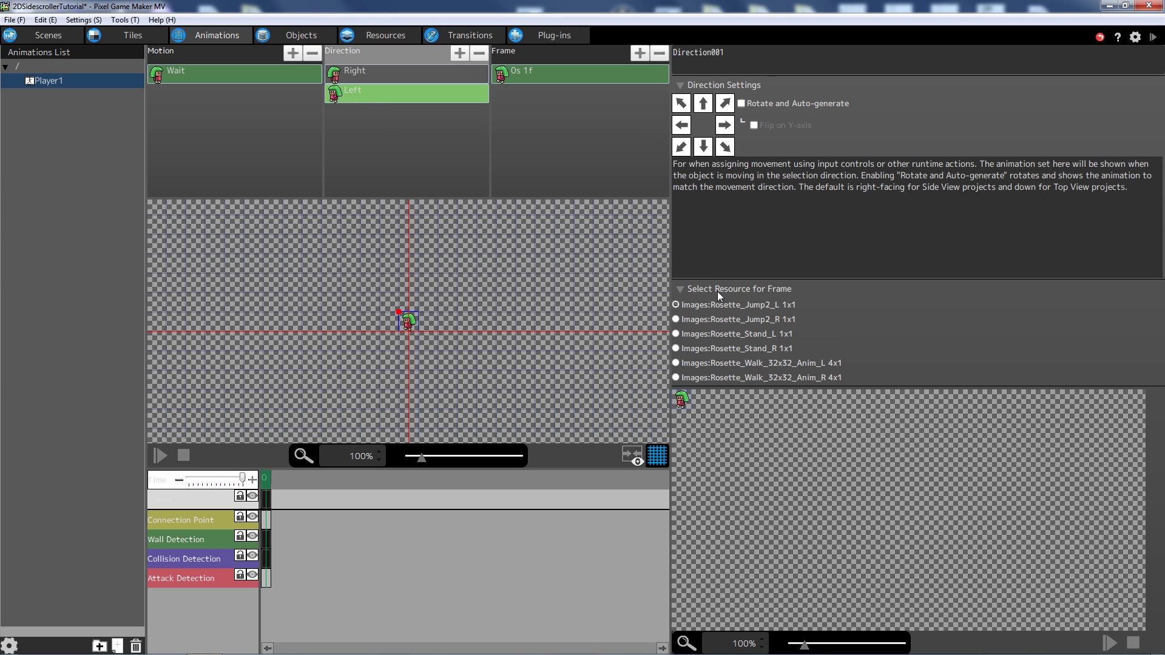
Use Rosette_Stand_L as the Wait motion's Left direction resource, accepting the animation reset, and set that direction to left-facing.
{"action": "left_click", "coordinate": [676, 335]}
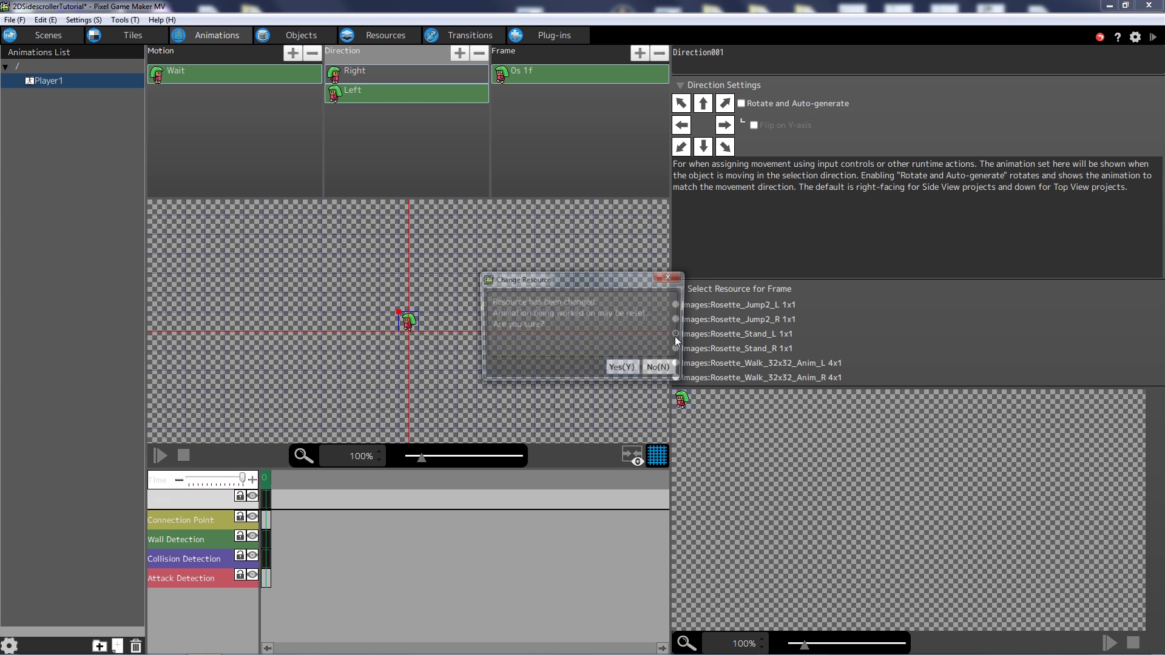
{"action": "left_click", "coordinate": [615, 370]}
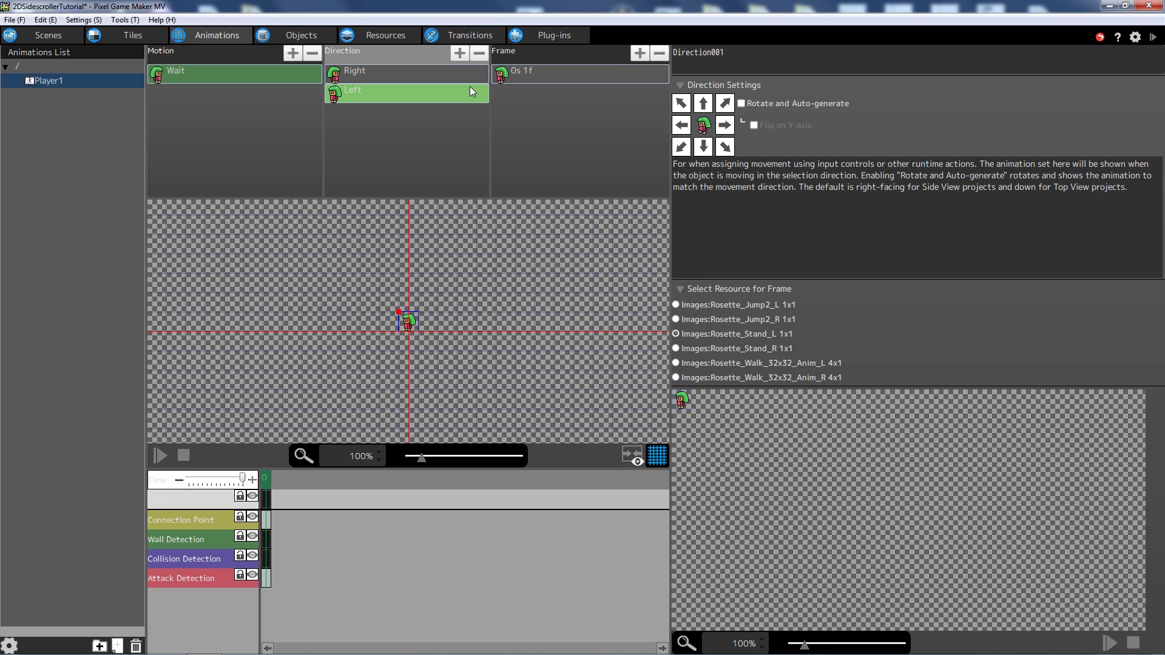
{"action": "left_click", "coordinate": [682, 125]}
{"action": "left_click", "coordinate": [540, 75]}
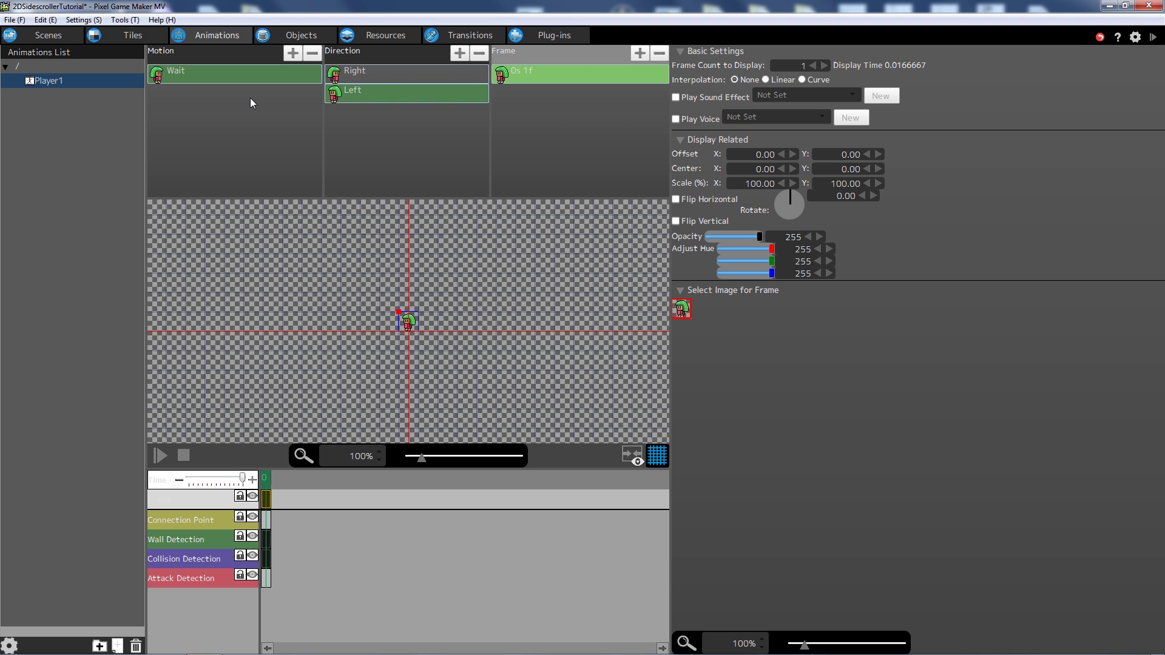
Add a second motion to Player1 and name it Jump.
{"action": "left_click", "coordinate": [310, 140]}
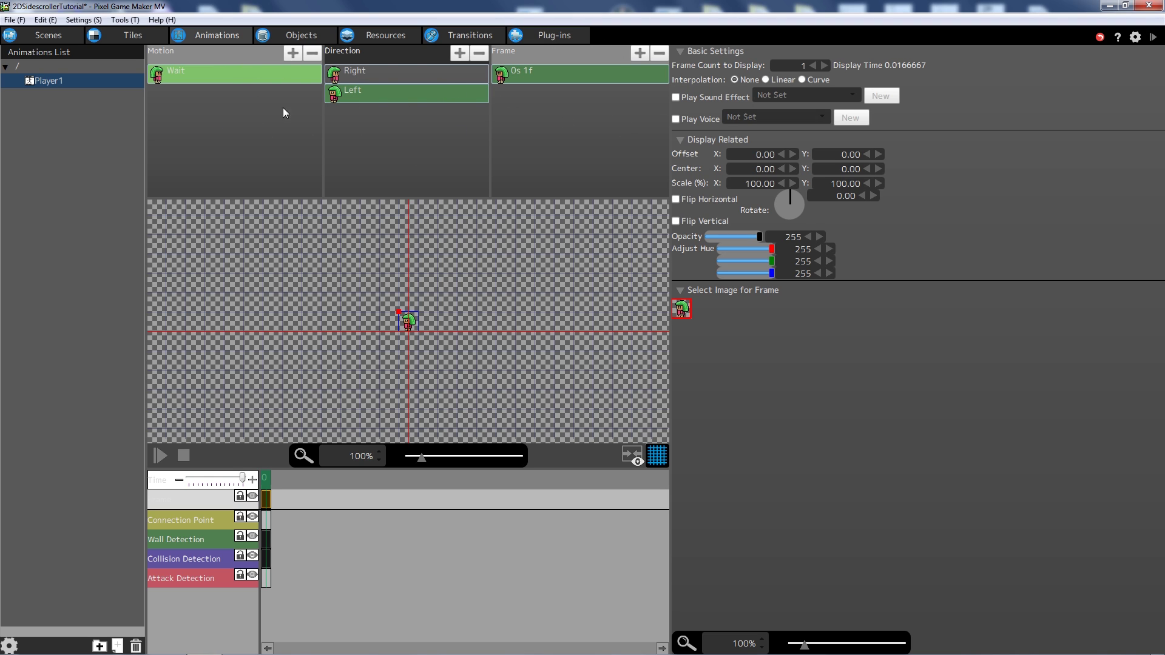
{"action": "right_click", "coordinate": [266, 117]}
{"action": "left_click", "coordinate": [303, 124]}
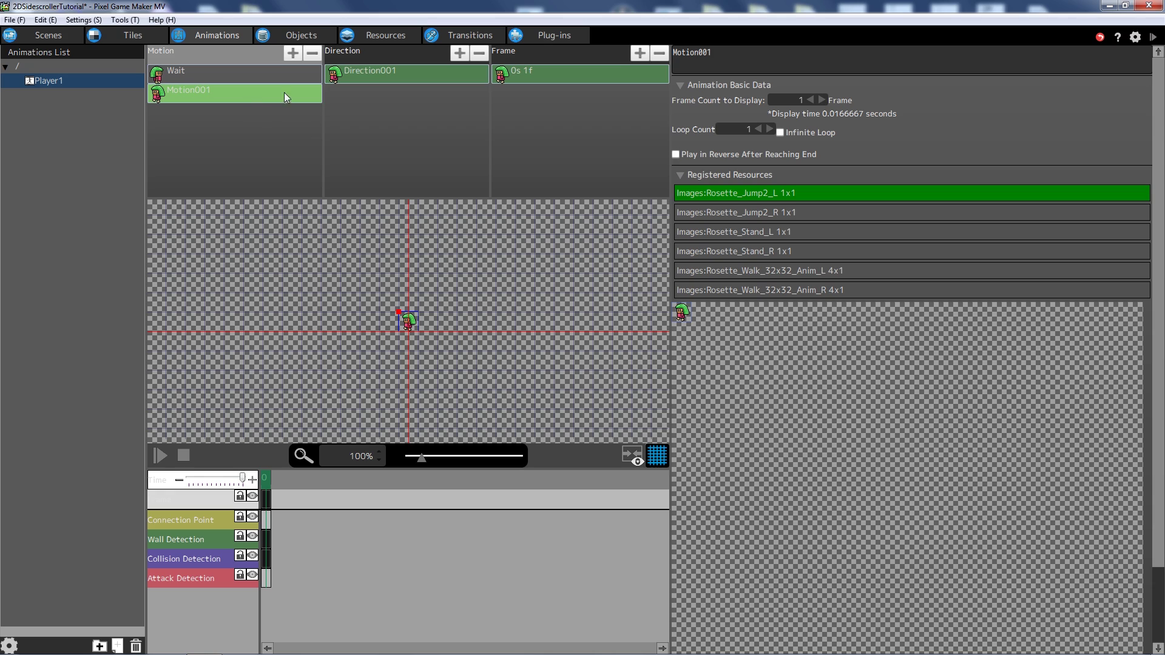
{"action": "right_click", "coordinate": [197, 93]}
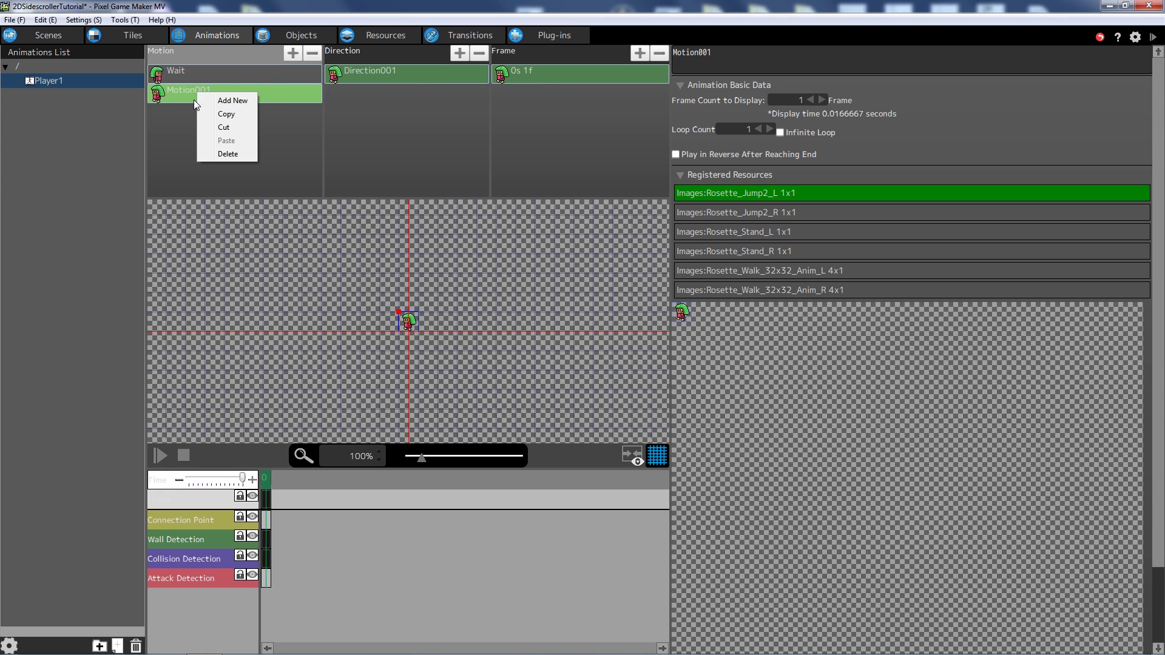
{"action": "double_click", "coordinate": [182, 93]}
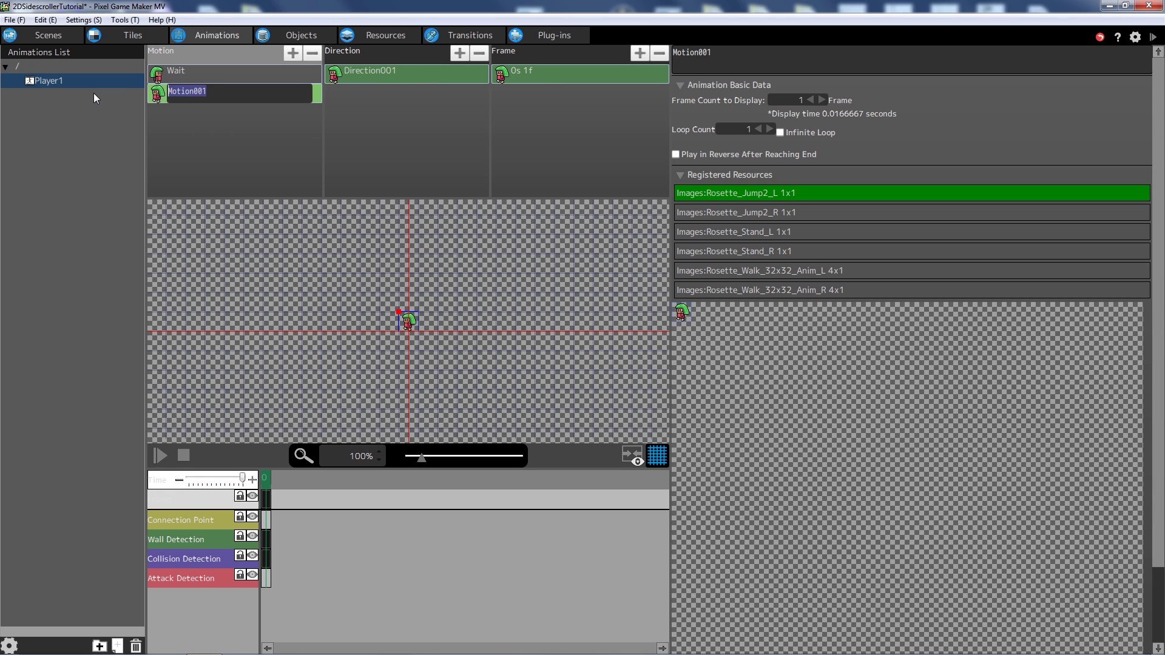
{"action": "type", "text": "Jump"}
{"action": "key", "text": "Return"}
Rename the Jump motion's direction as Right and use Rosette_Jump2_R as its frame resource, accepting the animation reset.
{"action": "left_click", "coordinate": [355, 73]}
{"action": "right_click", "coordinate": [354, 73]}
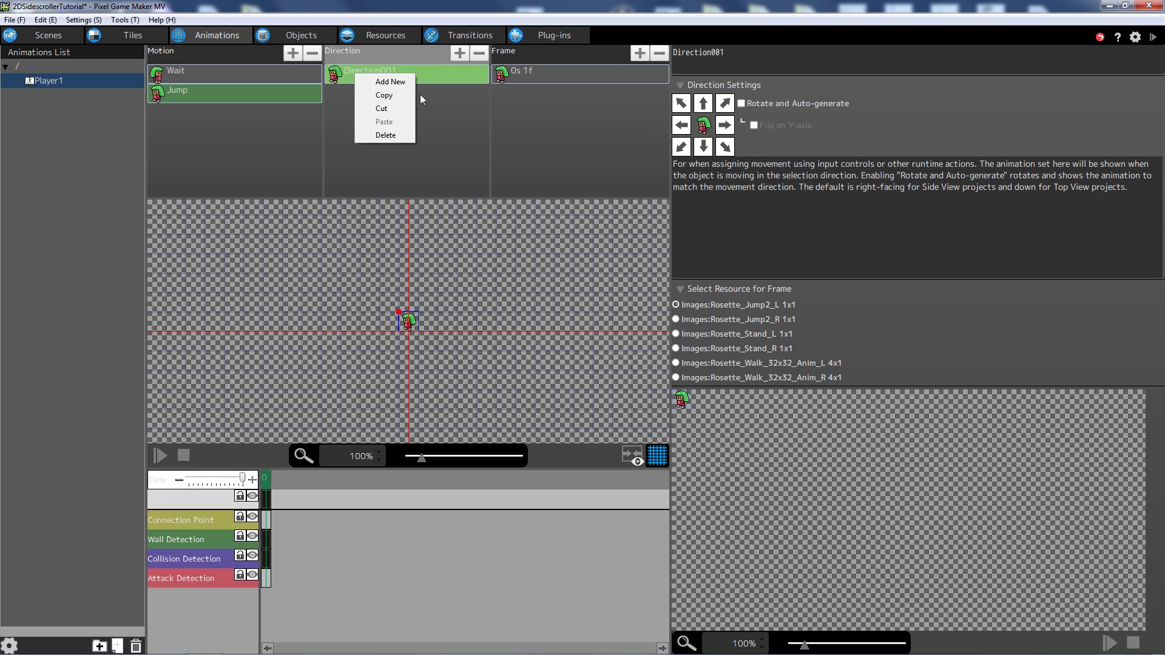
{"action": "left_click", "coordinate": [354, 70]}
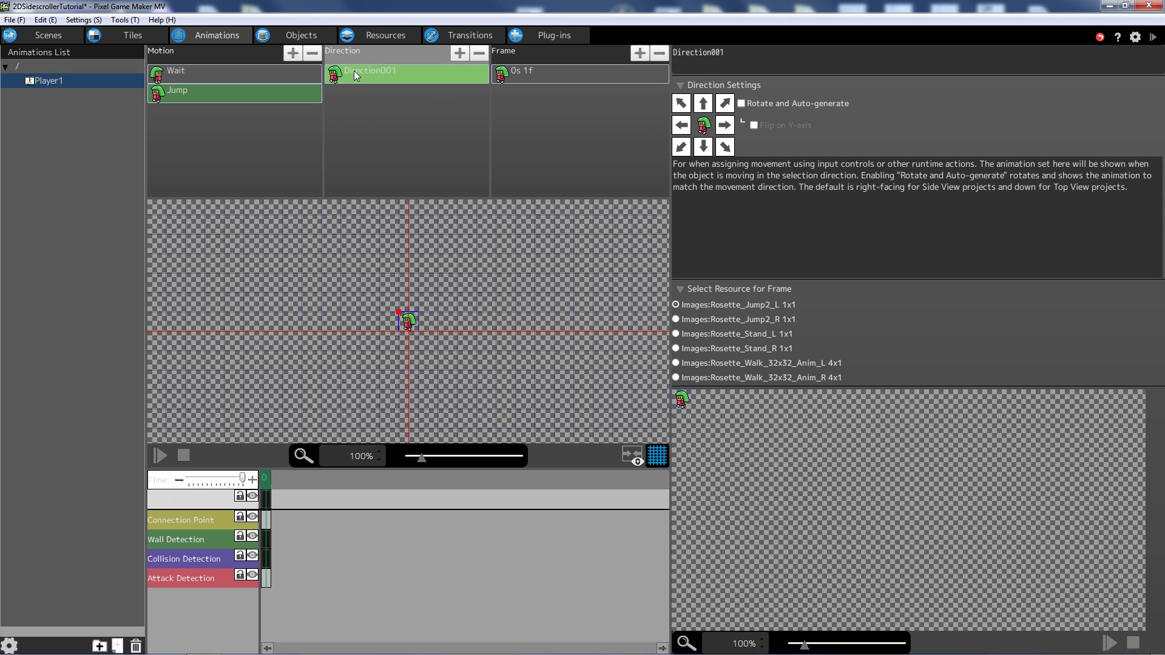
{"action": "double_click", "coordinate": [355, 70]}
{"action": "type", "text": "Right"}
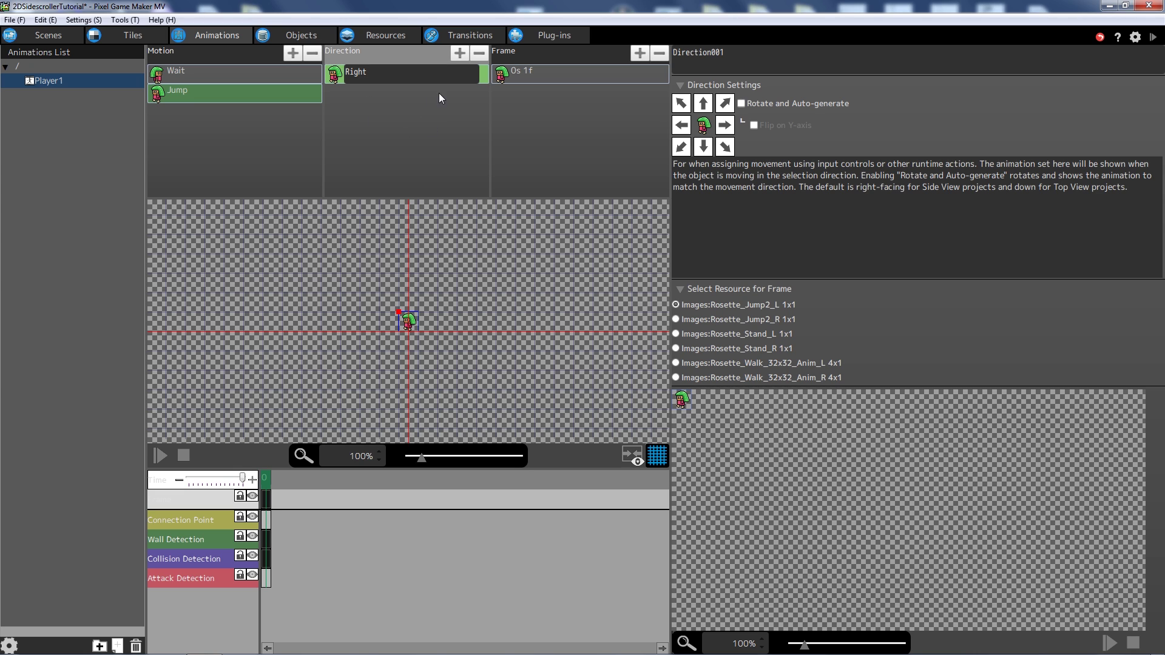
{"action": "key", "text": "Return"}
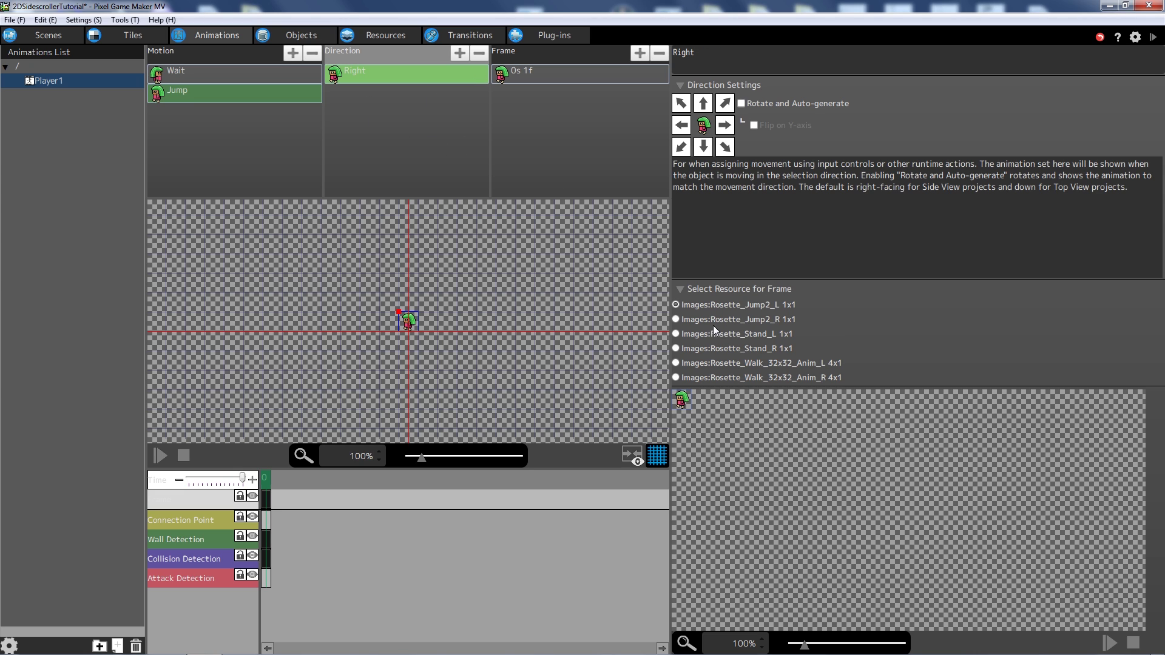
{"action": "left_click", "coordinate": [679, 320]}
{"action": "left_click", "coordinate": [628, 368]}
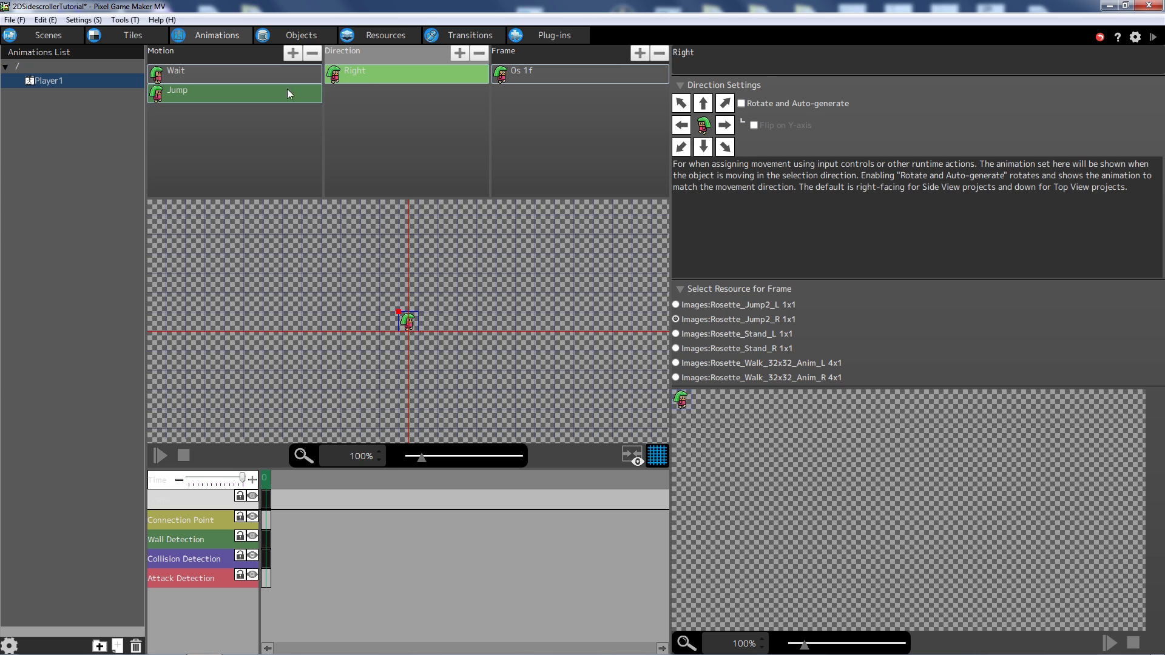
{"action": "left_click", "coordinate": [221, 91]}
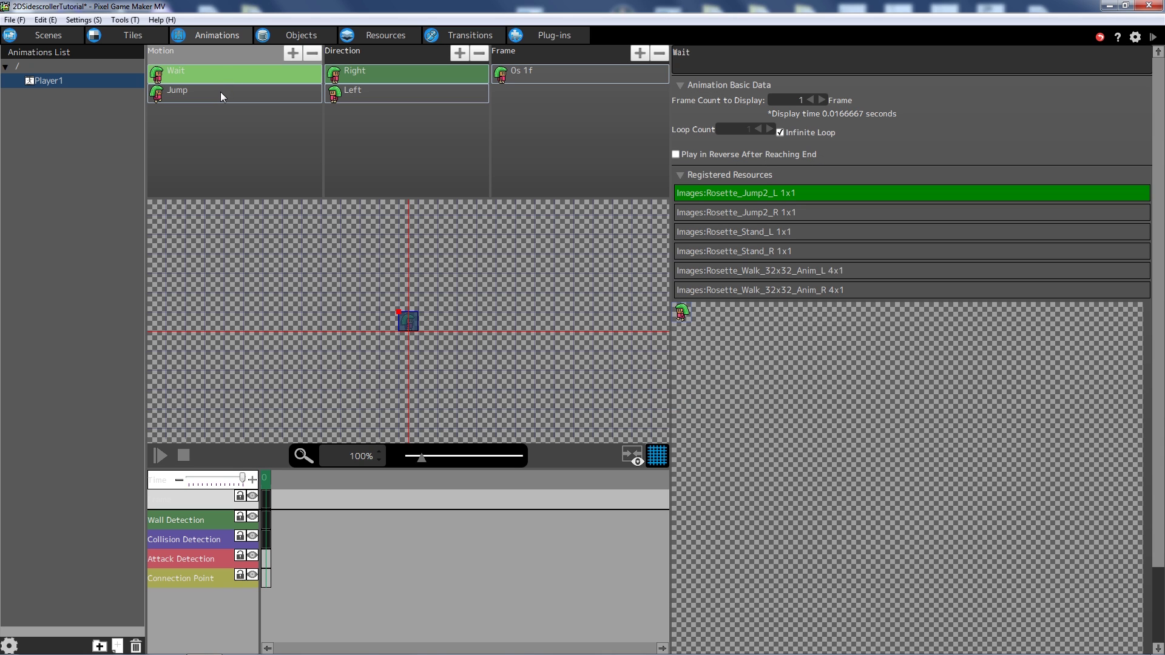
{"action": "left_click", "coordinate": [230, 73]}
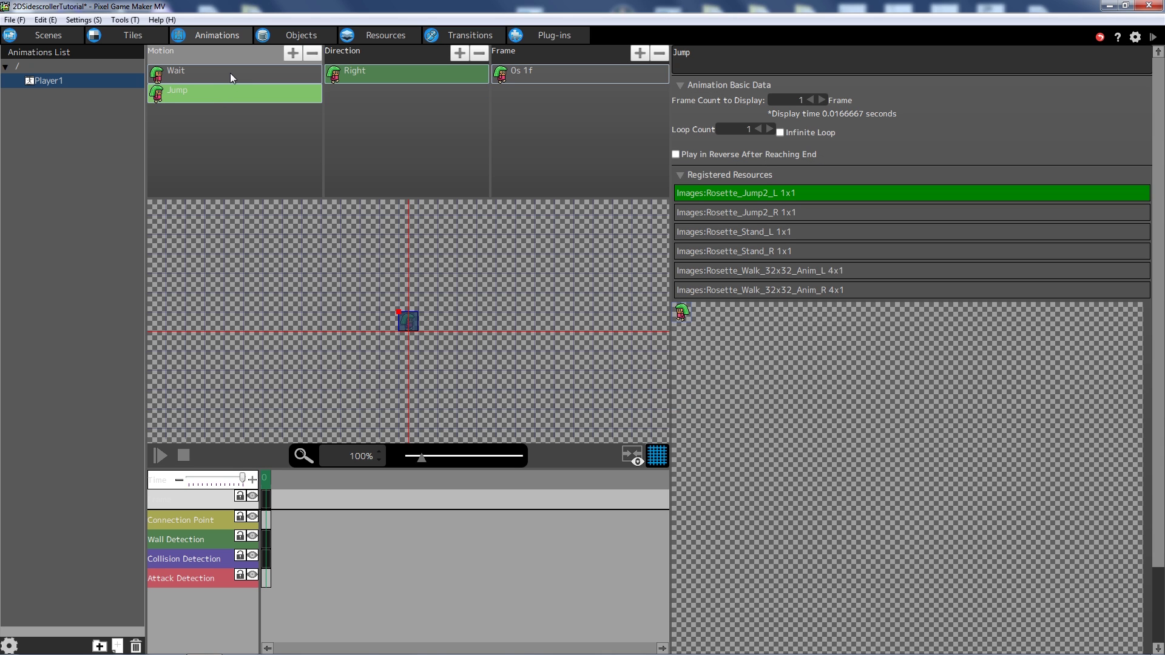
{"action": "left_click", "coordinate": [222, 93]}
{"action": "left_click", "coordinate": [396, 85]}
{"action": "left_click", "coordinate": [533, 82]}
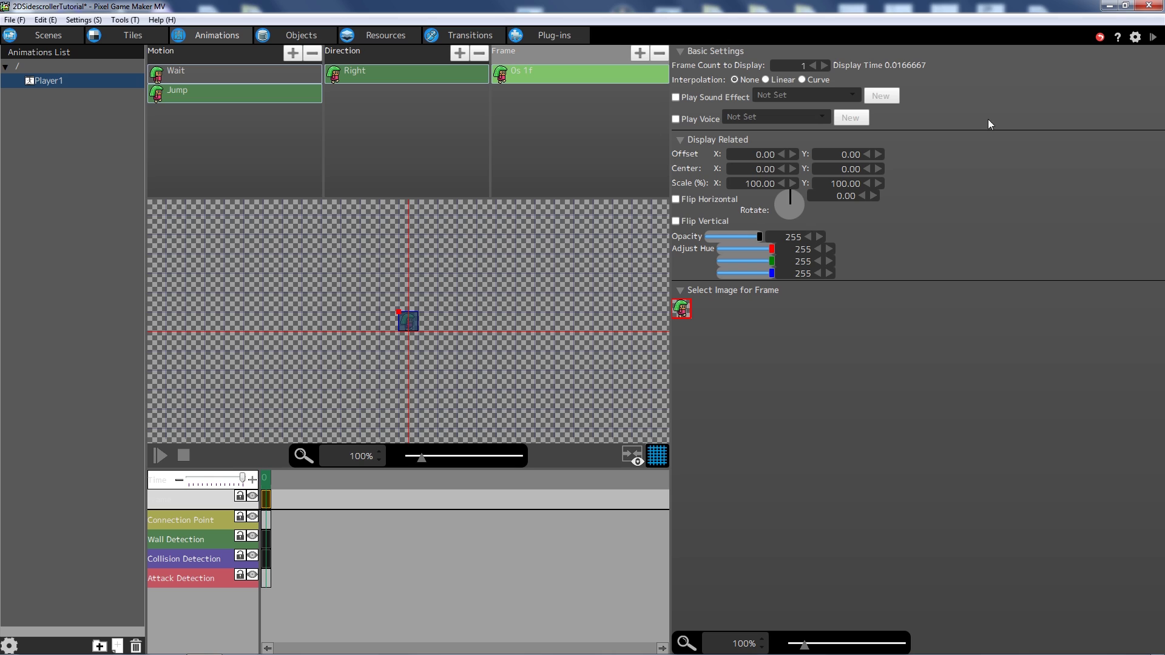
{"action": "right_click", "coordinate": [377, 109]}
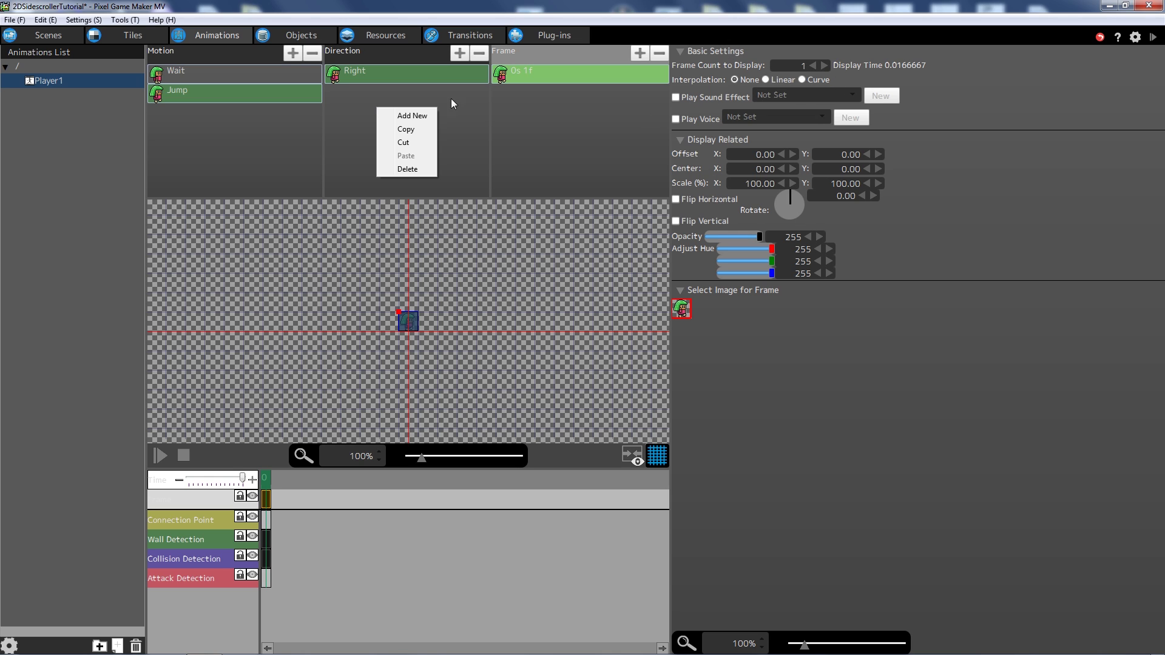
{"action": "left_click", "coordinate": [974, 156]}
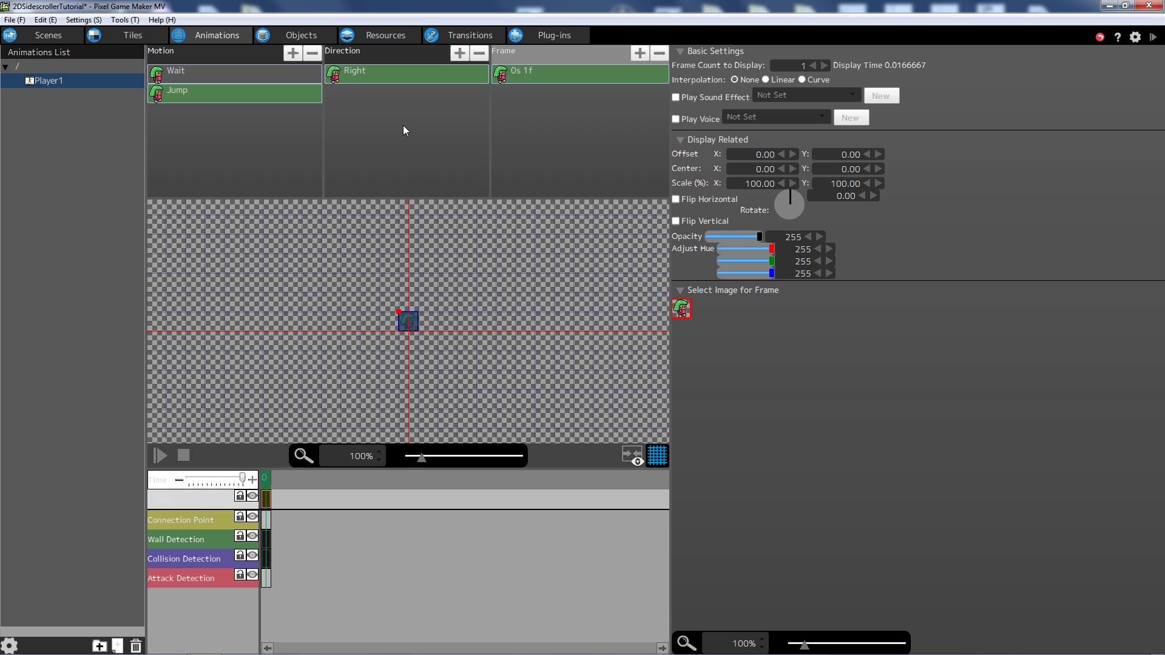
Add a second direction to the Jump motion and name it Left.
{"action": "right_click", "coordinate": [352, 103]}
{"action": "left_click", "coordinate": [390, 112]}
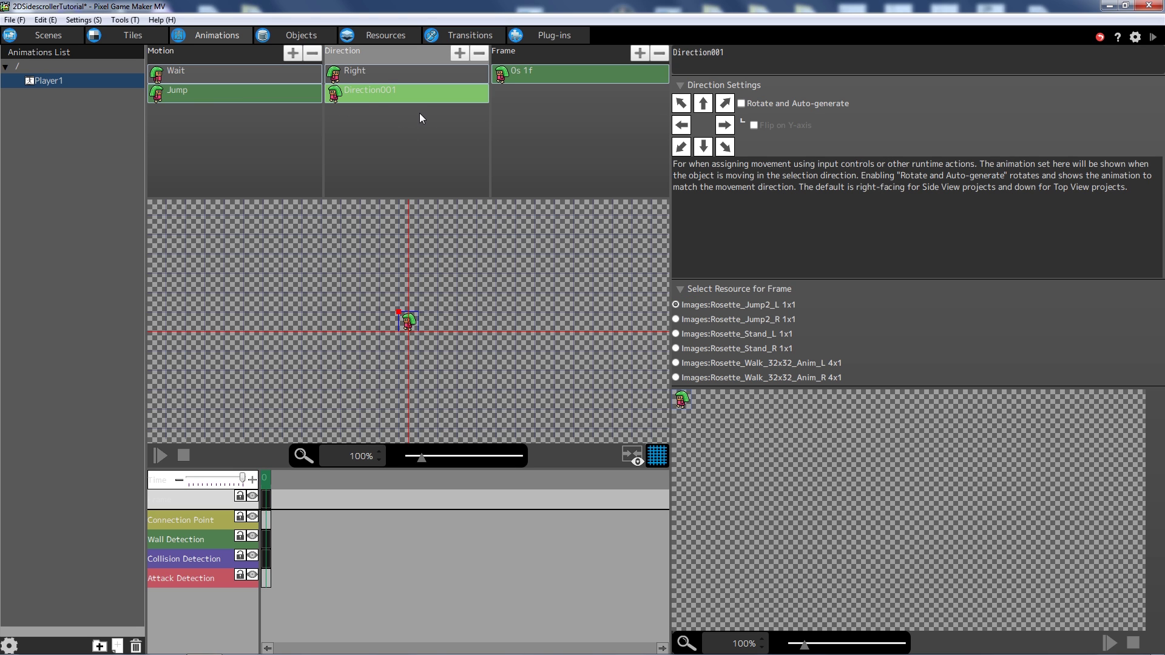
{"action": "double_click", "coordinate": [360, 96]}
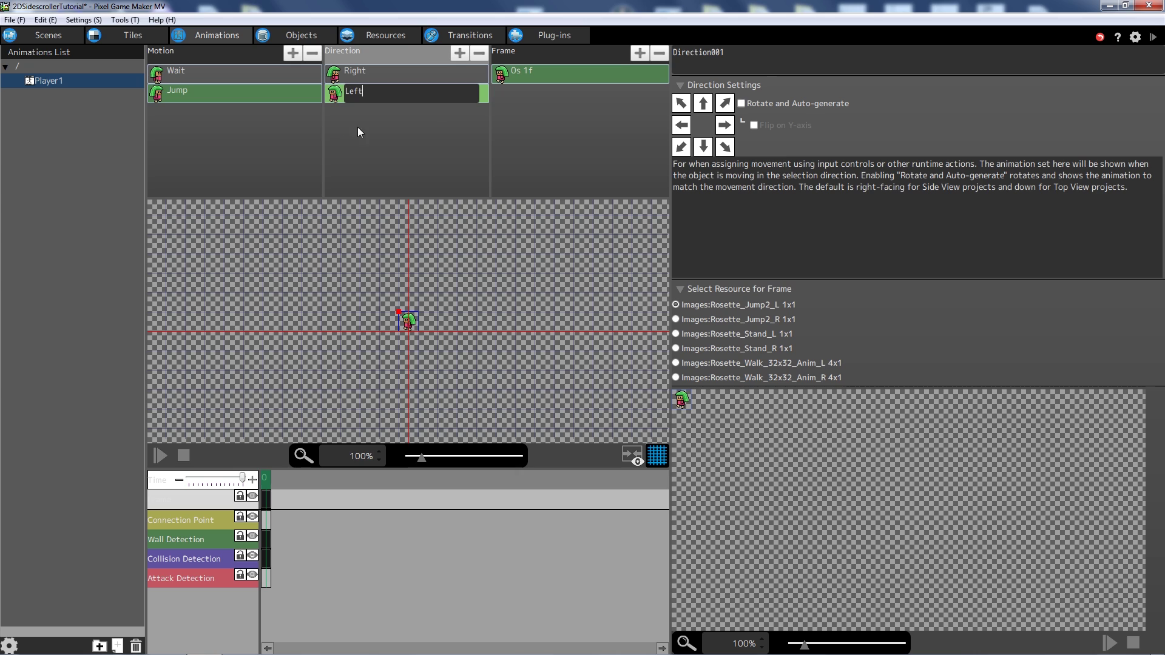
{"action": "key", "text": "Return"}
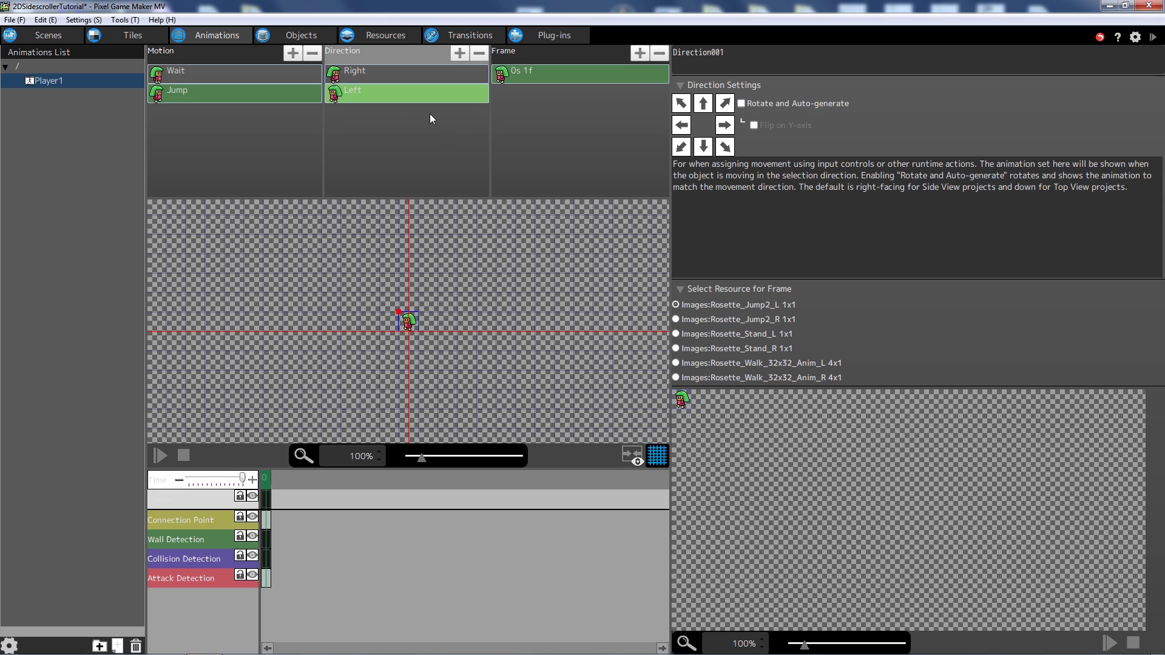
Add a third motion to Player1 and name it Walk.
{"action": "right_click", "coordinate": [277, 126]}
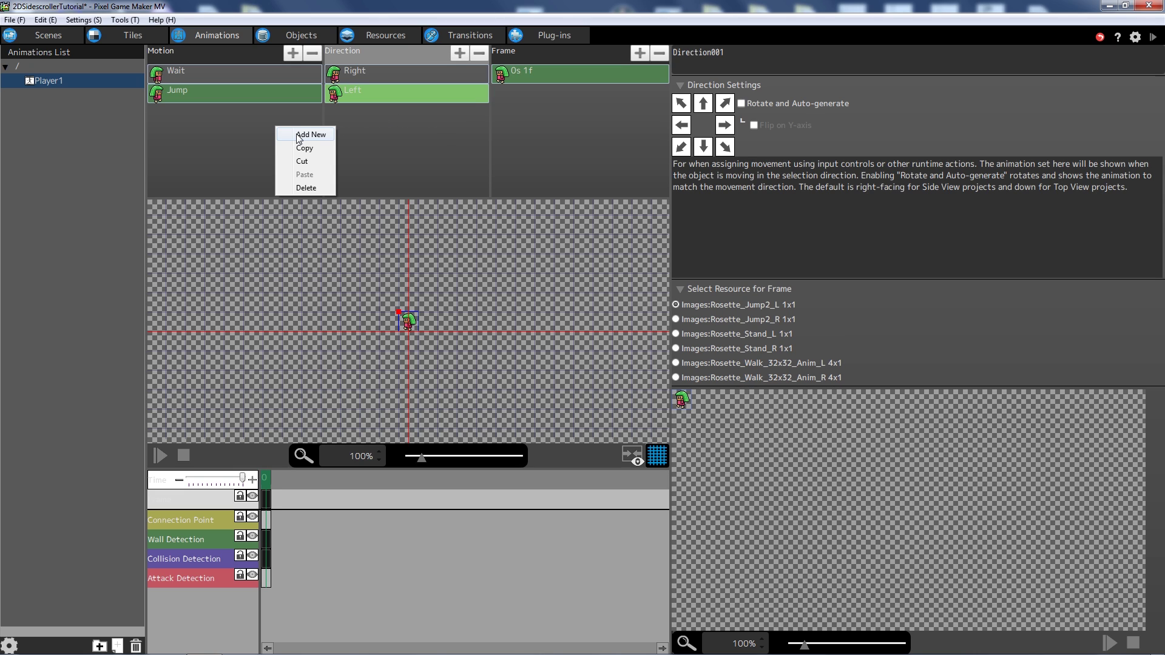
{"action": "left_click", "coordinate": [297, 134]}
{"action": "double_click", "coordinate": [195, 111]}
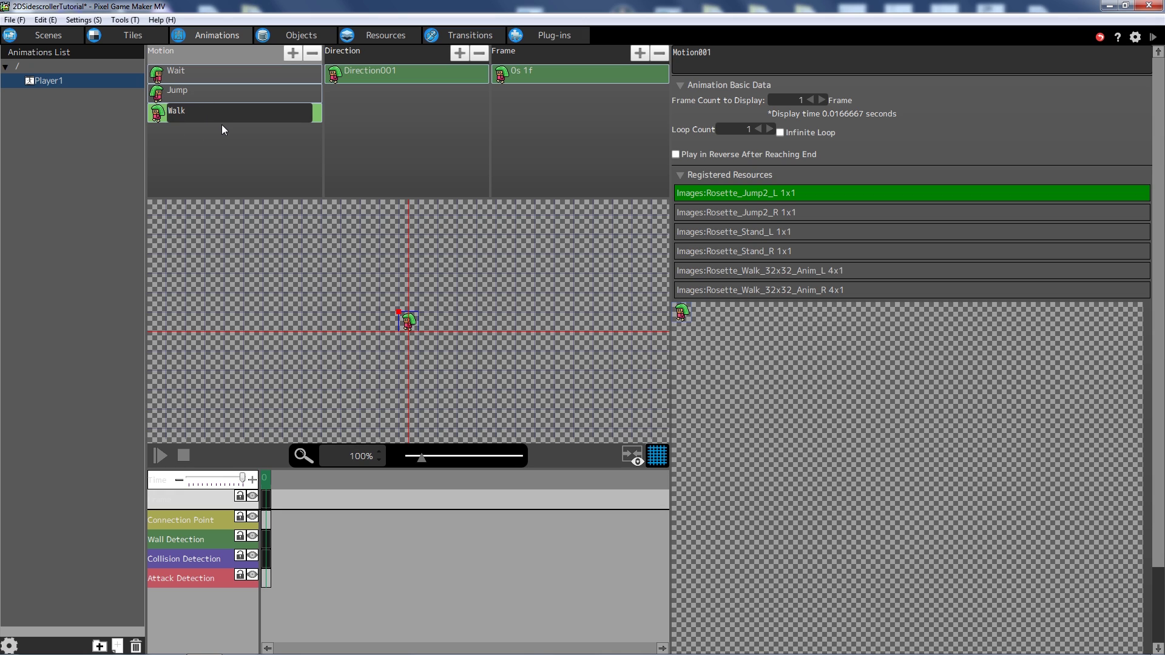
{"action": "key", "text": "Return"}
Set the Walk motion's direction to left-facing and rename it as Left.
{"action": "left_click", "coordinate": [367, 74]}
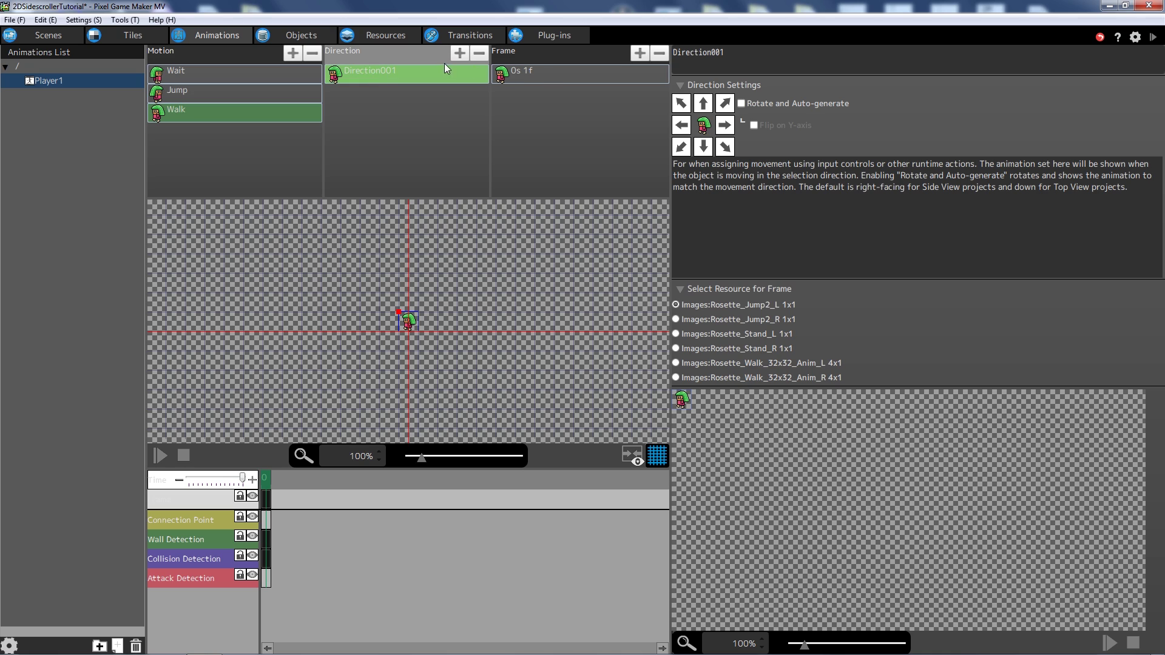
{"action": "left_click", "coordinate": [681, 125]}
{"action": "right_click", "coordinate": [375, 74]}
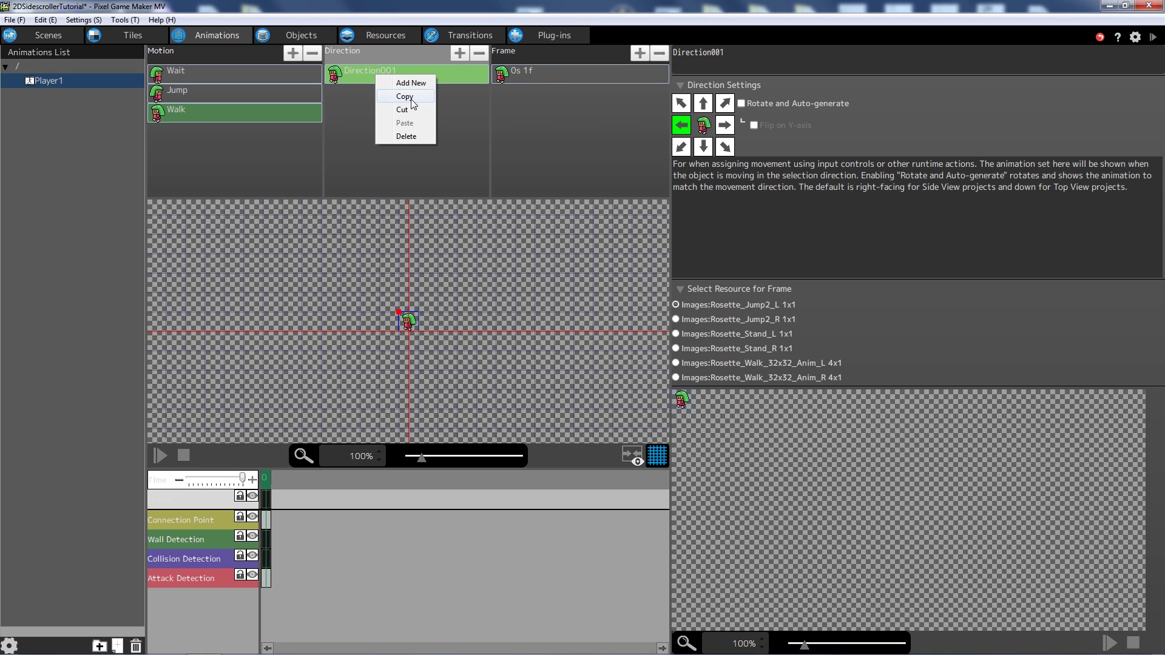
{"action": "double_click", "coordinate": [367, 79]}
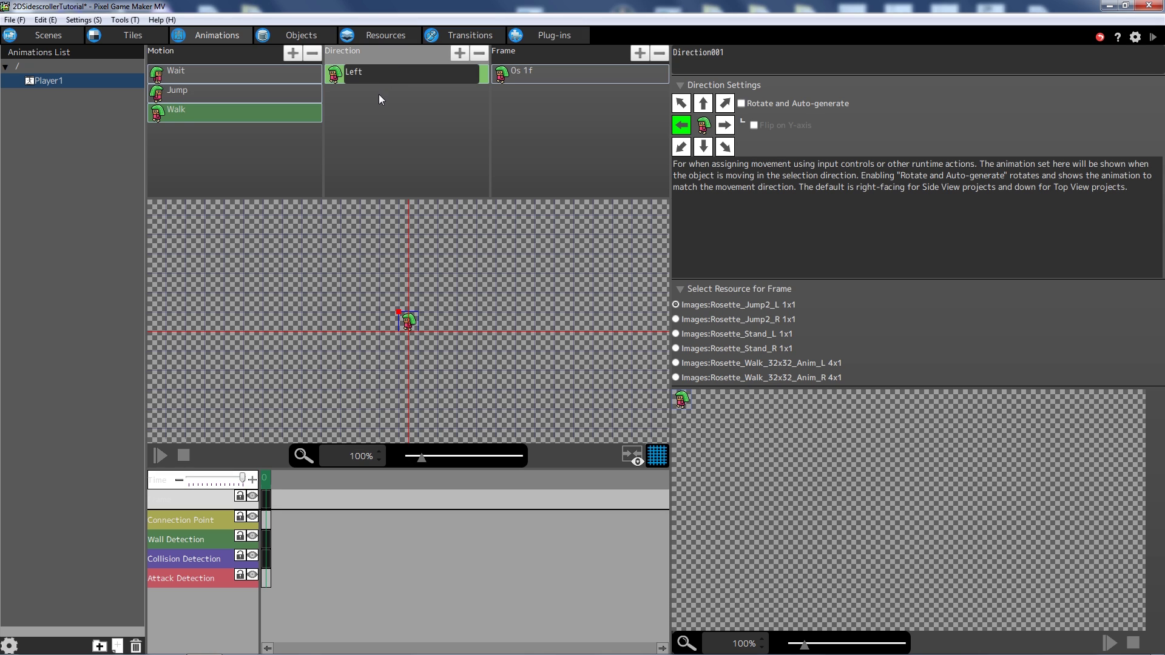
{"action": "key", "text": "Return"}
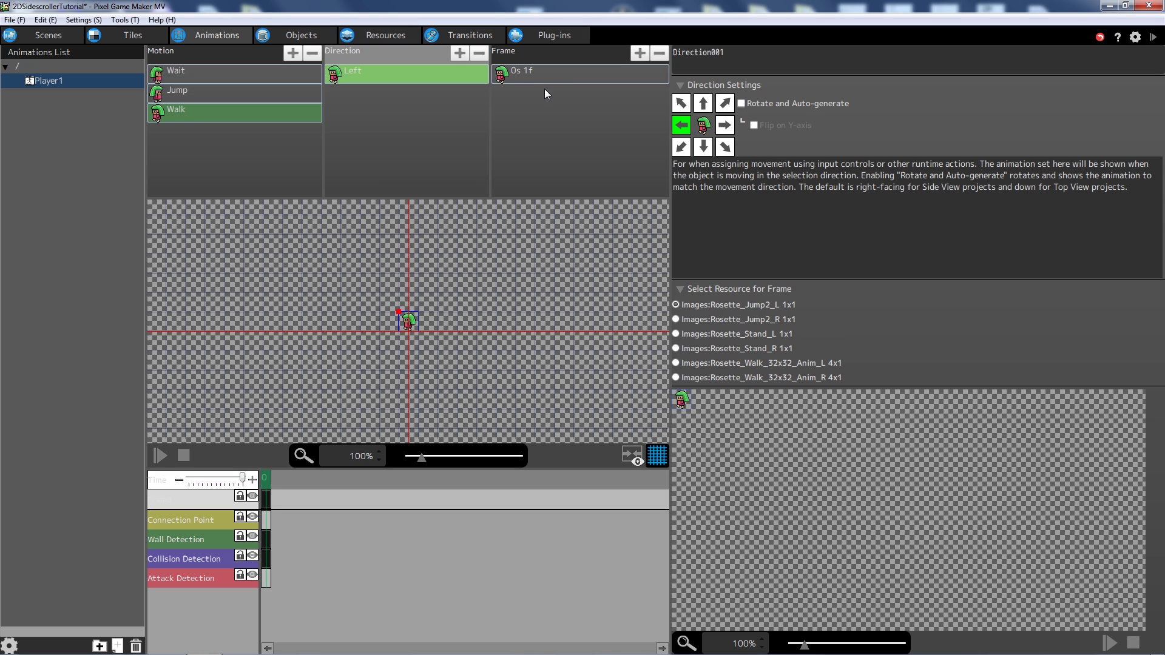
Use Rosette_Walk_32x32_Anim_L for the Walk motion's Left direction, accepting the reset, and set its first frame's display count to 10.
{"action": "left_click", "coordinate": [537, 79]}
{"action": "left_click", "coordinate": [367, 79]}
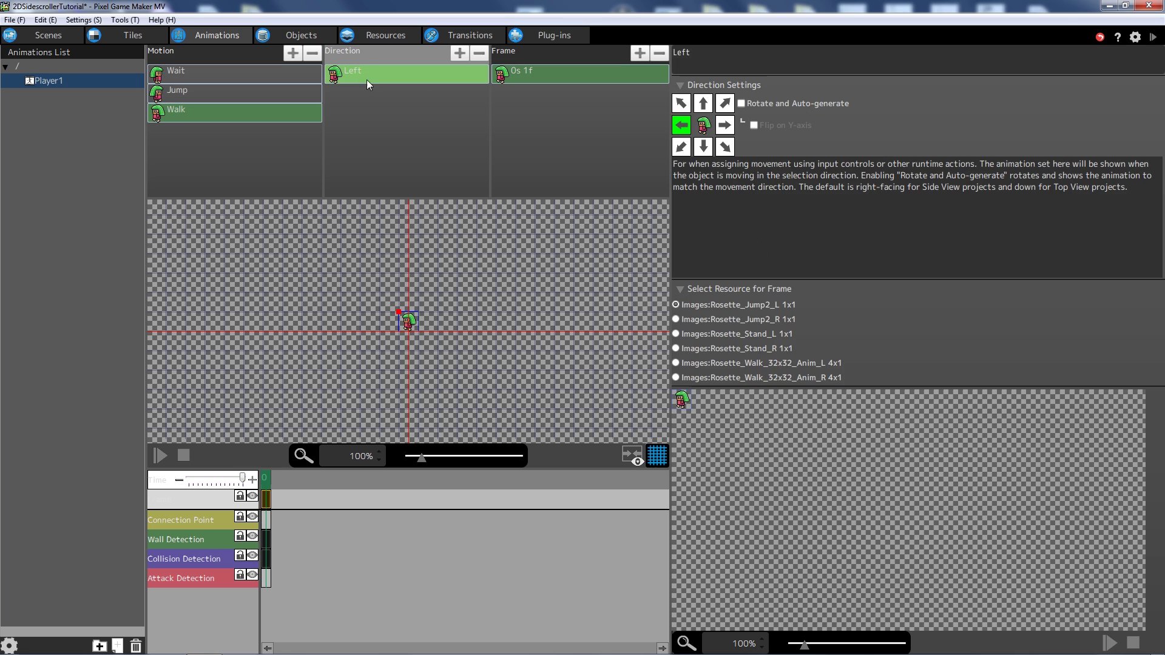
{"action": "left_click", "coordinate": [679, 365]}
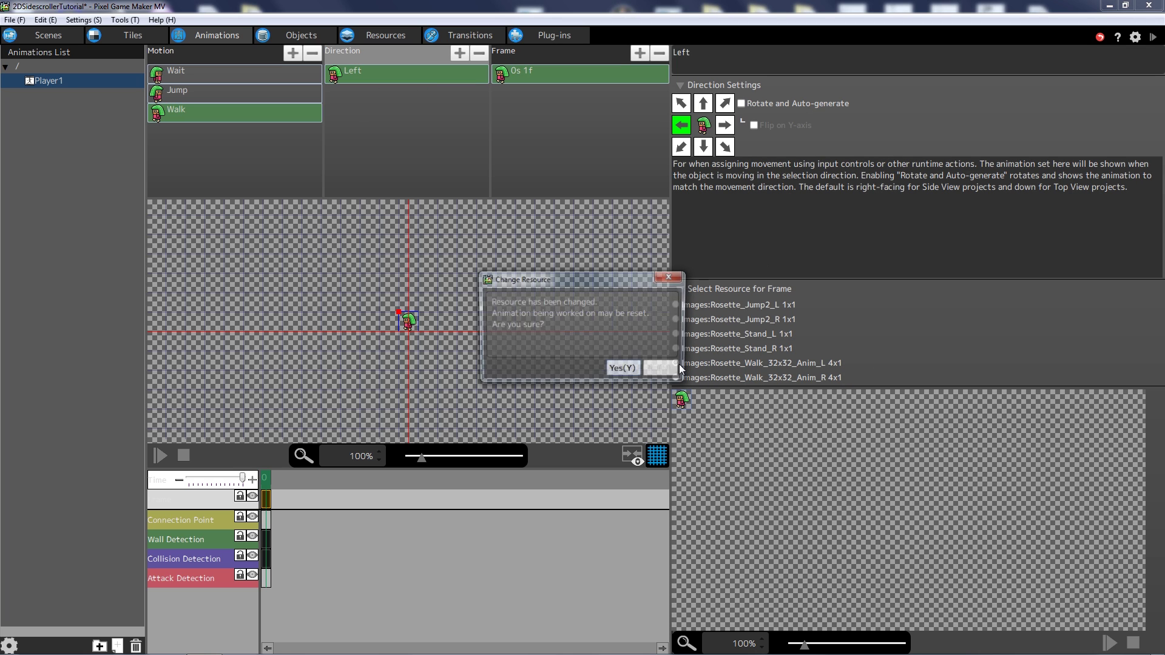
{"action": "left_click", "coordinate": [614, 370]}
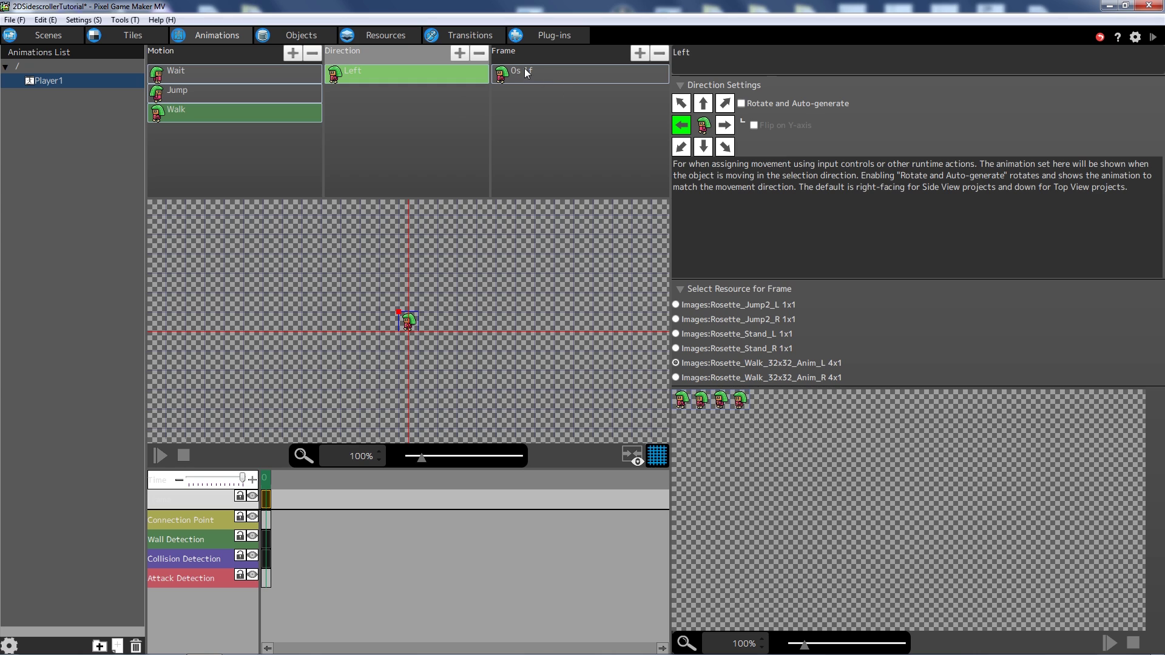
{"action": "left_click", "coordinate": [567, 72]}
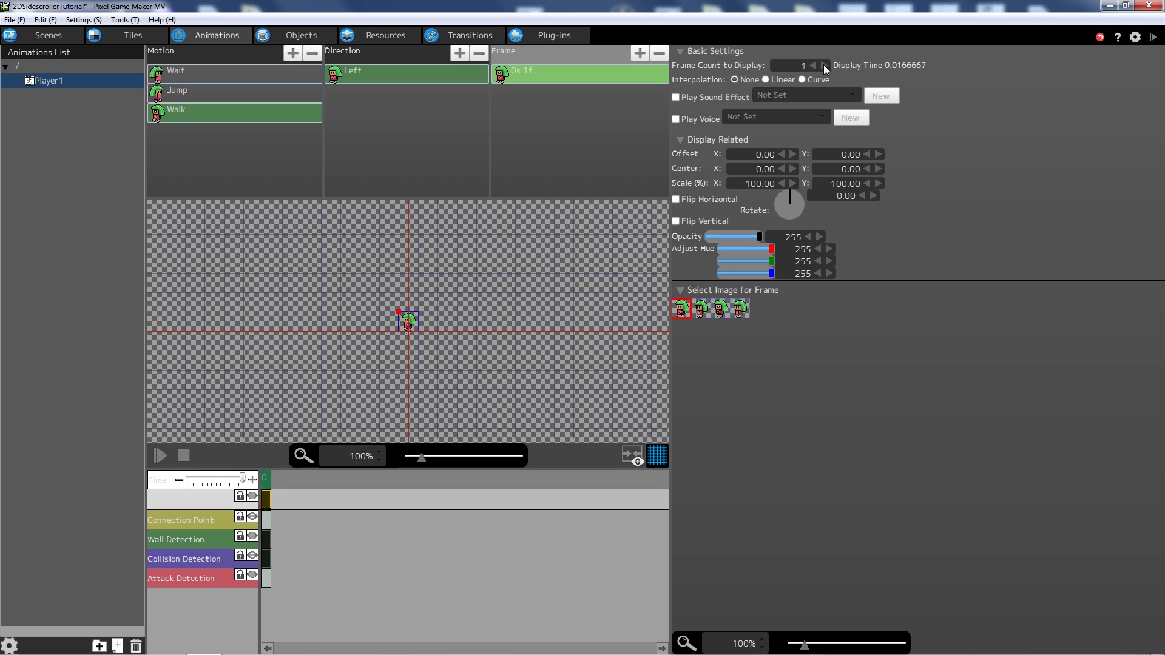
{"action": "left_click_drag", "start_coordinate": [826, 66], "coordinate": [825, 67]}
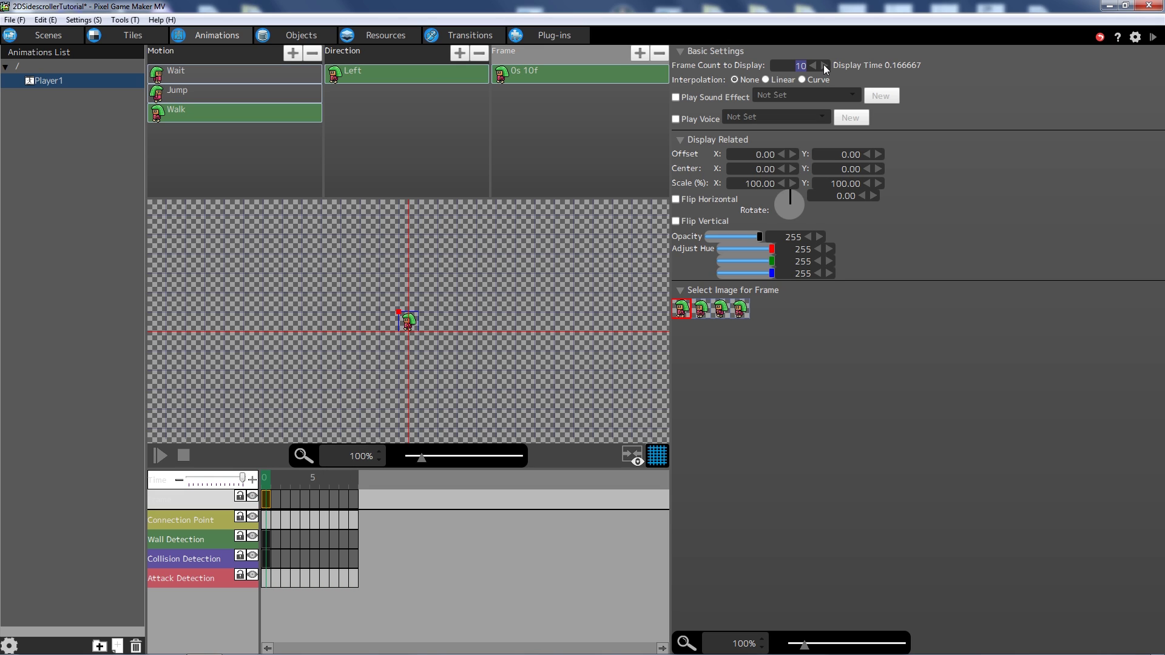
Add a second frame to the Walk motion's Left direction and assign it the second image of the walk sheet.
{"action": "left_click", "coordinate": [429, 458]}
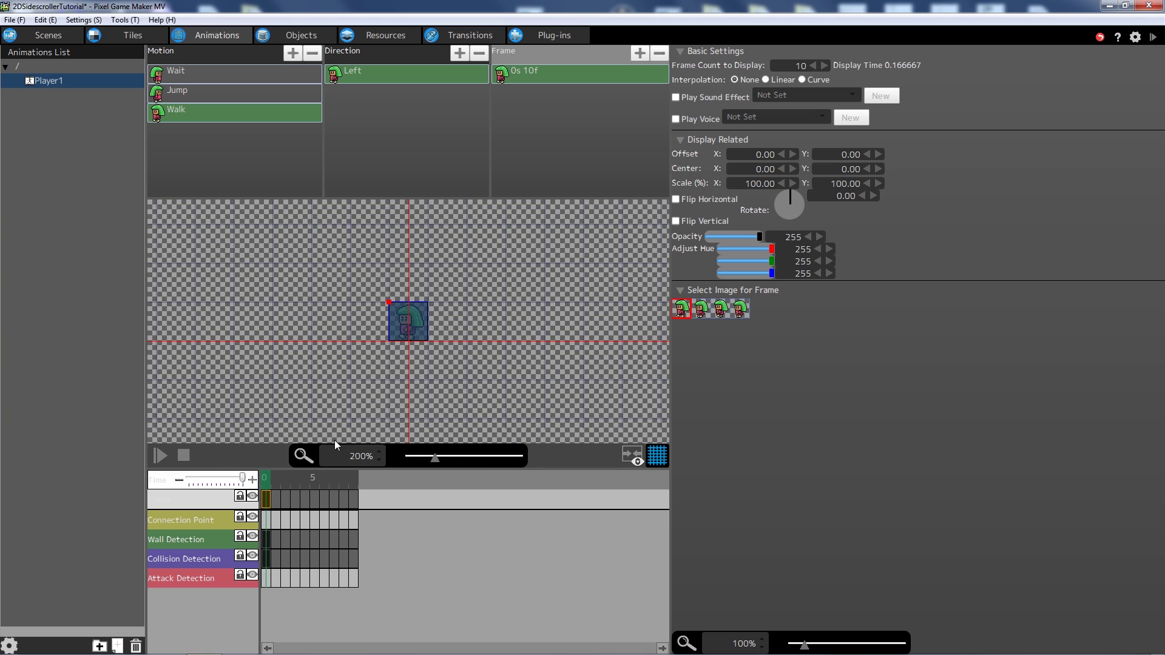
{"action": "left_click", "coordinate": [447, 457]}
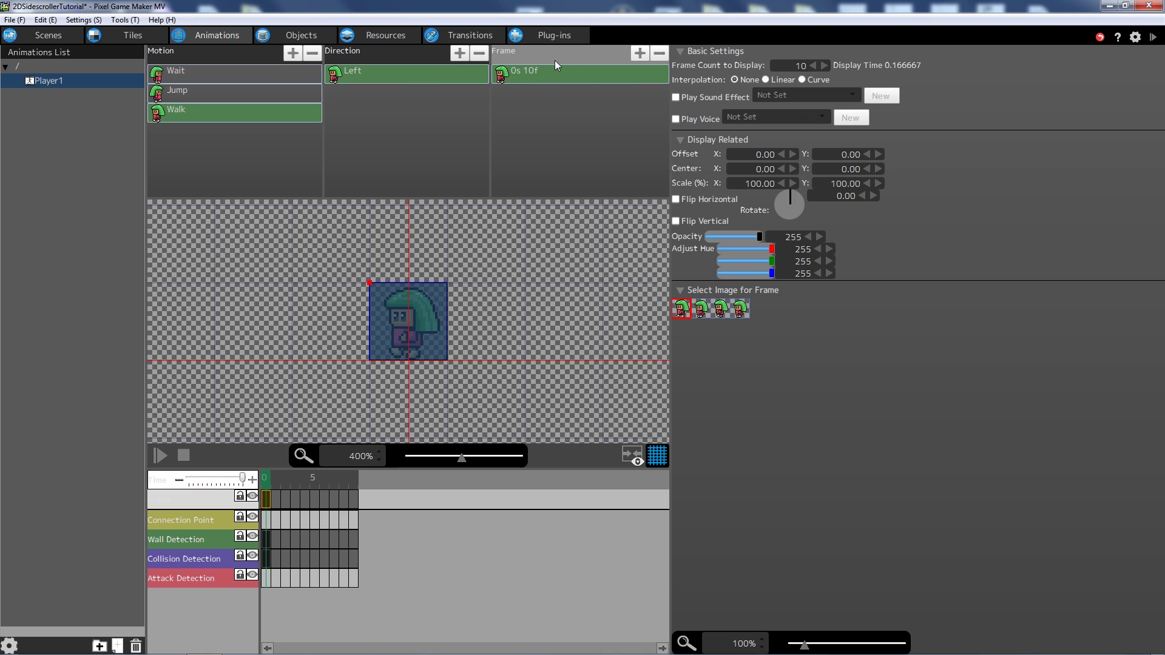
{"action": "left_click", "coordinate": [639, 54]}
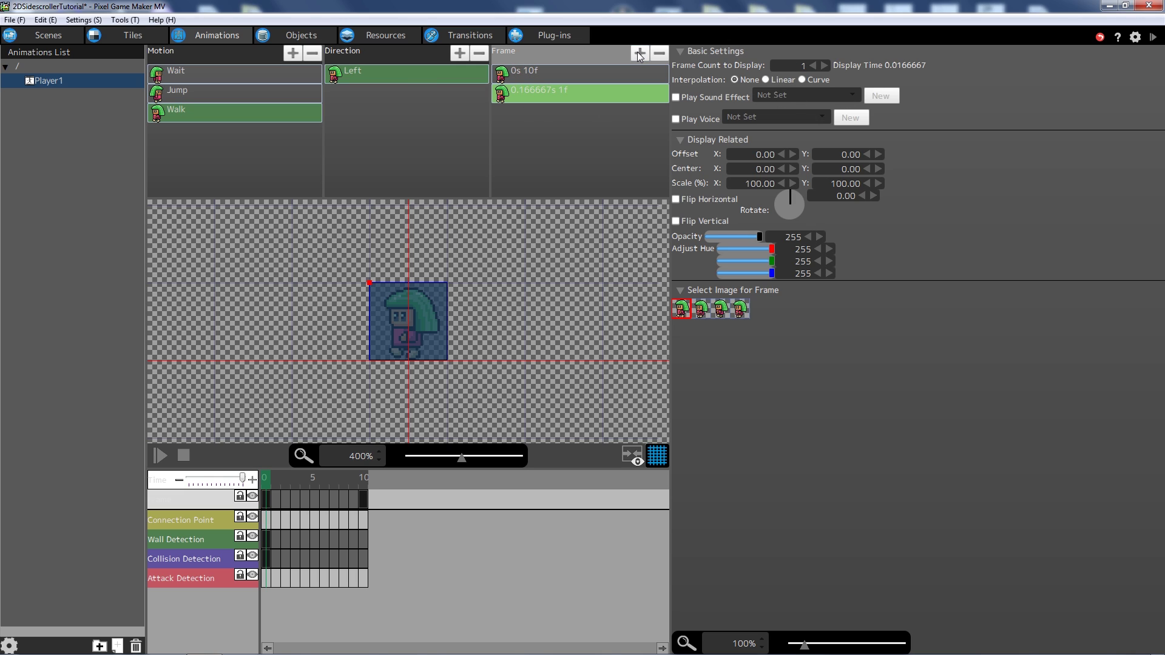
{"action": "left_click", "coordinate": [701, 311]}
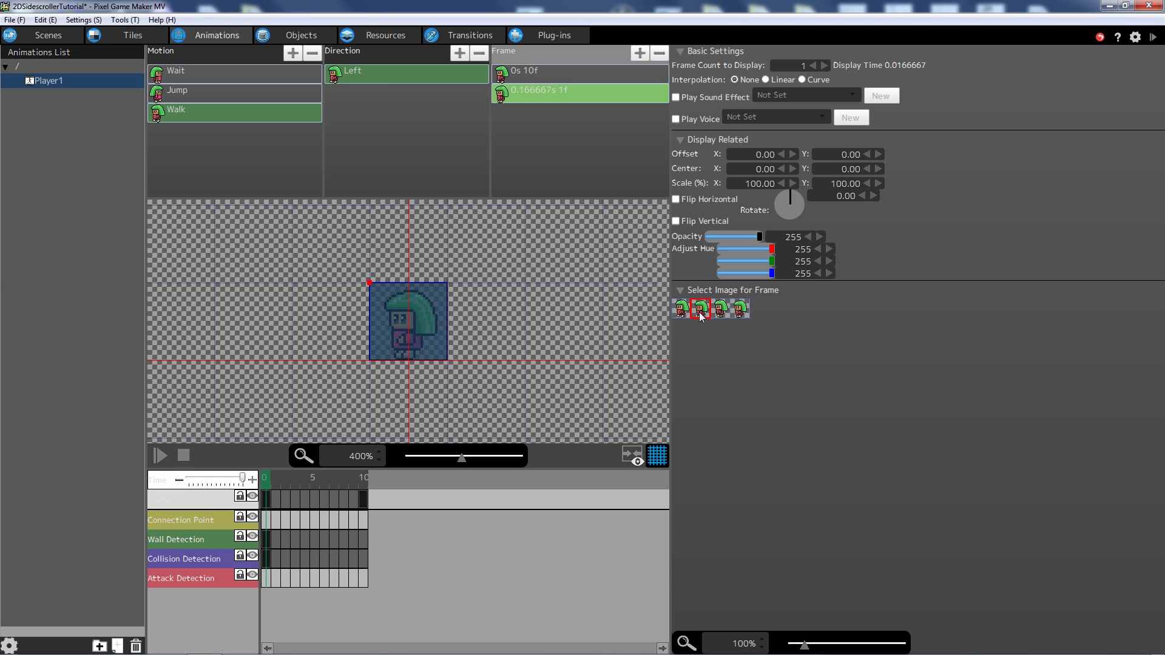
Set the display count of the second frame in Walk's Left direction to 10.
{"action": "left_click", "coordinate": [824, 65]}
{"action": "left_click", "coordinate": [824, 65]}
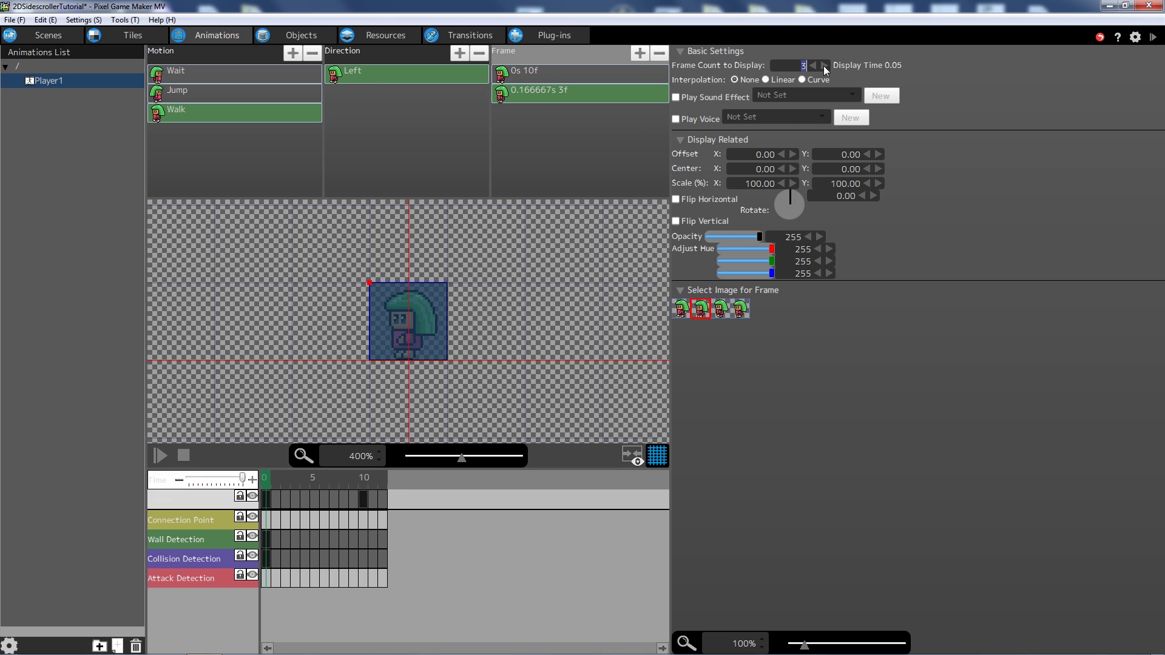
{"action": "left_click", "coordinate": [824, 65]}
{"action": "left_click", "coordinate": [824, 65]}
{"action": "left_click", "coordinate": [825, 65]}
{"action": "left_click", "coordinate": [824, 65]}
{"action": "left_click", "coordinate": [824, 65]}
{"action": "left_click", "coordinate": [825, 65]}
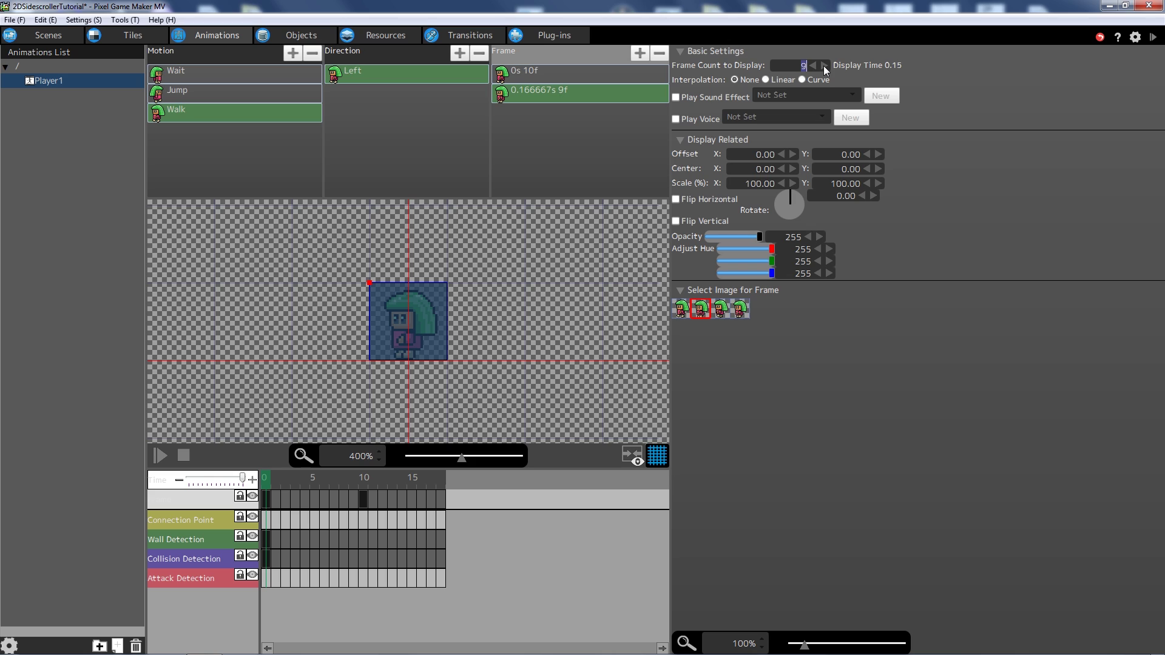
{"action": "left_click", "coordinate": [824, 65]}
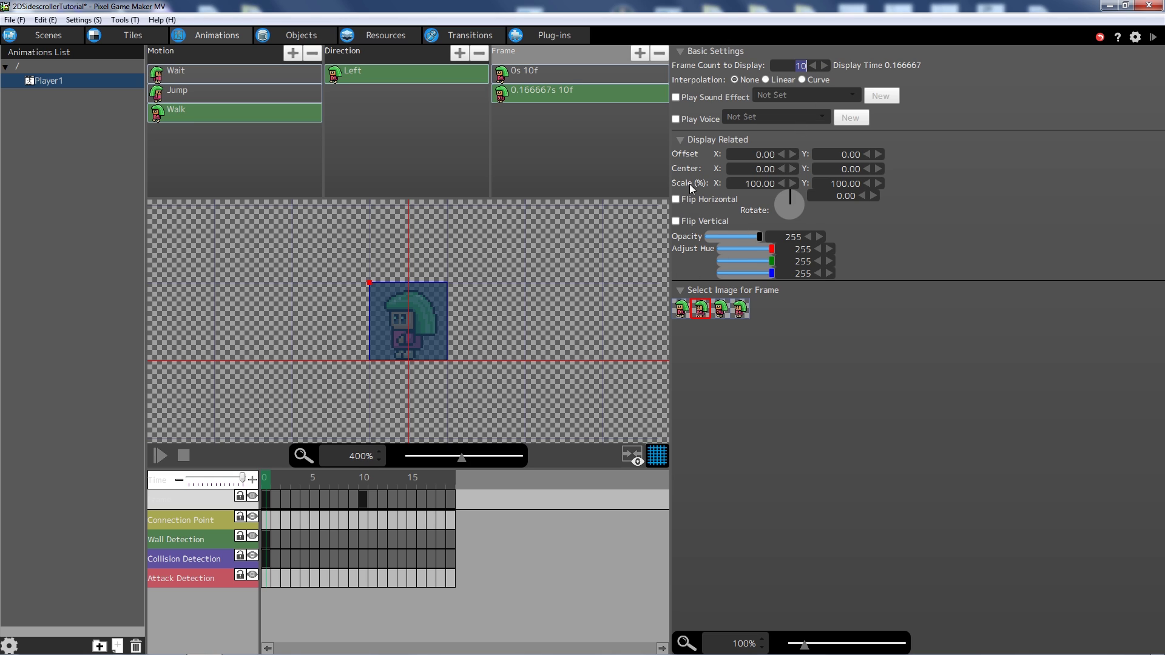
Add a third frame to Walk's Left direction with the third walk image and a display count of 10.
{"action": "left_click", "coordinate": [646, 53]}
{"action": "left_click", "coordinate": [724, 309]}
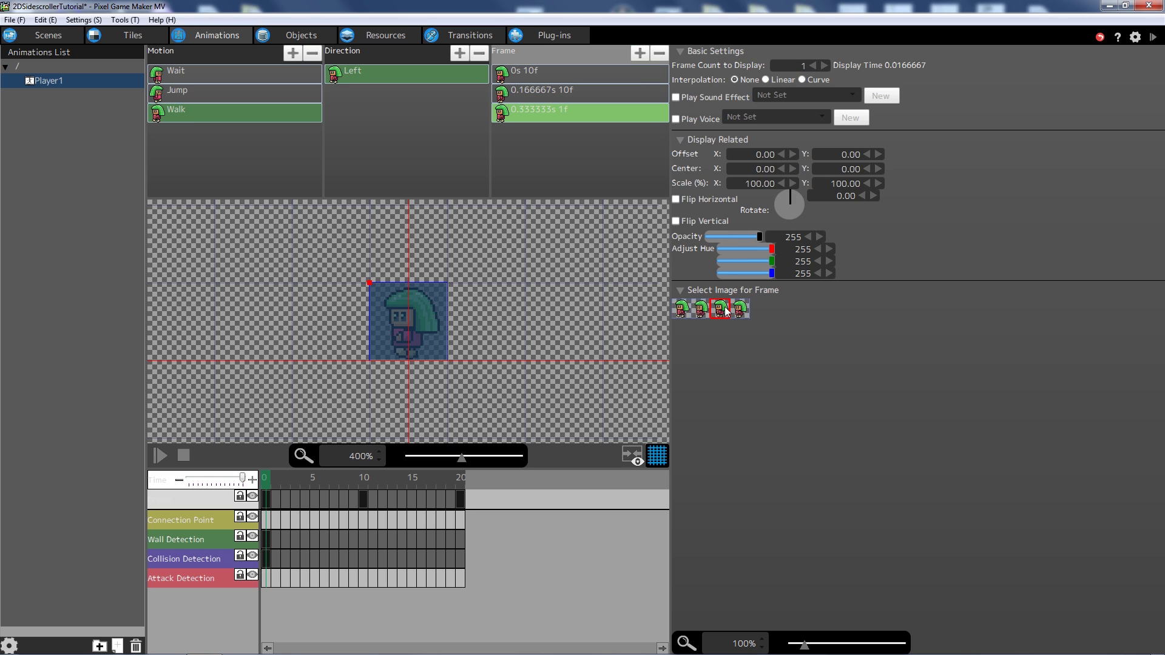
{"action": "left_click", "coordinate": [824, 65]}
{"action": "left_click", "coordinate": [824, 65]}
{"action": "left_click", "coordinate": [824, 65]}
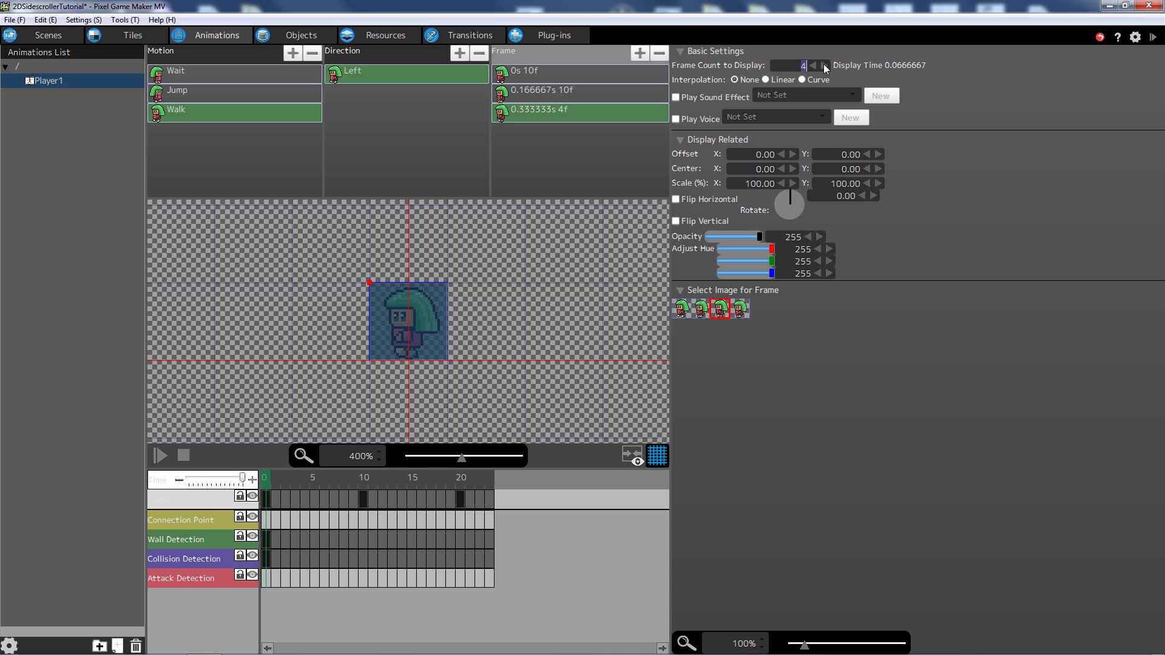
{"action": "left_click", "coordinate": [824, 65]}
{"action": "left_click", "coordinate": [824, 65]}
{"action": "left_click", "coordinate": [824, 65]}
{"action": "left_click", "coordinate": [824, 65]}
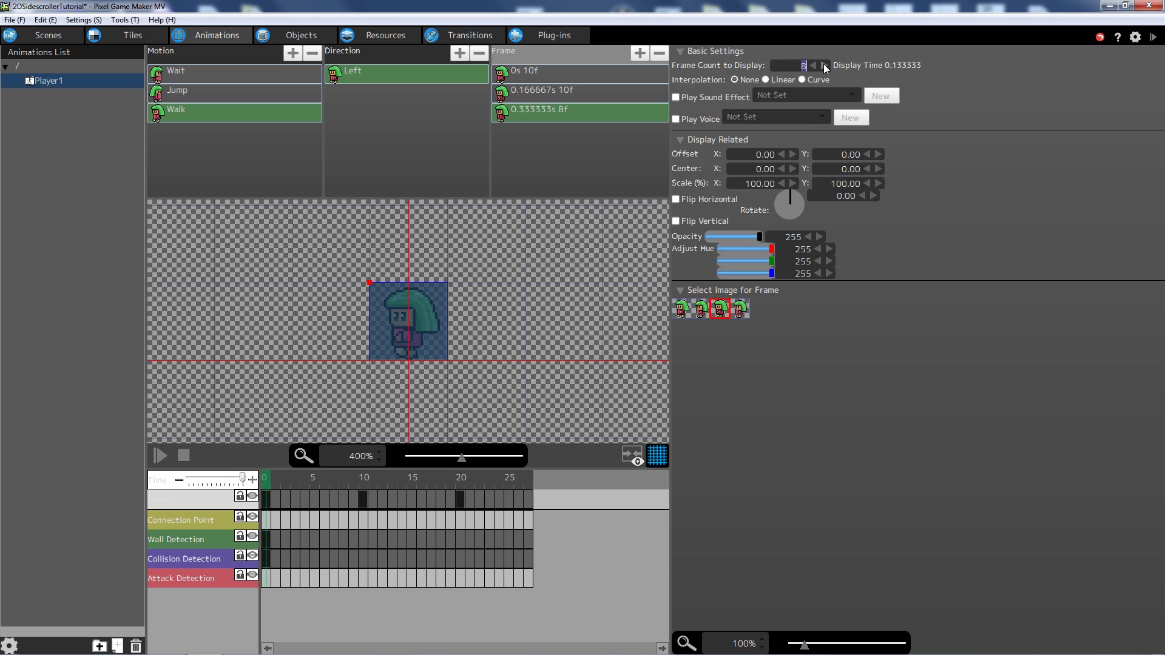
{"action": "left_click", "coordinate": [824, 65]}
{"action": "left_click", "coordinate": [824, 65]}
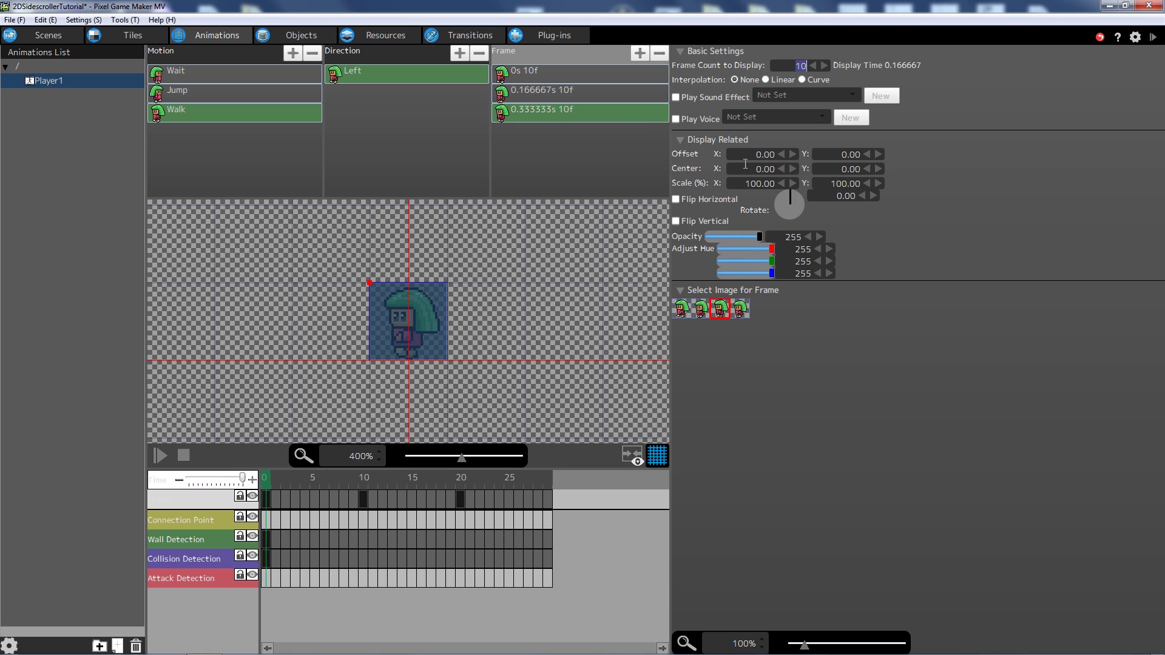
Add a fourth frame to Walk's Left direction with the fourth walk image and a display count of 10.
{"action": "left_click", "coordinate": [640, 53]}
{"action": "left_click", "coordinate": [740, 309]}
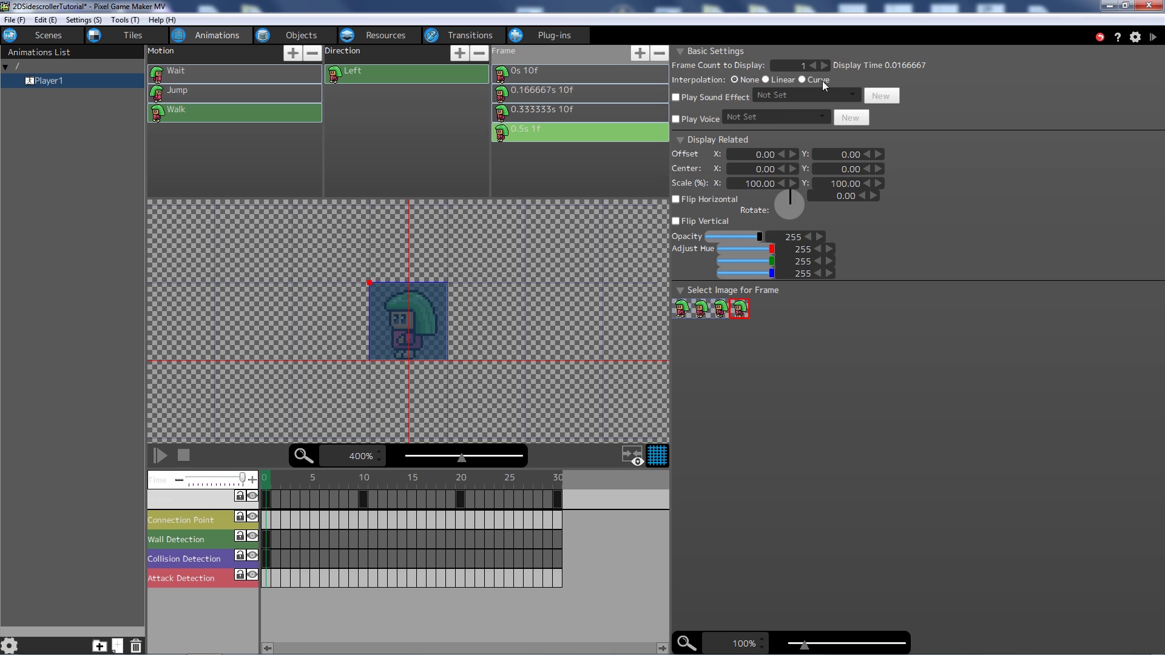
{"action": "left_click", "coordinate": [824, 65]}
{"action": "left_click", "coordinate": [824, 65]}
{"action": "left_click", "coordinate": [825, 65]}
{"action": "left_click", "coordinate": [824, 65]}
{"action": "left_click", "coordinate": [824, 65]}
{"action": "left_click", "coordinate": [824, 65]}
{"action": "left_click", "coordinate": [824, 65]}
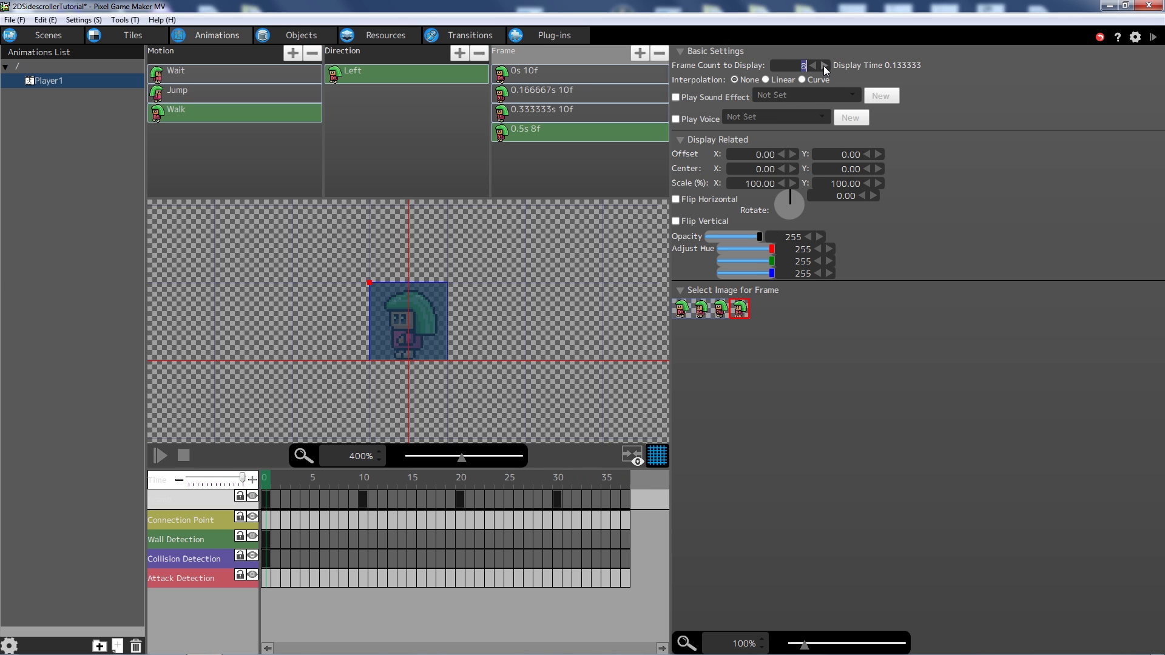
{"action": "left_click", "coordinate": [825, 65]}
{"action": "left_click", "coordinate": [825, 65]}
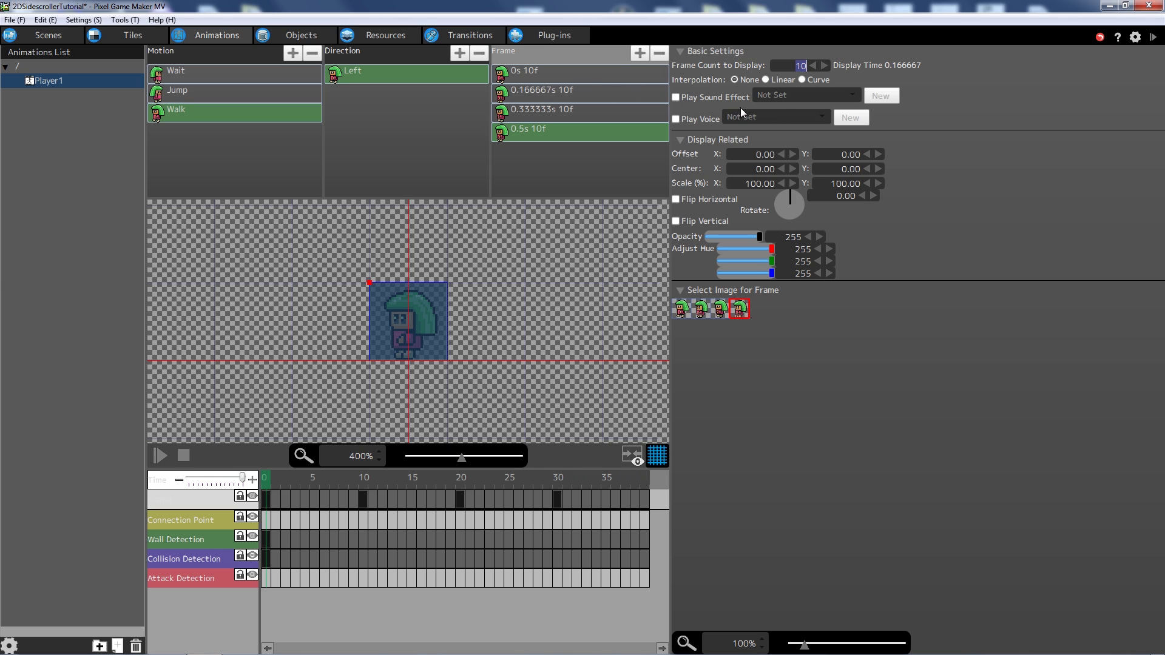
Turn on Infinite Loop for the Walk motion and compare its settings with the Jump motion.
{"action": "left_click", "coordinate": [264, 108]}
{"action": "left_click", "coordinate": [782, 133]}
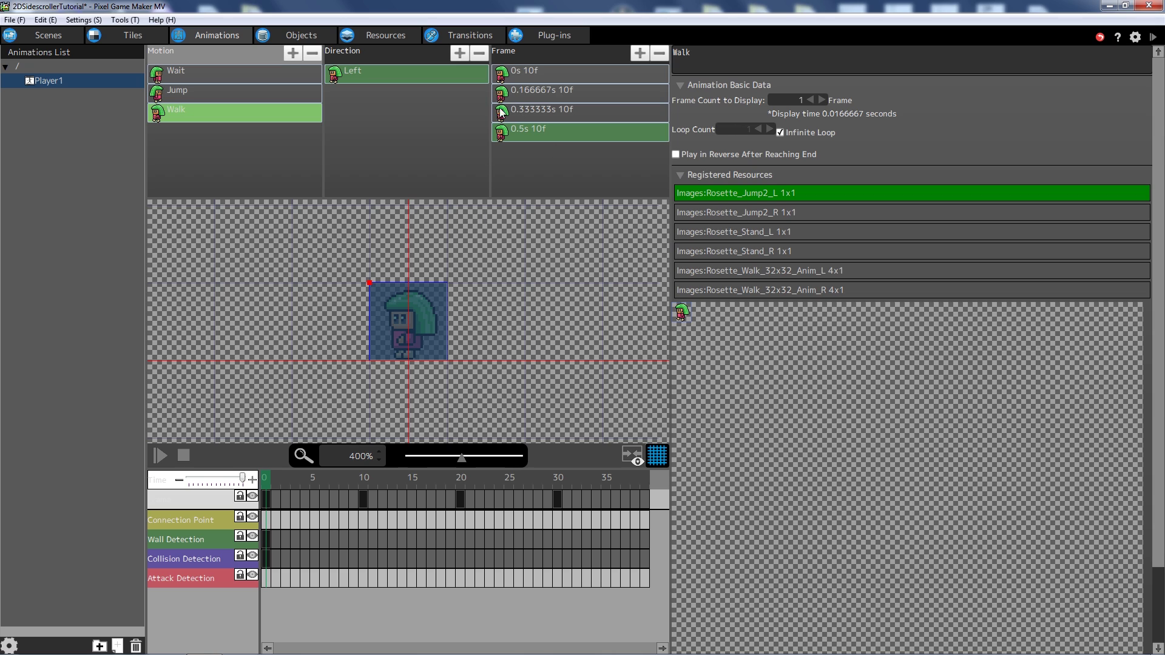
{"action": "left_click", "coordinate": [221, 97]}
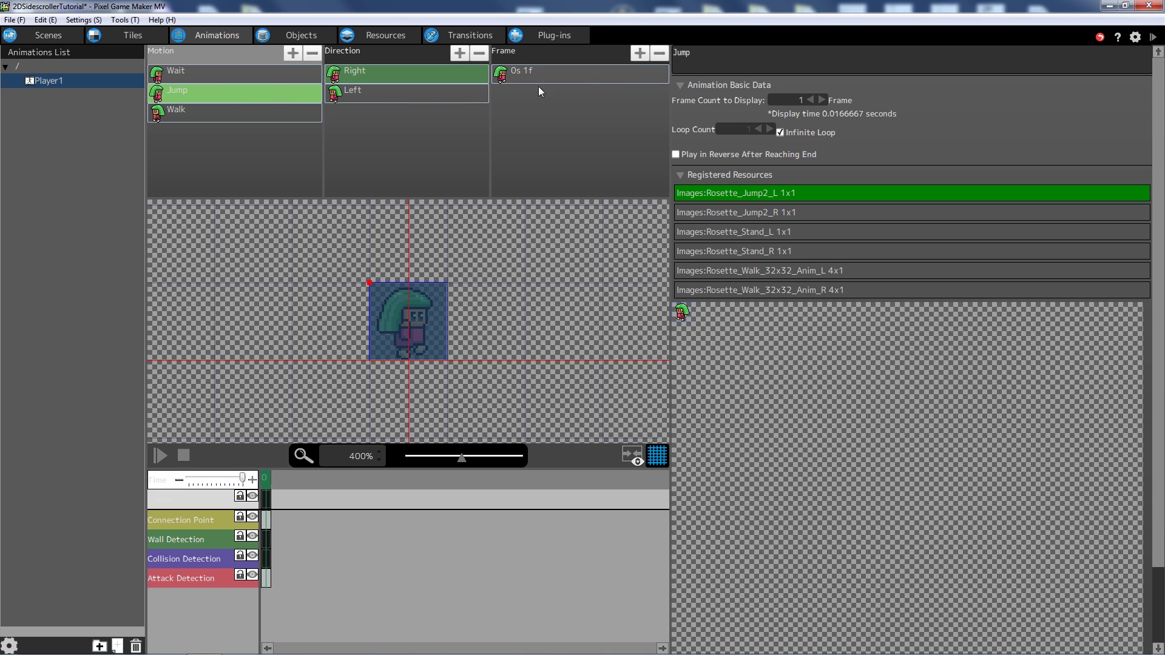
{"action": "left_click", "coordinate": [248, 113]}
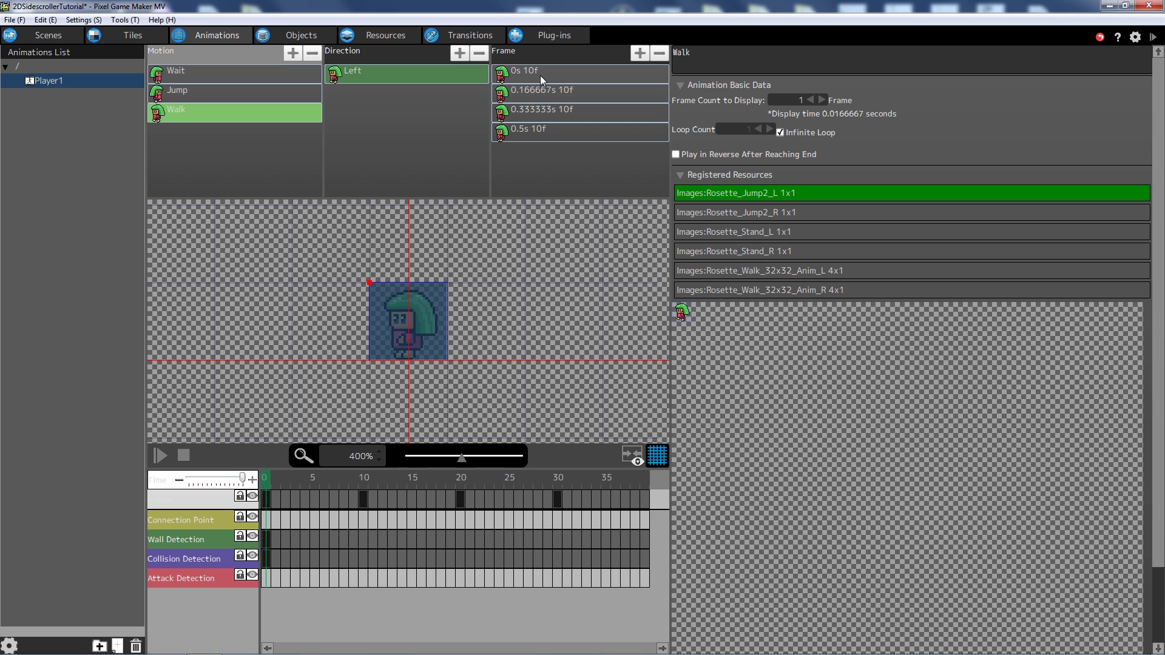
Play the Walk motion's Left animation from its first frame to check the looping, and return to the start of the timeline.
{"action": "left_click", "coordinate": [540, 75]}
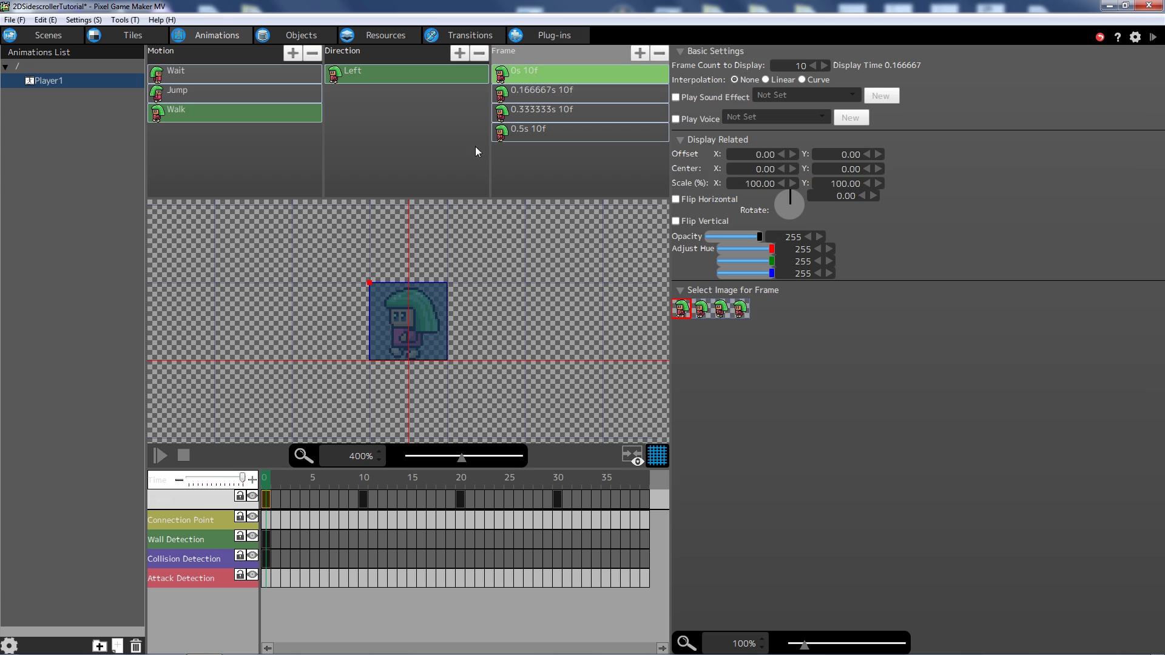
{"action": "left_click", "coordinate": [156, 463]}
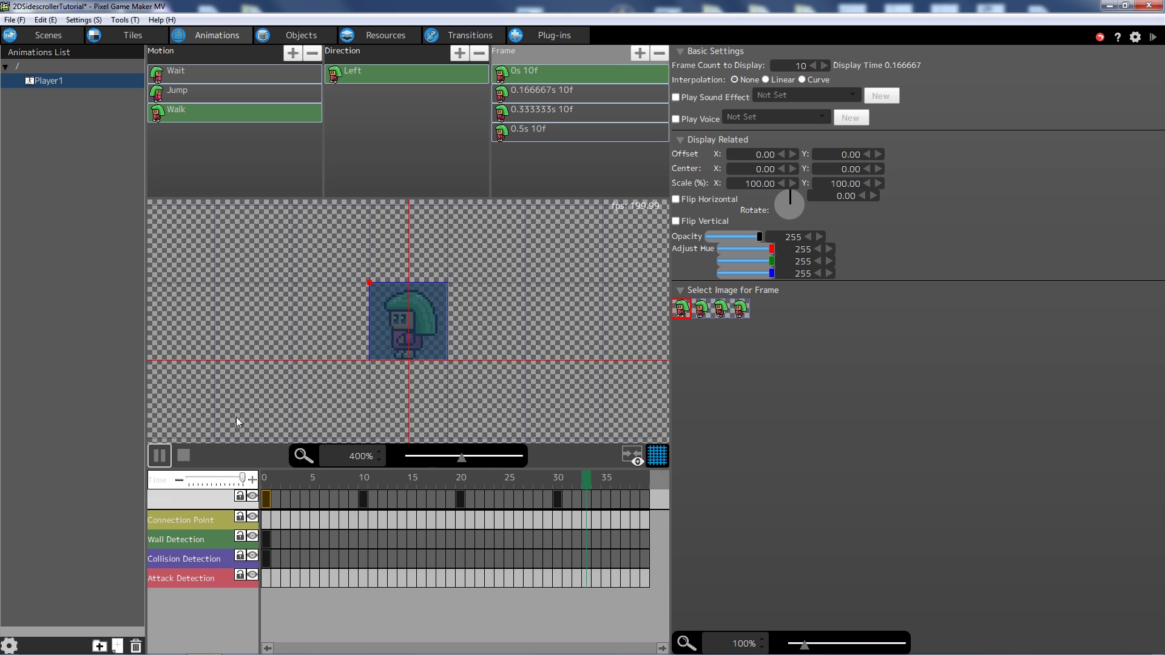
{"action": "left_click", "coordinate": [160, 455]}
{"action": "left_click", "coordinate": [159, 459]}
{"action": "key", "text": "space"}
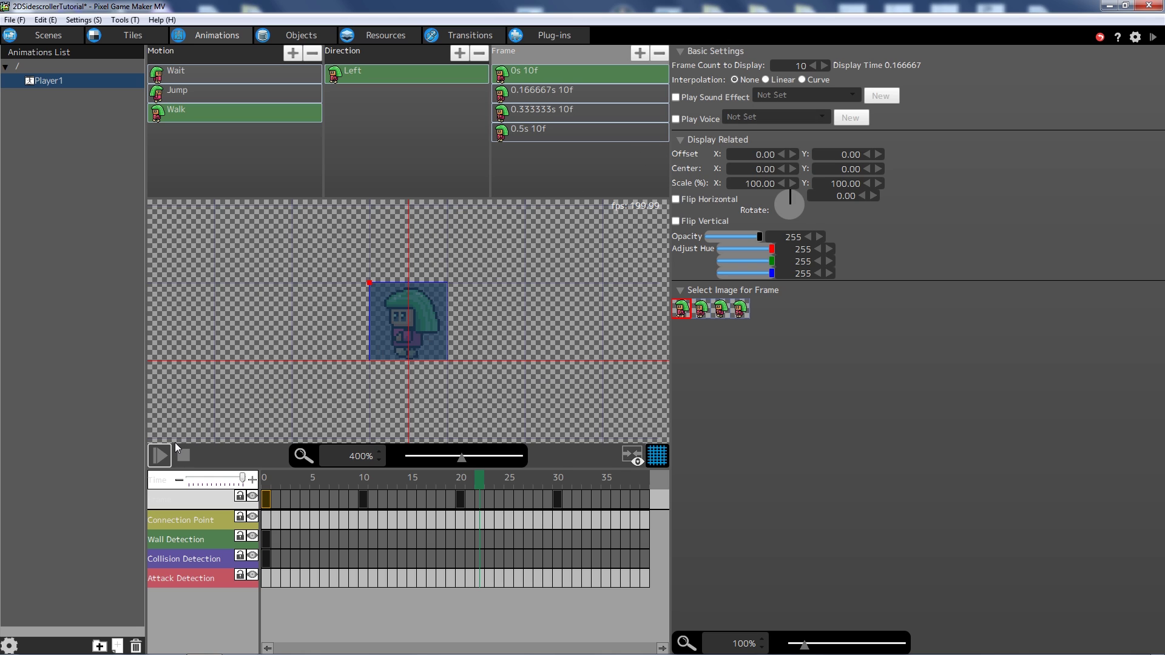
{"action": "left_click", "coordinate": [161, 456]}
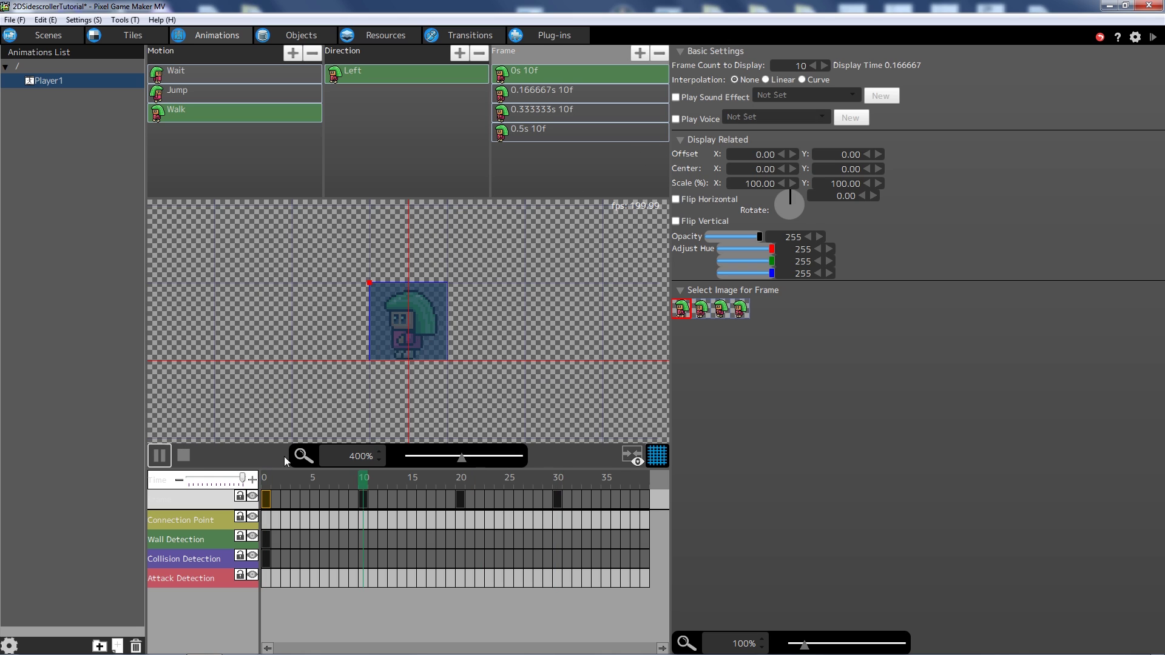
{"action": "left_click", "coordinate": [283, 538]}
{"action": "left_click", "coordinate": [262, 483]}
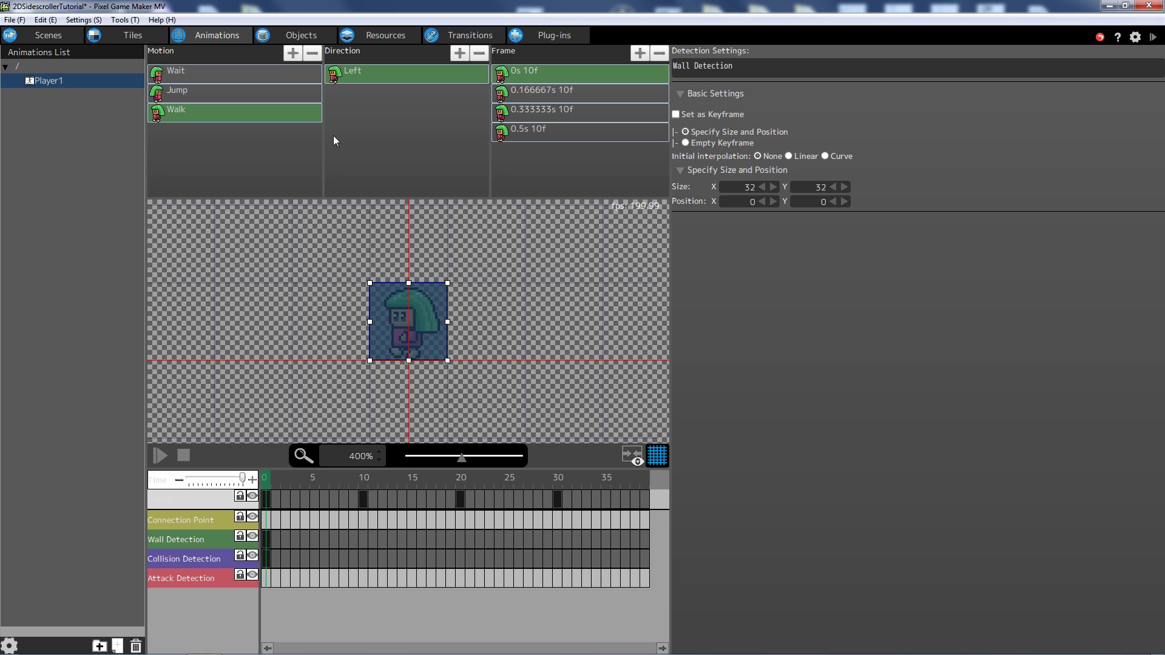
Add a second direction to the Walk motion and assign Rosette_Walk_32x32_Anim_R as its frame resource.
{"action": "left_click", "coordinate": [360, 108]}
{"action": "right_click", "coordinate": [359, 110]}
{"action": "left_click", "coordinate": [398, 118]}
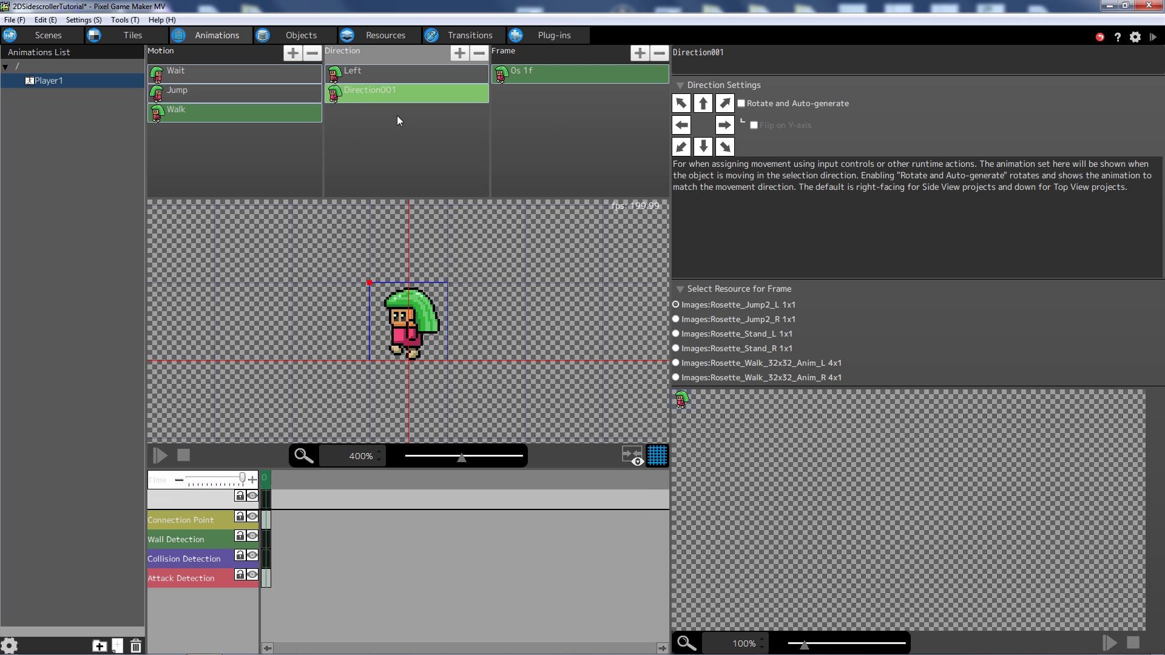
{"action": "left_click", "coordinate": [677, 377]}
{"action": "left_click", "coordinate": [620, 369]}
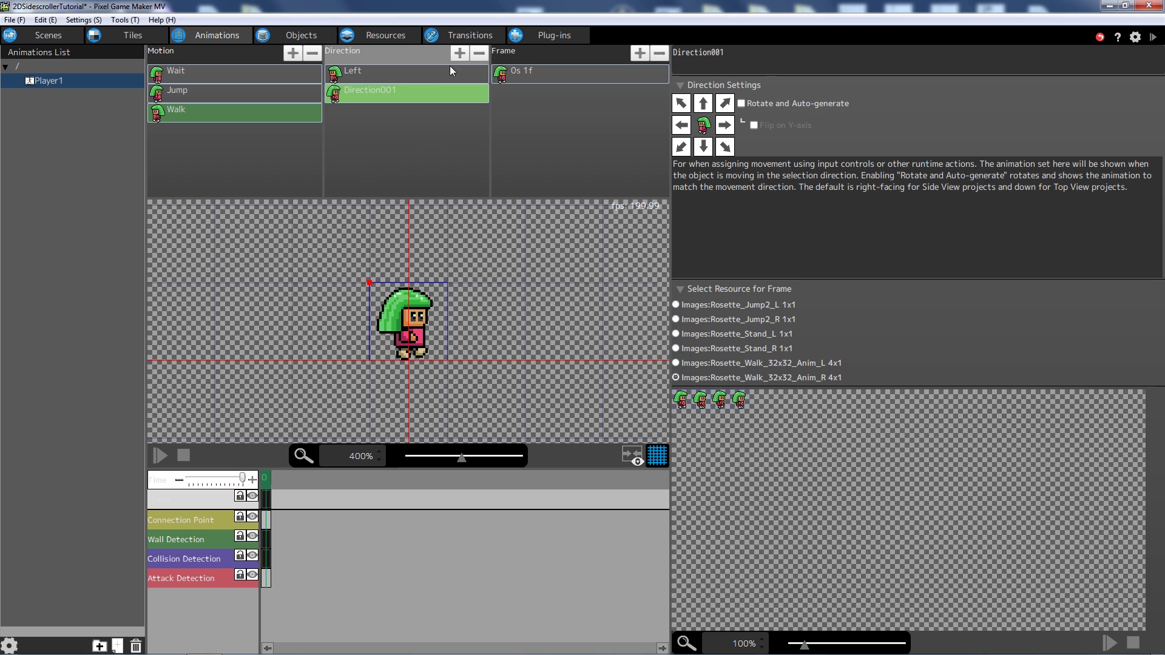
Rename the Walk motion's new direction as Right.
{"action": "double_click", "coordinate": [396, 94]}
{"action": "type", "text": "R"}
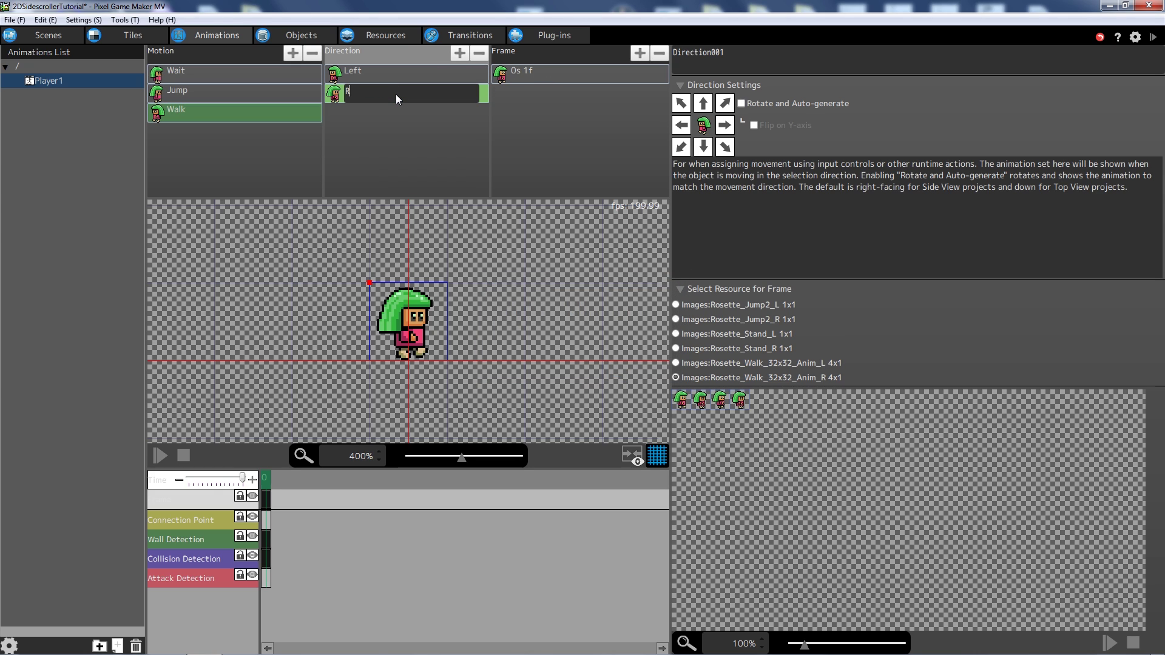
{"action": "type", "text": "ight"}
{"action": "key", "text": "Return"}
Add three more frames to the Walk motion's Right direction.
{"action": "left_click", "coordinate": [550, 80]}
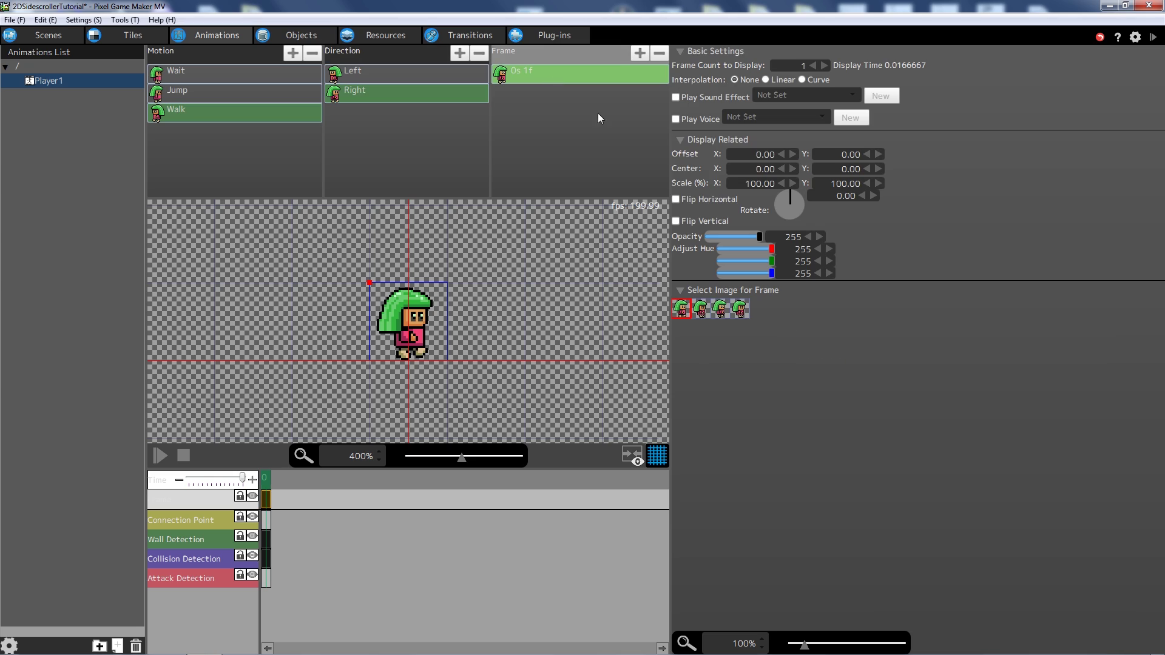
{"action": "left_click", "coordinate": [639, 53]}
{"action": "left_click", "coordinate": [640, 52]}
{"action": "left_click", "coordinate": [639, 53]}
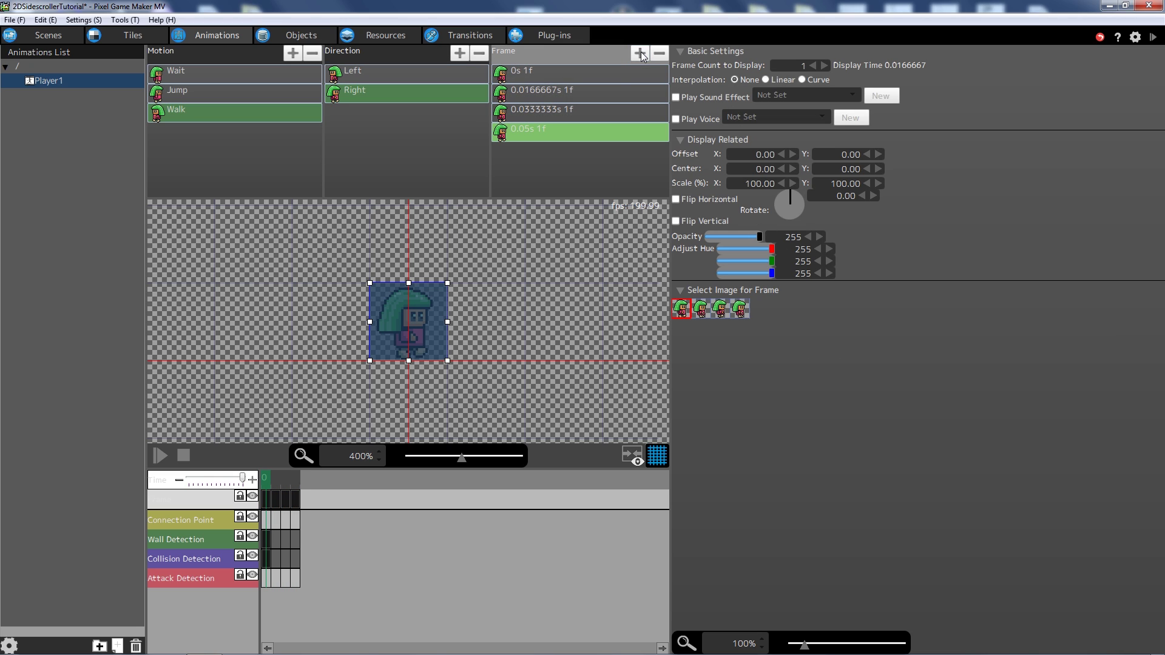
Set the display count of the first frame in Walk's Right direction to 10.
{"action": "left_click", "coordinate": [585, 71]}
{"action": "left_click", "coordinate": [825, 65]}
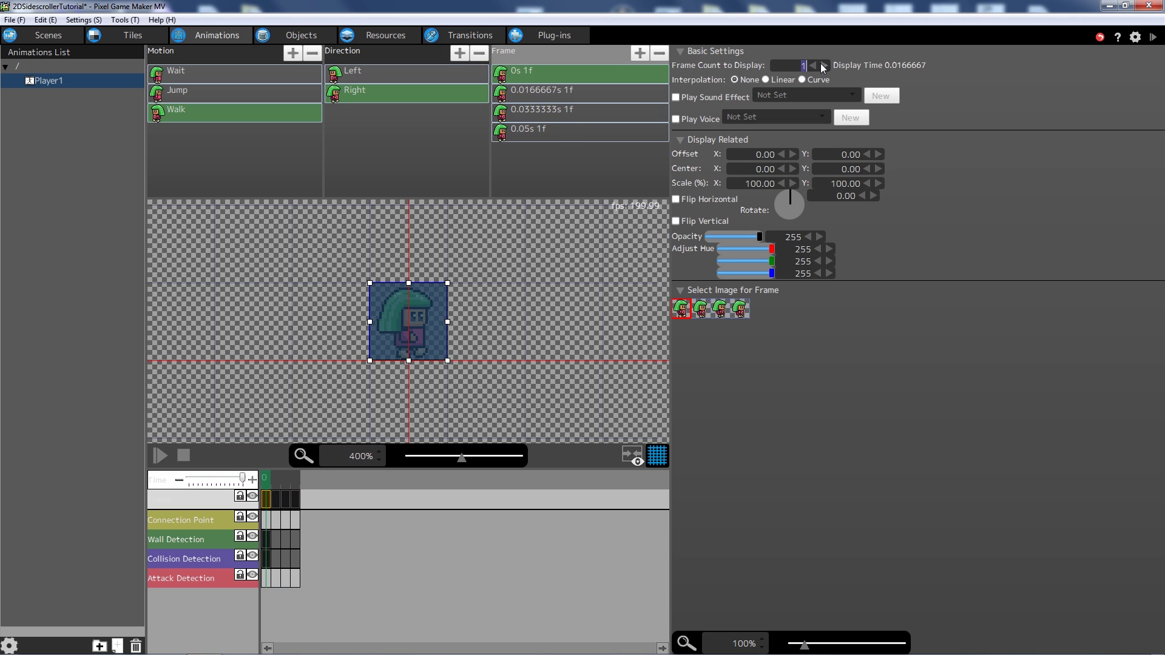
{"action": "left_click", "coordinate": [824, 65]}
{"action": "left_click", "coordinate": [824, 65]}
{"action": "left_click", "coordinate": [824, 65]}
{"action": "left_click", "coordinate": [824, 65]}
{"action": "left_click", "coordinate": [824, 65]}
{"action": "left_click", "coordinate": [824, 65]}
{"action": "left_click", "coordinate": [824, 65]}
{"action": "left_click", "coordinate": [824, 65]}
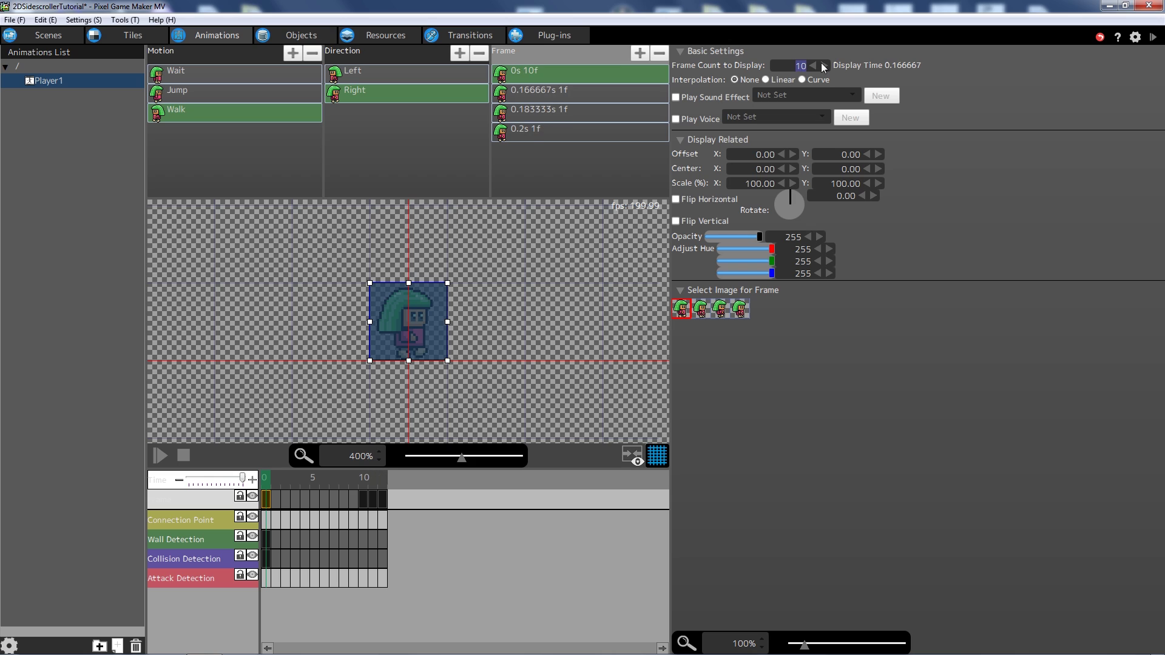
Assign the second walk image to the second frame of Walk's Right direction and set its display count to 10.
{"action": "left_click", "coordinate": [563, 90]}
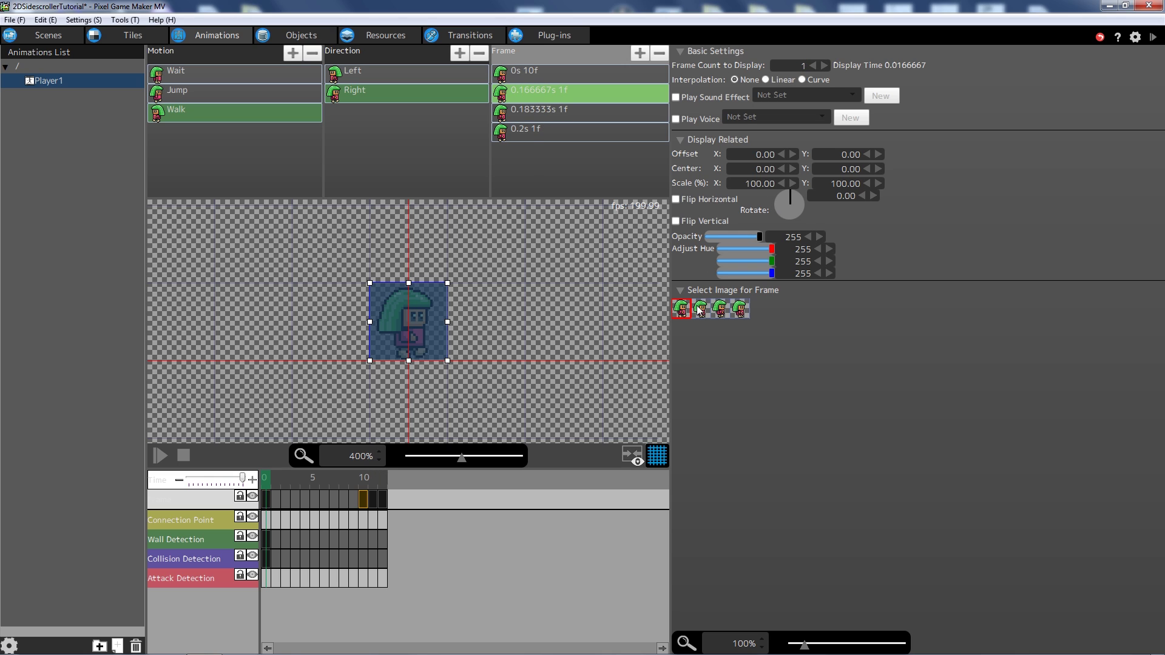
{"action": "left_click", "coordinate": [701, 311]}
{"action": "left_click", "coordinate": [824, 65]}
{"action": "left_click", "coordinate": [824, 65]}
{"action": "left_click", "coordinate": [824, 65]}
{"action": "left_click", "coordinate": [825, 64]}
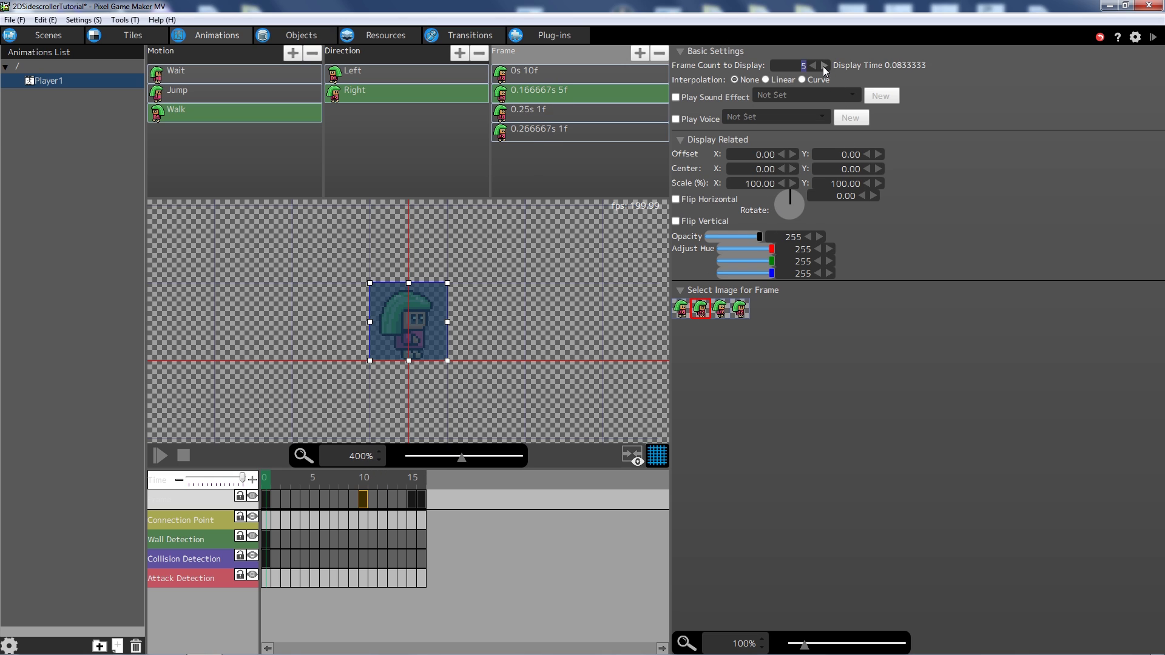
{"action": "left_click", "coordinate": [825, 65]}
{"action": "left_click", "coordinate": [824, 65]}
{"action": "left_click", "coordinate": [824, 65]}
{"action": "left_click", "coordinate": [824, 65]}
{"action": "left_click", "coordinate": [824, 65]}
Assign the third walk image to the third frame of Walk's Right direction and set its display count to 10.
{"action": "left_click", "coordinate": [591, 114]}
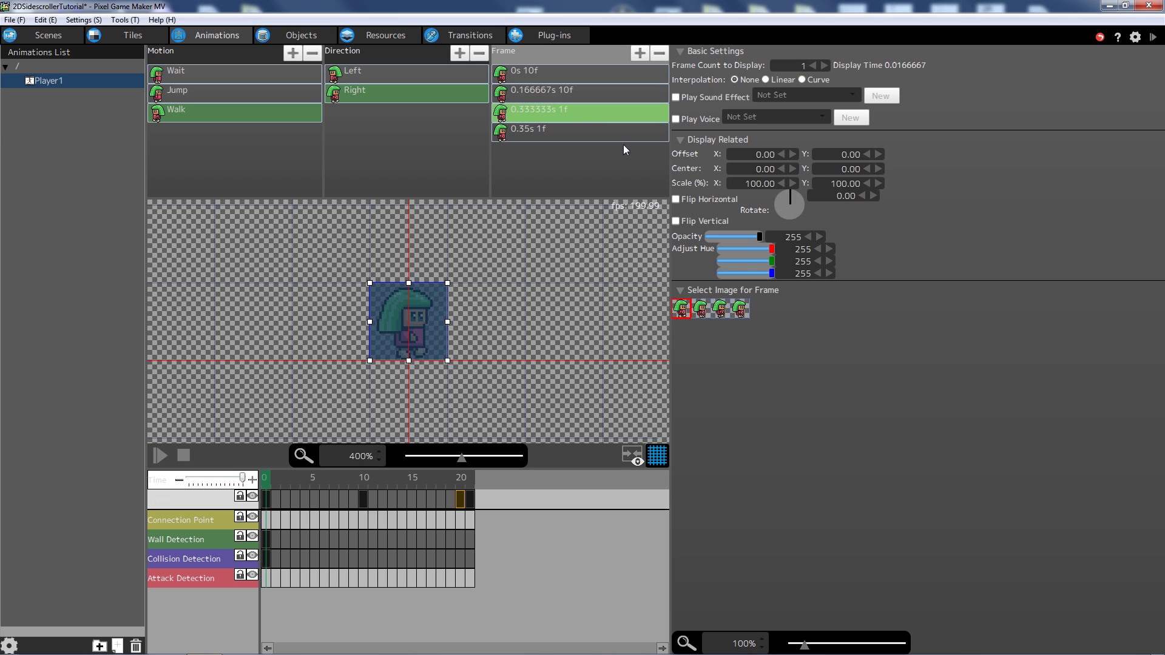
{"action": "left_click", "coordinate": [720, 310]}
{"action": "left_click", "coordinate": [825, 65]}
{"action": "left_click", "coordinate": [824, 64]}
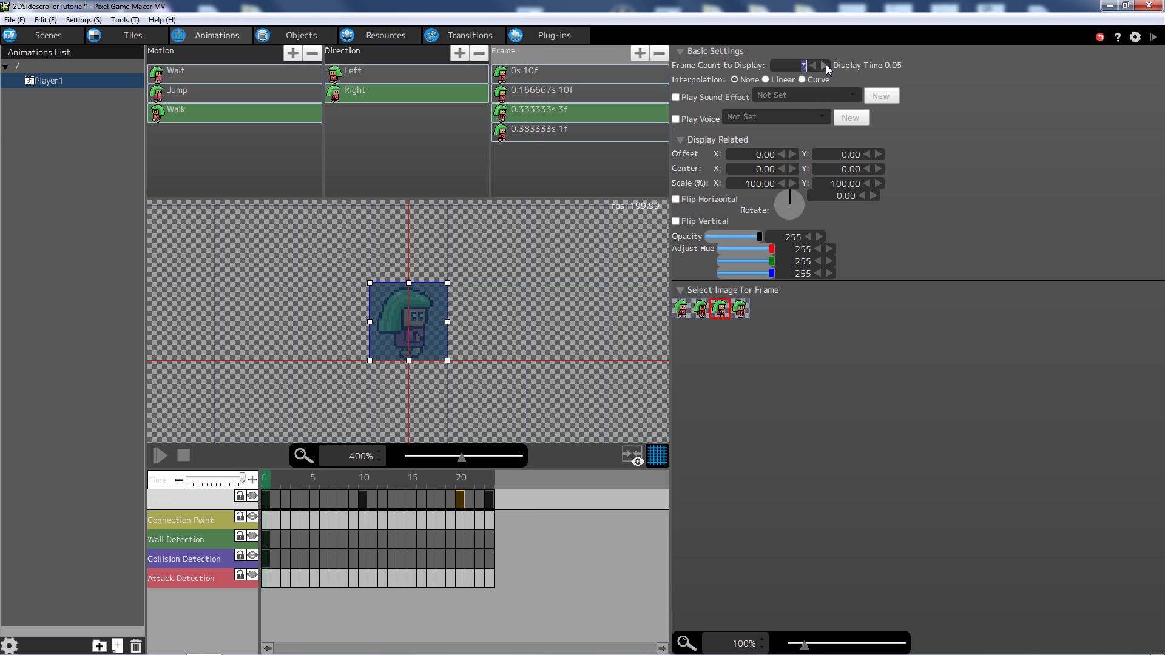
{"action": "left_click", "coordinate": [825, 65]}
{"action": "left_click", "coordinate": [824, 65]}
{"action": "left_click", "coordinate": [824, 65]}
{"action": "left_click", "coordinate": [824, 65]}
{"action": "left_click", "coordinate": [824, 65]}
{"action": "left_click", "coordinate": [824, 65]}
{"action": "left_click", "coordinate": [824, 65]}
Assign the fourth walk image to the fourth frame of Walk's Right direction and set its display count to 10.
{"action": "left_click", "coordinate": [555, 128]}
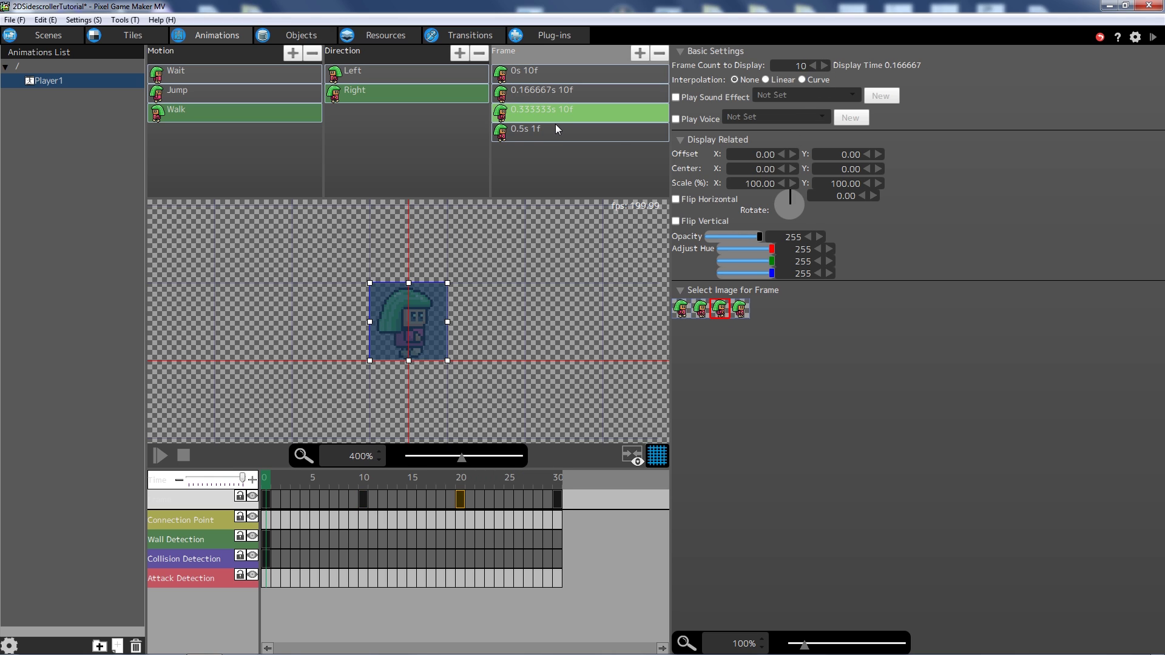
{"action": "left_click", "coordinate": [740, 309]}
{"action": "left_click", "coordinate": [824, 65]}
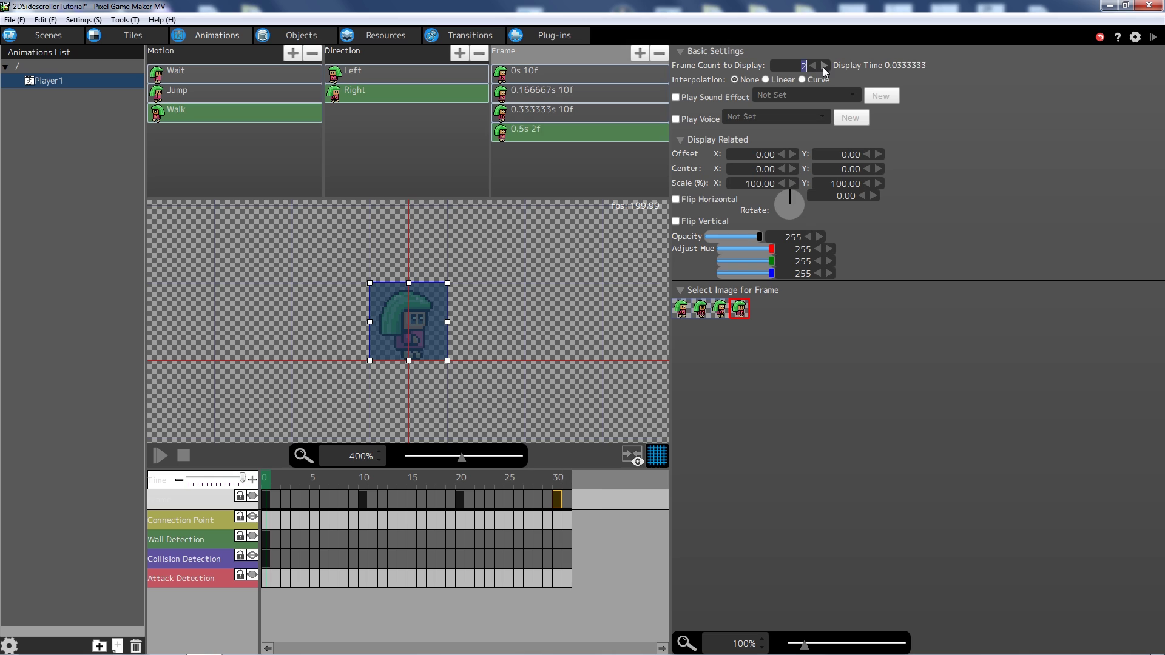
{"action": "left_click", "coordinate": [824, 66]}
{"action": "left_click", "coordinate": [823, 66]}
{"action": "left_click", "coordinate": [824, 65]}
{"action": "left_click", "coordinate": [824, 65]}
{"action": "left_click", "coordinate": [823, 66]}
{"action": "left_click", "coordinate": [823, 66]}
{"action": "left_click", "coordinate": [823, 66]}
{"action": "left_click", "coordinate": [823, 65]}
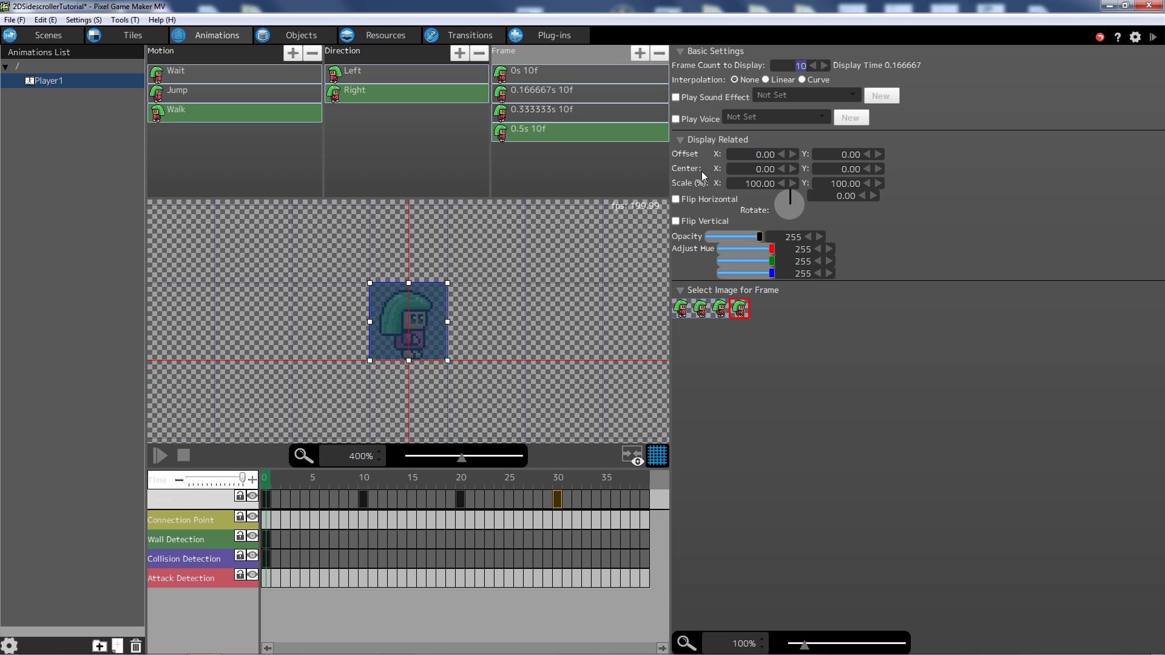
Save the project.
{"action": "left_click", "coordinate": [13, 20]}
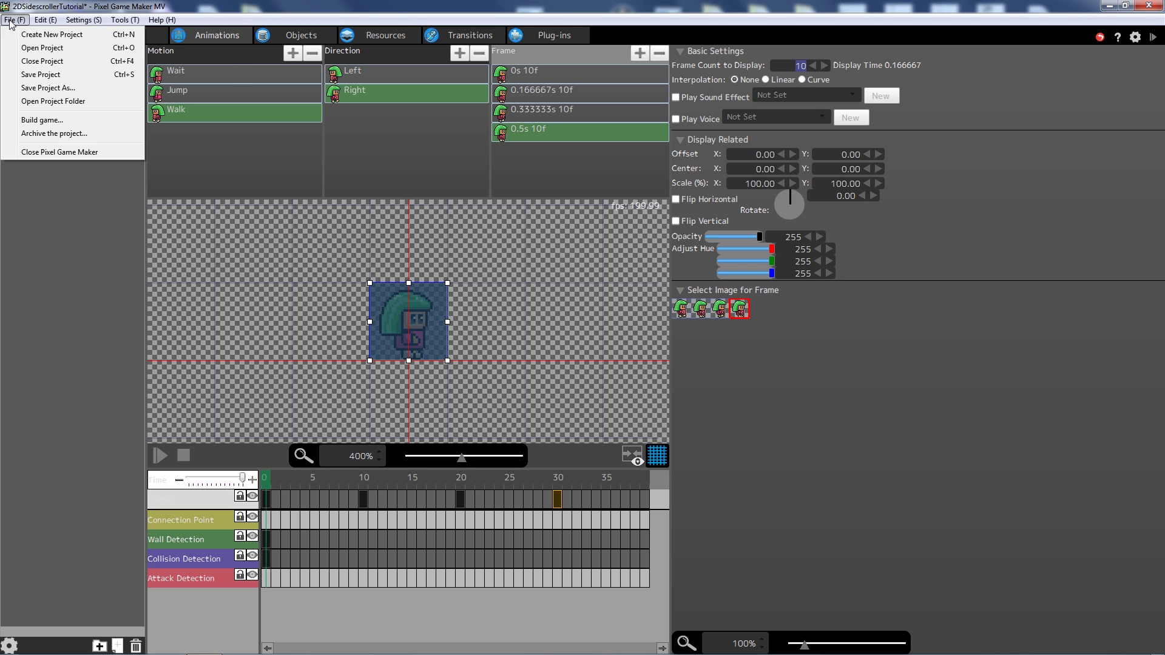
{"action": "left_click", "coordinate": [40, 74]}
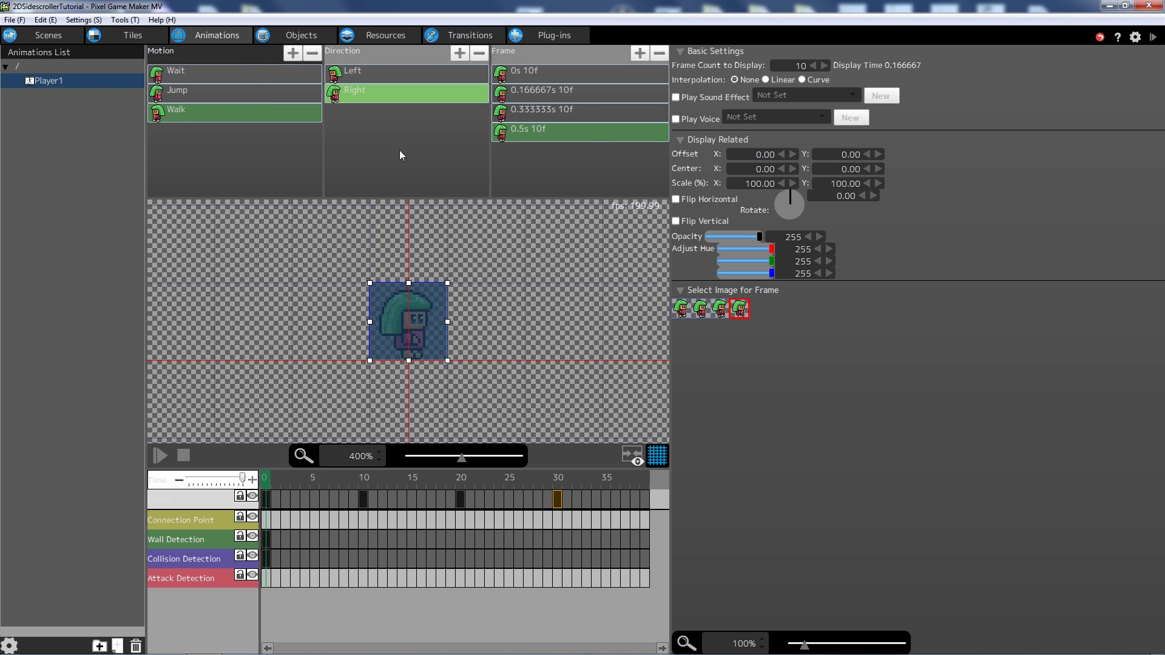
{"action": "left_click", "coordinate": [184, 90]}
{"action": "double_click", "coordinate": [195, 113]}
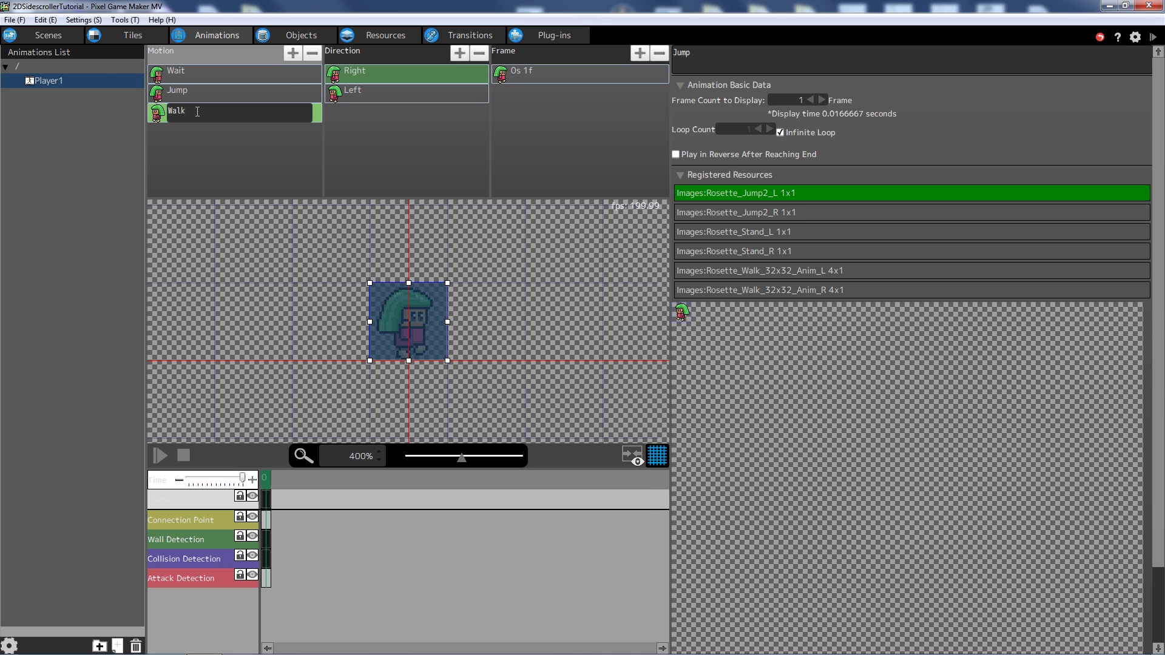
{"action": "key", "text": "Return"}
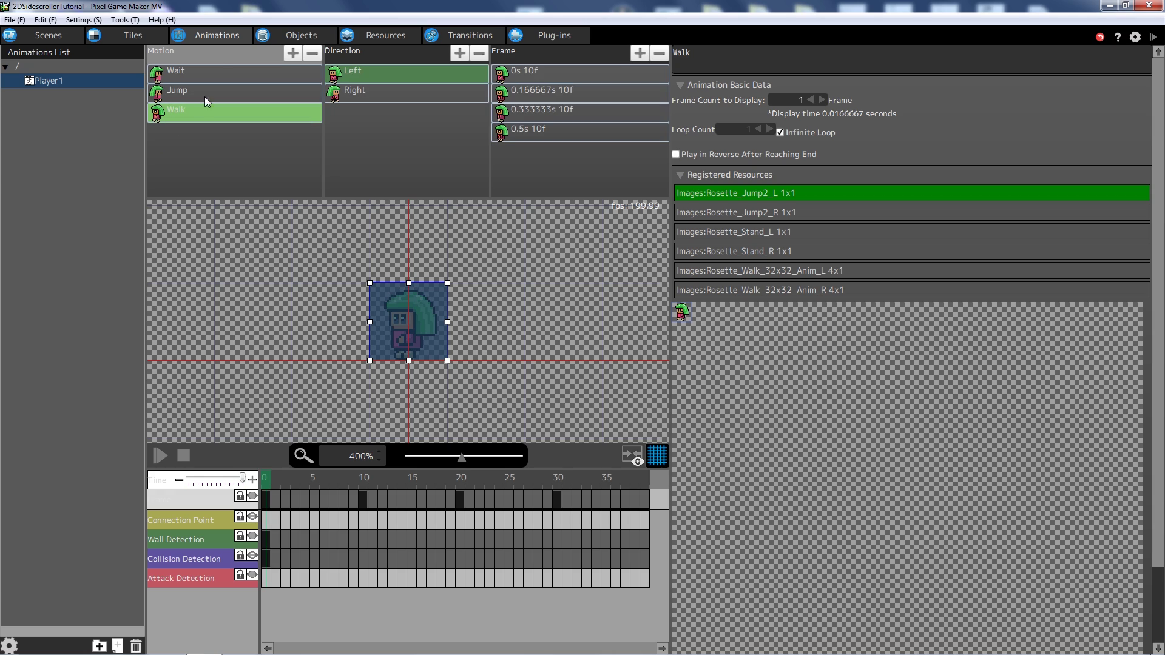
Add an object named Player1 that uses the Player1 animation and is controlled by input device.
{"action": "left_click", "coordinate": [305, 36]}
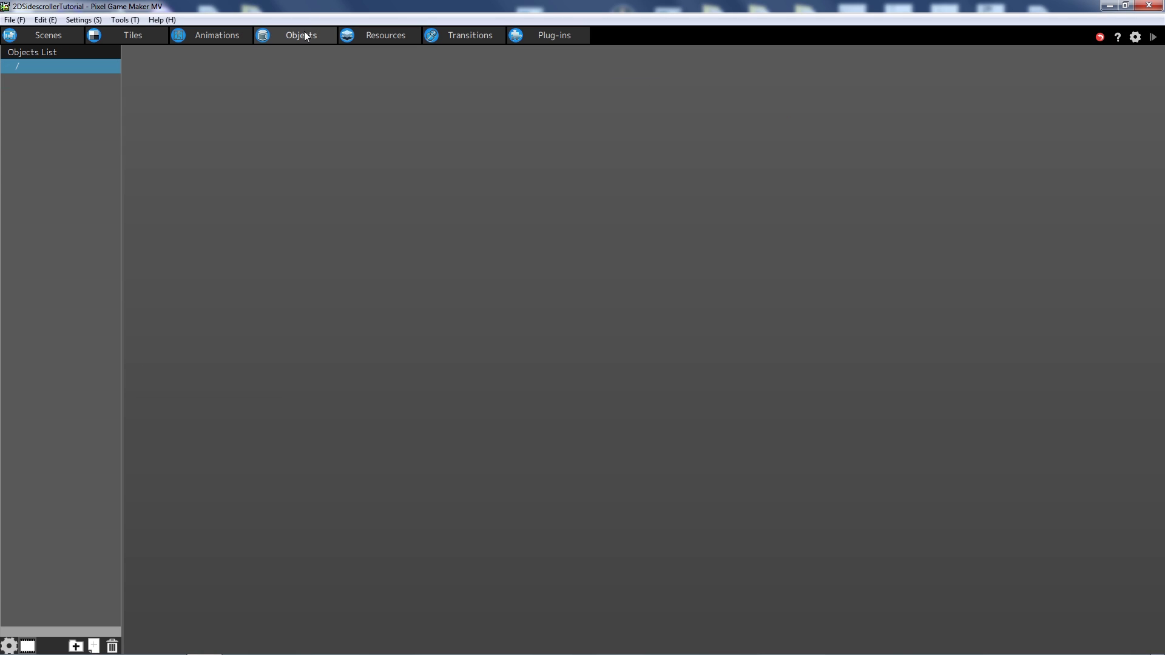
{"action": "right_click", "coordinate": [42, 93]}
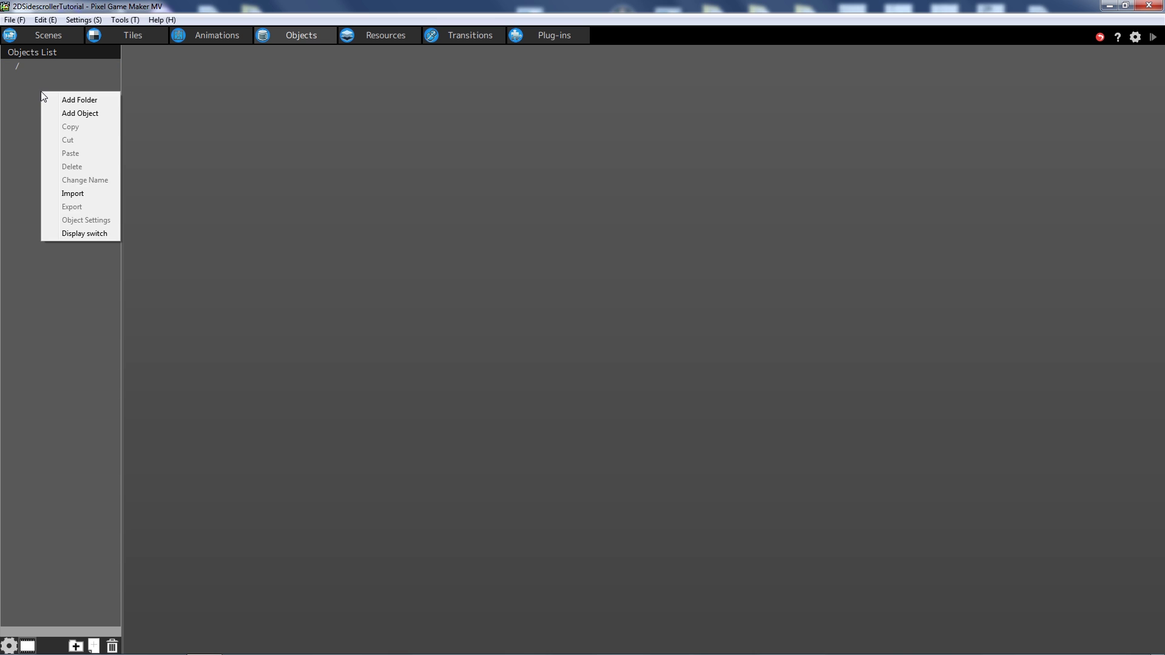
{"action": "left_click", "coordinate": [82, 114]}
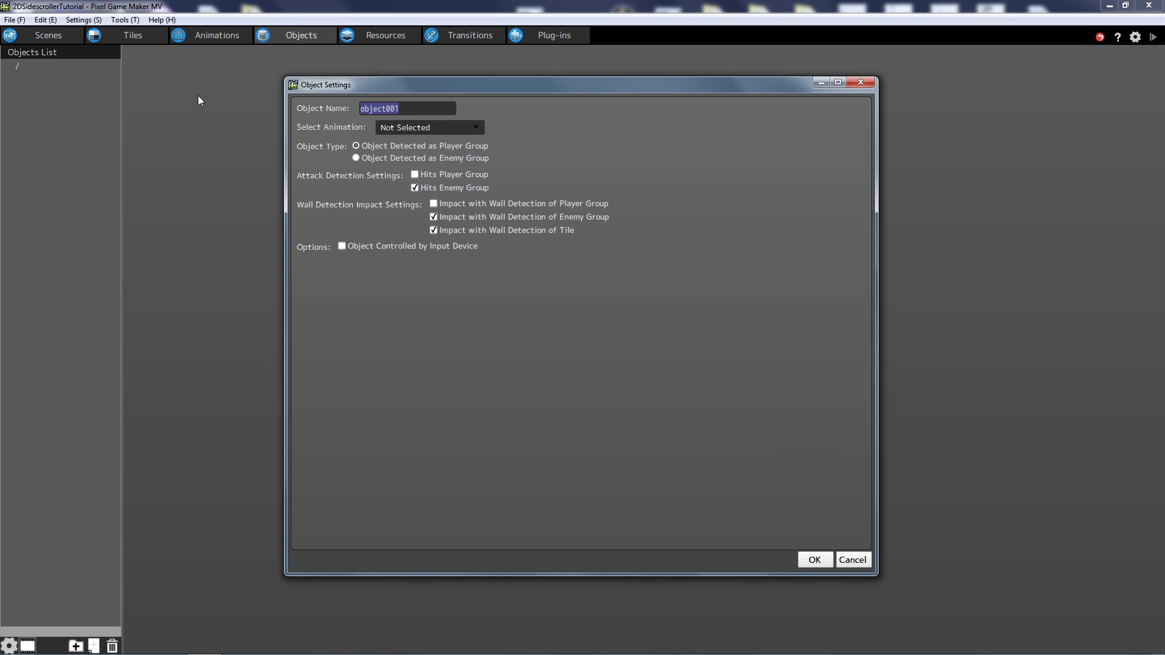
{"action": "type", "text": "Player1"}
{"action": "left_click", "coordinate": [402, 129]}
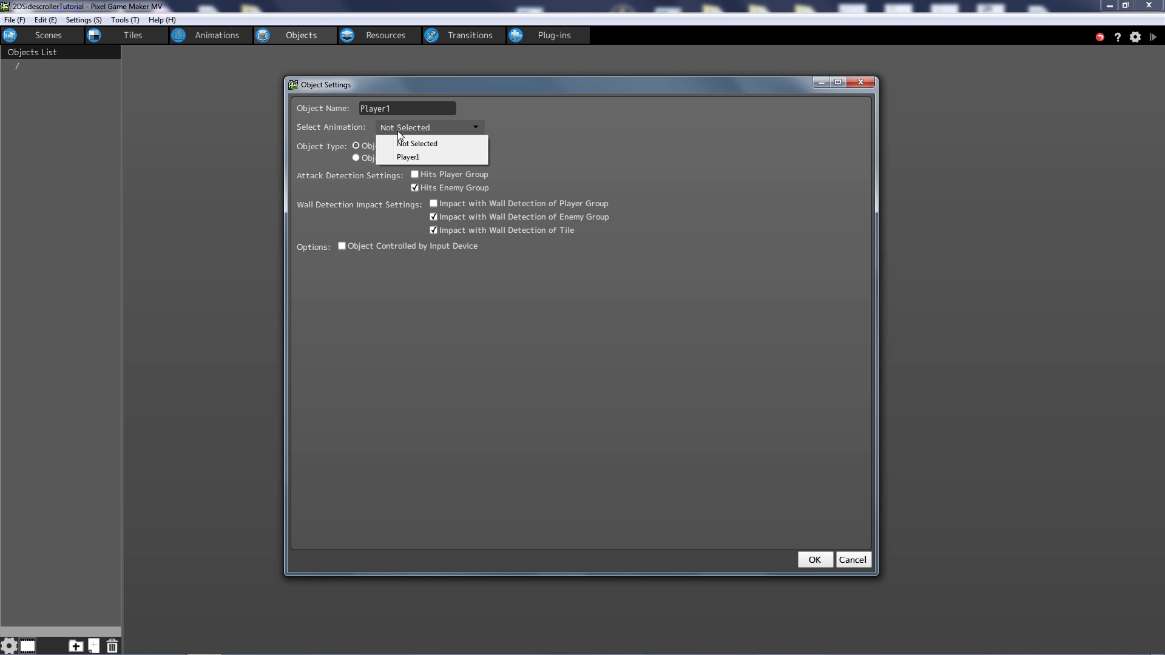
{"action": "left_click", "coordinate": [419, 157]}
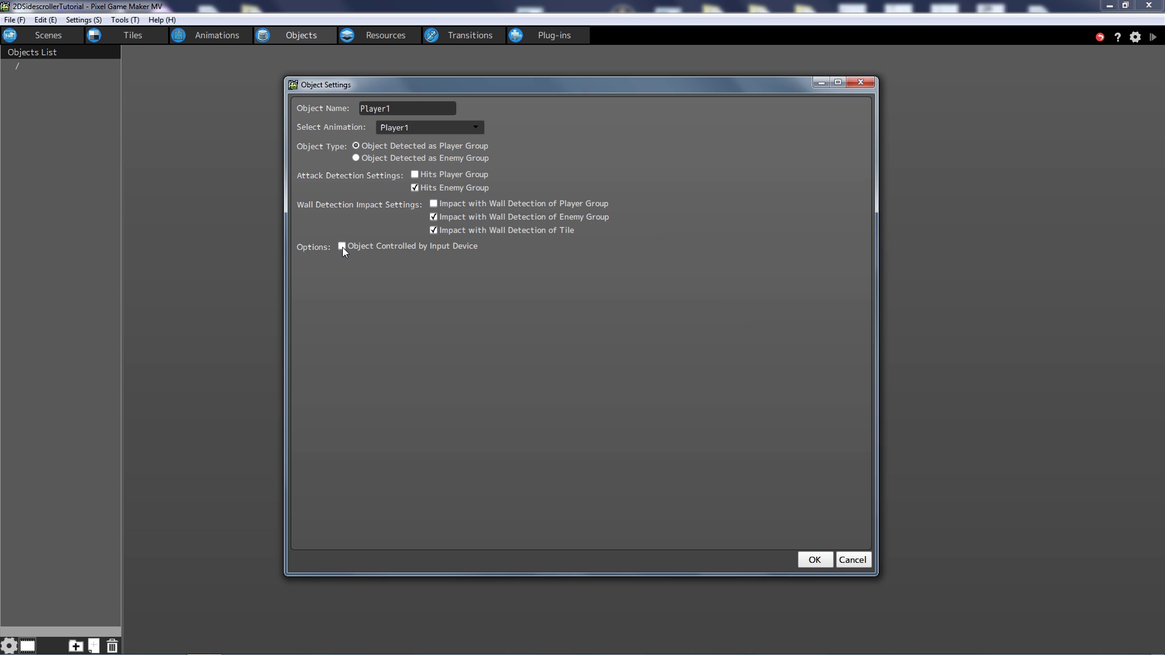
{"action": "left_click", "coordinate": [342, 246]}
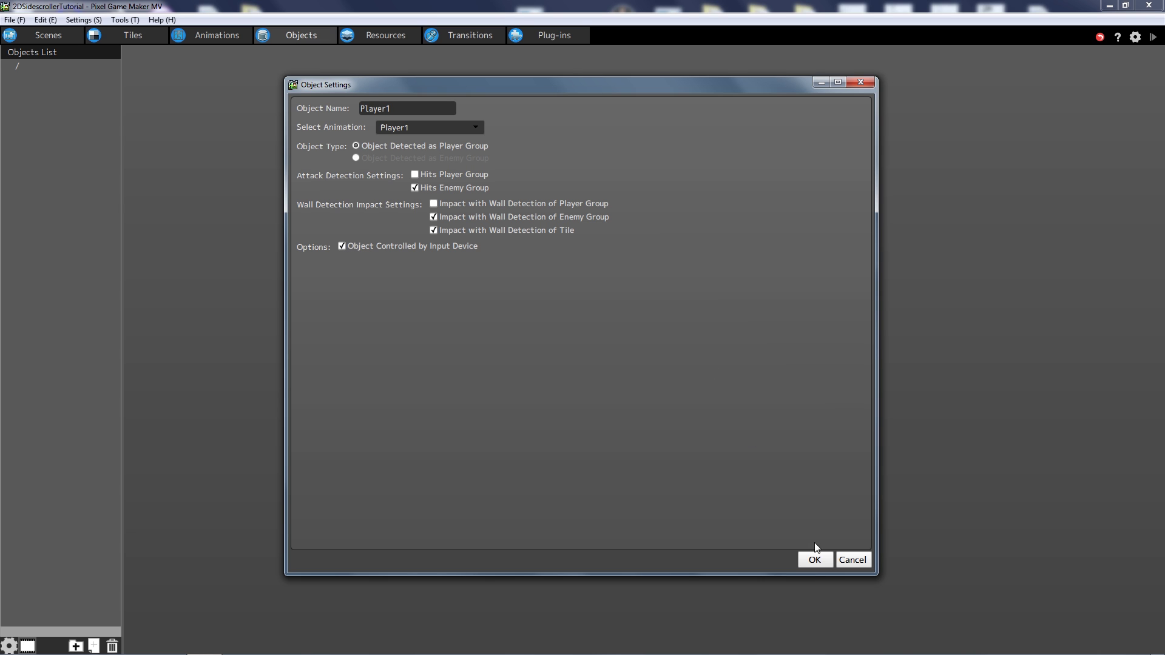
{"action": "left_click", "coordinate": [817, 559]}
{"action": "left_click", "coordinate": [814, 560]}
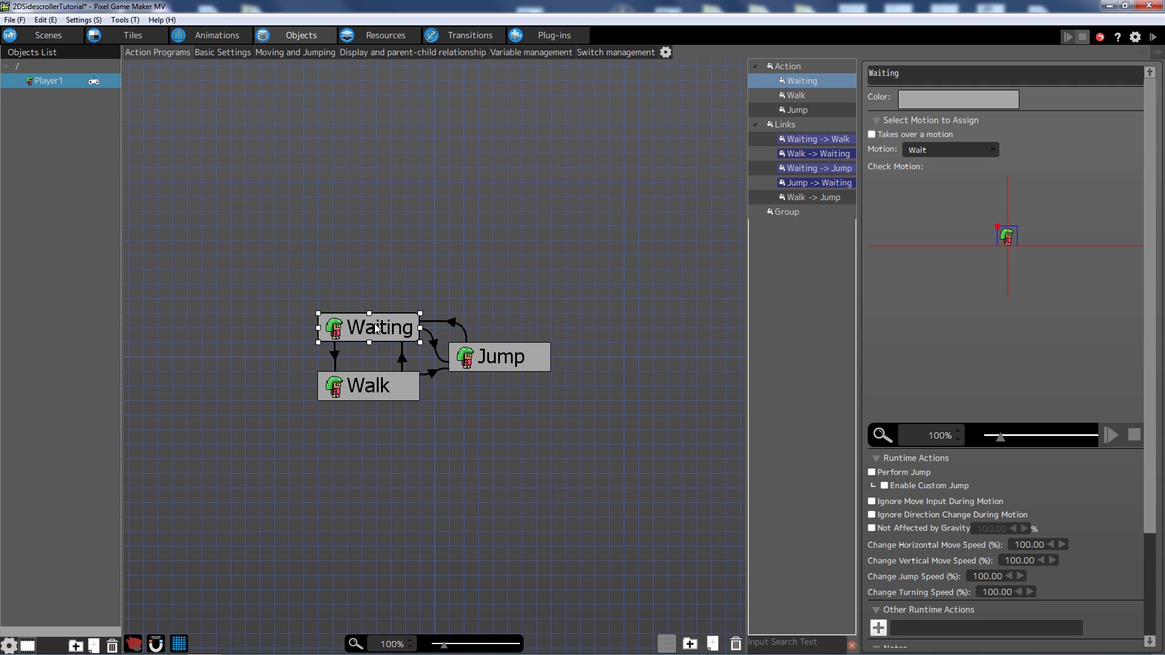
Review Player1's Waiting, Walk and Jump actions and check the motion choices available for Waiting.
{"action": "left_click", "coordinate": [495, 357]}
{"action": "left_click", "coordinate": [396, 333]}
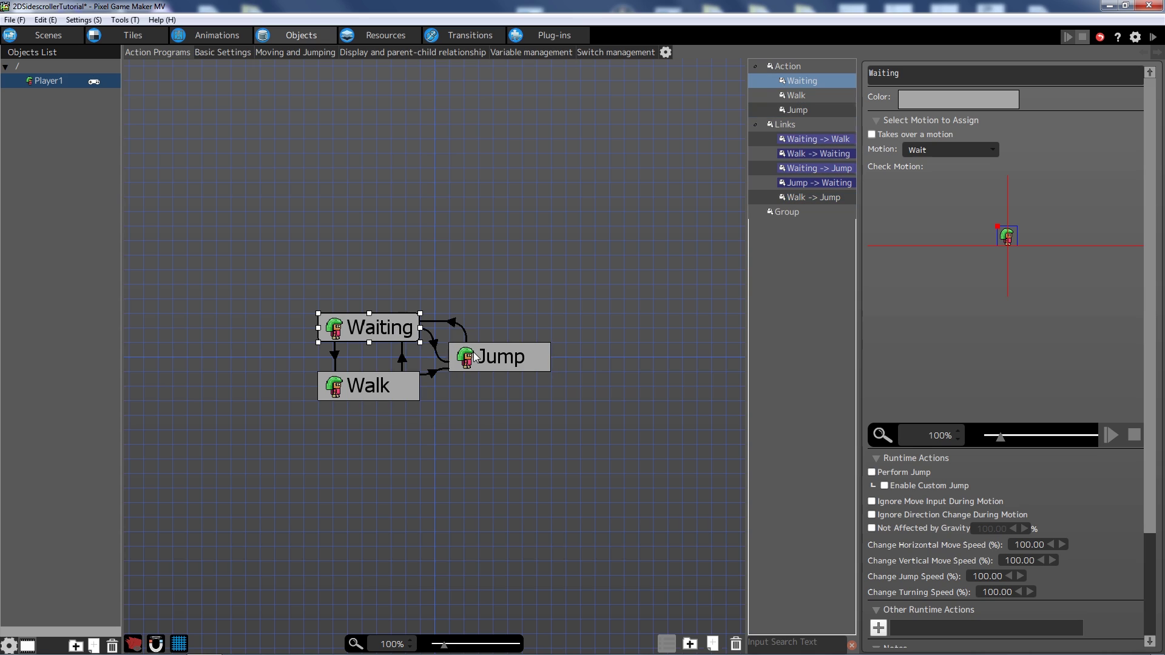
{"action": "left_click", "coordinate": [388, 380]}
{"action": "left_click", "coordinate": [488, 355]}
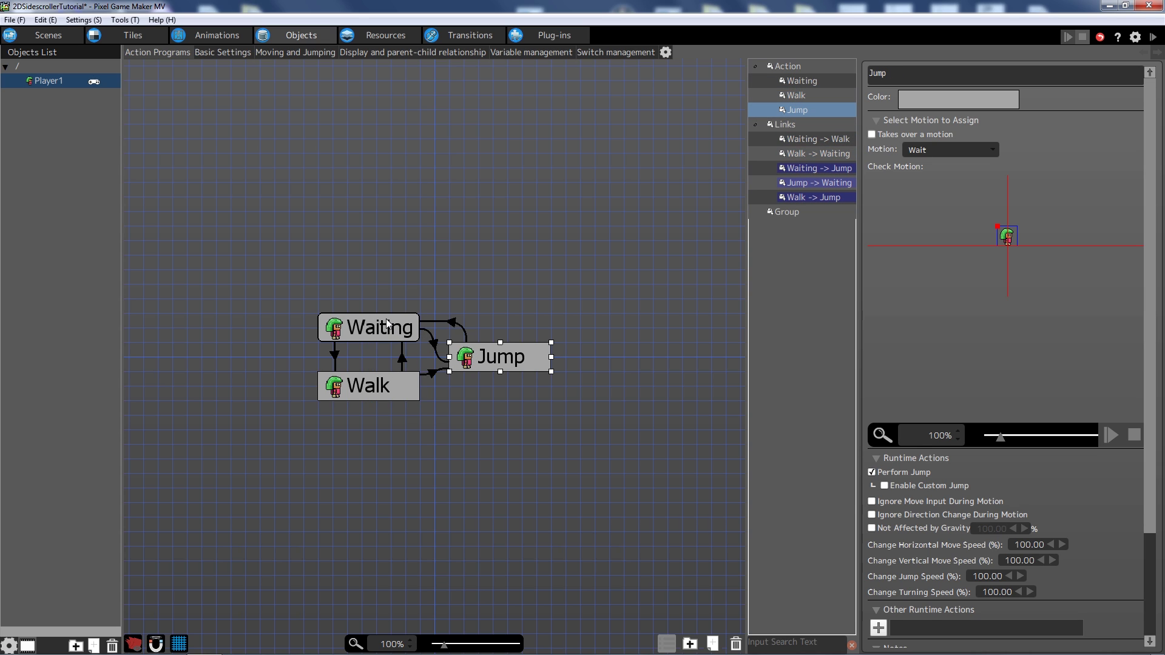
{"action": "left_click", "coordinate": [388, 329]}
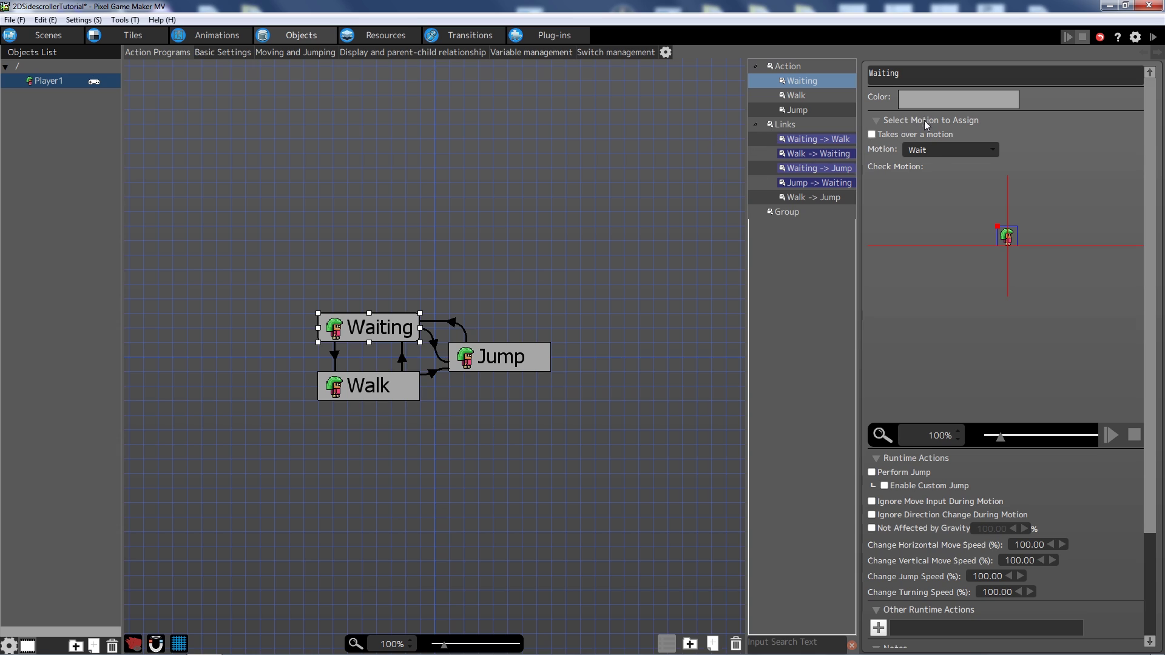
{"action": "left_click", "coordinate": [941, 153]}
{"action": "left_click", "coordinate": [941, 153]}
{"action": "left_click", "coordinate": [942, 149]}
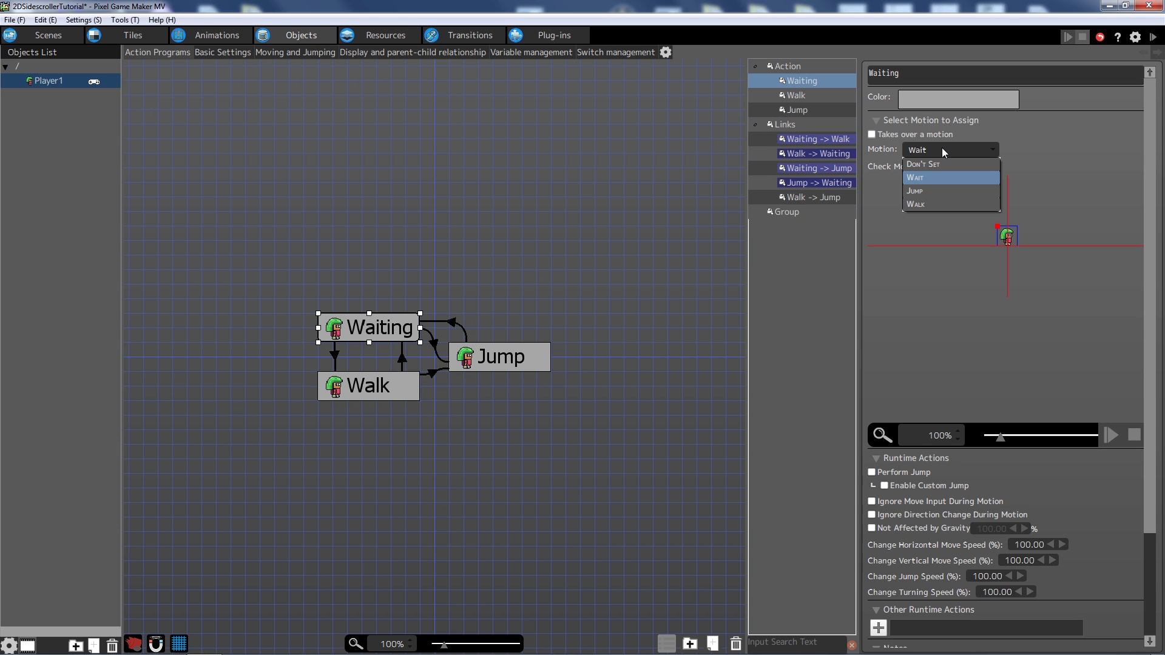
{"action": "left_click", "coordinate": [943, 149]}
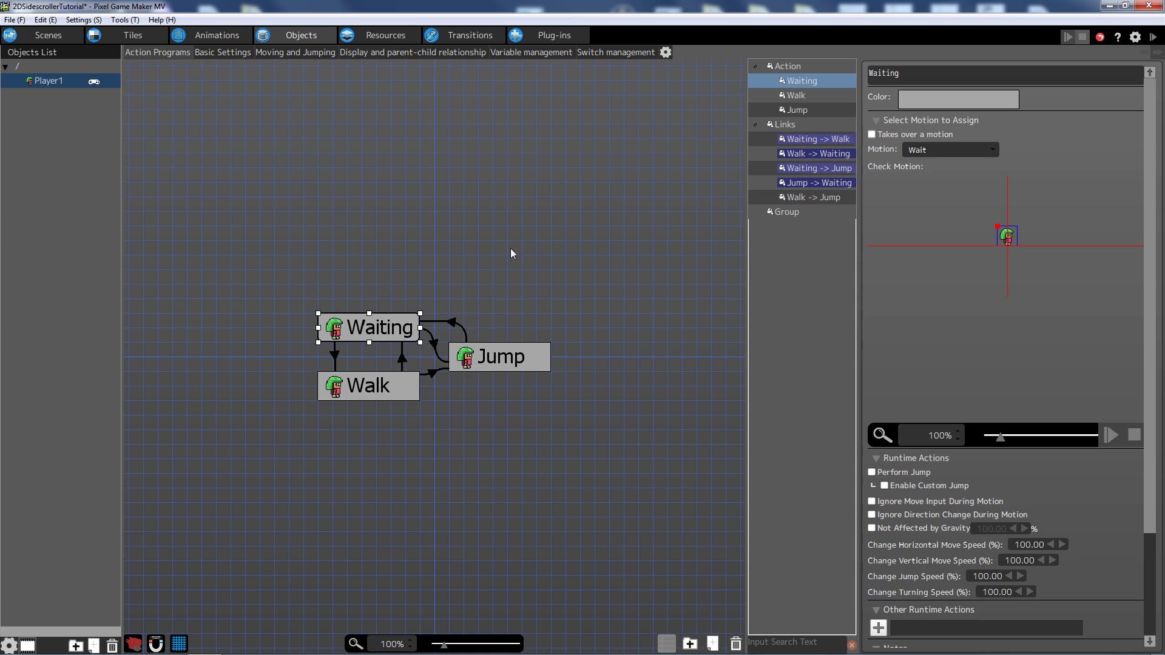
Assign the Jump motion to Player1's Jump action and the Walk motion to its Walk action.
{"action": "left_click", "coordinate": [522, 348]}
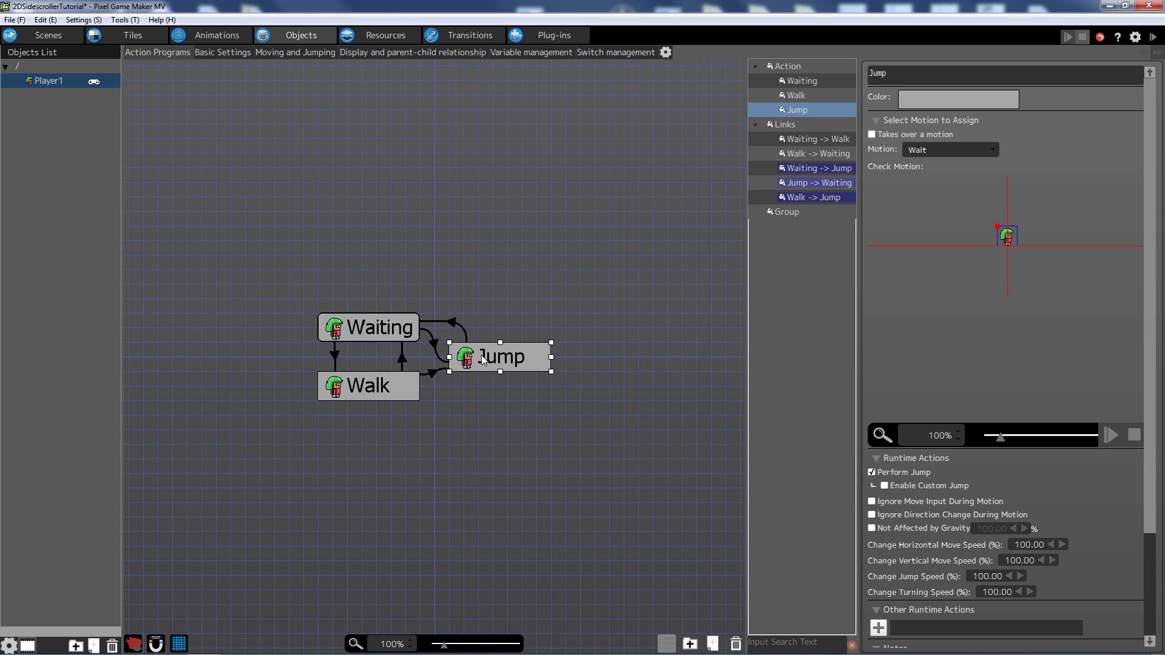
{"action": "left_click", "coordinate": [937, 150]}
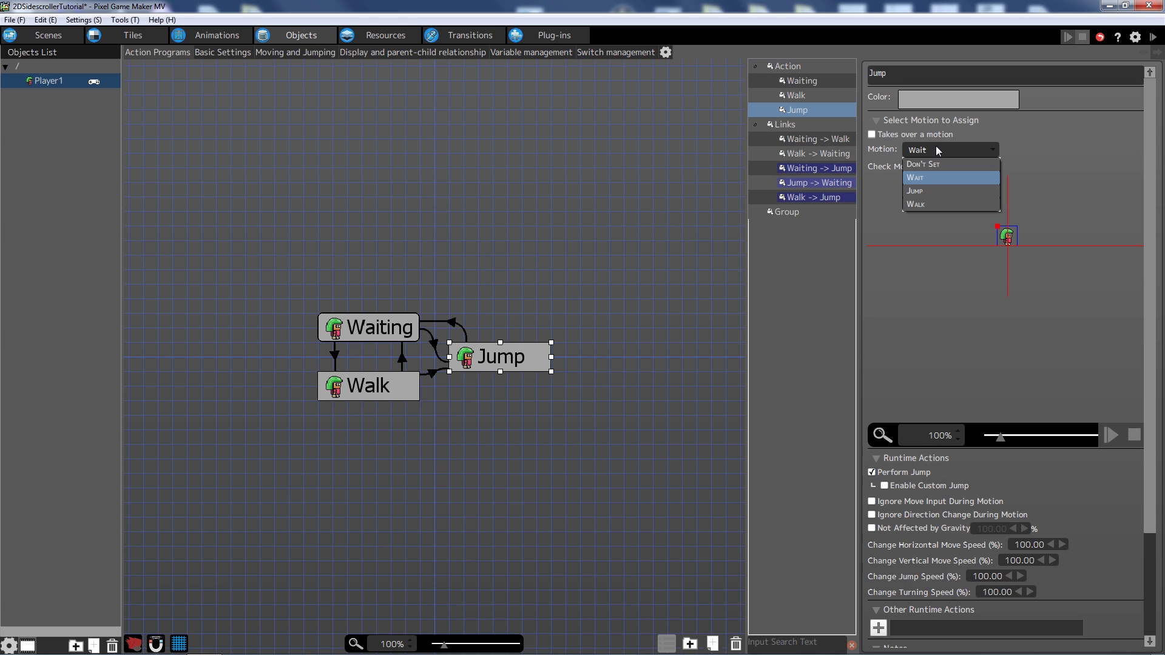
{"action": "left_click", "coordinate": [926, 190]}
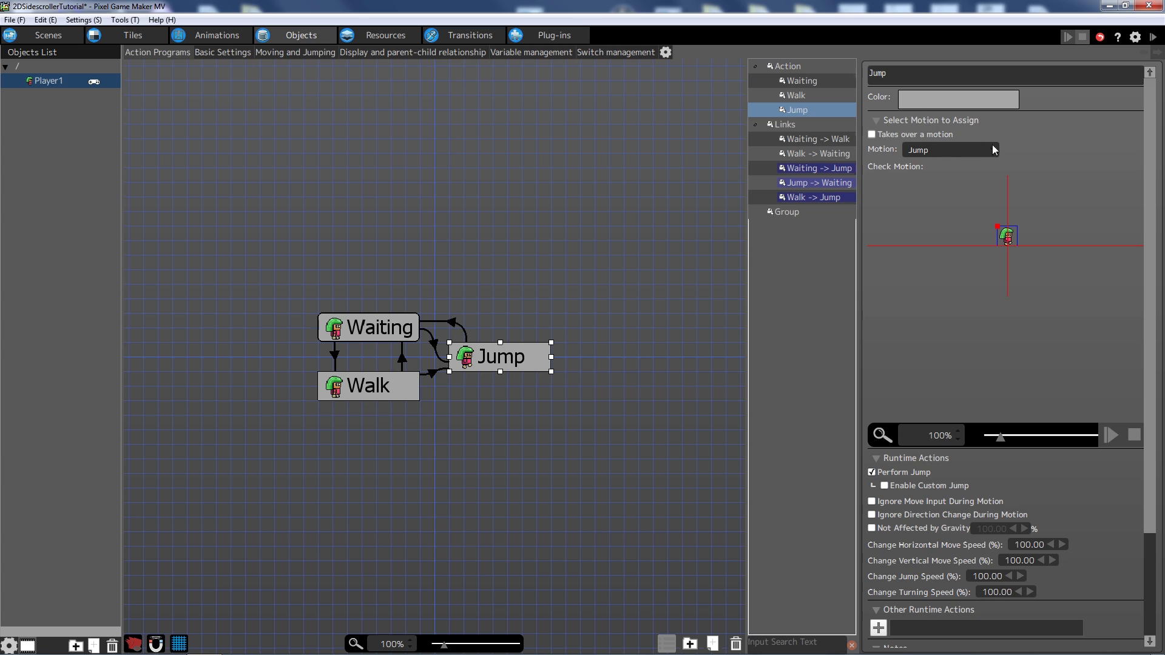
{"action": "left_click", "coordinate": [388, 387]}
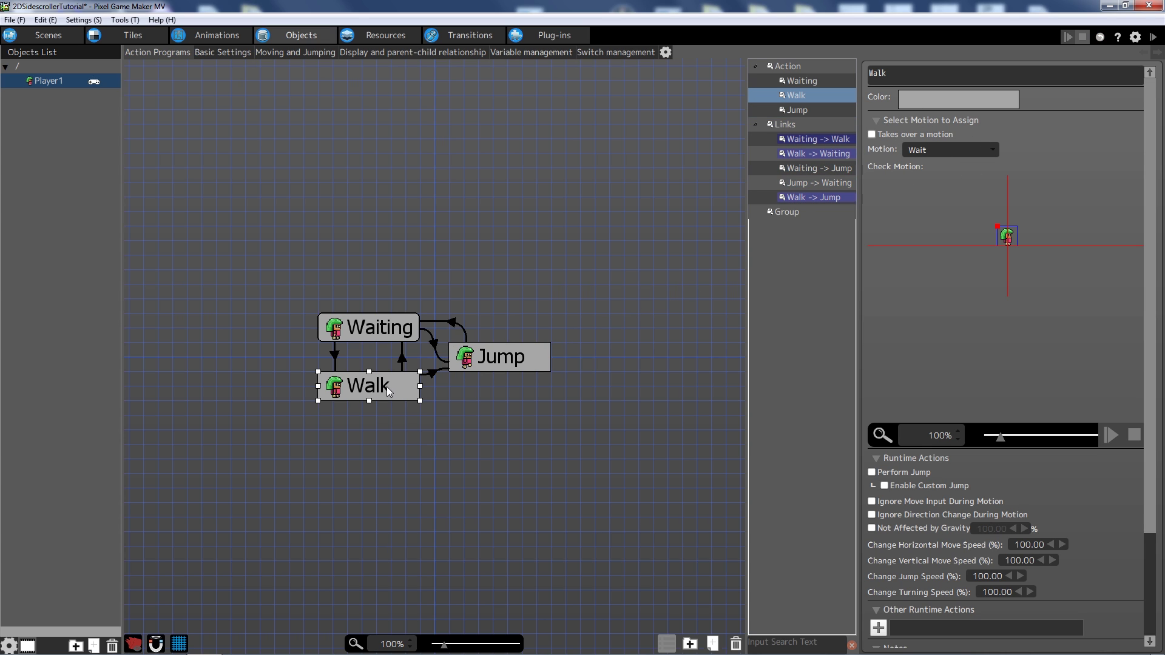
{"action": "left_click", "coordinate": [930, 146]}
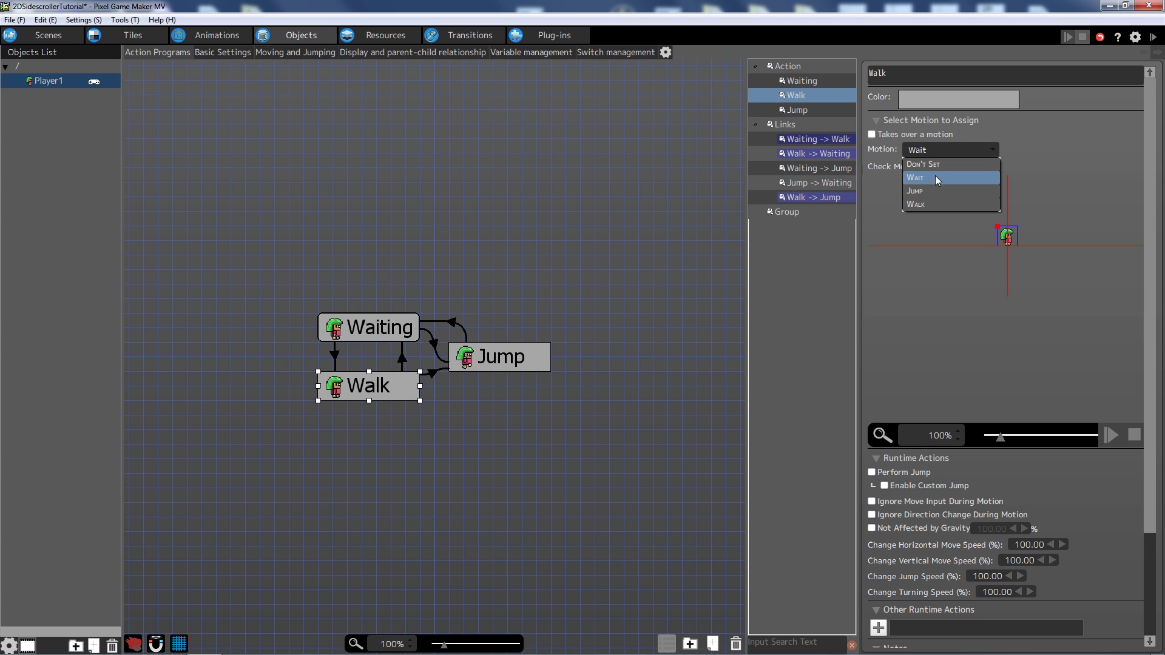
{"action": "left_click", "coordinate": [926, 205]}
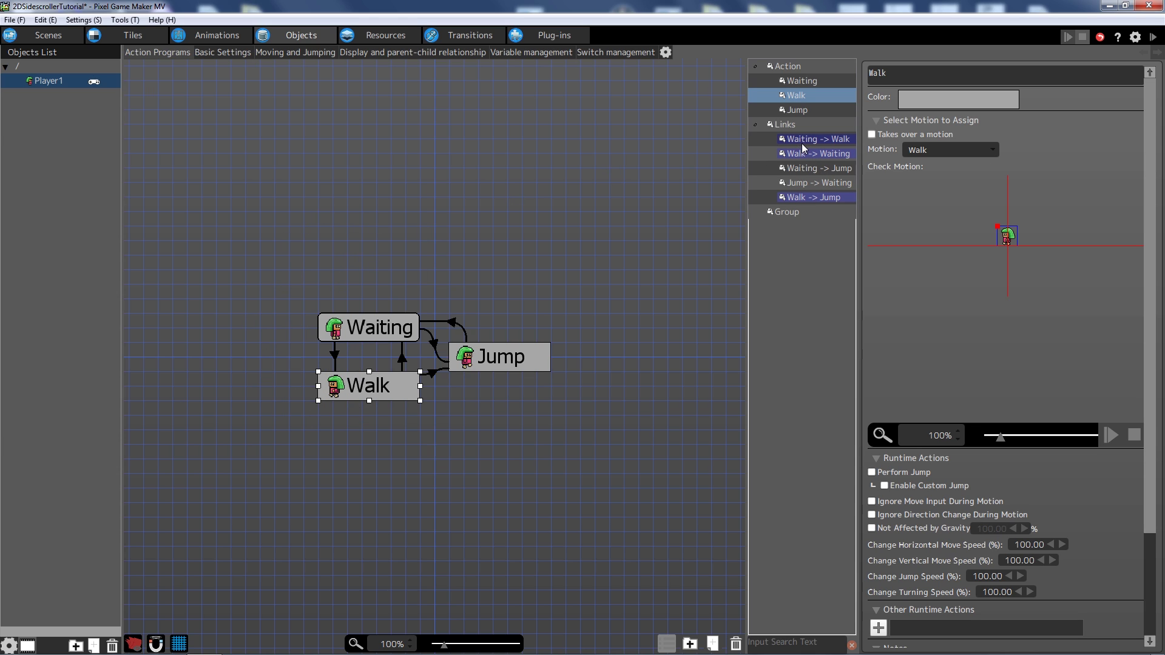
Examine the conditions of the links from Waiting to Walk and from Waiting to Jump.
{"action": "left_click", "coordinate": [434, 335]}
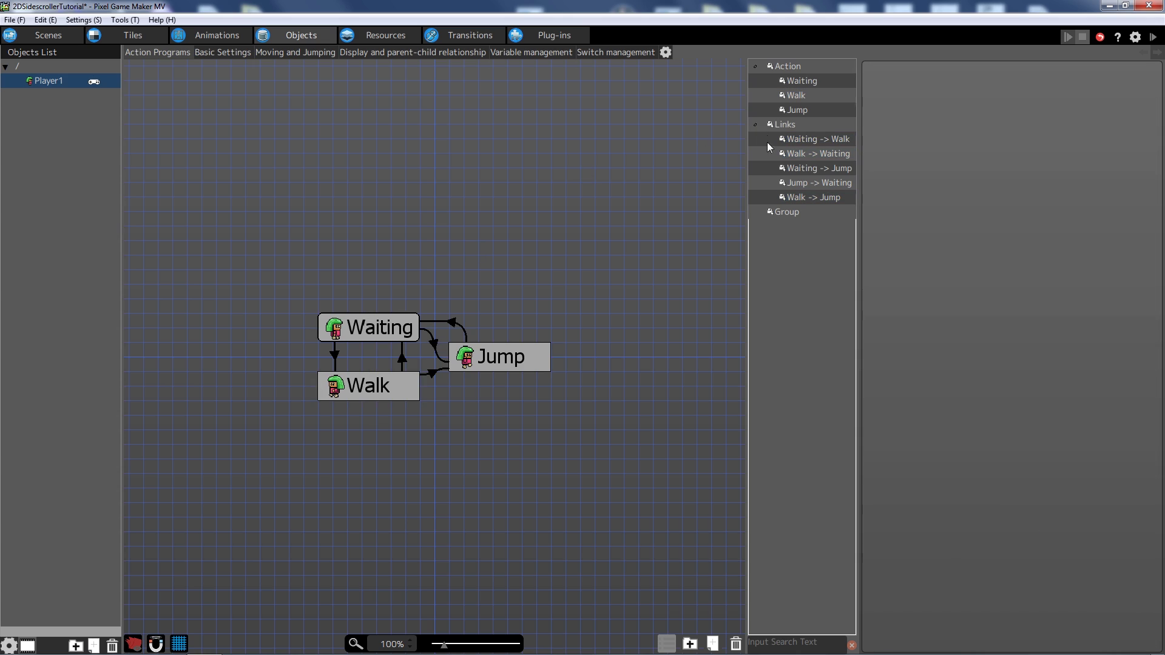
{"action": "left_click", "coordinate": [372, 338]}
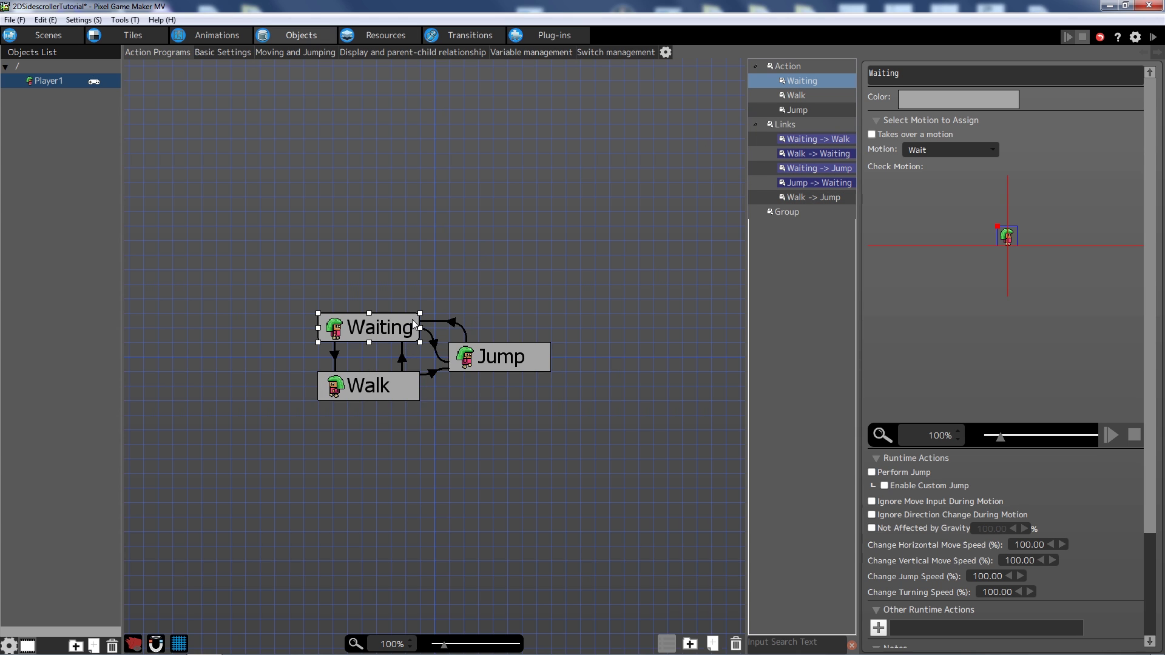
{"action": "left_click", "coordinate": [336, 356]}
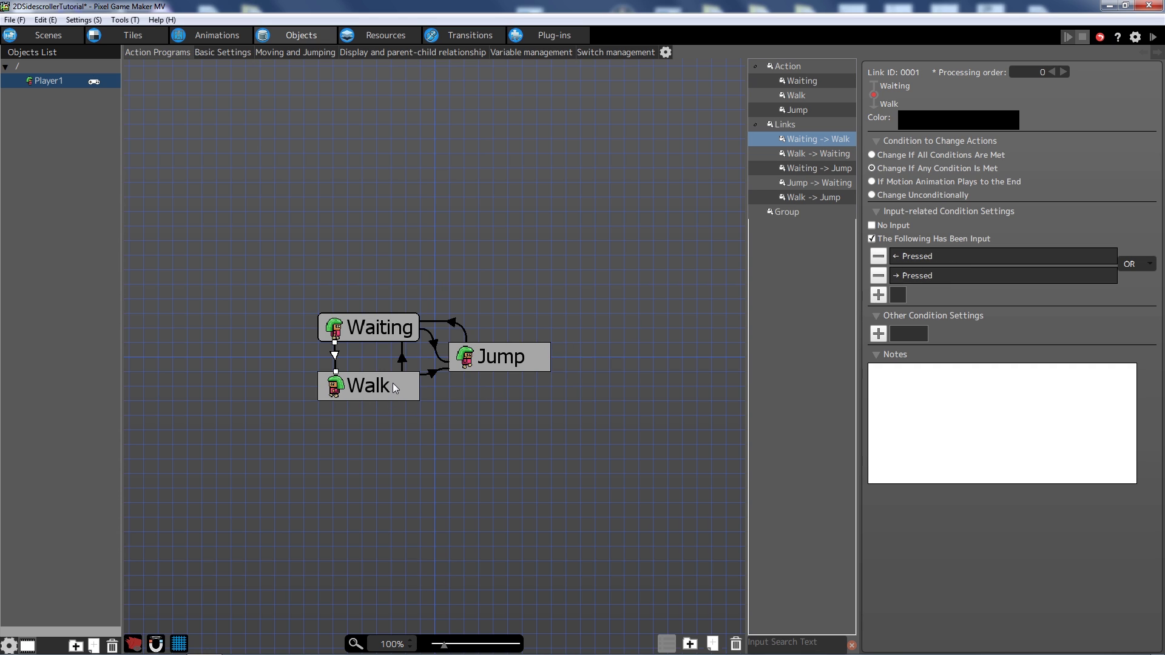
{"action": "left_click", "coordinate": [432, 335]}
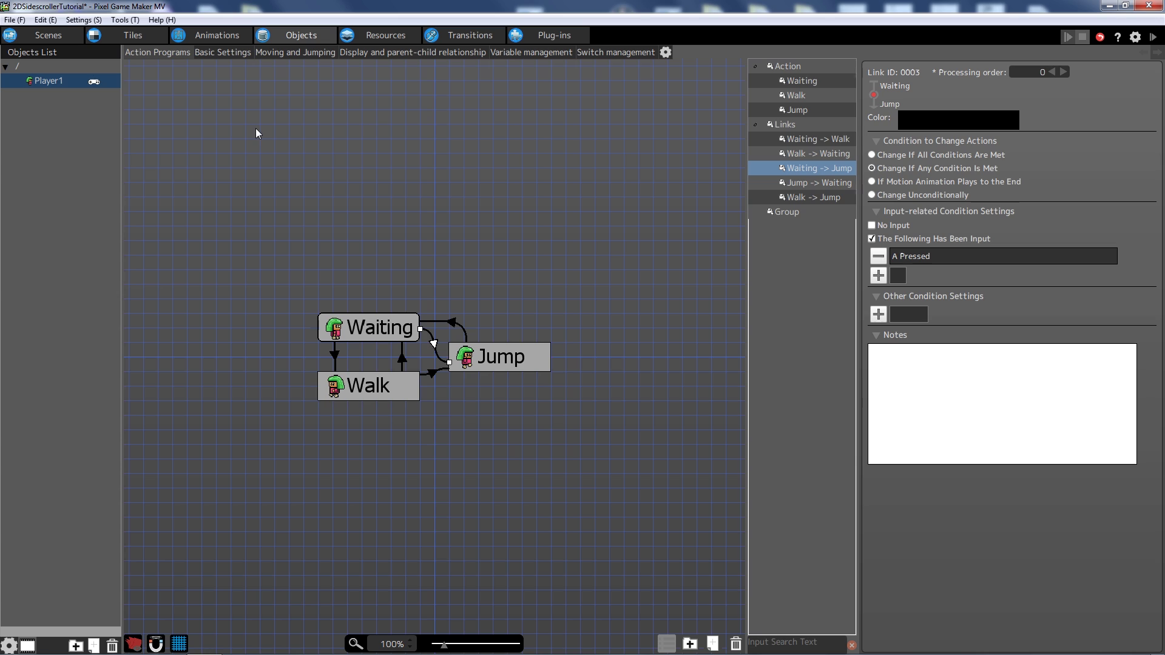
Add a new scene named Level 1 to the scene list.
{"action": "left_click", "coordinate": [42, 35]}
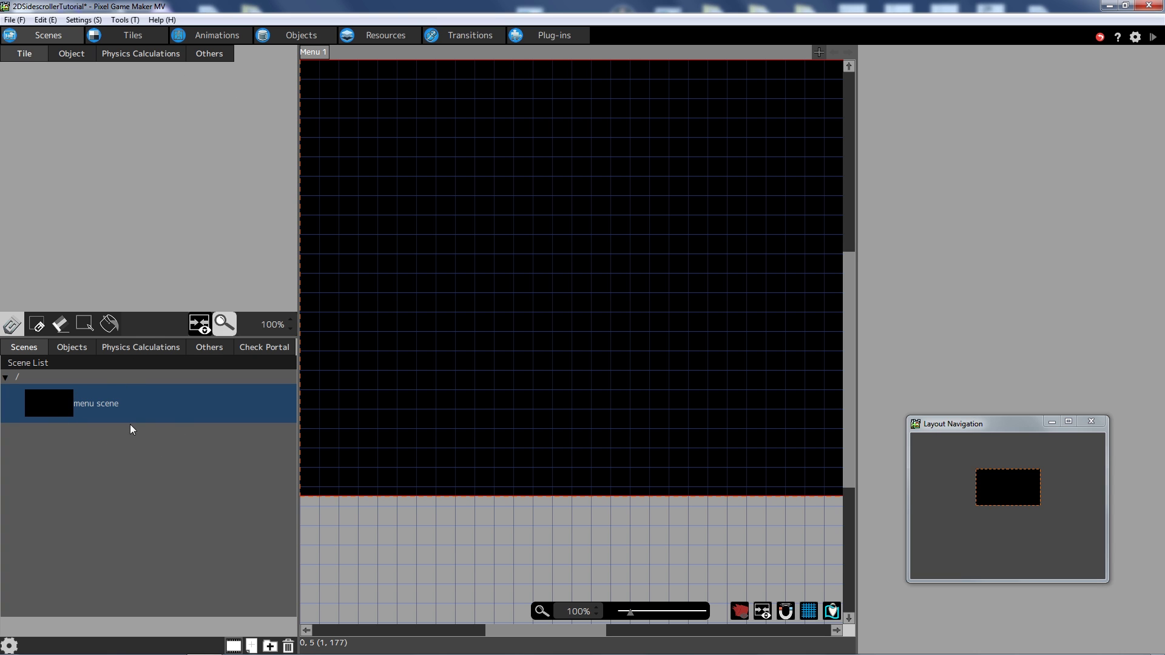
{"action": "right_click", "coordinate": [77, 442]}
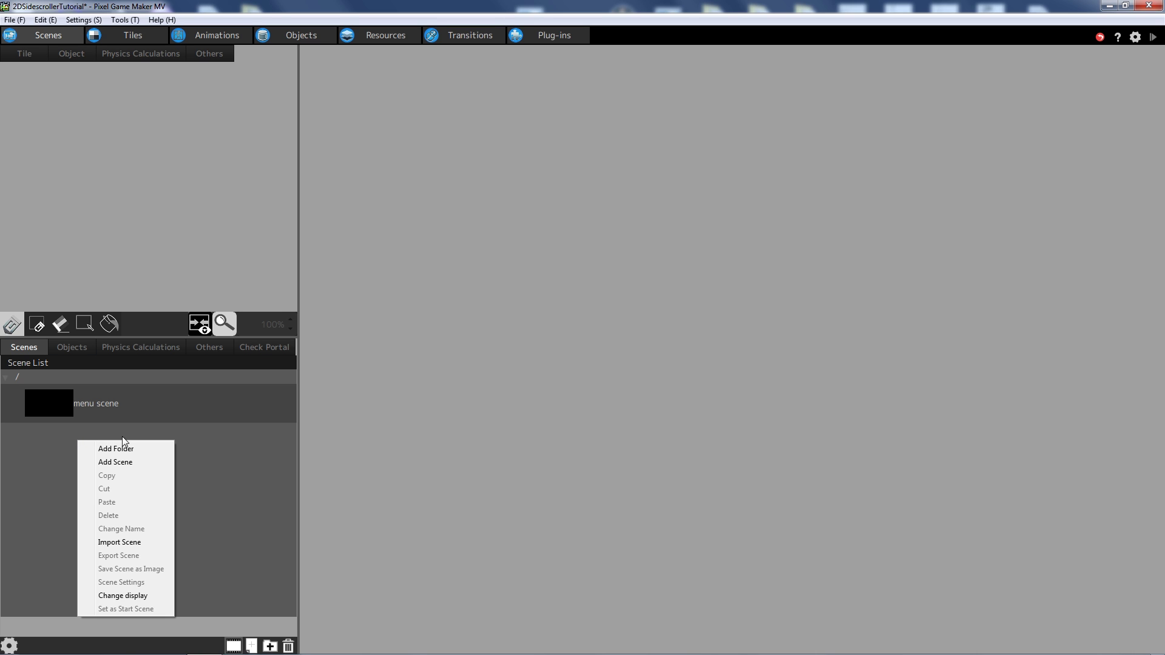
{"action": "left_click", "coordinate": [136, 459]}
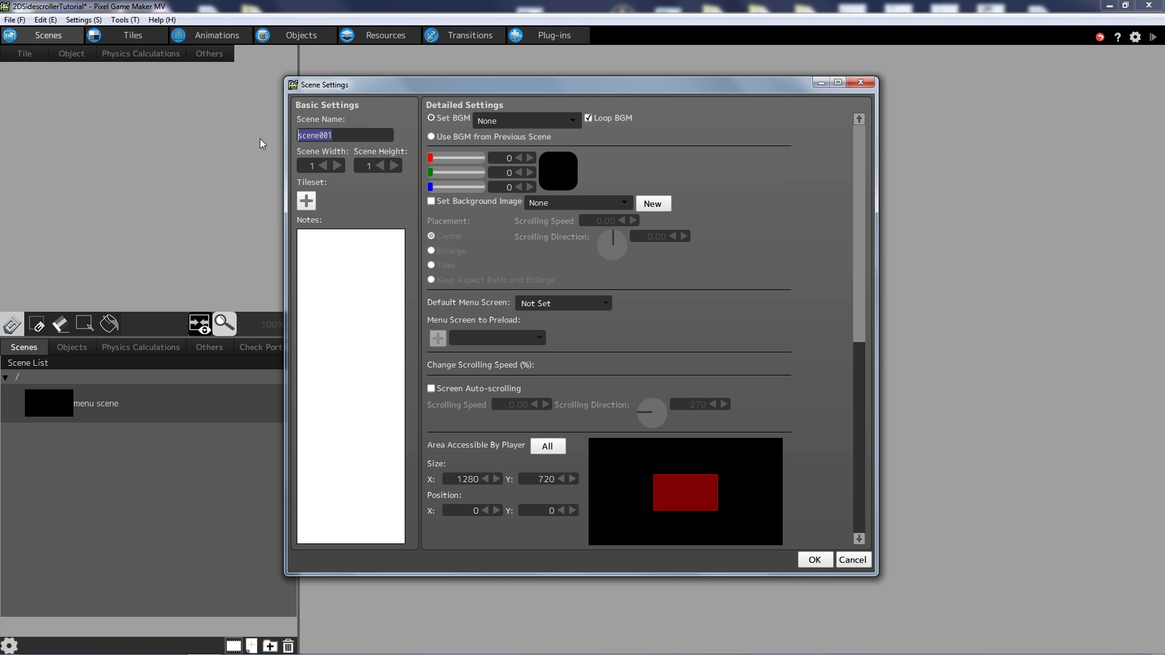
{"action": "type", "text": "Level 1"}
Check the scene's background music choices and set its background colour to green 175 and blue 175.
{"action": "left_click", "coordinate": [511, 124]}
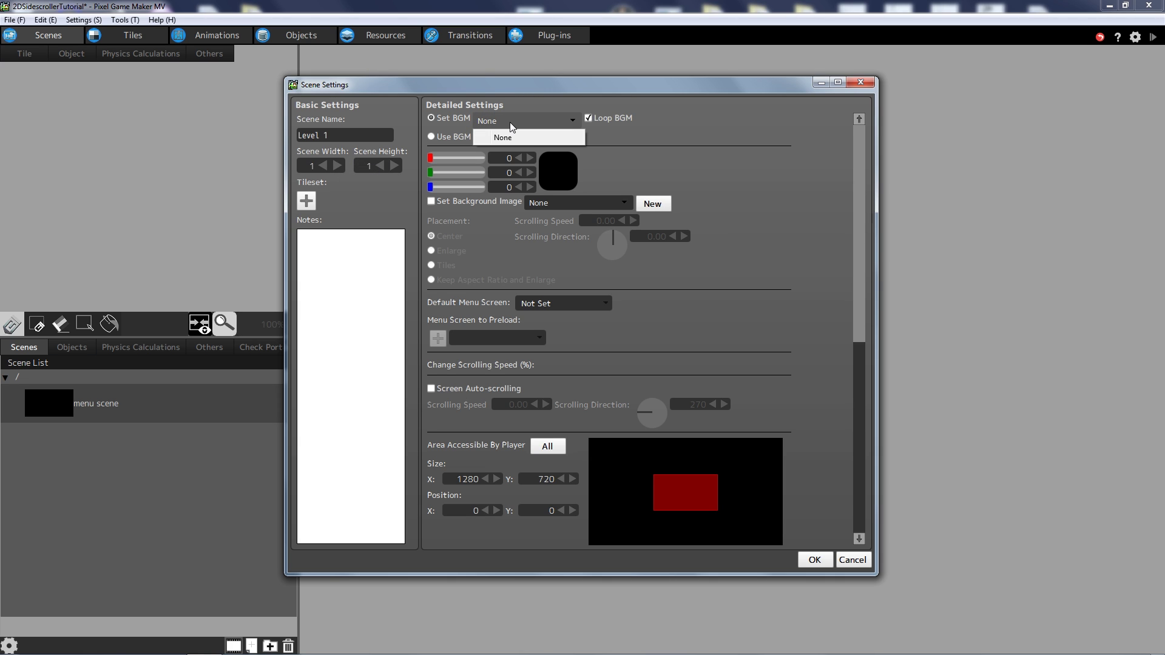
{"action": "left_click", "coordinate": [489, 113]}
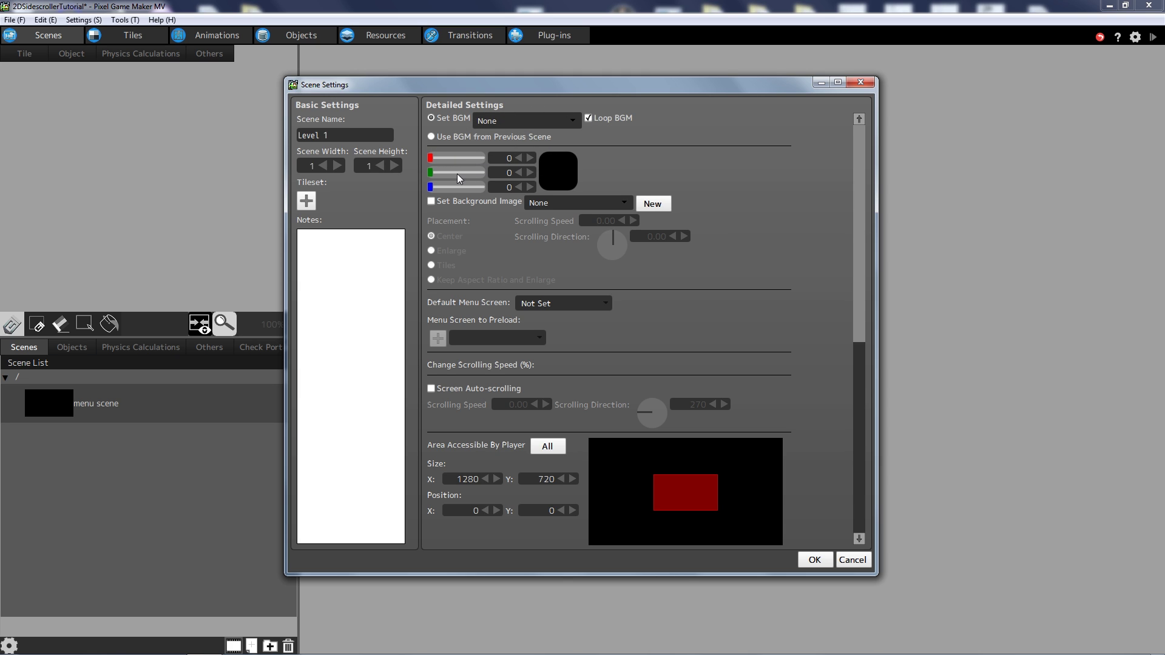
{"action": "left_click_drag", "start_coordinate": [459, 177], "coordinate": [451, 177]}
{"action": "mouse_move", "coordinate": [466, 179]}
{"action": "left_mouse_down"}
{"action": "mouse_move", "coordinate": [437, 187]}
{"action": "mouse_move", "coordinate": [468, 196]}
{"action": "left_mouse_up"}
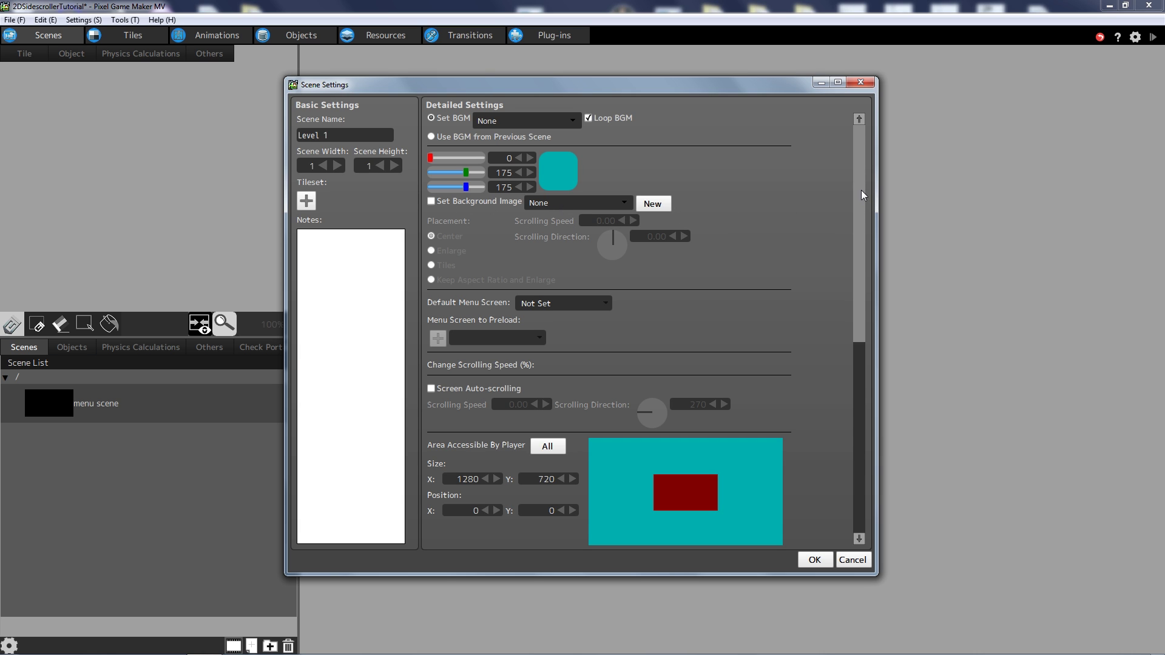
Examine Level 1's player-accessible area size, camera-accessible area and gravity settings.
{"action": "scroll", "coordinate": [862, 196], "scroll_direction": "down", "scroll_amount": 3}
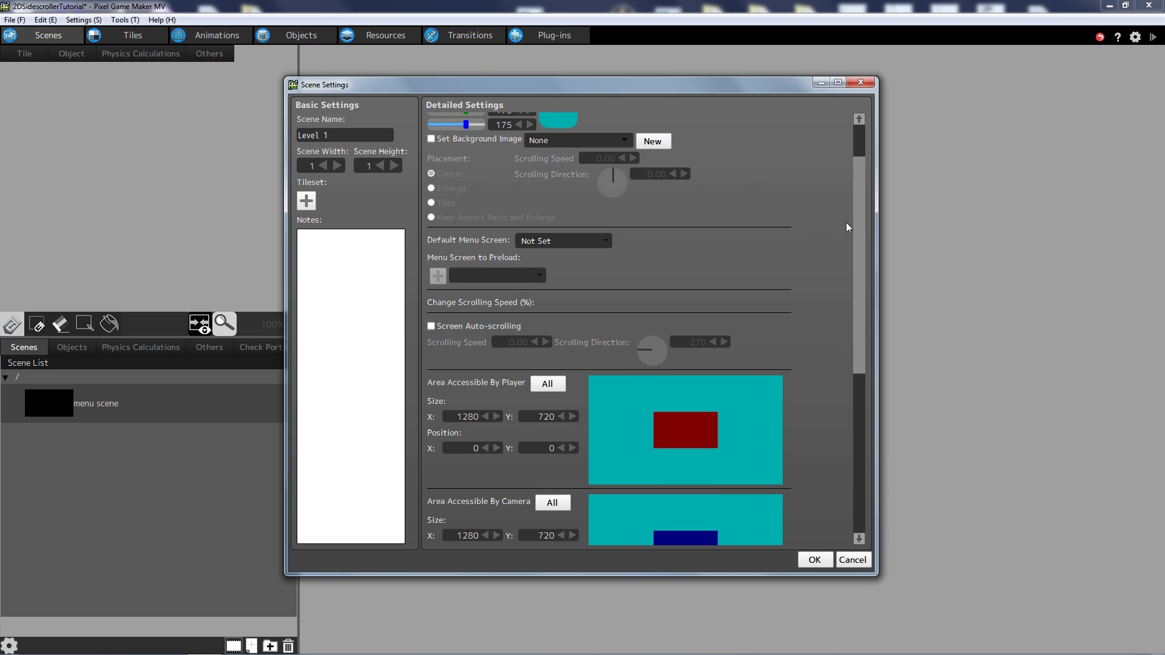
{"action": "scroll", "coordinate": [846, 223], "scroll_direction": "down", "scroll_amount": 3}
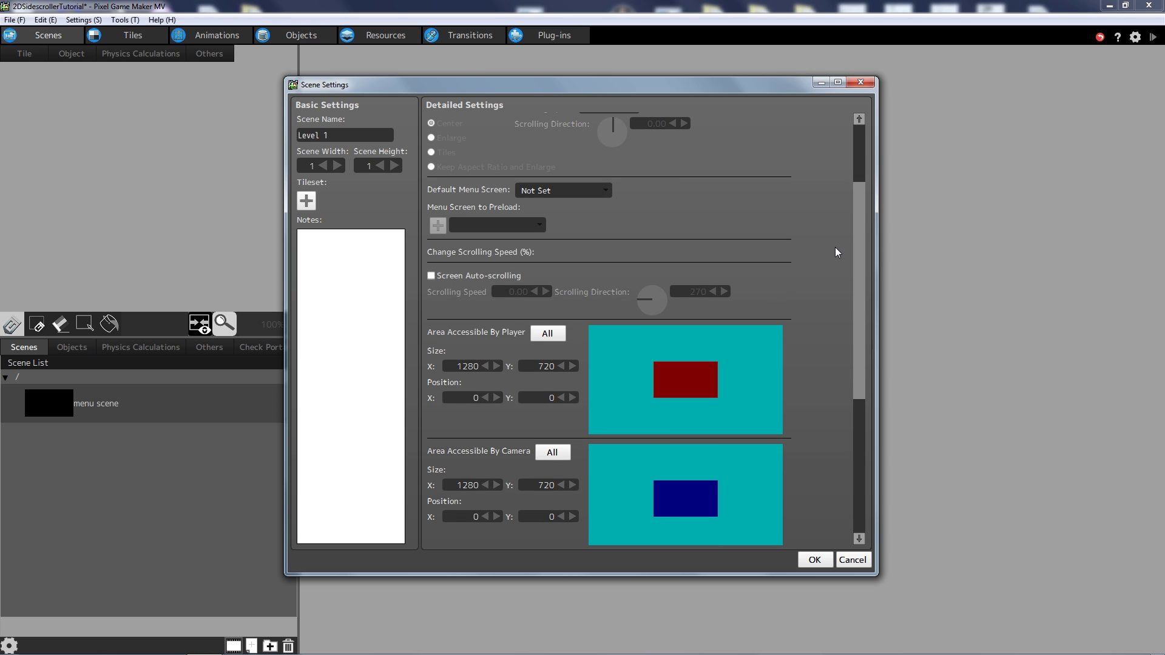
{"action": "scroll", "coordinate": [835, 252], "scroll_direction": "down", "scroll_amount": 5}
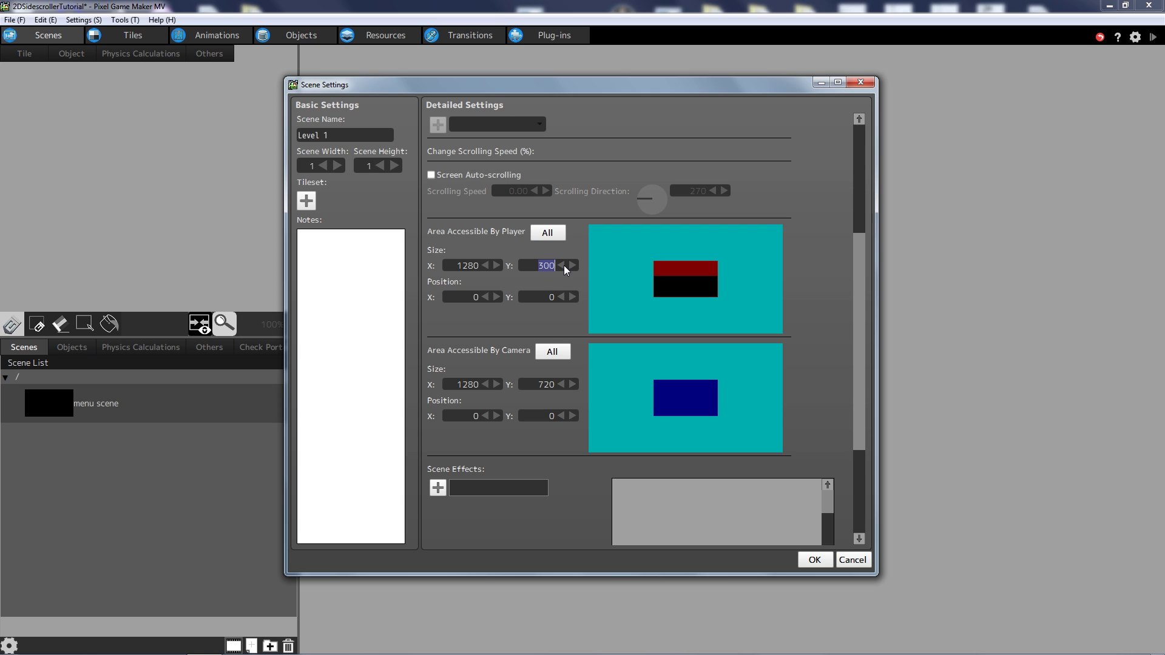
{"action": "left_click", "coordinate": [537, 296]}
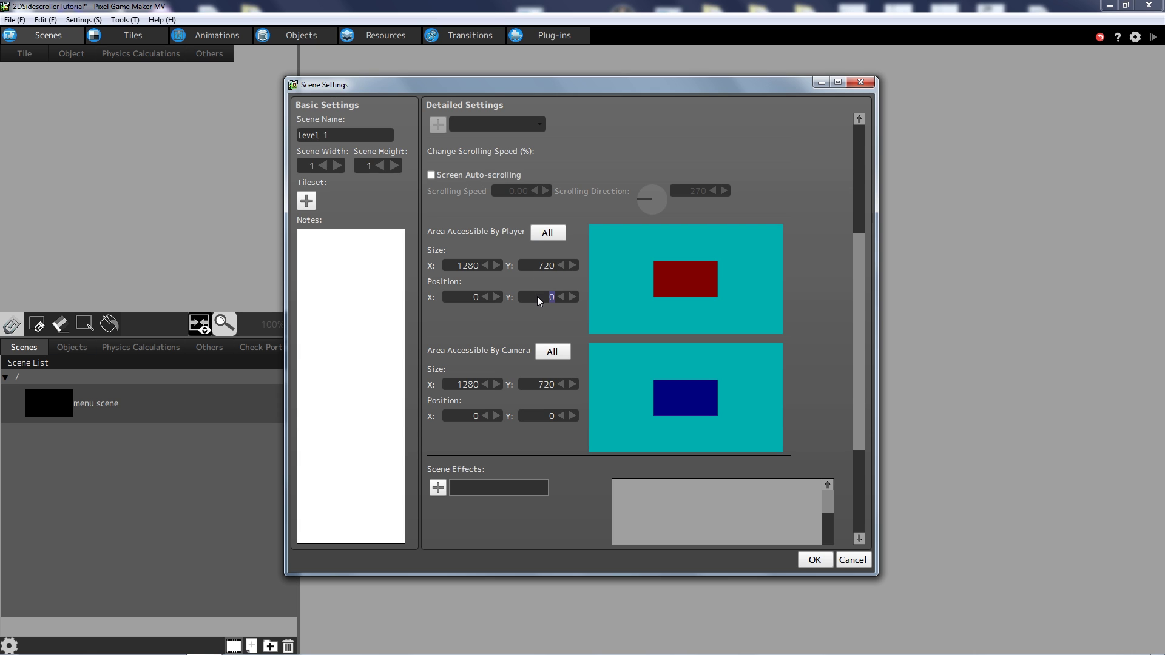
{"action": "scroll", "coordinate": [520, 374], "scroll_direction": "down", "scroll_amount": 2}
{"action": "scroll", "coordinate": [504, 340], "scroll_direction": "down", "scroll_amount": 1}
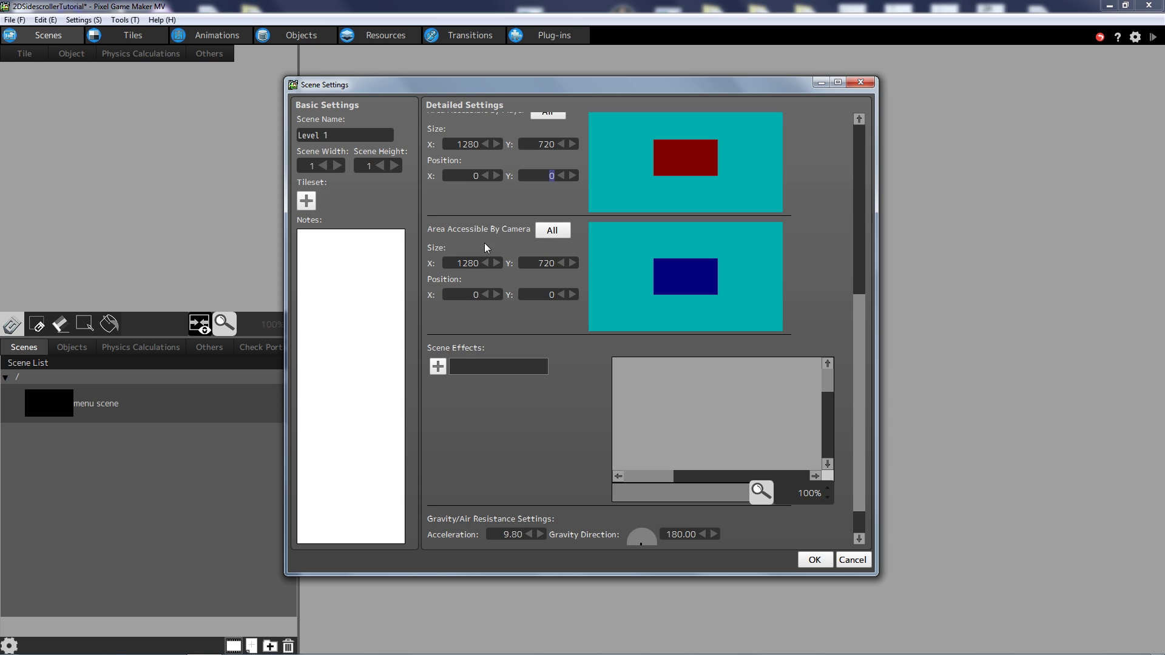
{"action": "scroll", "coordinate": [850, 280], "scroll_direction": "down", "scroll_amount": 1}
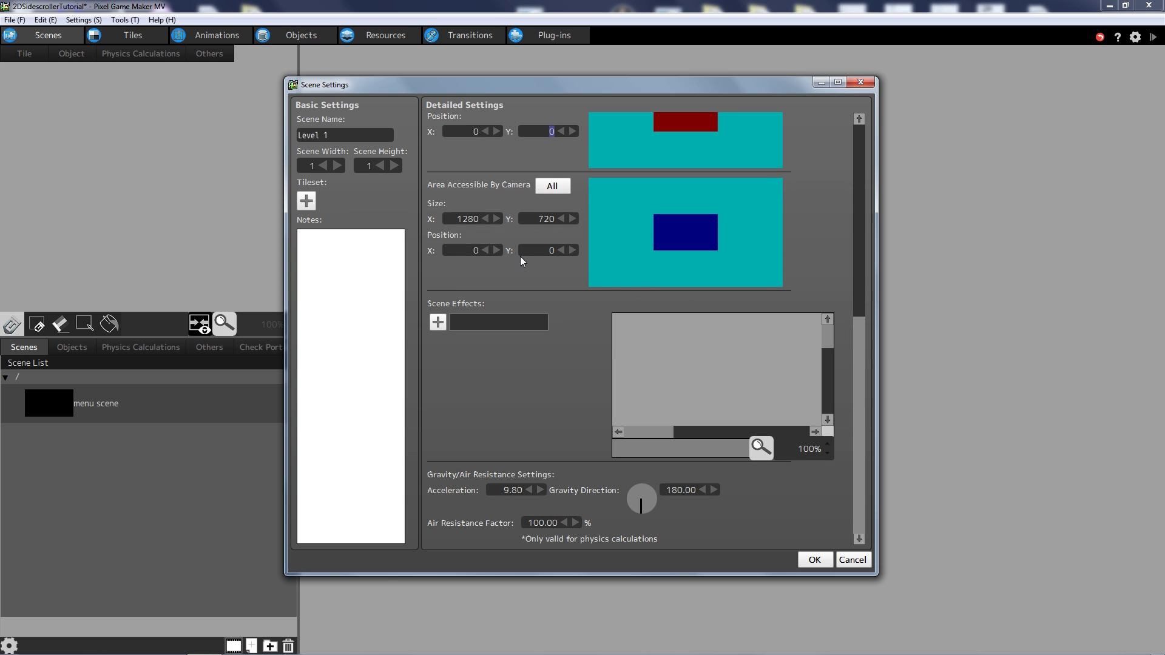
Examine the screen effects available for the Level 1 scene and close the list.
{"action": "left_click", "coordinate": [443, 323]}
{"action": "scroll", "coordinate": [659, 290], "scroll_direction": "down", "scroll_amount": 1}
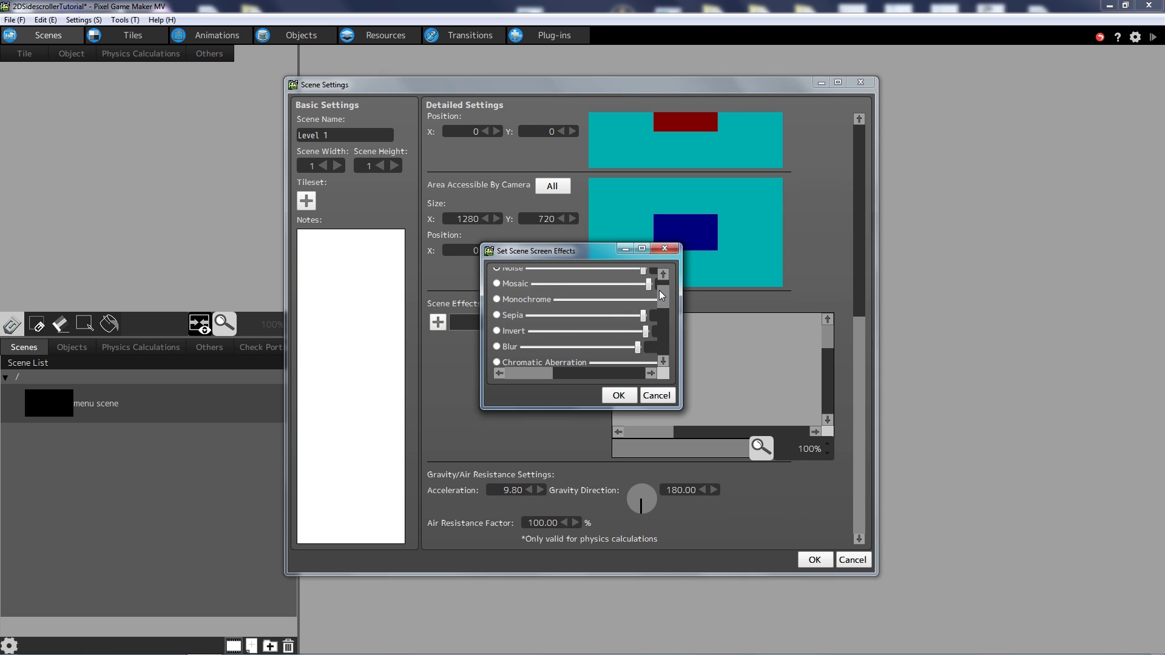
{"action": "left_click_drag", "start_coordinate": [659, 290], "coordinate": [668, 287]}
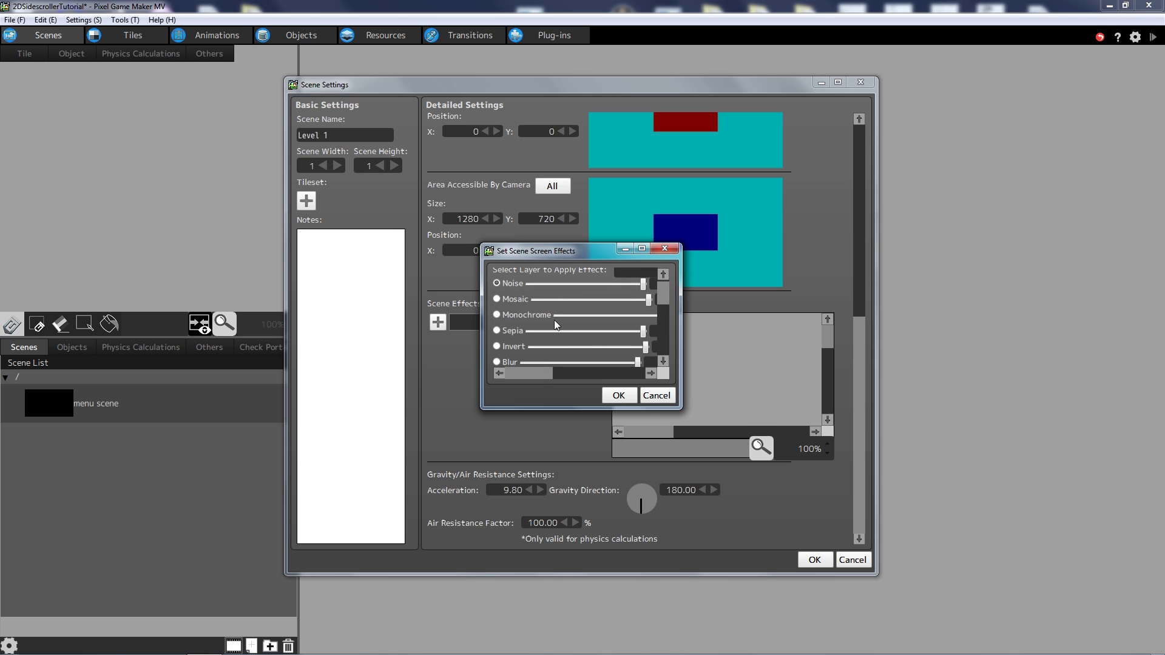
{"action": "left_click_drag", "start_coordinate": [525, 373], "coordinate": [533, 374]}
{"action": "left_click_drag", "start_coordinate": [528, 377], "coordinate": [554, 376]}
{"action": "left_click", "coordinate": [643, 393]}
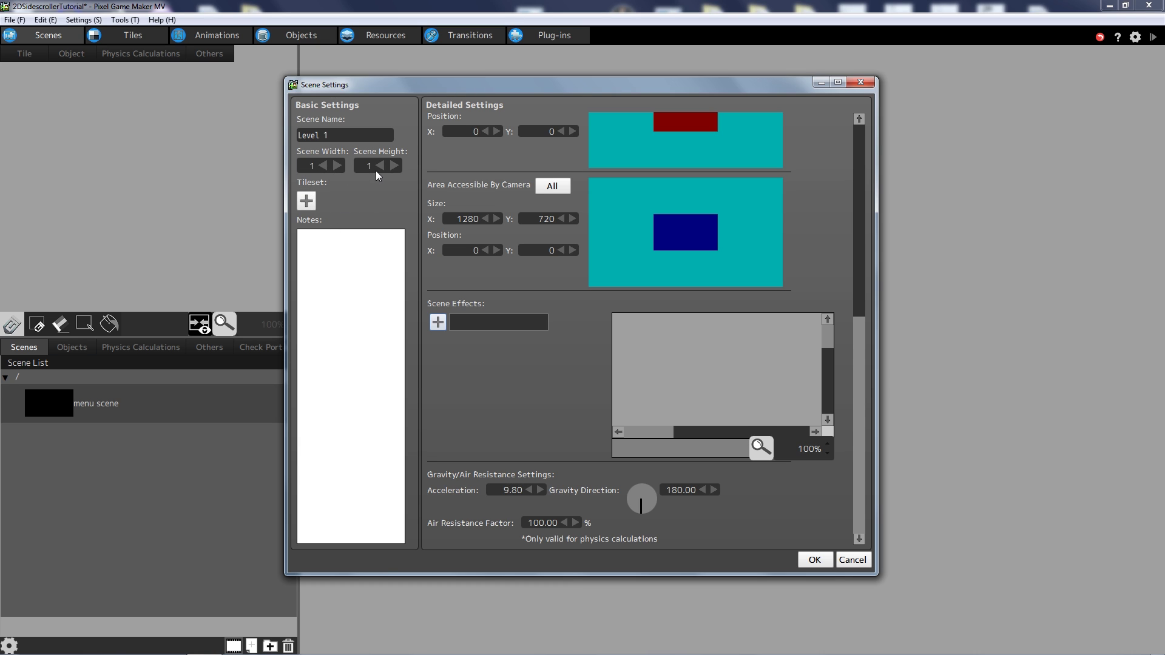
Assign the tileset named Tileset to Level 1 and confirm the scene settings.
{"action": "left_click", "coordinate": [311, 199]}
{"action": "left_click", "coordinate": [340, 199]}
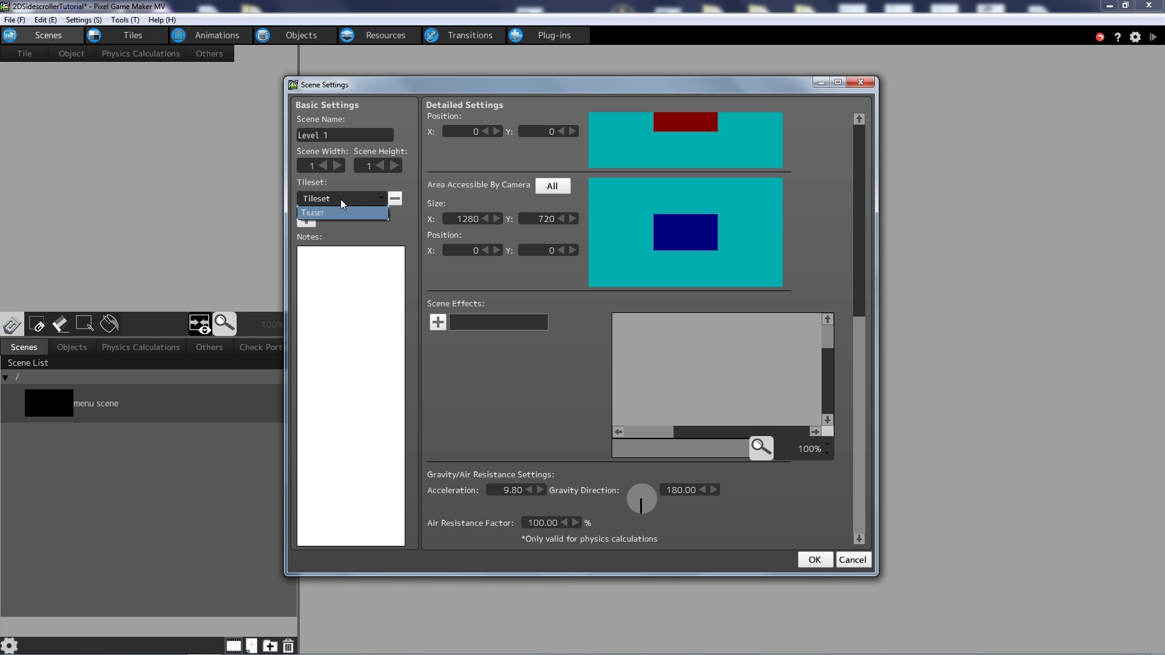
{"action": "left_click", "coordinate": [318, 213]}
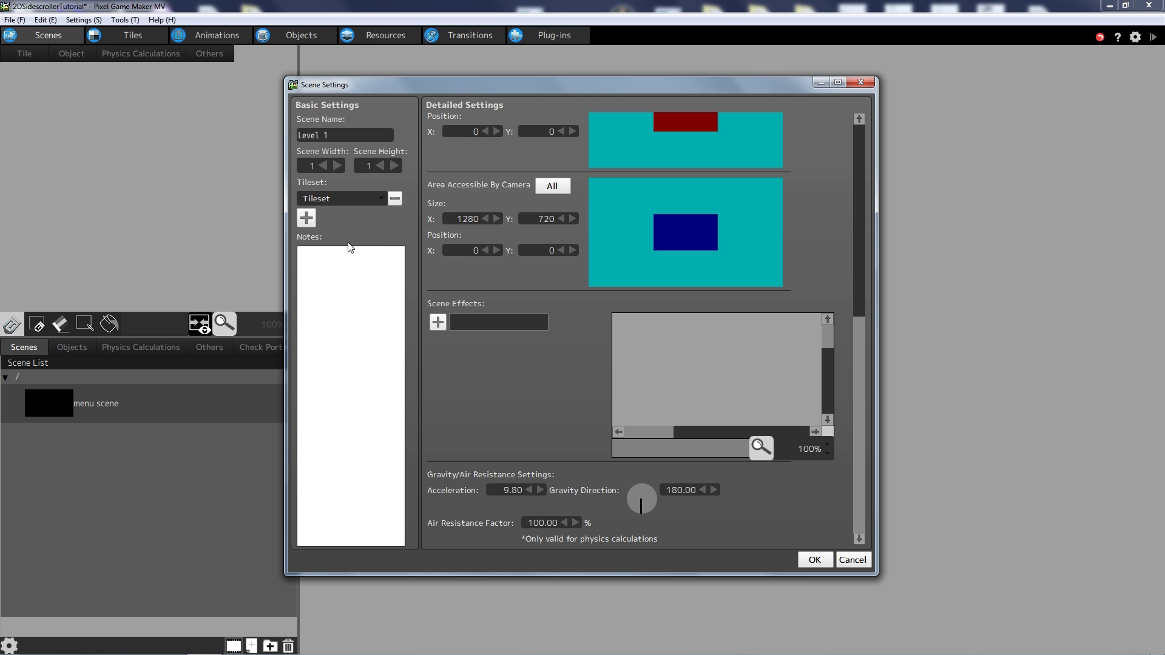
{"action": "left_click", "coordinate": [814, 559]}
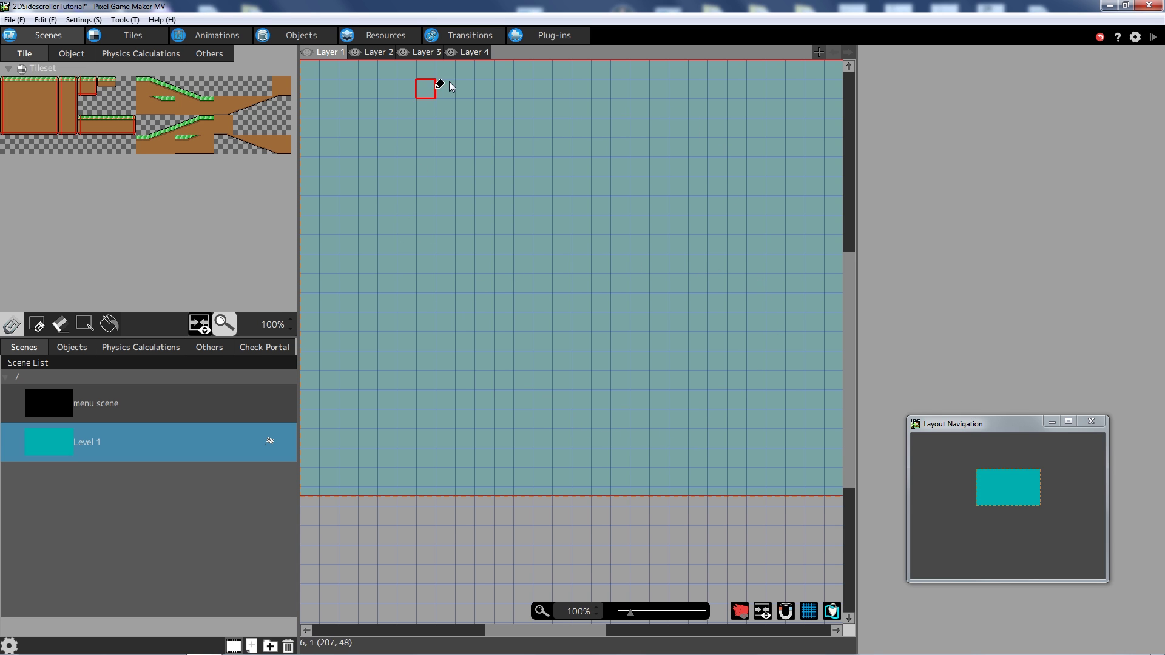
Widen the scene layout area and zoom out to 50% so the whole Level 1 scene fits.
{"action": "left_click_drag", "start_coordinate": [563, 628], "coordinate": [600, 613]}
{"action": "left_click_drag", "start_coordinate": [856, 354], "coordinate": [1049, 353]}
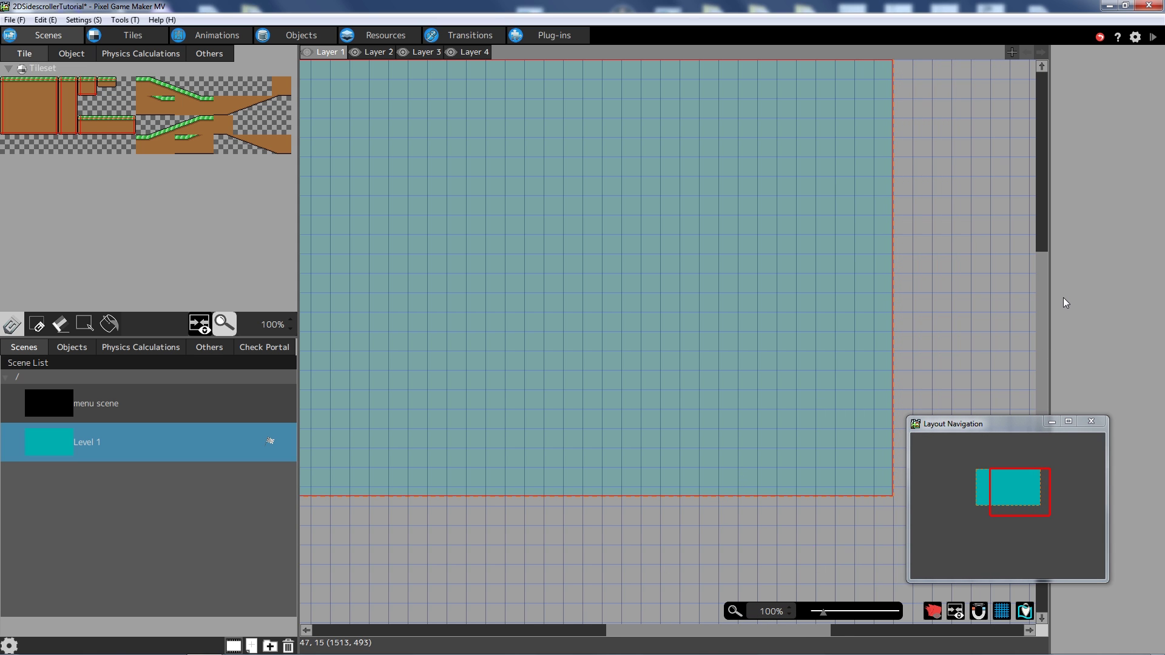
{"action": "left_click_drag", "start_coordinate": [1050, 298], "coordinate": [989, 299]}
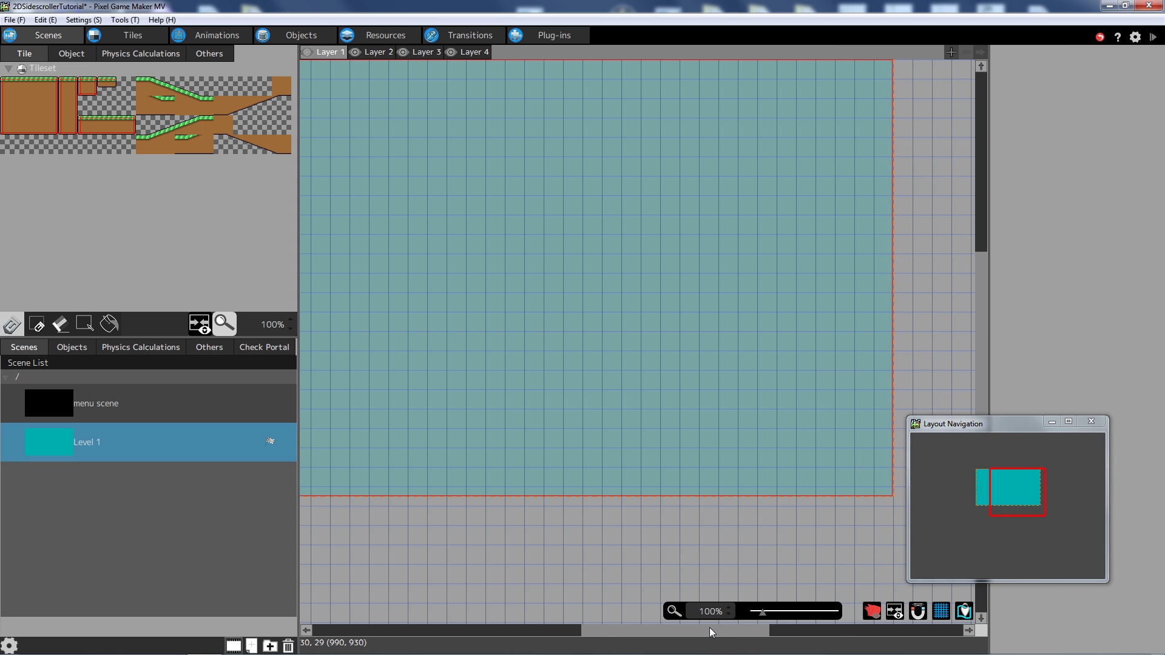
{"action": "left_click_drag", "start_coordinate": [715, 625], "coordinate": [679, 625]}
{"action": "left_click_drag", "start_coordinate": [766, 616], "coordinate": [757, 613]}
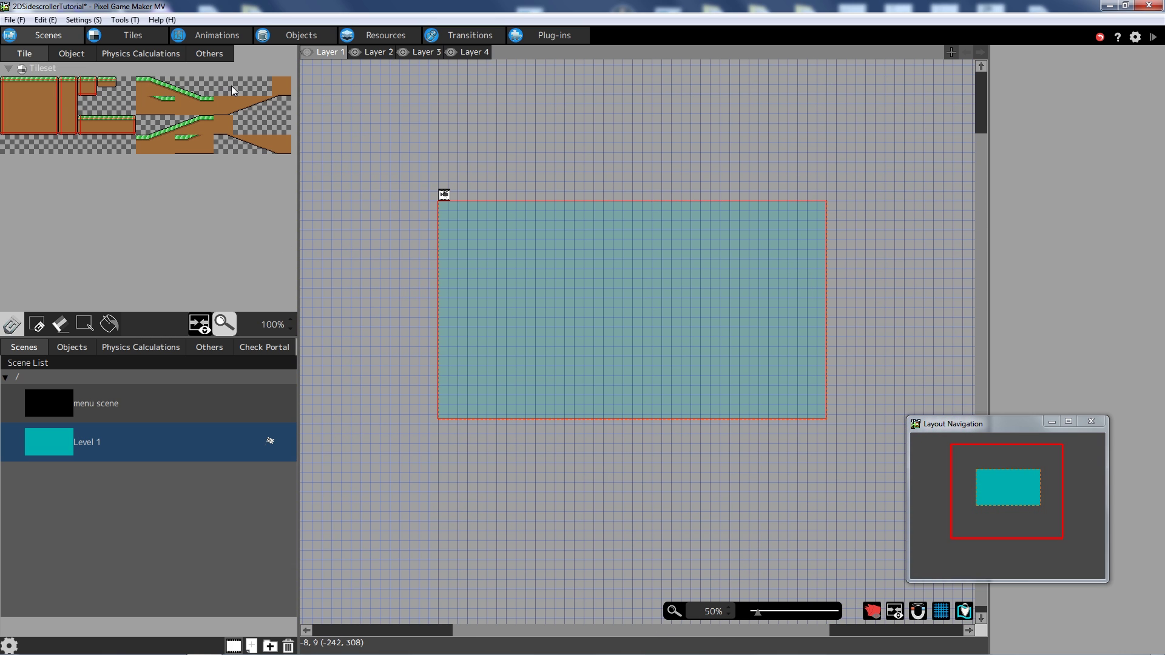
Place five single grass-topped block tiles at scattered spots in the lower half of Level 1.
{"action": "left_click", "coordinate": [16, 86]}
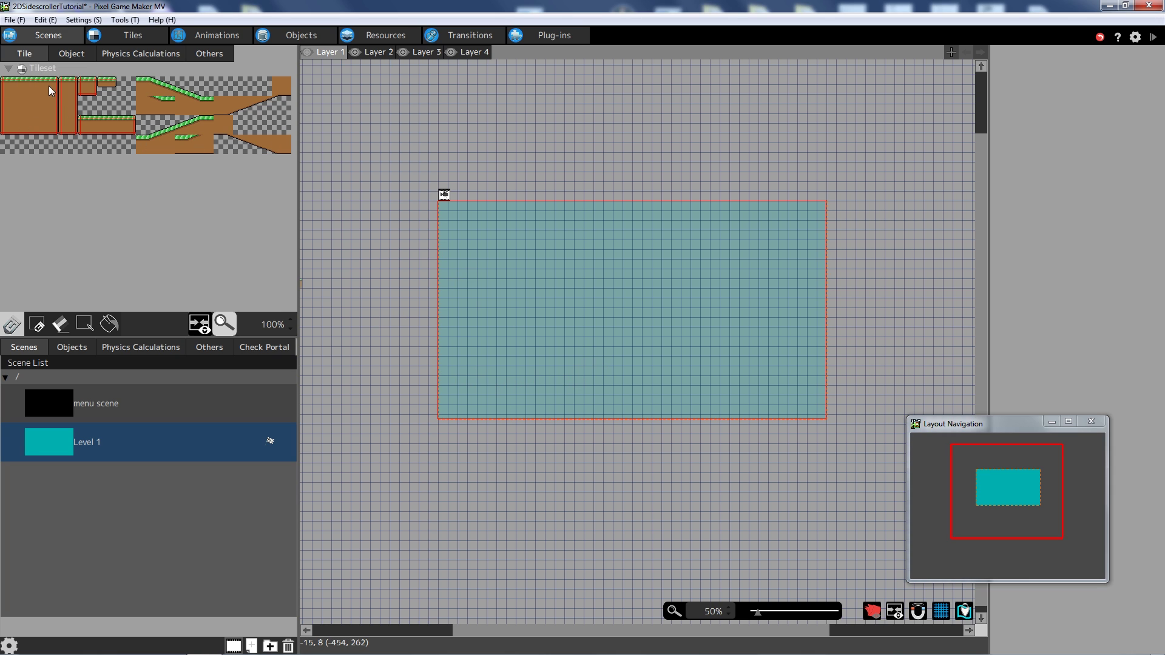
{"action": "mouse_move", "coordinate": [9, 85]}
{"action": "left_mouse_down"}
{"action": "mouse_move", "coordinate": [36, 100]}
{"action": "mouse_move", "coordinate": [43, 128]}
{"action": "left_mouse_up"}
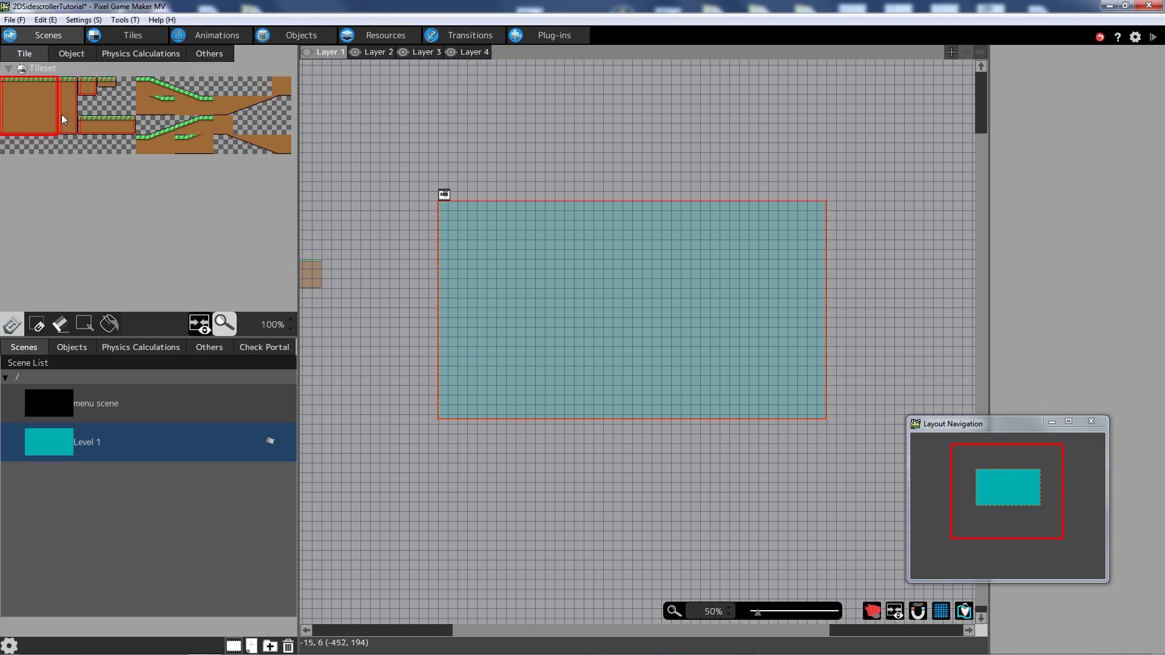
{"action": "left_click_drag", "start_coordinate": [63, 90], "coordinate": [65, 118]}
{"action": "left_click", "coordinate": [82, 89]}
{"action": "left_click", "coordinate": [482, 362]}
{"action": "left_click", "coordinate": [521, 342]}
{"action": "left_click", "coordinate": [550, 381]}
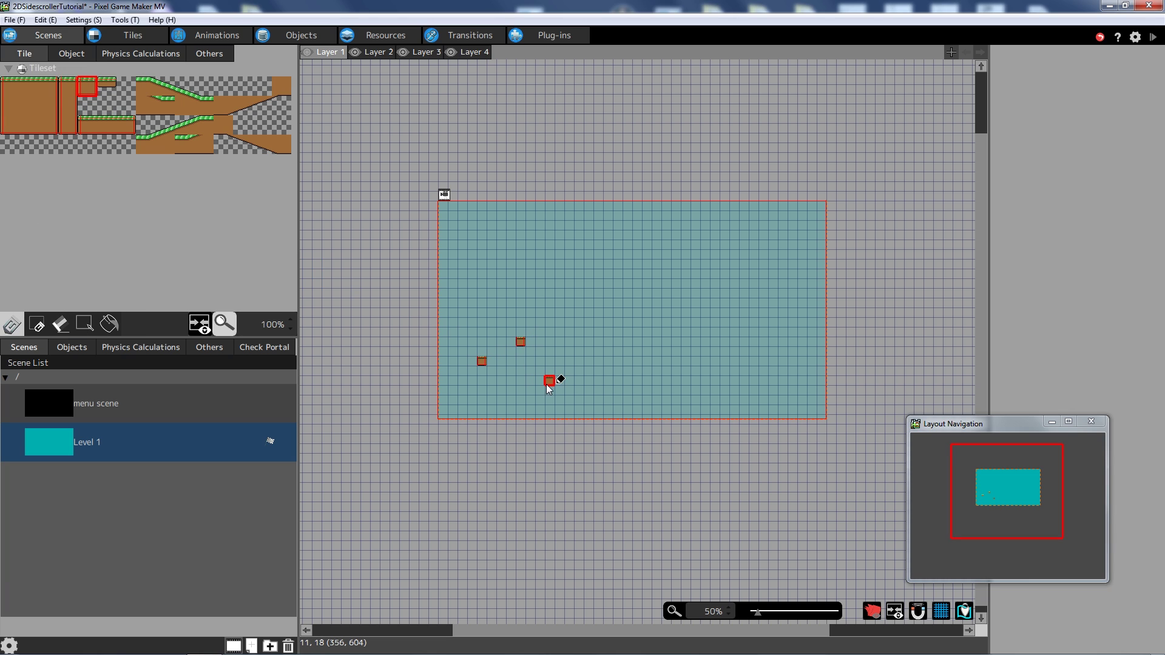
{"action": "left_click", "coordinate": [598, 313]}
{"action": "left_click", "coordinate": [618, 381]}
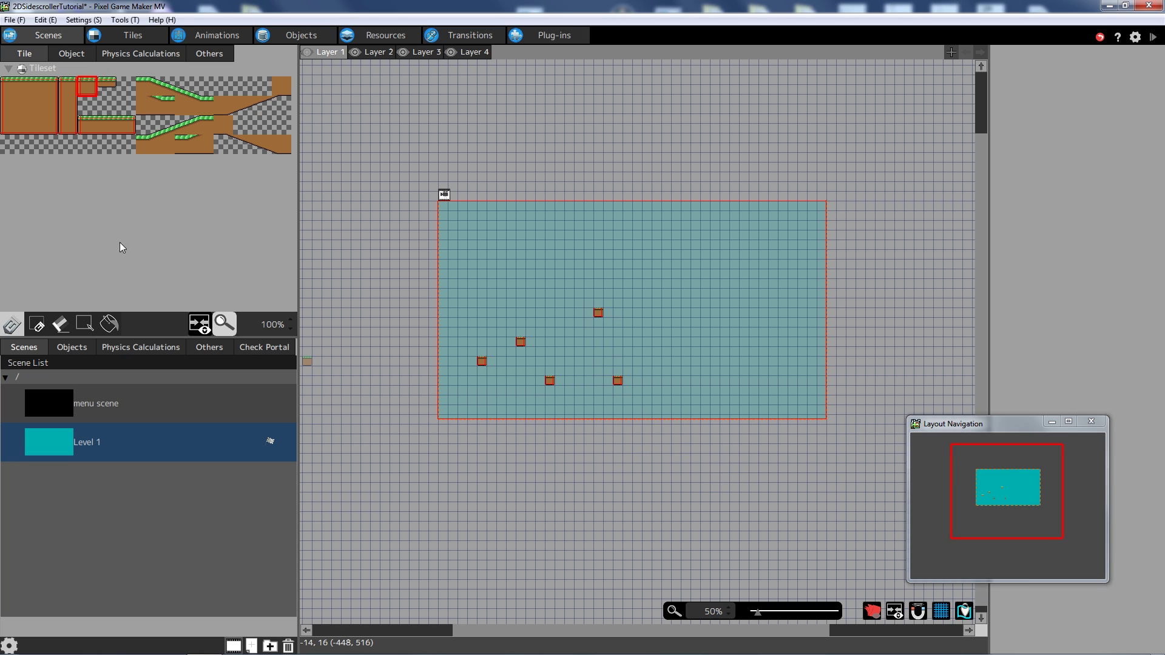
Paint a row of five three-tile-wide platforms across the middle of Level 1, and erase all placed tiles.
{"action": "left_click_drag", "start_coordinate": [86, 124], "coordinate": [129, 127]}
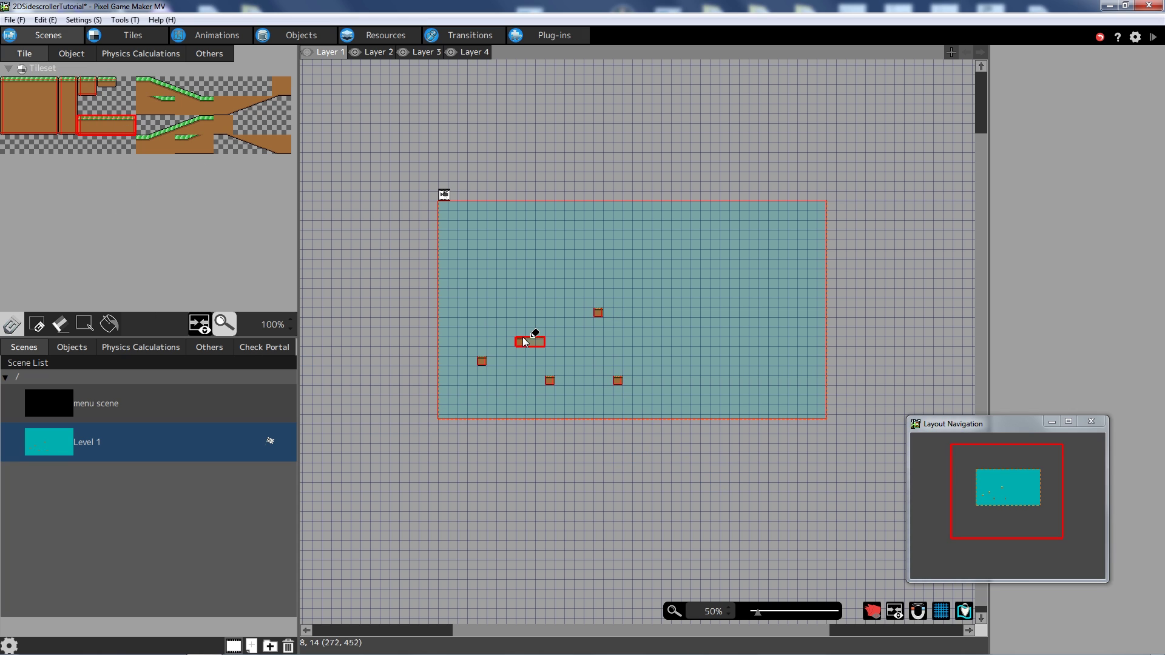
{"action": "left_click_drag", "start_coordinate": [514, 304], "coordinate": [658, 305]}
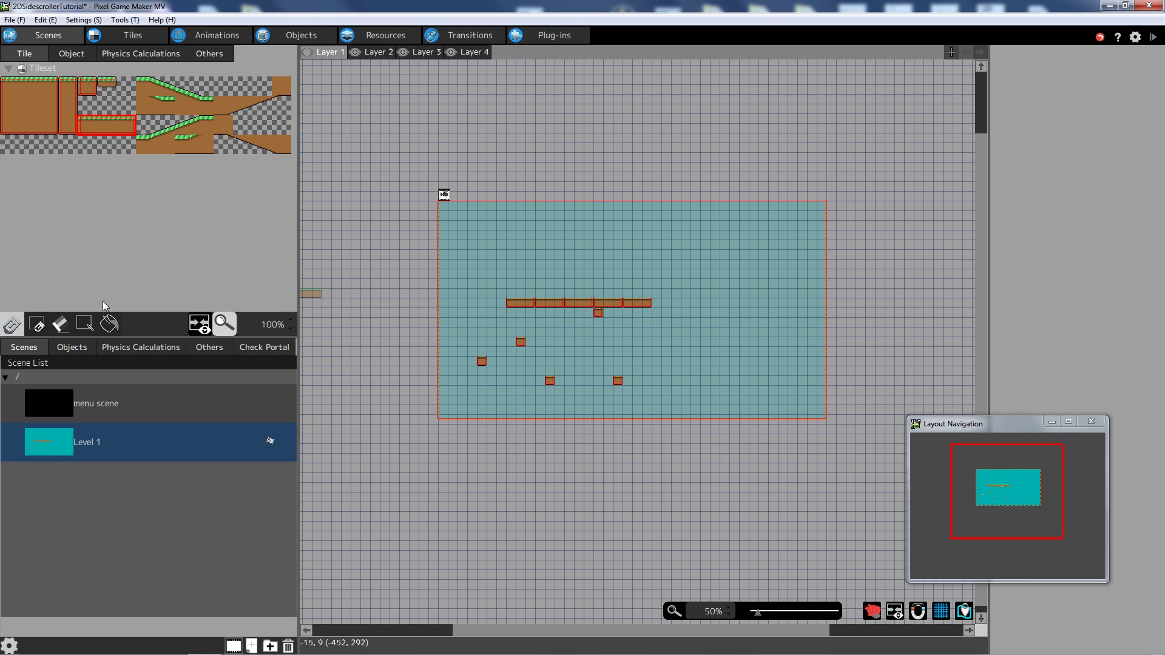
{"action": "left_click", "coordinate": [61, 325]}
{"action": "left_click", "coordinate": [515, 303]}
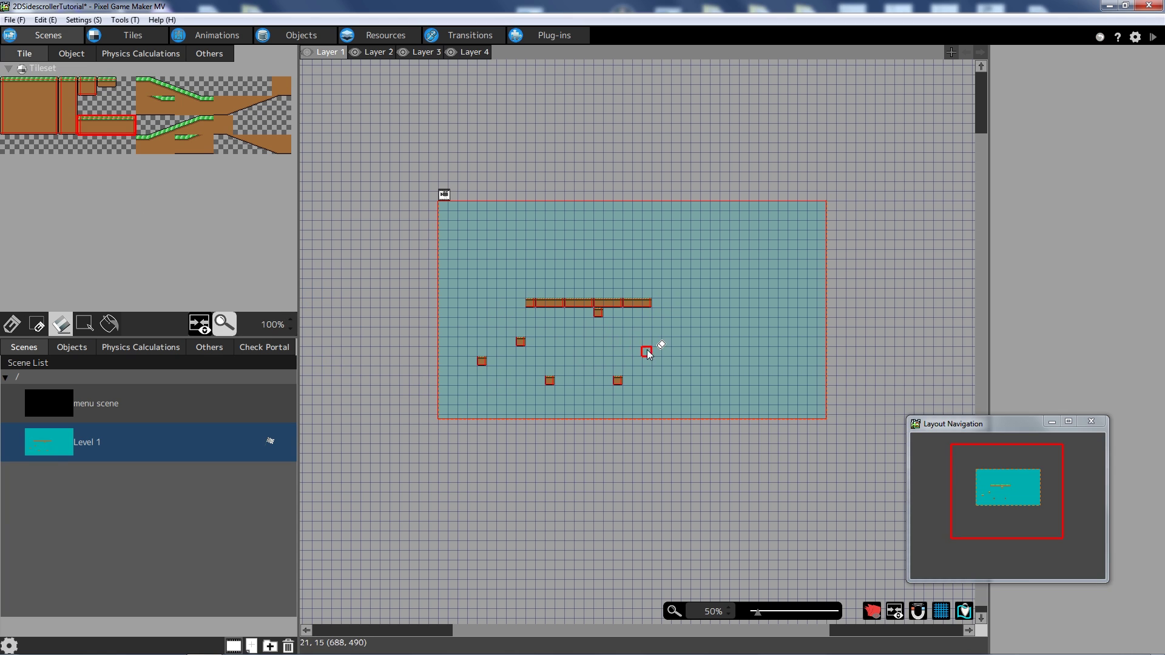
{"action": "mouse_move", "coordinate": [648, 354]}
{"action": "left_mouse_down"}
{"action": "mouse_move", "coordinate": [569, 304]}
{"action": "mouse_move", "coordinate": [540, 303]}
{"action": "mouse_move", "coordinate": [668, 304]}
{"action": "mouse_move", "coordinate": [489, 351]}
{"action": "mouse_move", "coordinate": [562, 380]}
{"action": "mouse_move", "coordinate": [619, 380]}
{"action": "left_mouse_up"}
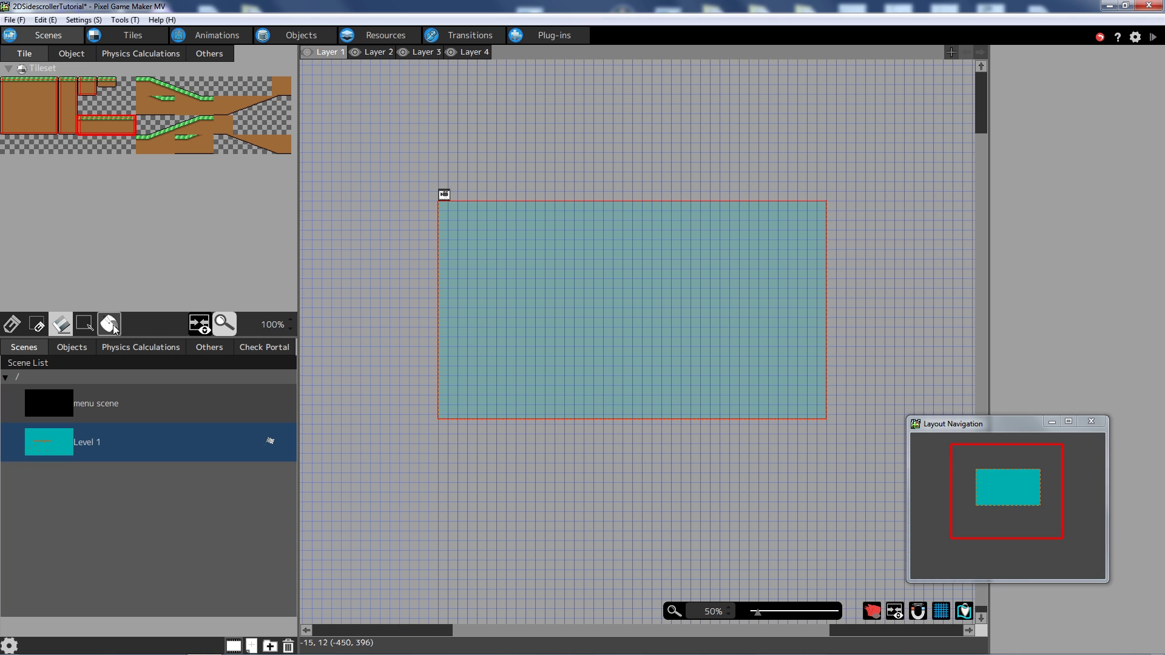
{"action": "left_click", "coordinate": [85, 324]}
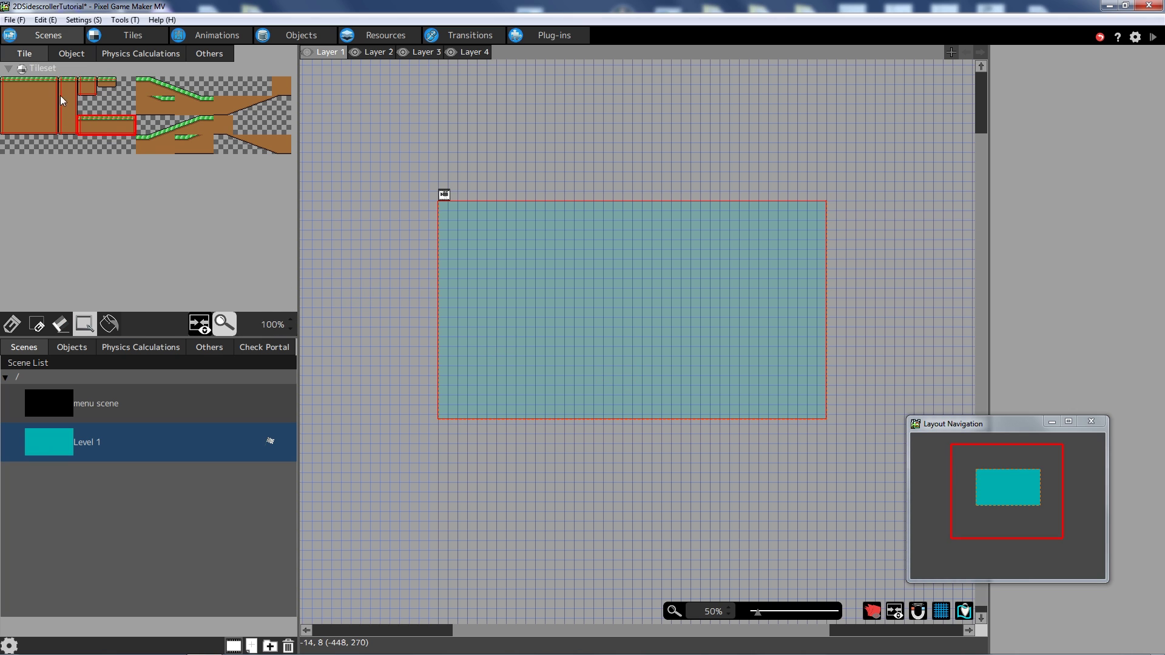
{"action": "left_click_drag", "start_coordinate": [61, 83], "coordinate": [67, 128]}
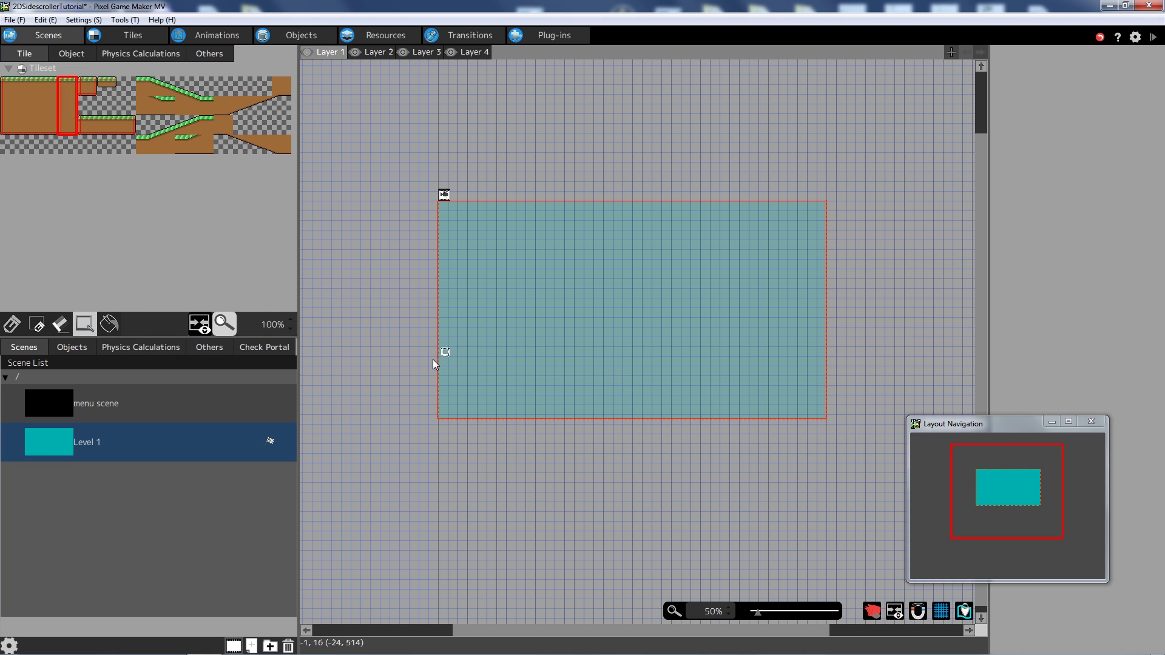
{"action": "left_click", "coordinate": [61, 124]}
{"action": "left_click_drag", "start_coordinate": [62, 83], "coordinate": [71, 131]}
Place a ground block three tiles wide and two tiles high in the lower-left corner of Level 1.
{"action": "left_click", "coordinate": [11, 324]}
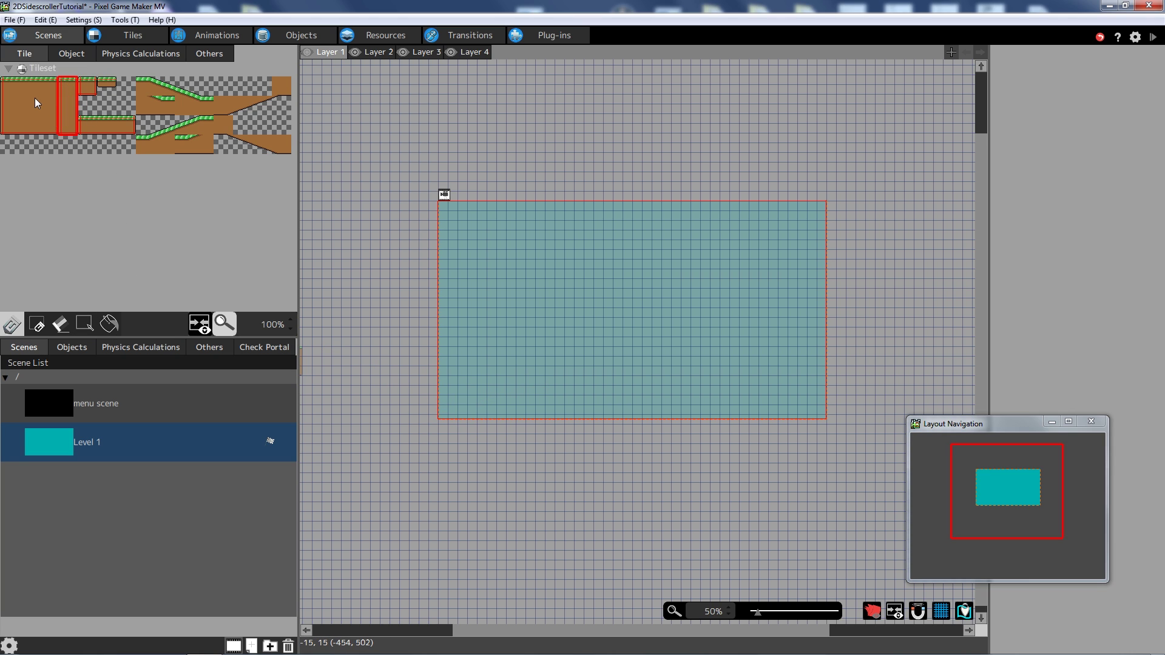
{"action": "left_click_drag", "start_coordinate": [10, 85], "coordinate": [45, 98]}
{"action": "left_click", "coordinate": [452, 409]}
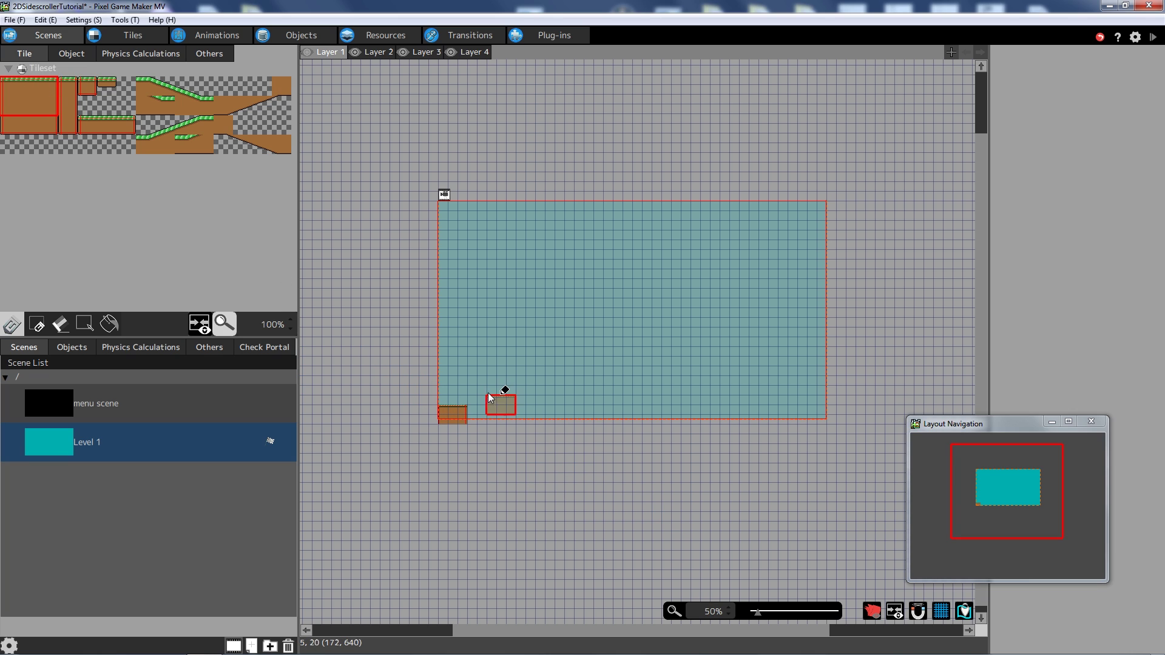
Build a three-tile-high column of left-edge ground tiles against the corner block, one tile higher than it.
{"action": "left_click", "coordinate": [67, 86]}
{"action": "left_click_drag", "start_coordinate": [10, 86], "coordinate": [10, 108]}
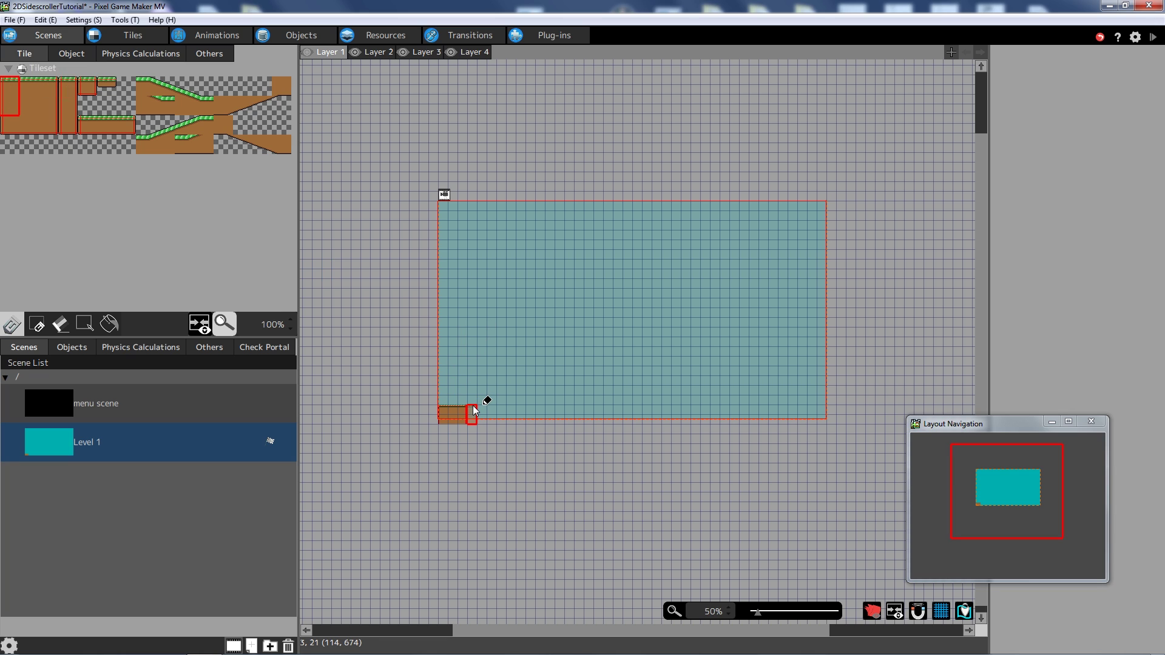
{"action": "left_click", "coordinate": [12, 89]}
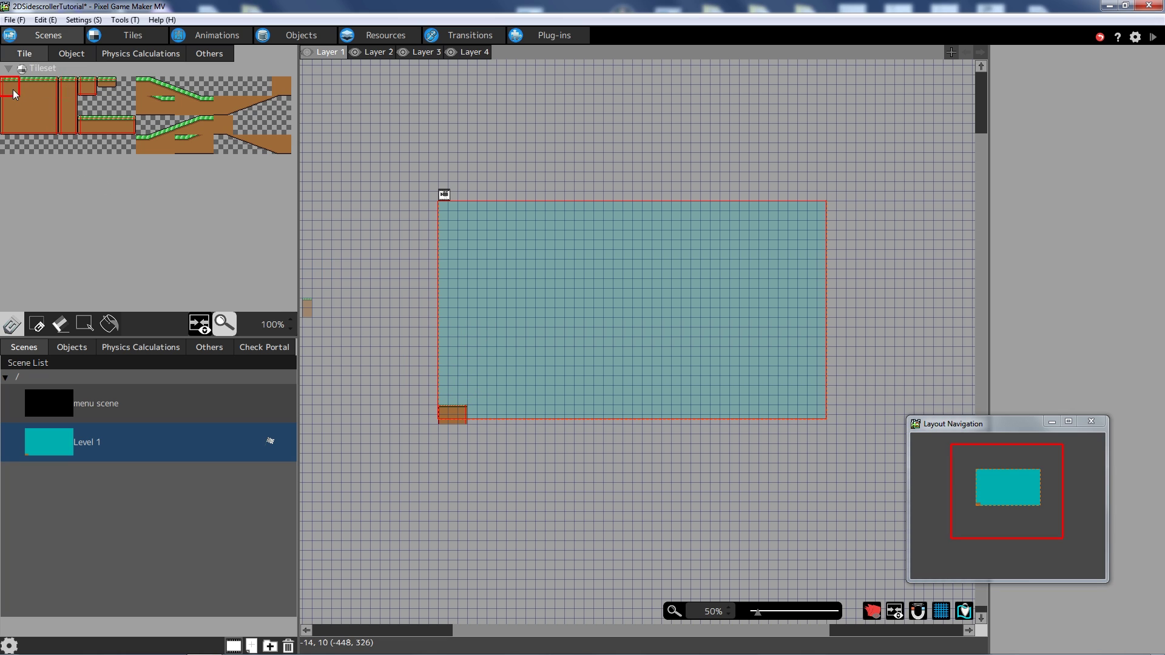
{"action": "left_click", "coordinate": [472, 390]}
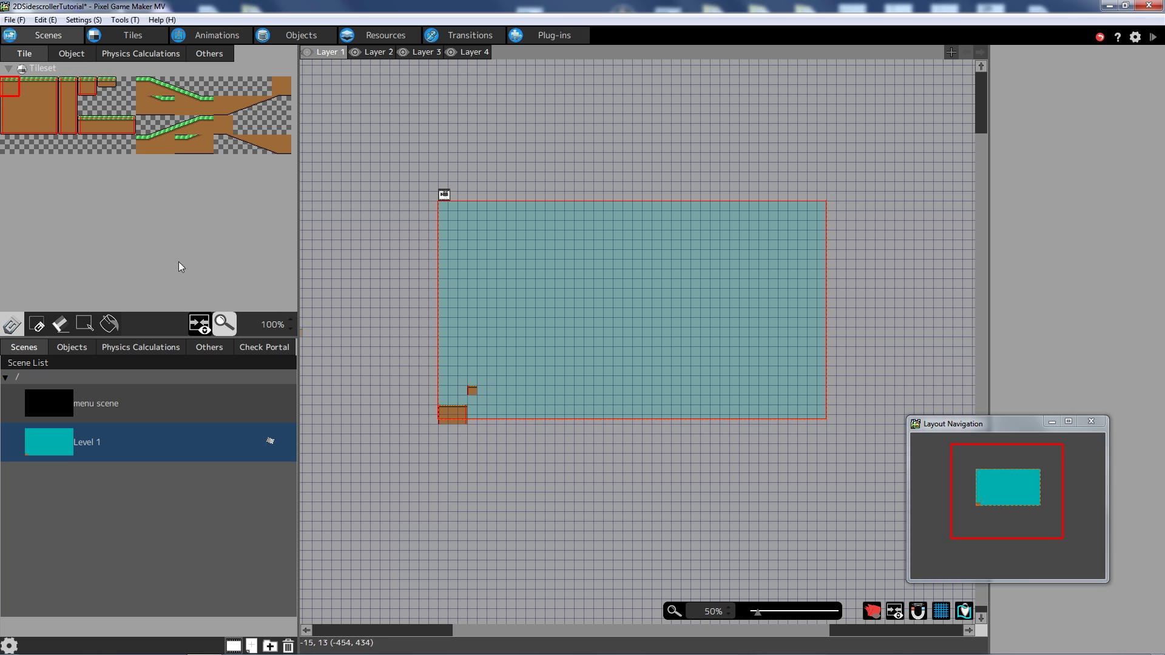
{"action": "key", "text": "ctrl+z"}
{"action": "left_click", "coordinate": [473, 400]}
{"action": "left_click", "coordinate": [10, 105]}
{"action": "left_click", "coordinate": [473, 411]}
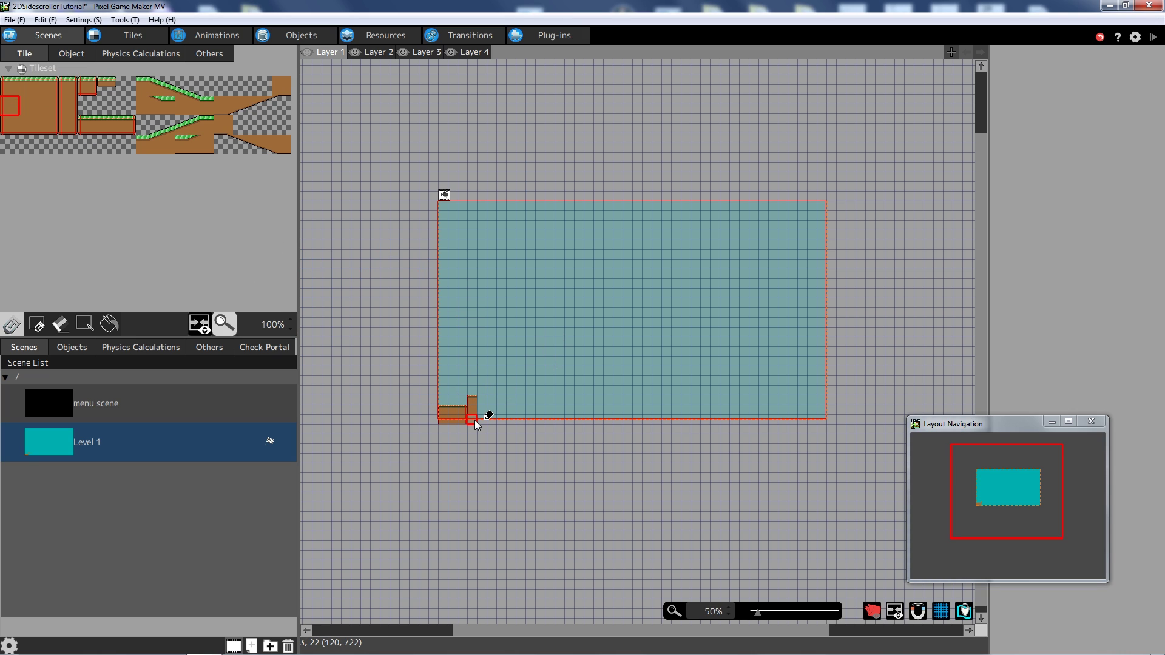
Extend the raised ground about nine tiles to the right with the three-tile-high middle ground column.
{"action": "left_click", "coordinate": [28, 106]}
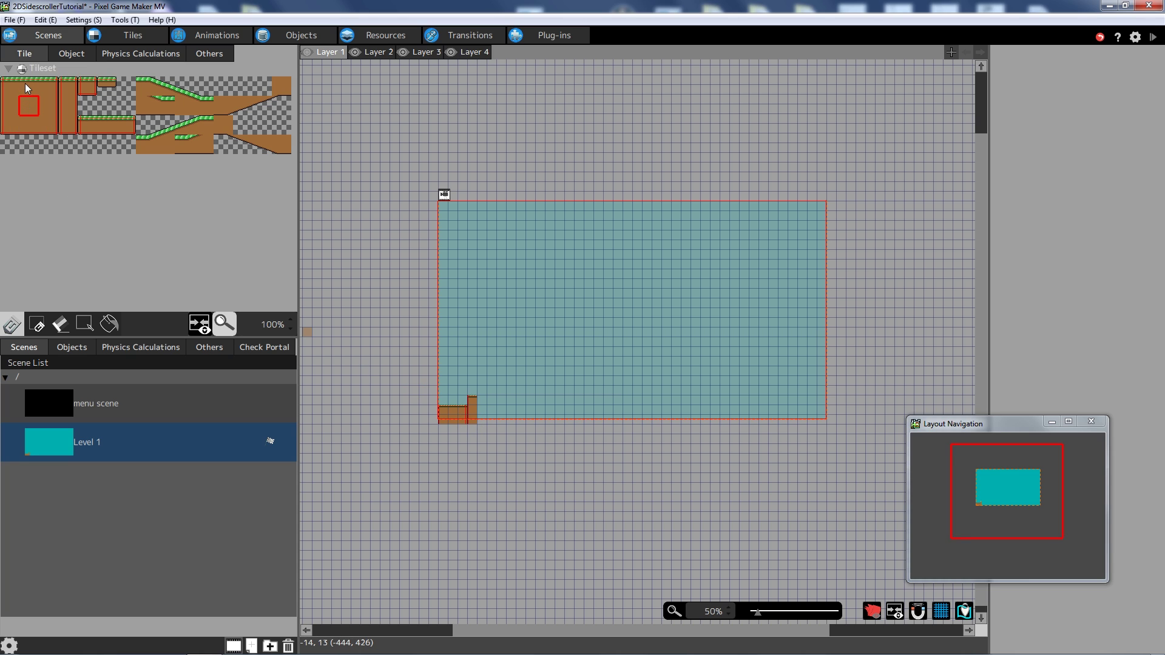
{"action": "left_click_drag", "start_coordinate": [26, 88], "coordinate": [28, 127]}
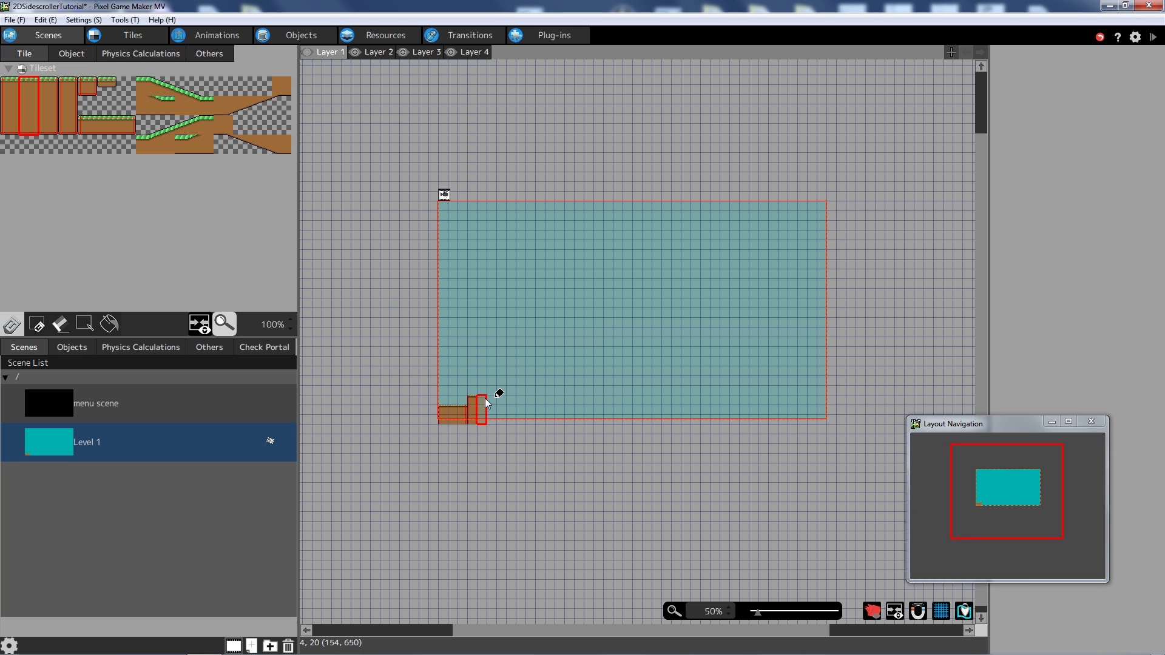
{"action": "left_click_drag", "start_coordinate": [485, 399], "coordinate": [552, 411]}
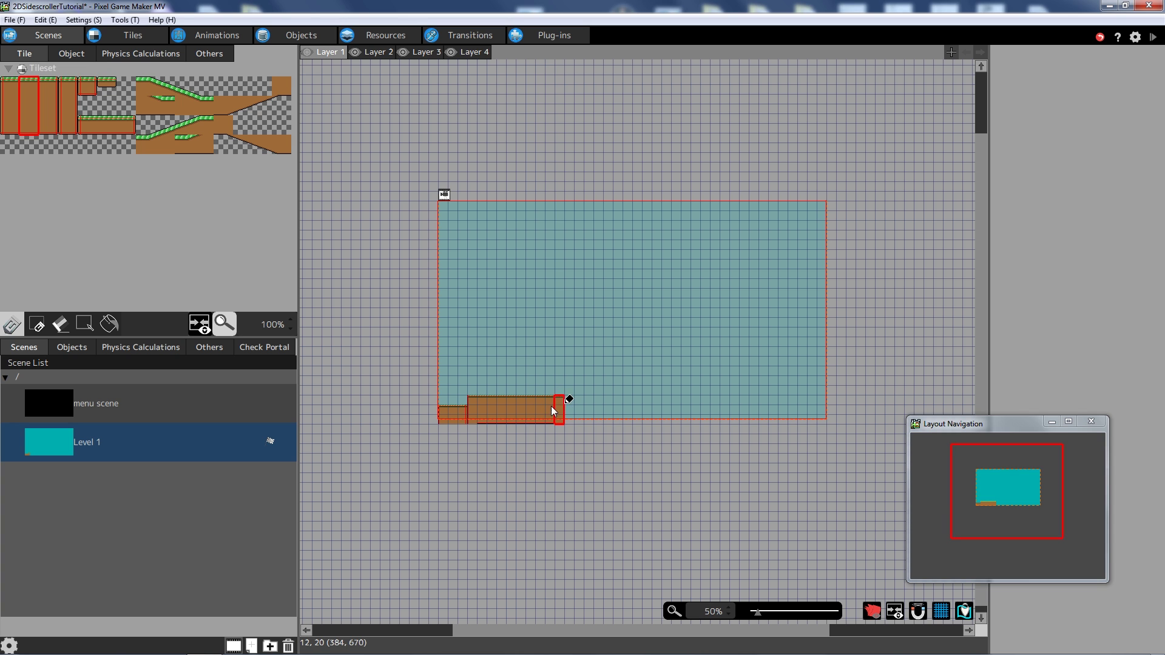
{"action": "scroll", "coordinate": [590, 461], "scroll_direction": "left", "scroll_amount": 1}
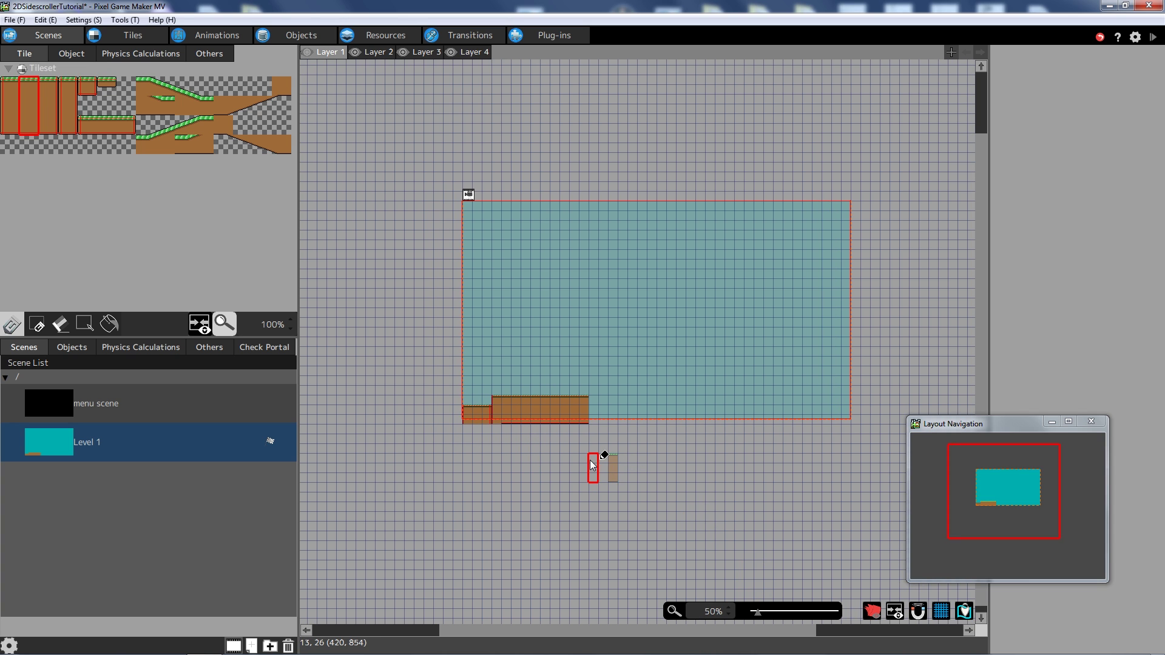
Close off the right end of the raised ground with a three-tile-high column of right-edge ground tiles.
{"action": "left_click_drag", "start_coordinate": [759, 613], "coordinate": [765, 615]}
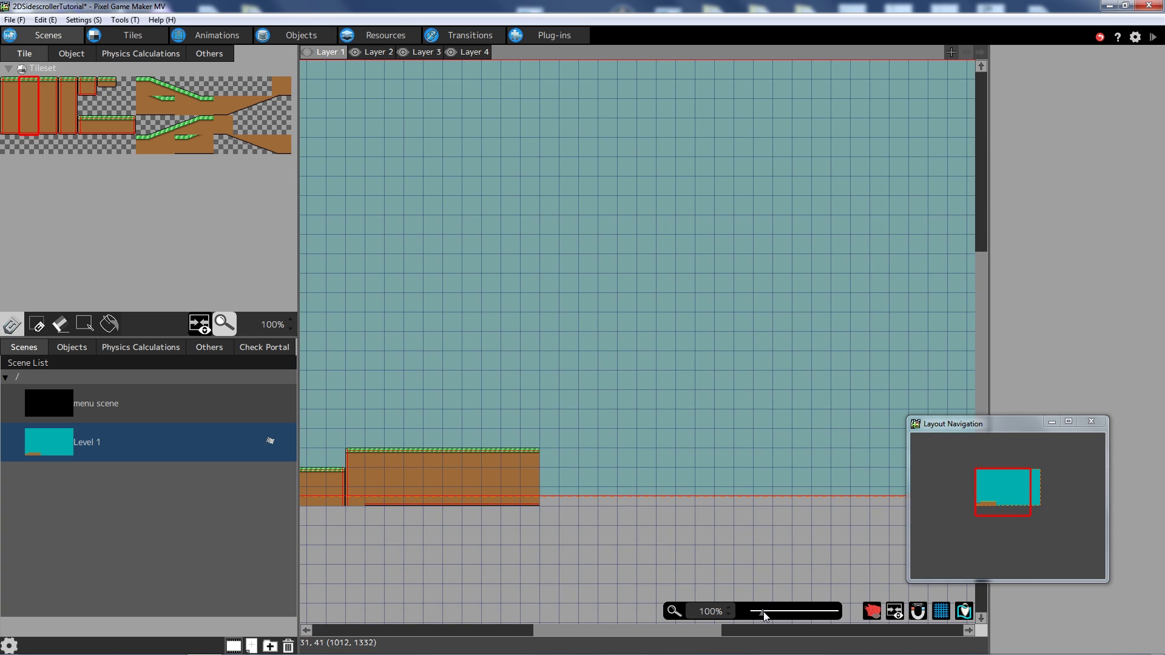
{"action": "scroll", "coordinate": [513, 564], "scroll_direction": "up", "scroll_amount": 1}
{"action": "left_click_drag", "start_coordinate": [569, 630], "coordinate": [552, 628]}
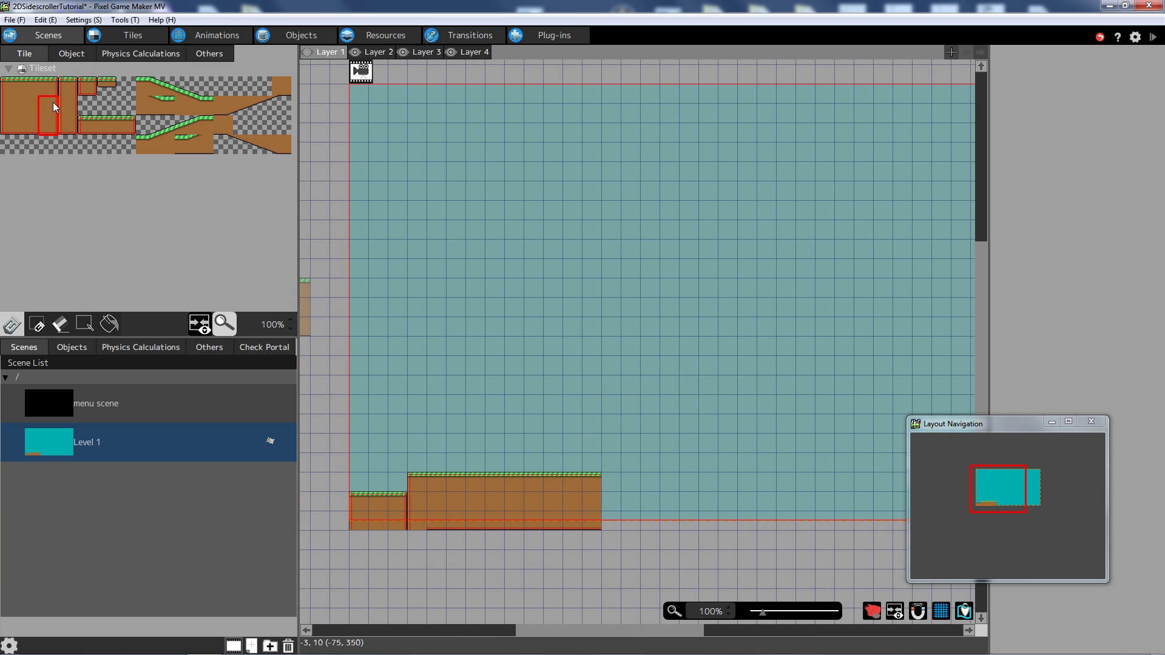
{"action": "left_click", "coordinate": [612, 485]}
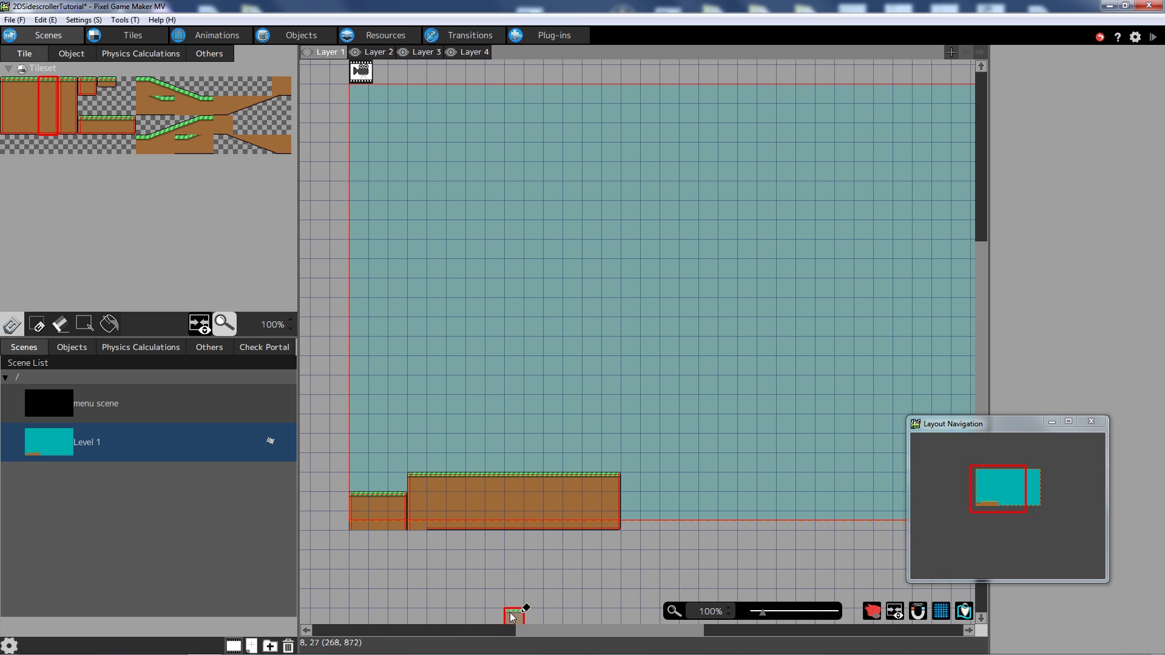
Place three separate pillars, each one tile wide and three tiles high, beyond the raised ground at the same height.
{"action": "left_click", "coordinate": [67, 130]}
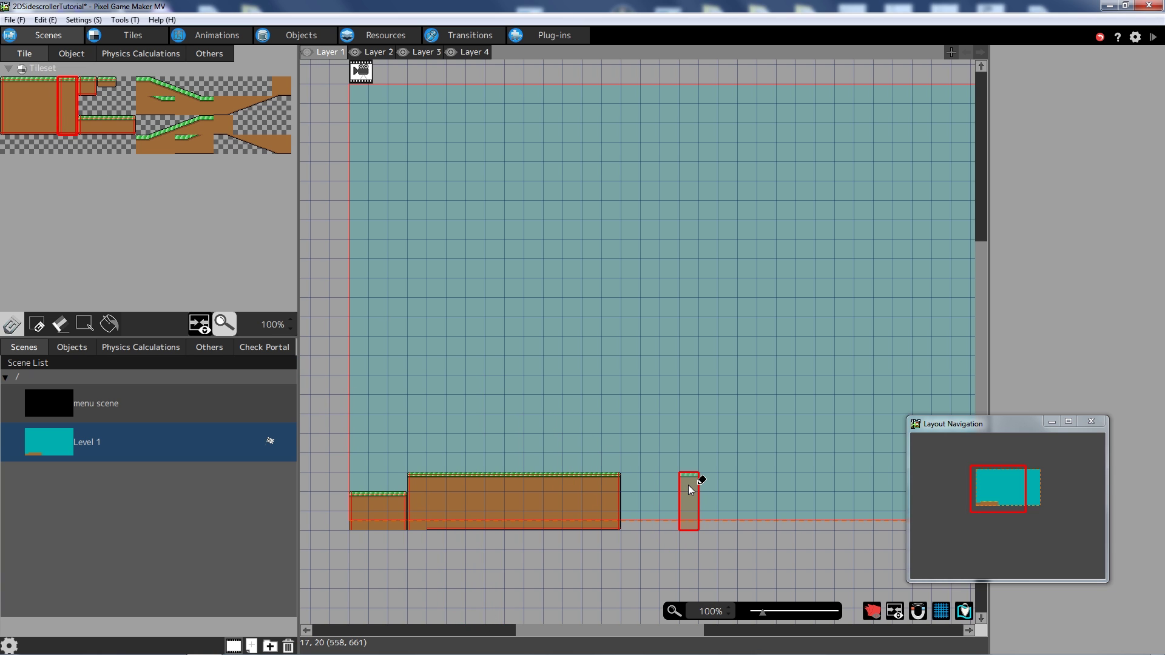
{"action": "left_click", "coordinate": [689, 490]}
{"action": "left_click", "coordinate": [767, 491]}
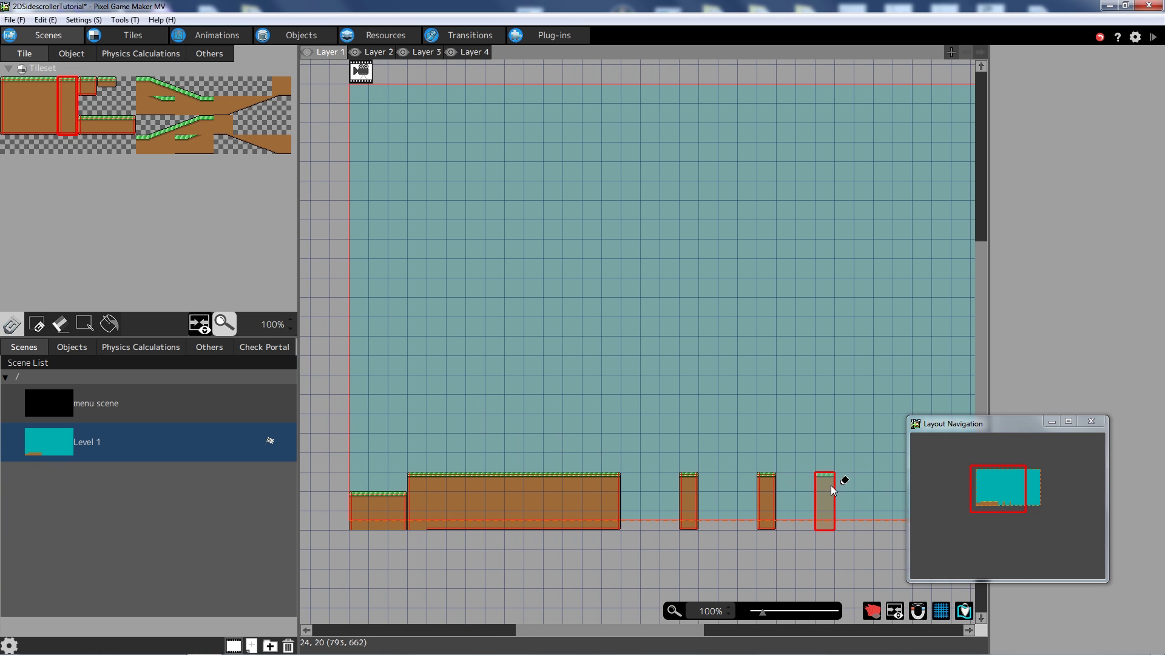
{"action": "left_click", "coordinate": [833, 491]}
{"action": "left_click_drag", "start_coordinate": [672, 631], "coordinate": [740, 634]}
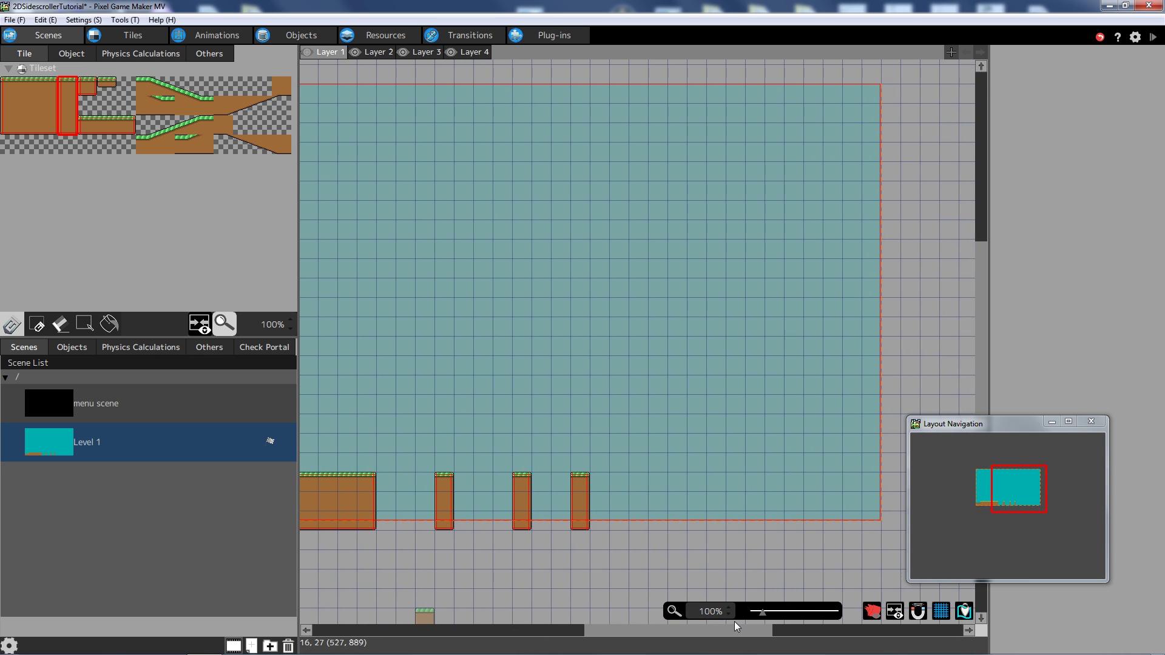
Try painting a row of five single bordered ground blocks beyond the pillars, and undo it.
{"action": "left_click", "coordinate": [15, 92]}
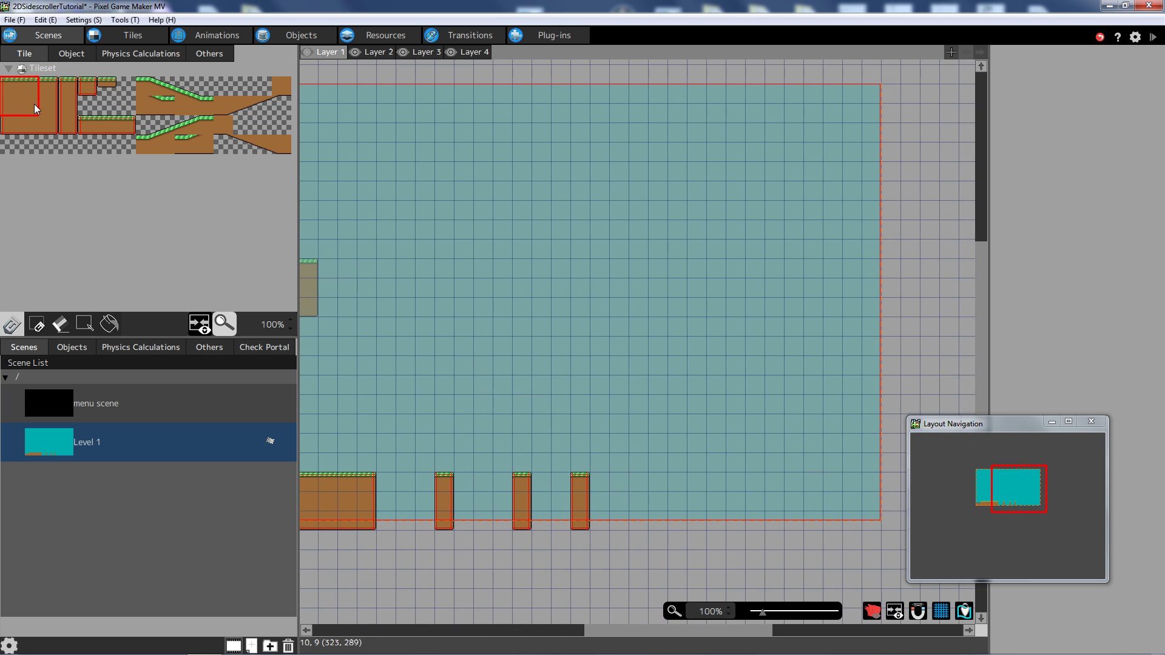
{"action": "left_click", "coordinate": [87, 86]}
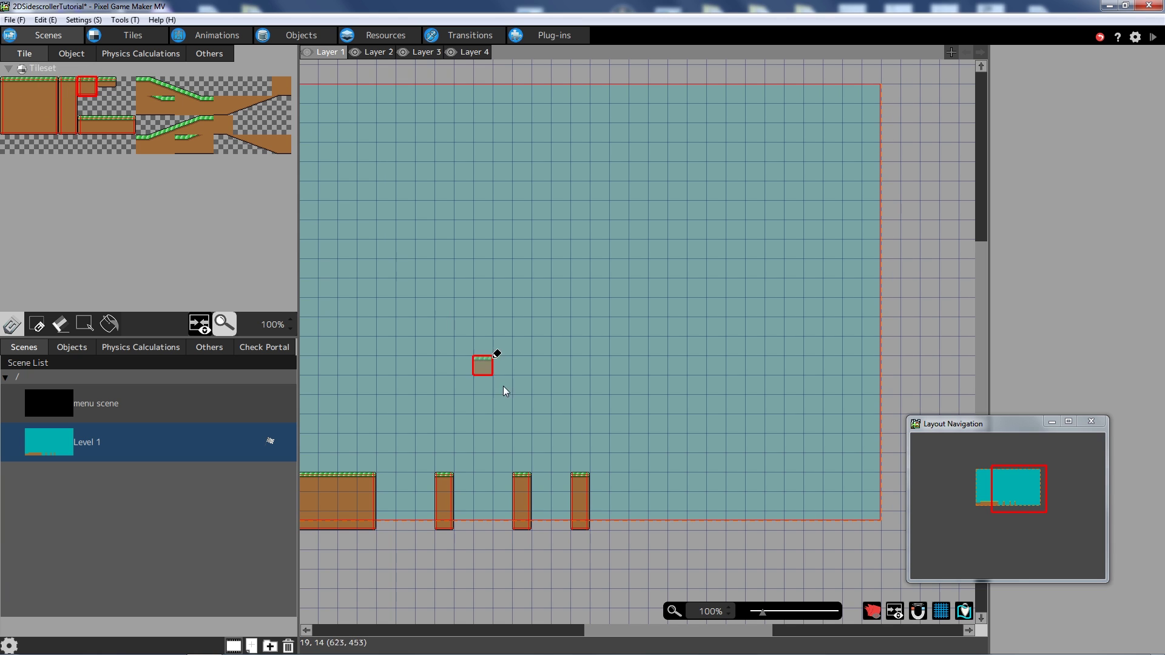
{"action": "left_click_drag", "start_coordinate": [637, 487], "coordinate": [709, 489]}
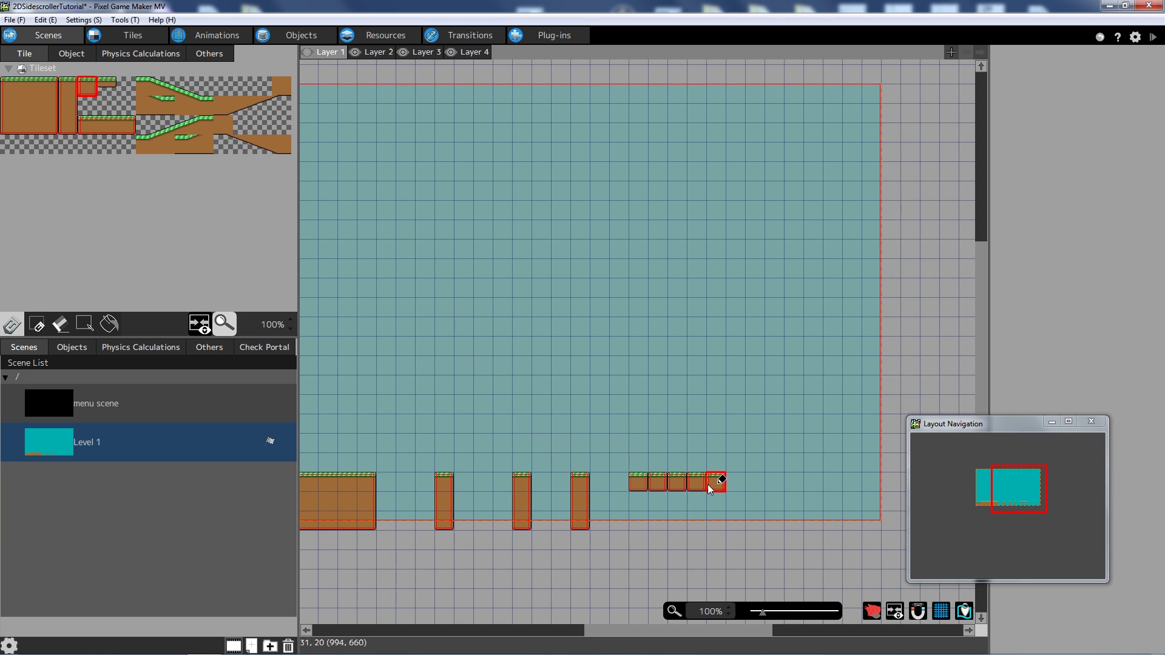
{"action": "key", "text": "ctrl+z"}
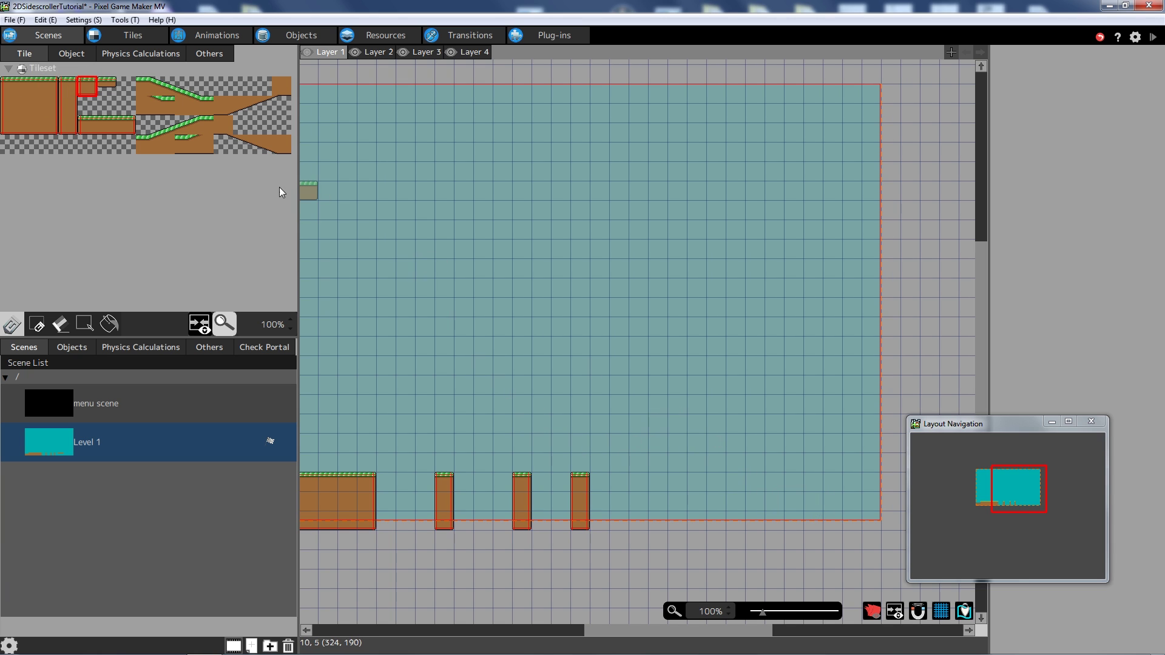
Build a one-tile-high platform eight tiles long beyond the pillars, using the left-end, middle and right-end platform tiles.
{"action": "left_click", "coordinate": [89, 133]}
{"action": "left_click", "coordinate": [658, 482]}
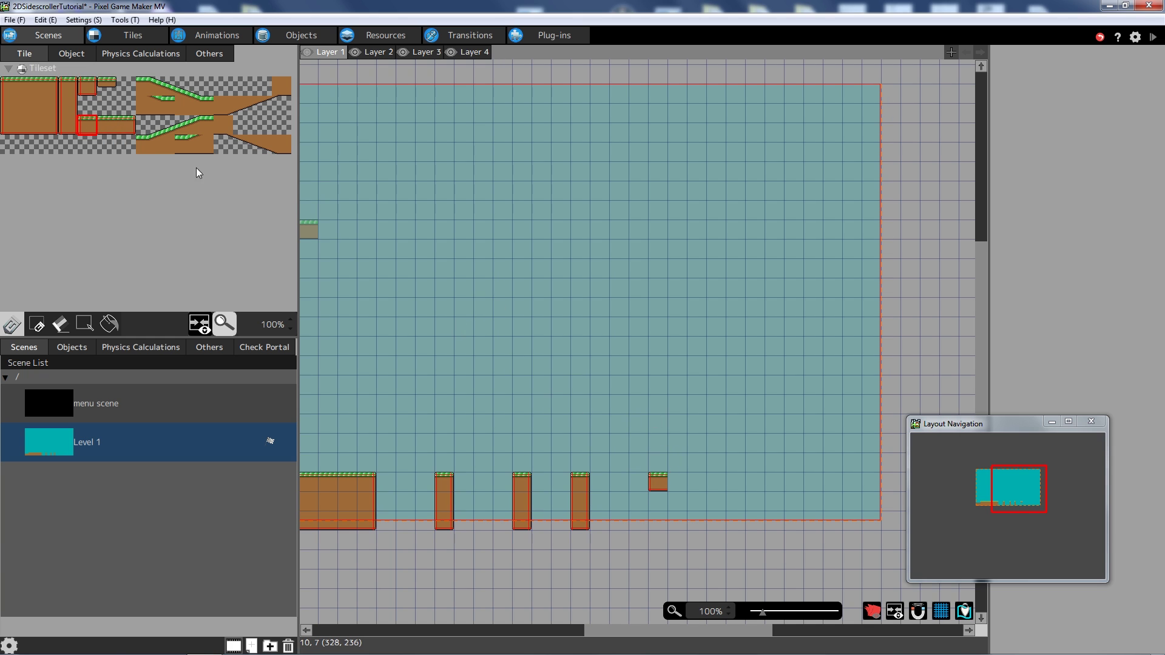
{"action": "left_click", "coordinate": [107, 130]}
{"action": "left_click_drag", "start_coordinate": [677, 483], "coordinate": [771, 487]}
{"action": "left_click", "coordinate": [130, 126]}
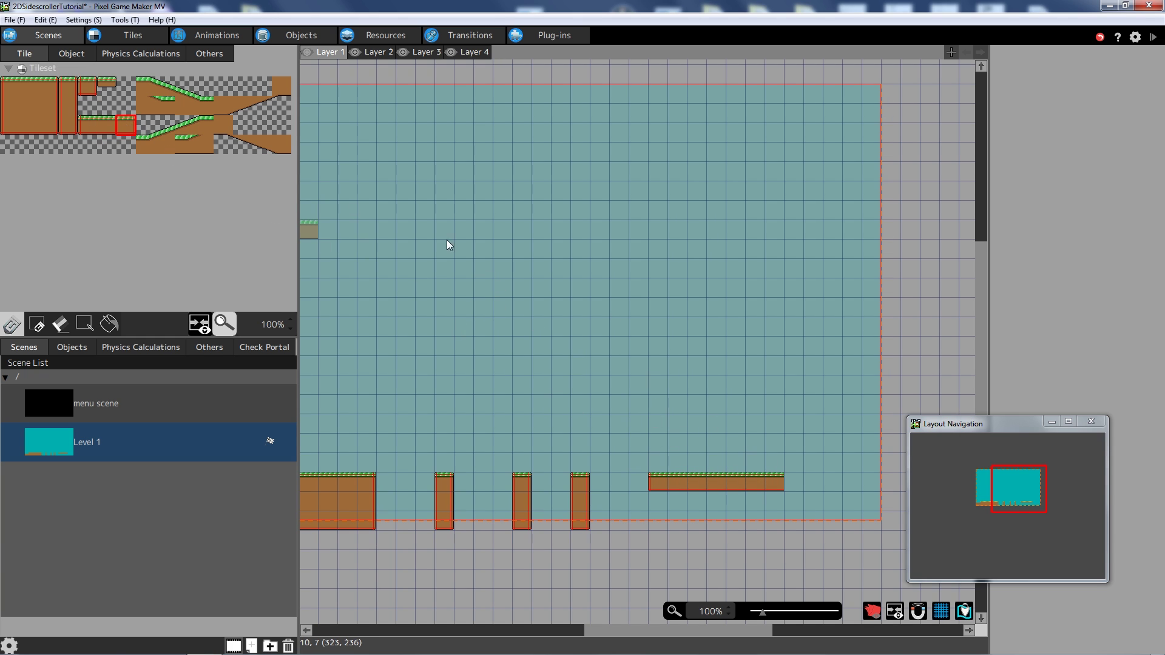
{"action": "left_click", "coordinate": [795, 483]}
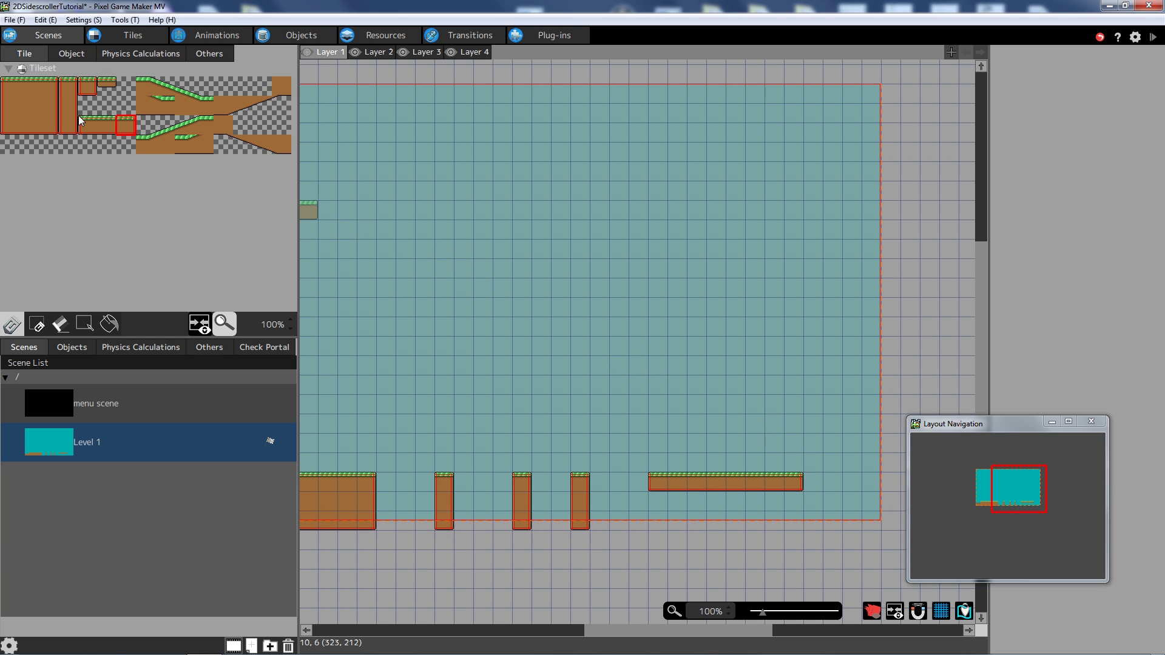
Place a single thin half-height platform tile between the long platform and the level's right boundary.
{"action": "left_click", "coordinate": [105, 86]}
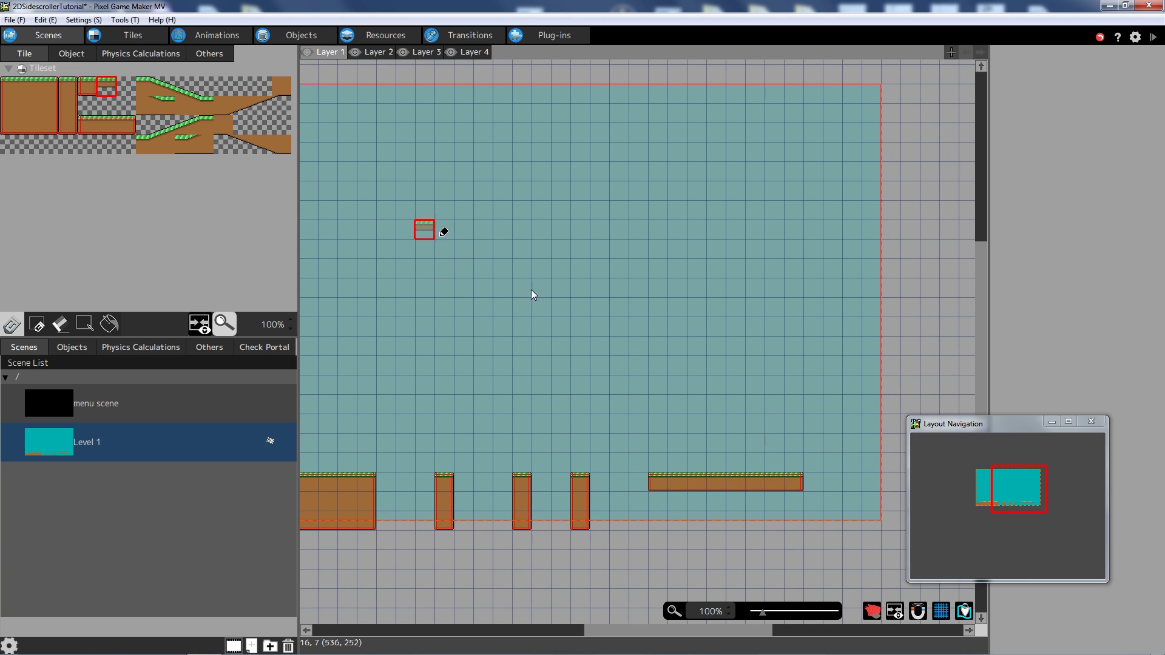
{"action": "left_click", "coordinate": [852, 479]}
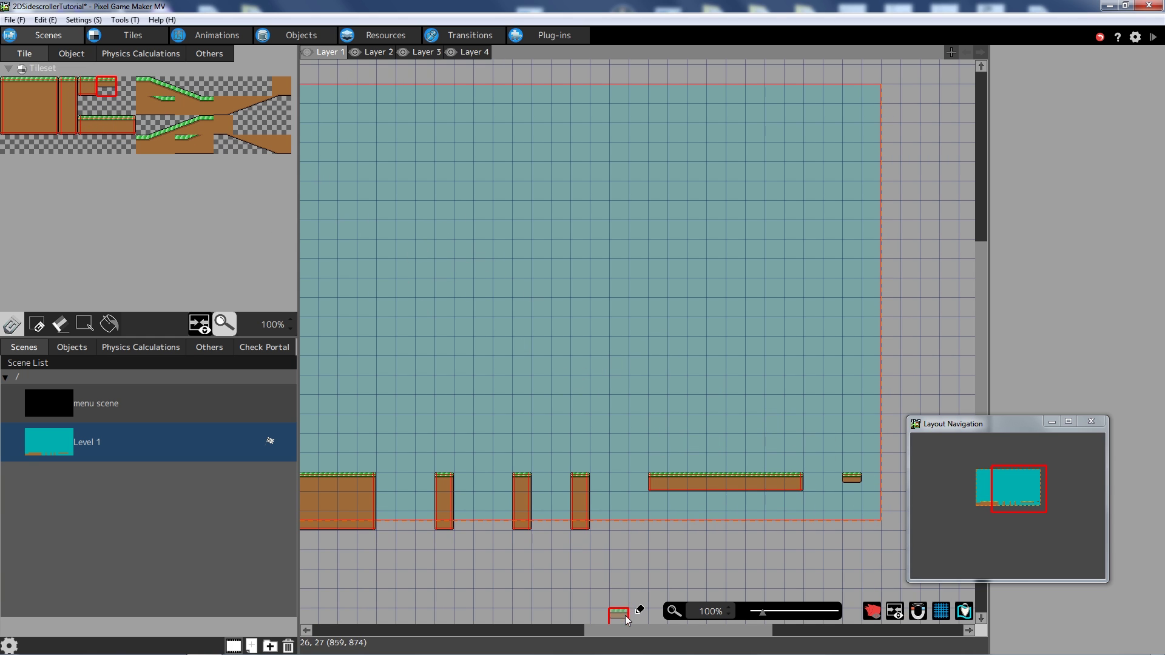
{"action": "left_click_drag", "start_coordinate": [614, 630], "coordinate": [538, 634]}
Switch through Layers 2, 3 and 4 and back to Layer 1 to compare where the tiles are placed.
{"action": "left_click", "coordinate": [376, 54]}
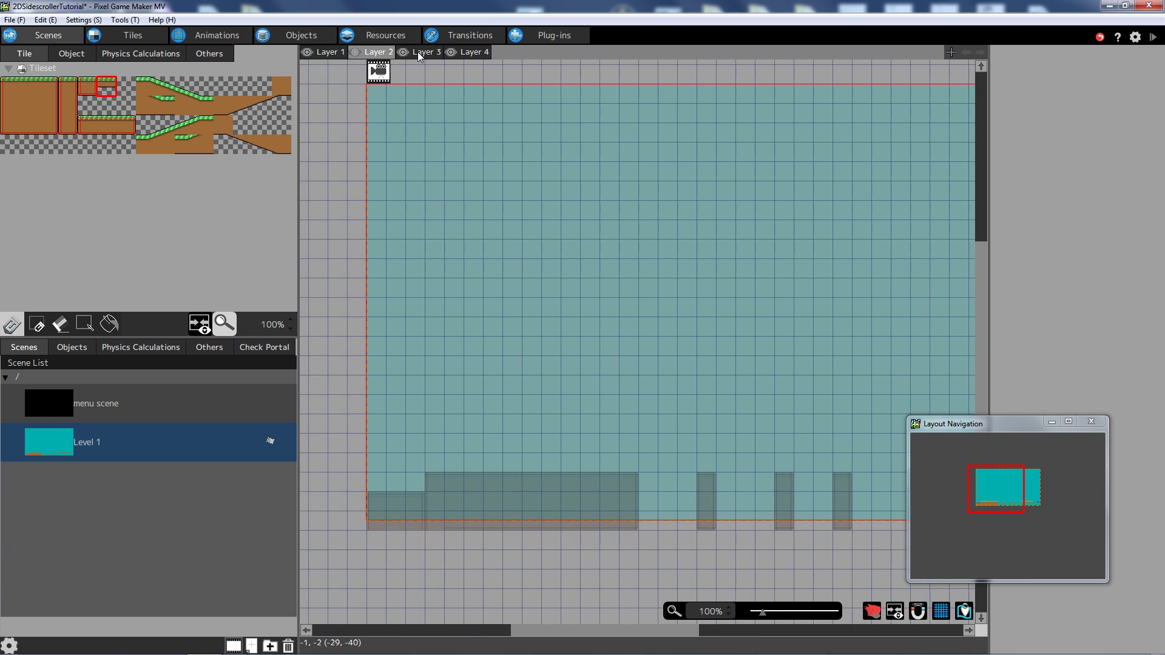
{"action": "left_click", "coordinate": [418, 53]}
{"action": "left_click", "coordinate": [463, 52]}
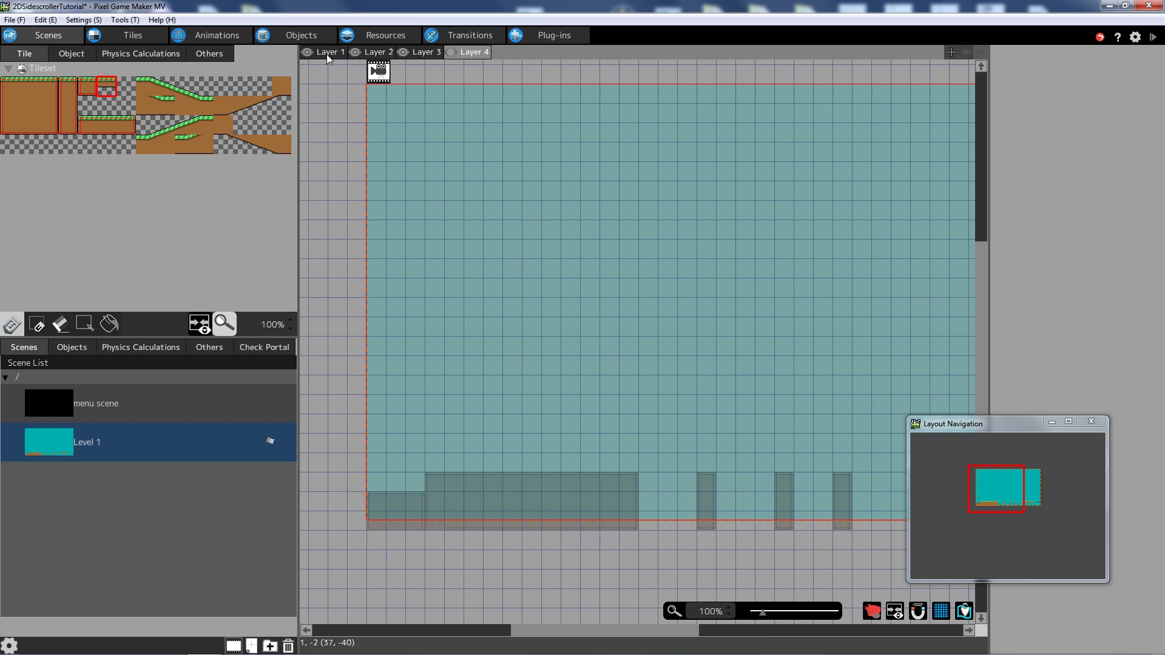
{"action": "left_click", "coordinate": [326, 54]}
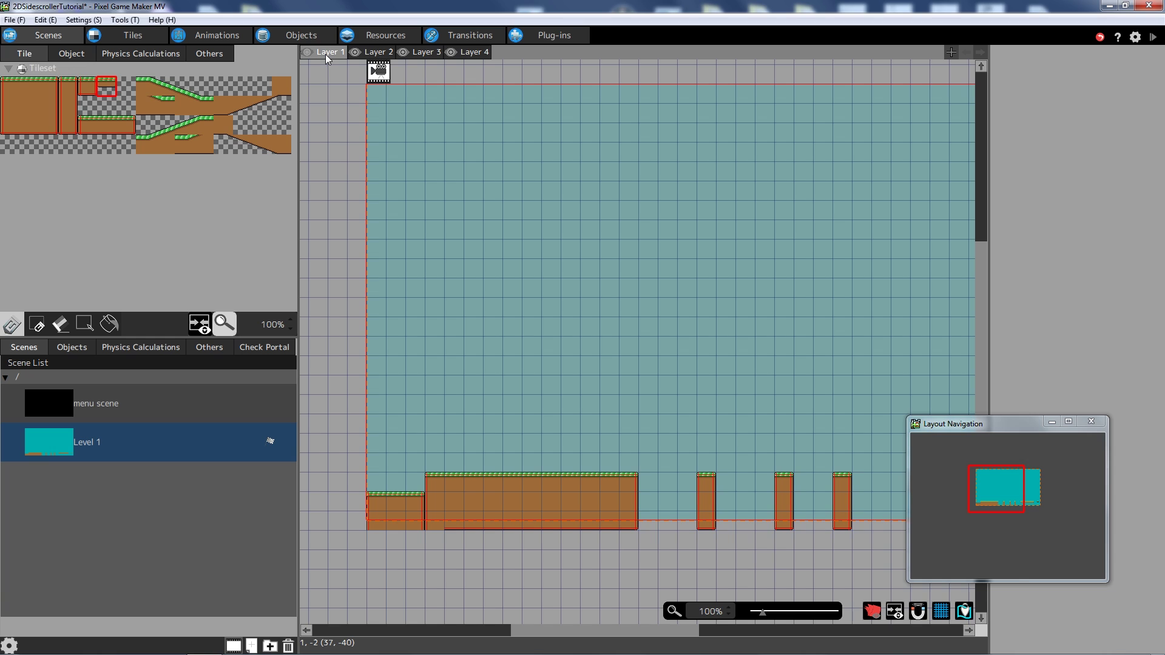
{"action": "left_click", "coordinate": [368, 53]}
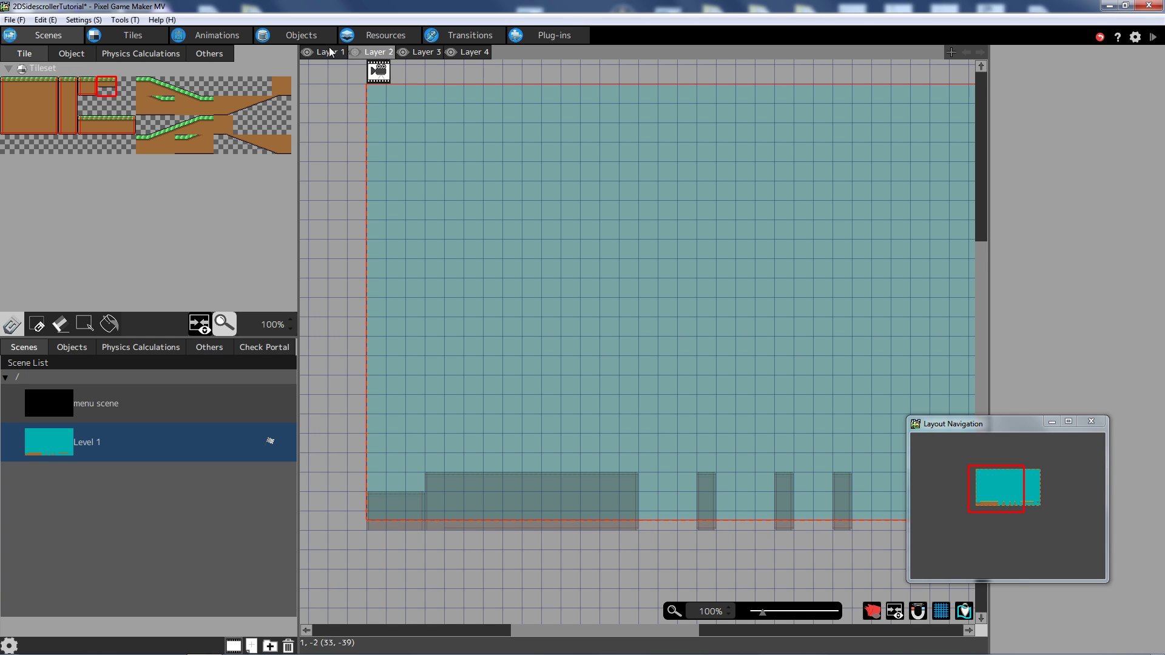
{"action": "left_click", "coordinate": [330, 53]}
Move Layer 1 after Layer 2 in the layer order and rename it Map.
{"action": "left_click_drag", "start_coordinate": [328, 54], "coordinate": [376, 55]}
{"action": "right_click", "coordinate": [372, 56]}
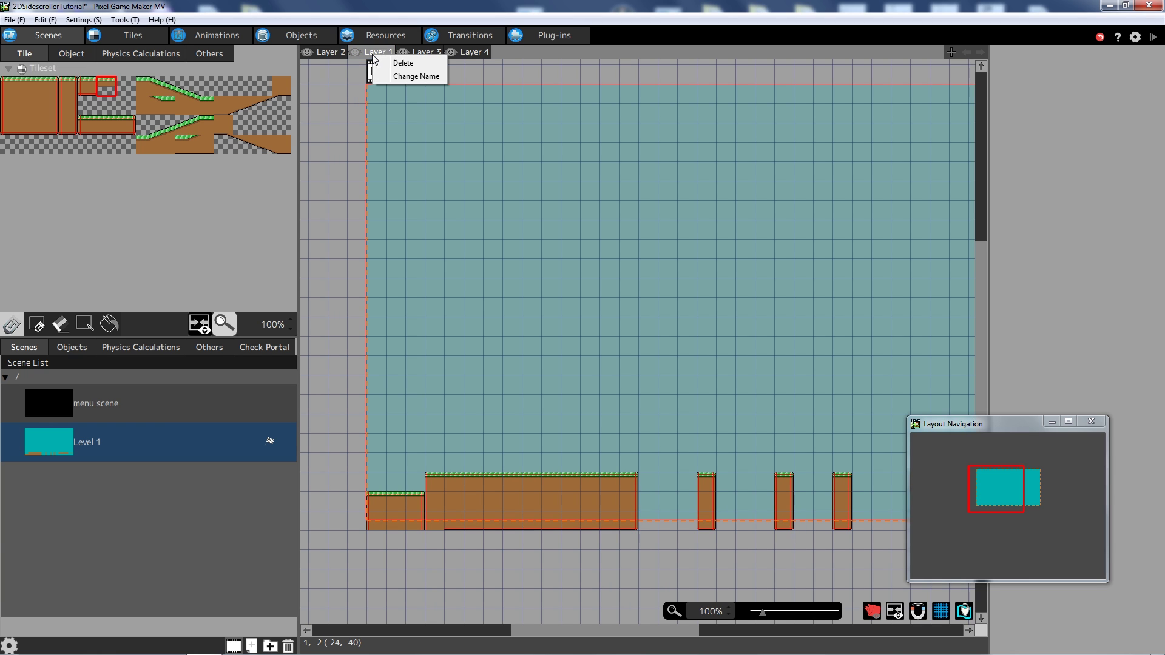
{"action": "left_click", "coordinate": [413, 74]}
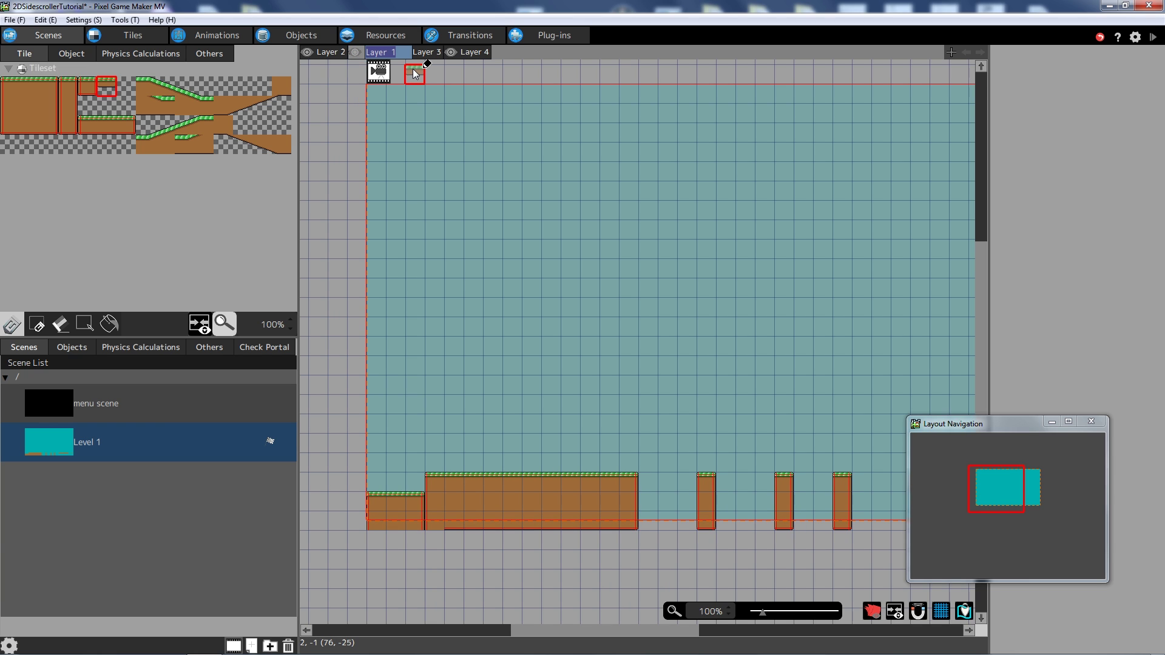
{"action": "type", "text": "Map"}
{"action": "key", "text": "Return"}
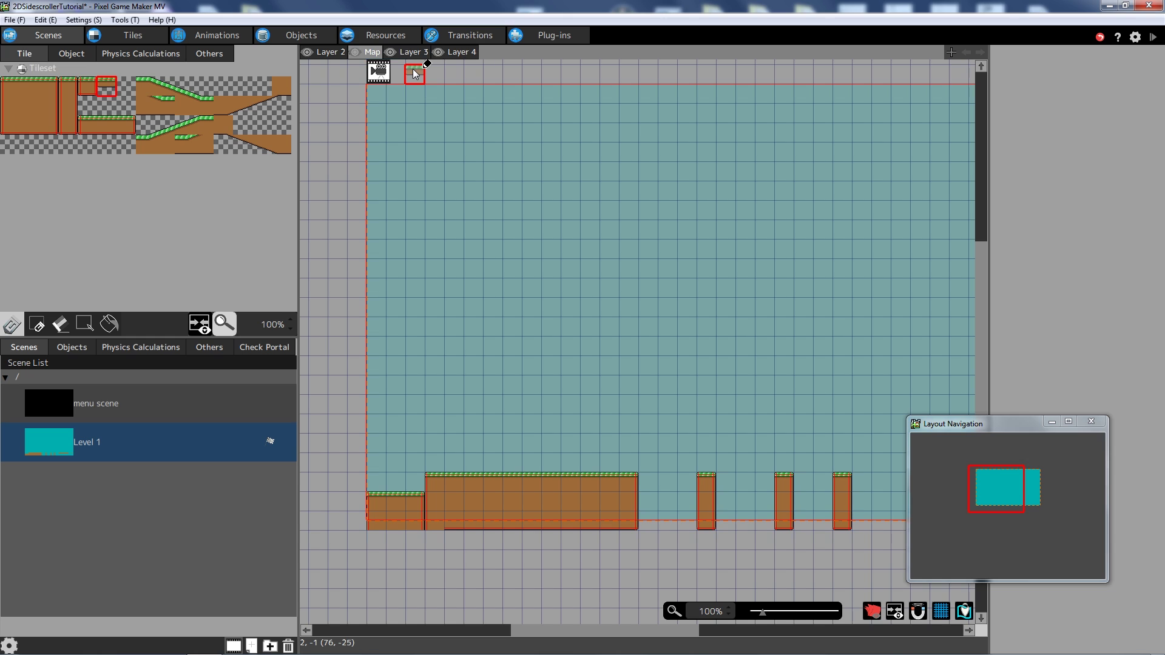
Rename Layer 2 as Background.
{"action": "left_click", "coordinate": [326, 52]}
{"action": "right_click", "coordinate": [325, 52]}
{"action": "left_click", "coordinate": [369, 70]}
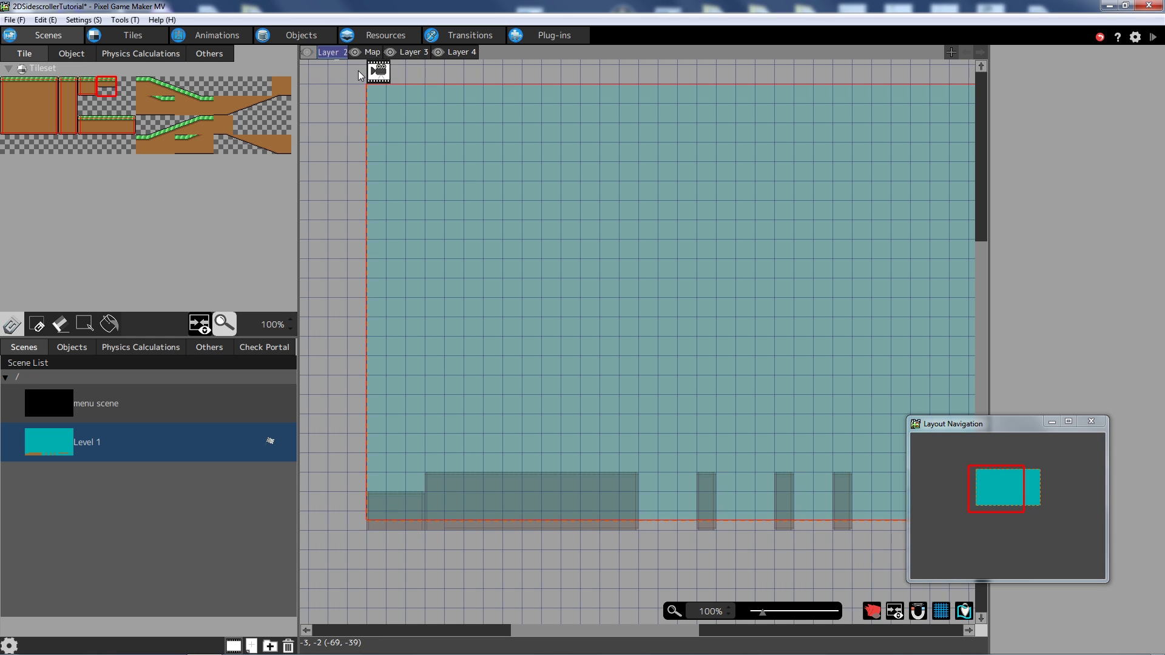
{"action": "type", "text": "Backgro"}
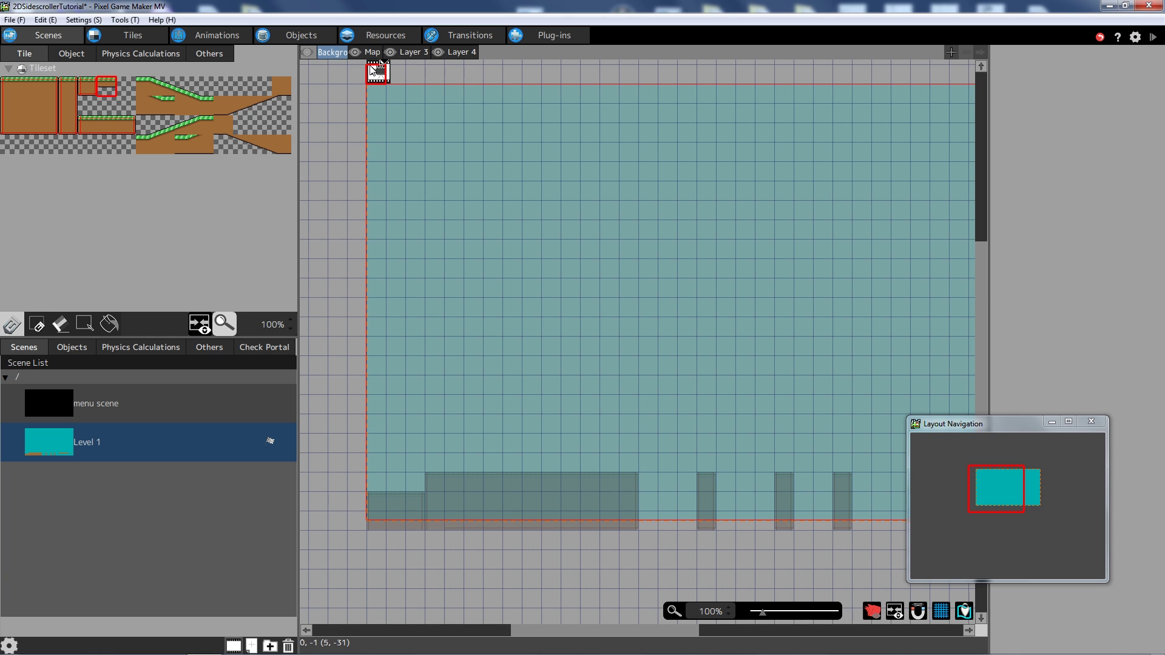
{"action": "type", "text": "und"}
{"action": "key", "text": "Return"}
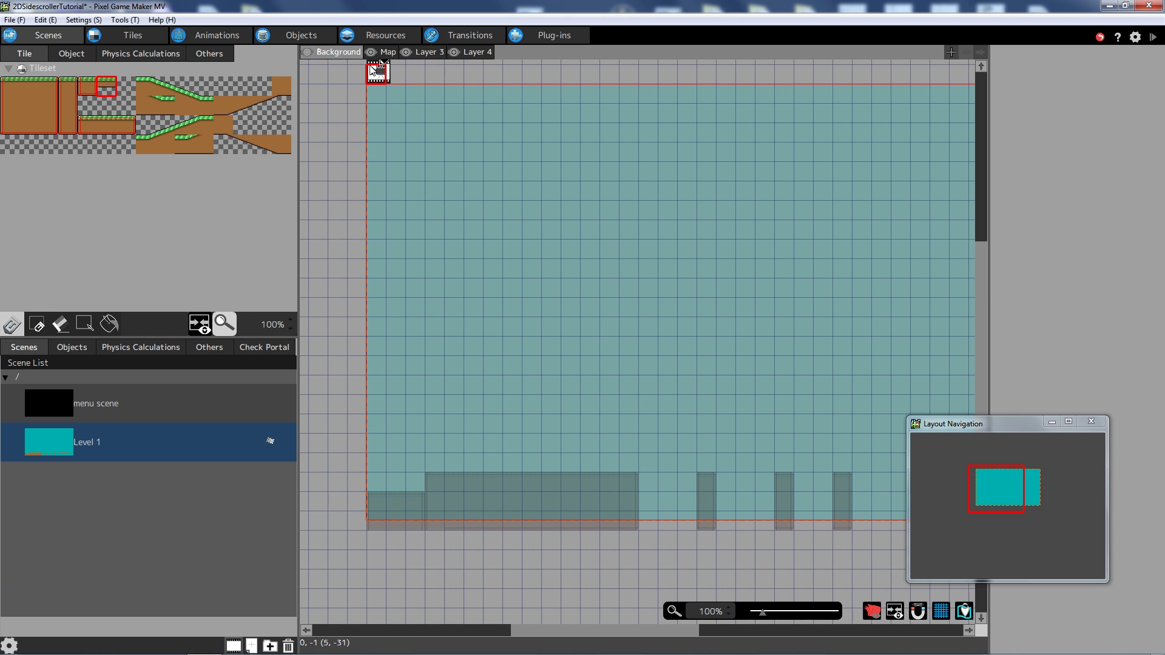
Rename Layer 3 as Effects.
{"action": "left_click", "coordinate": [425, 56]}
{"action": "right_click", "coordinate": [427, 52]}
{"action": "left_click", "coordinate": [459, 75]}
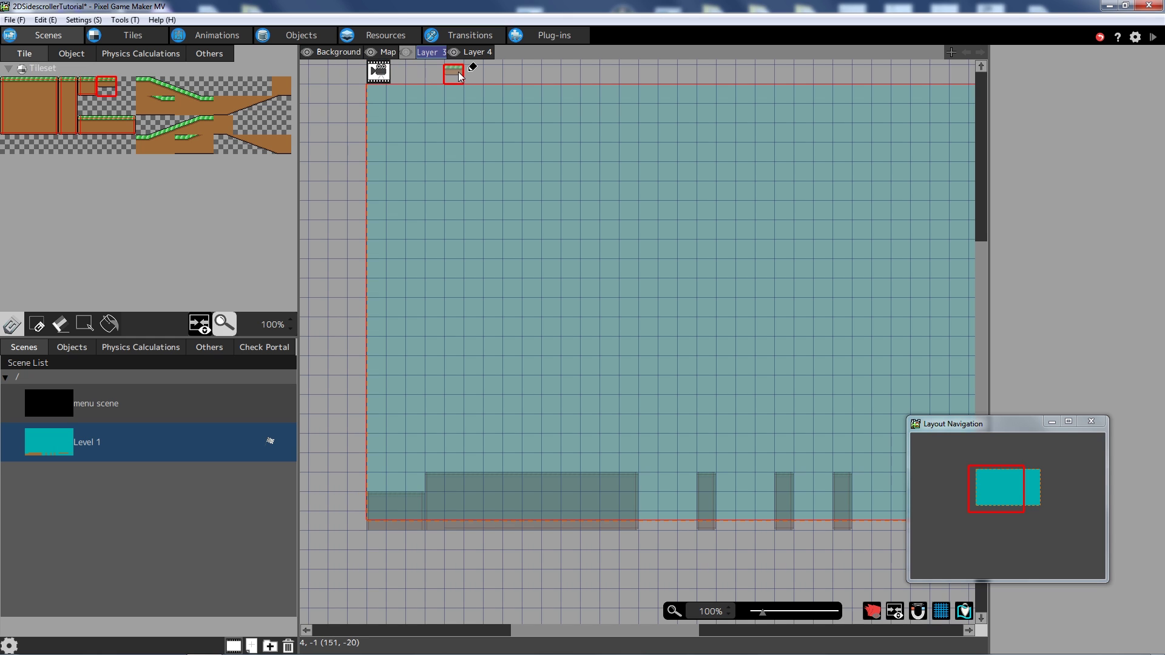
{"action": "type", "text": "Uffects"}
{"action": "key", "text": "Return"}
Rename Layer 4 as UI.
{"action": "right_click", "coordinate": [473, 56]}
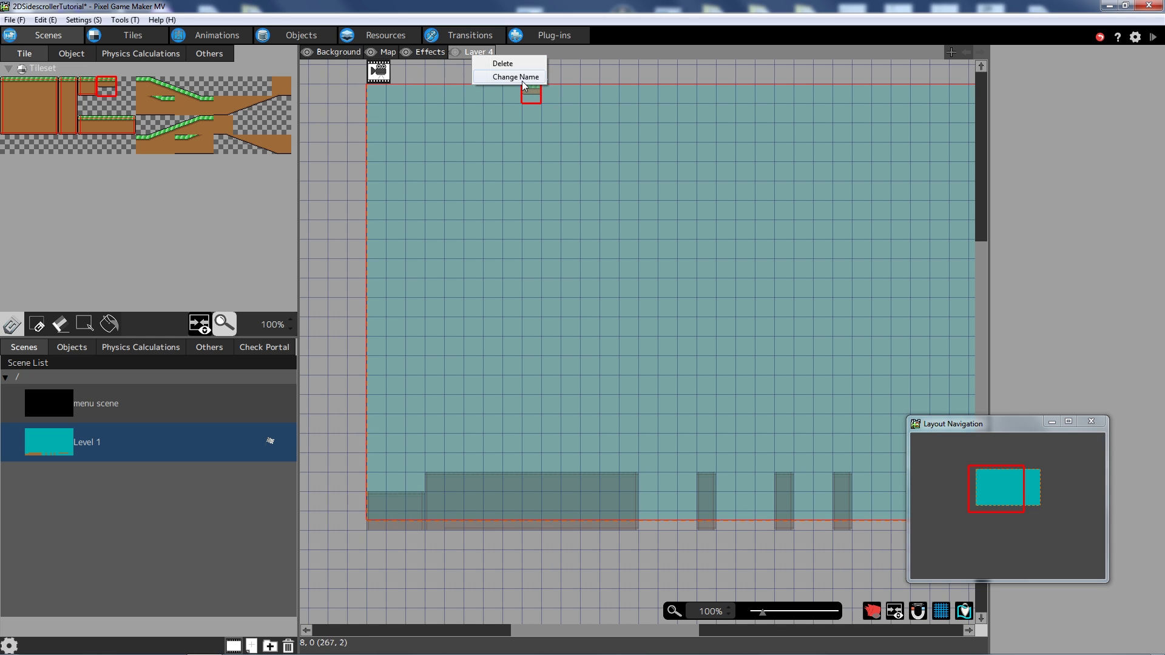
{"action": "left_click", "coordinate": [478, 50]}
{"action": "right_click", "coordinate": [484, 56]}
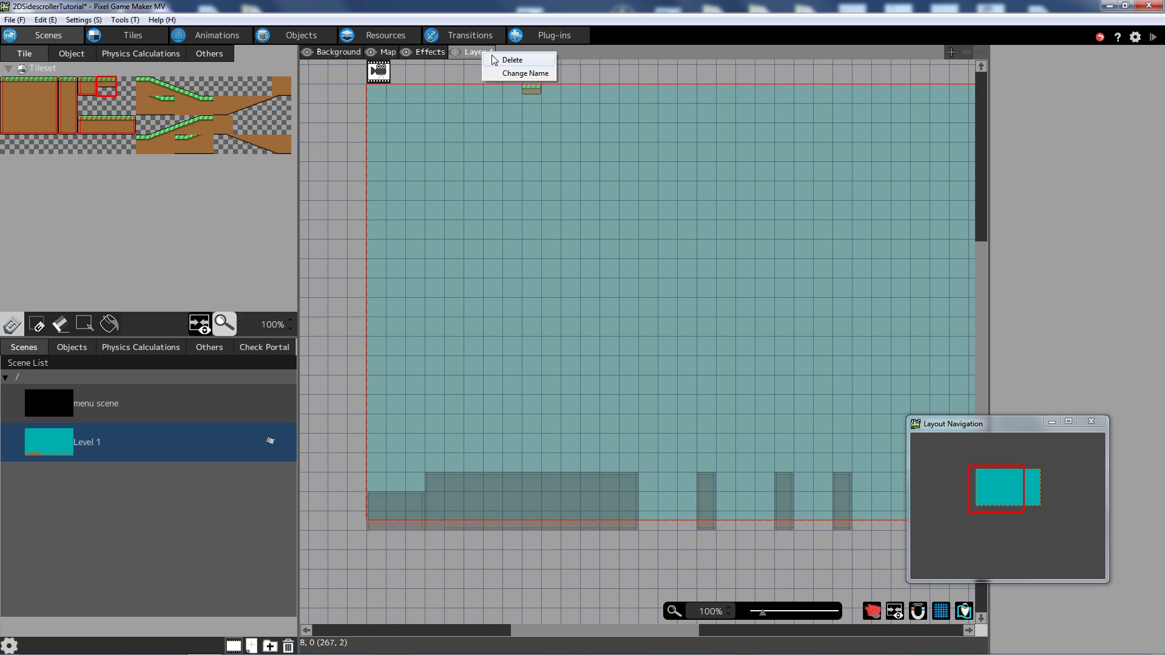
{"action": "left_click", "coordinate": [499, 74]}
{"action": "type", "text": "L"}
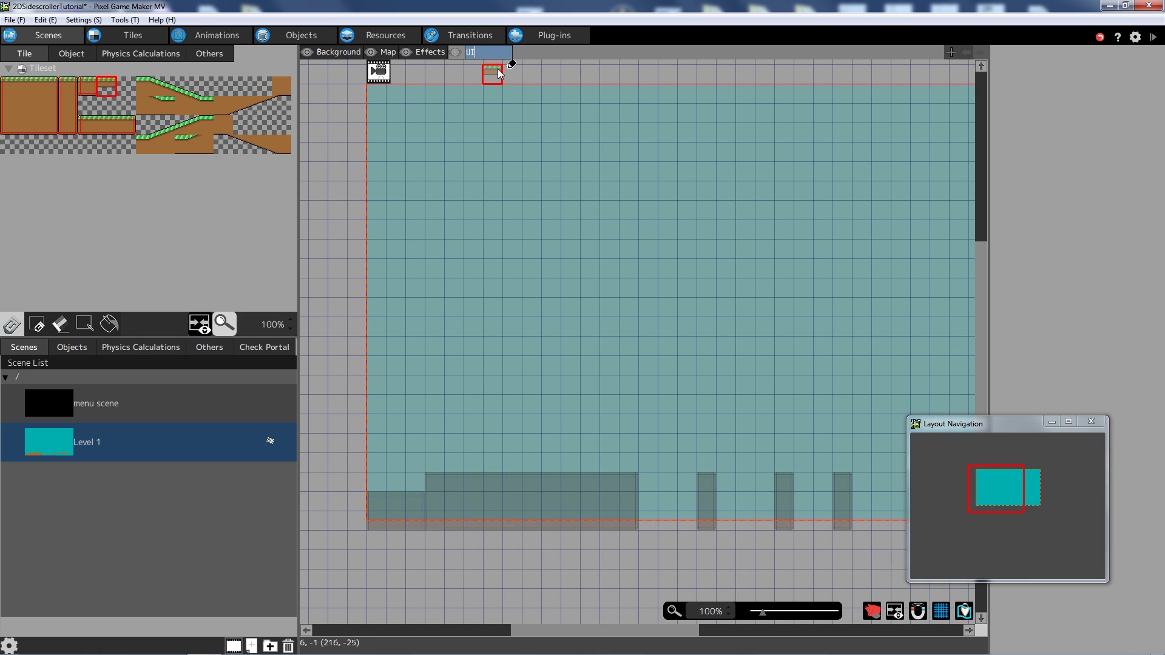
{"action": "key", "text": "Return"}
Compare the Background and Map layers, toggling the Map layer's visibility off and on.
{"action": "left_click", "coordinate": [352, 53]}
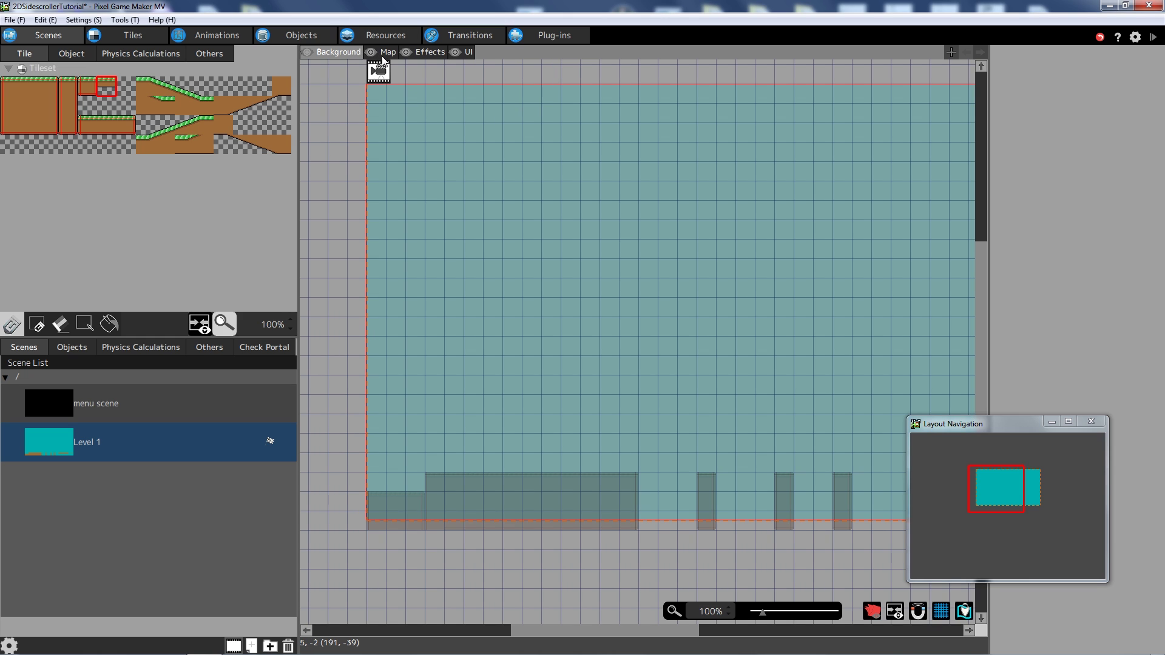
{"action": "left_click", "coordinate": [385, 53]}
{"action": "left_click", "coordinate": [373, 54]}
{"action": "left_click", "coordinate": [373, 54]}
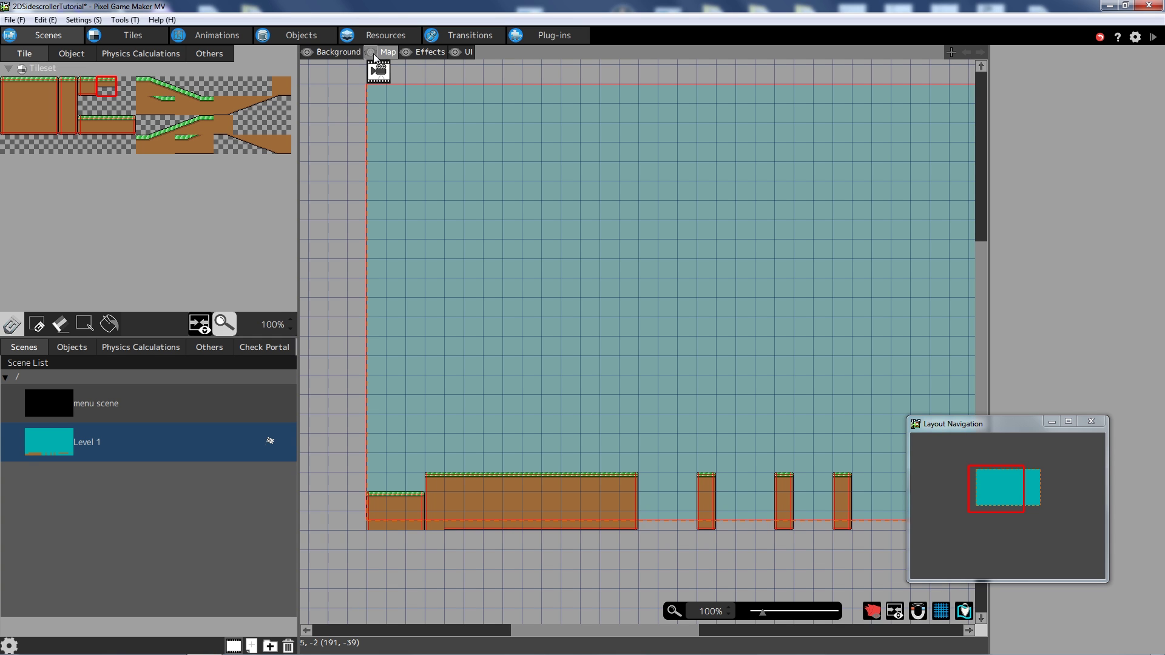
{"action": "left_click", "coordinate": [374, 53]}
{"action": "left_click", "coordinate": [373, 53]}
{"action": "left_click", "coordinate": [373, 53]}
{"action": "left_click", "coordinate": [373, 52]}
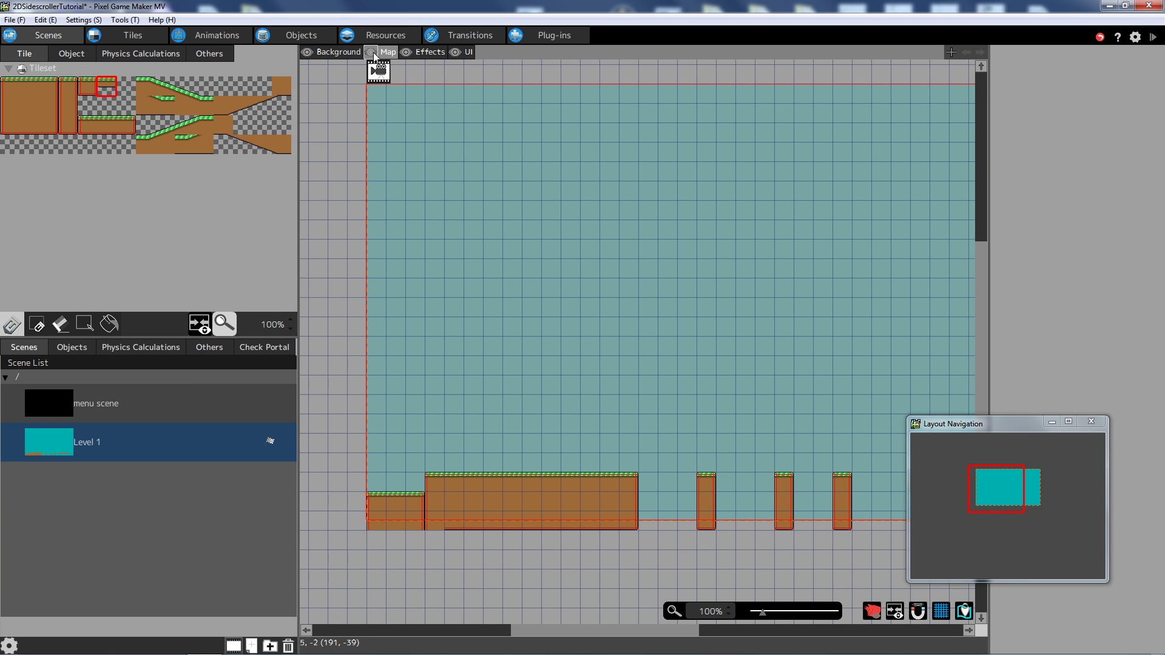
Try a thin platform tile on the Effects layer, toggle that layer's visibility, and undo the tile placement.
{"action": "left_click", "coordinate": [425, 52]}
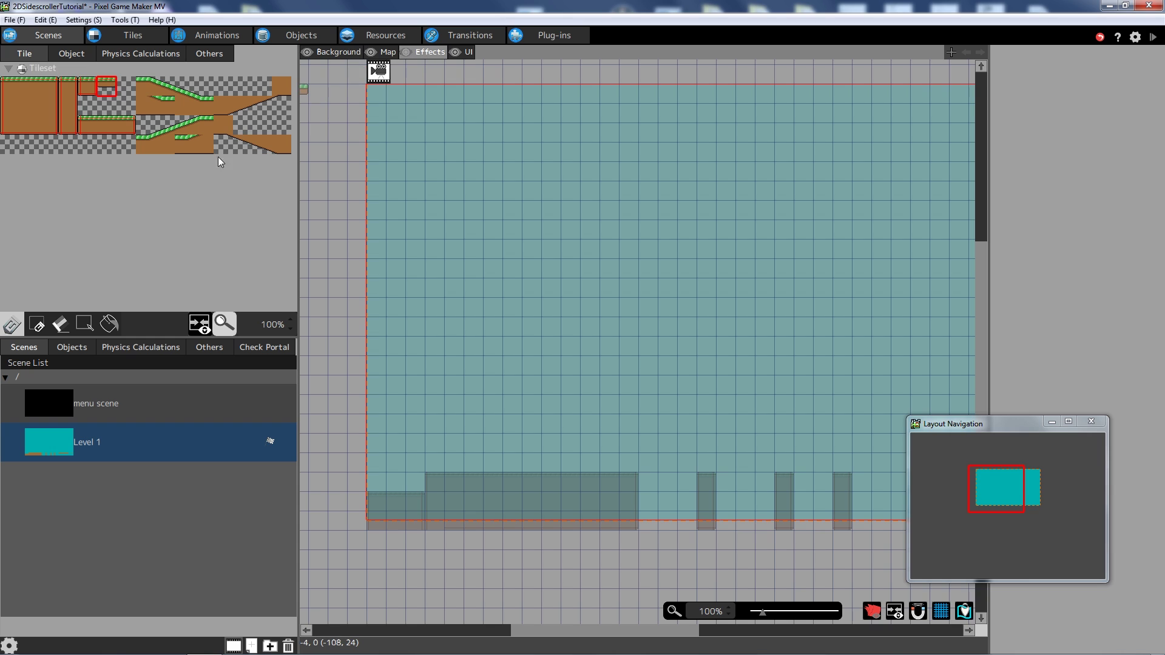
{"action": "left_click", "coordinate": [514, 288]}
{"action": "left_click", "coordinate": [409, 49]}
{"action": "left_click", "coordinate": [409, 49]}
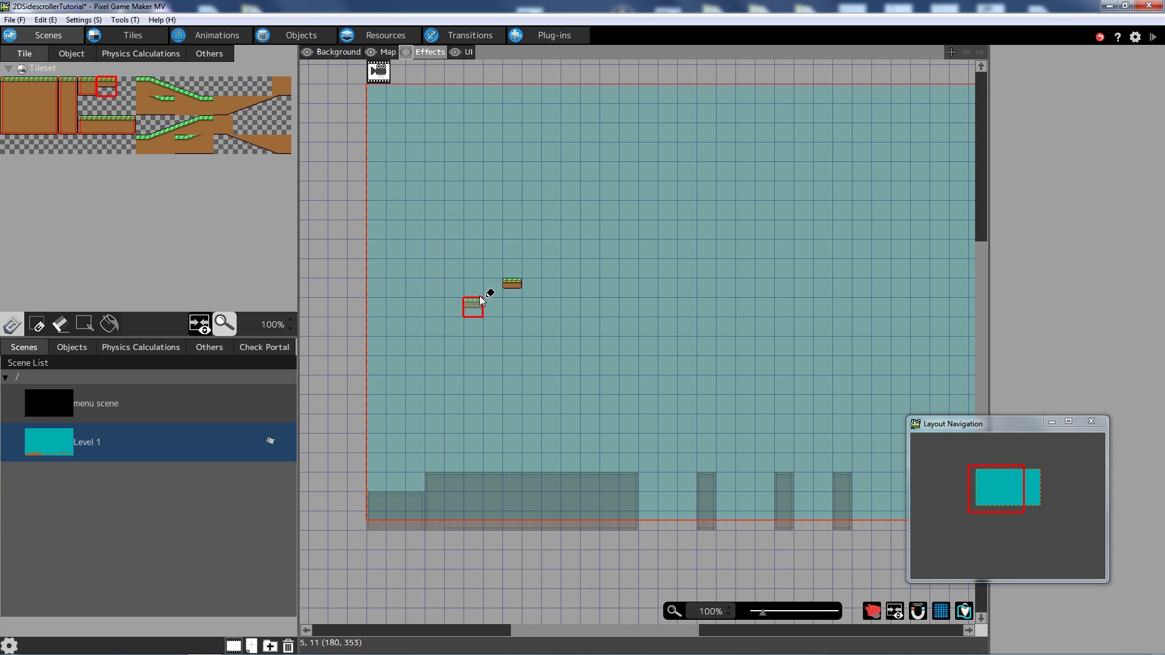
{"action": "key", "text": "ctrl+z"}
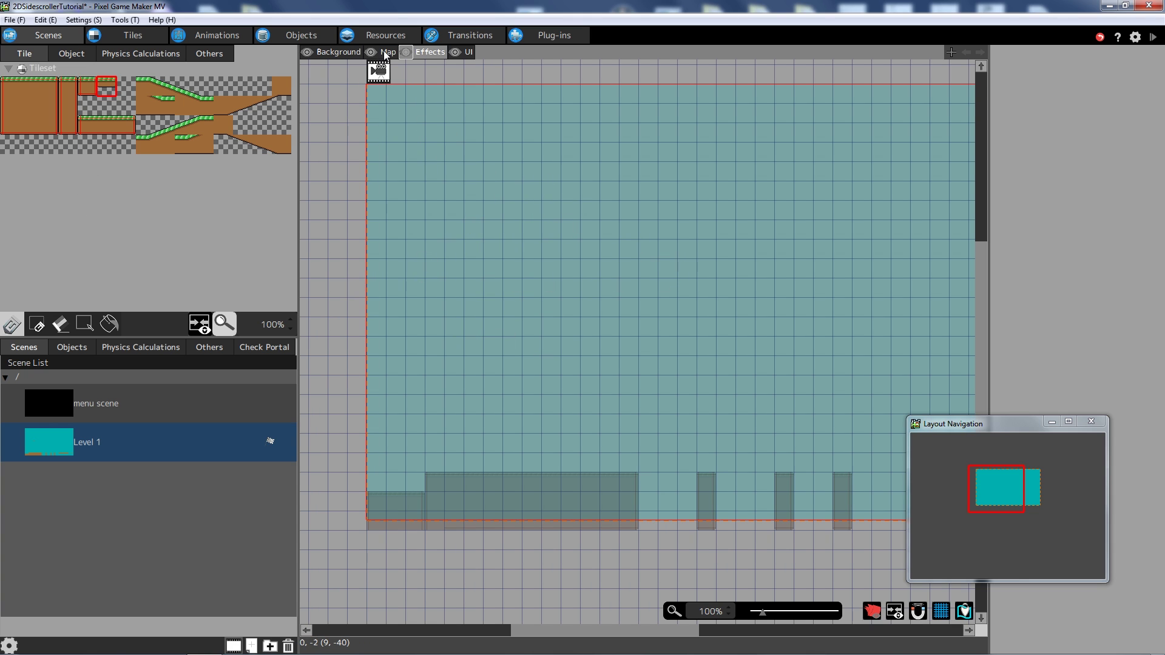
Compare the Background and Map layers, make Map the active layer, and save the project.
{"action": "left_click", "coordinate": [387, 52]}
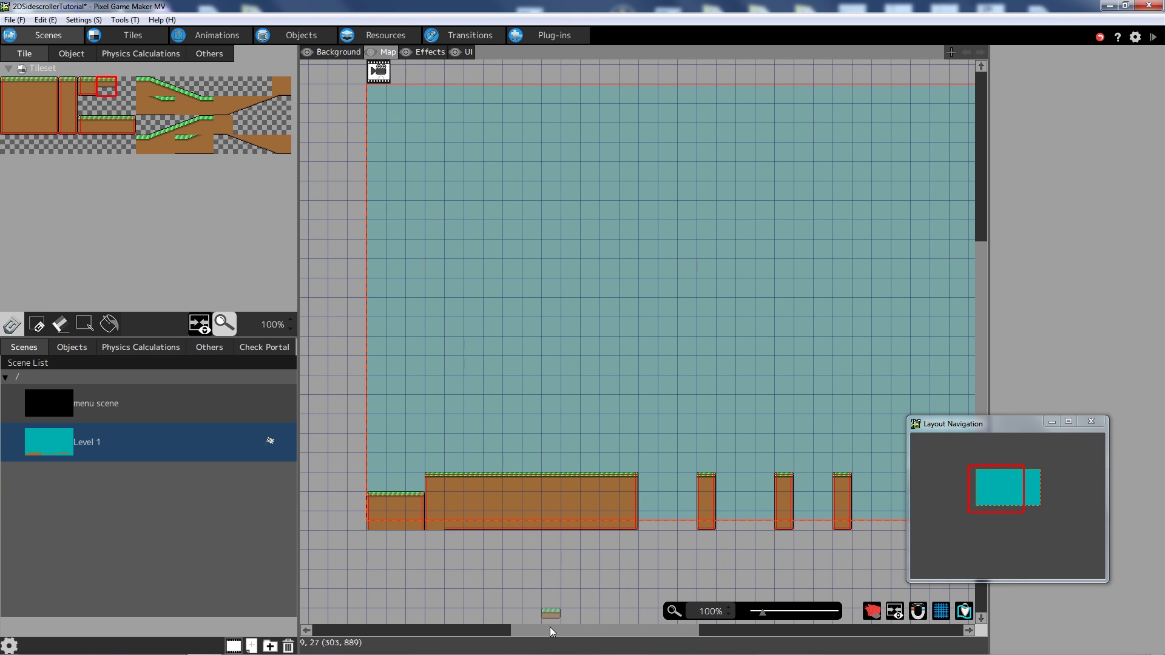
{"action": "left_click_drag", "start_coordinate": [550, 628], "coordinate": [569, 591]}
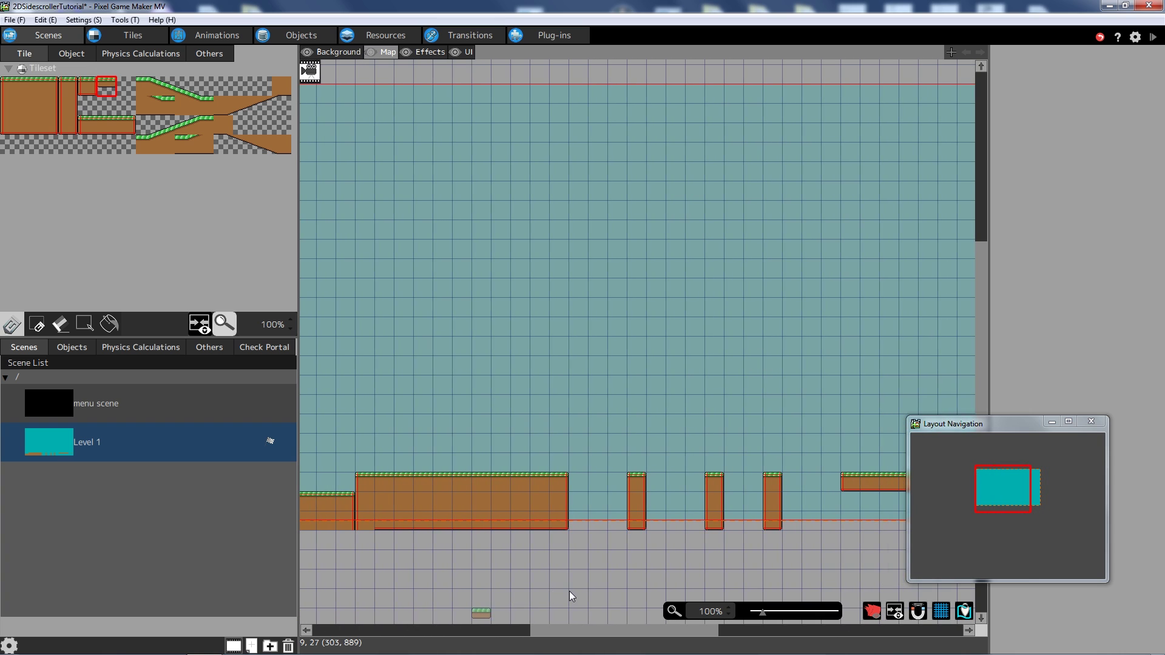
{"action": "left_click", "coordinate": [338, 52]}
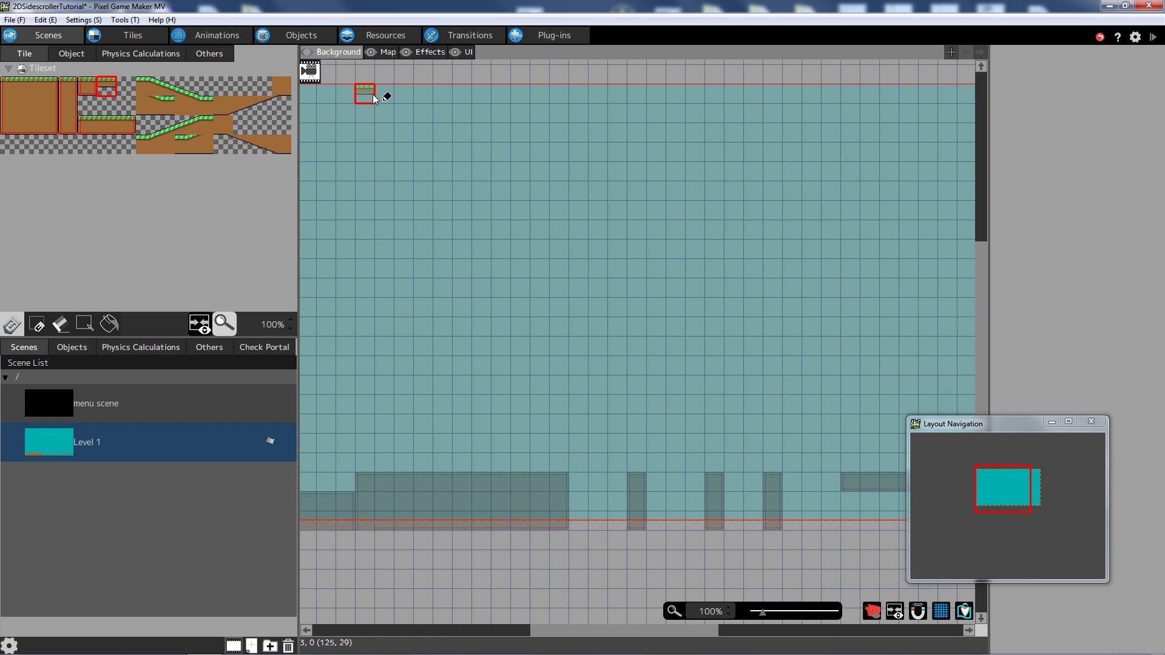
{"action": "left_click", "coordinate": [388, 52]}
{"action": "left_click_drag", "start_coordinate": [563, 631], "coordinate": [537, 631]}
{"action": "key", "text": "ctrl+s"}
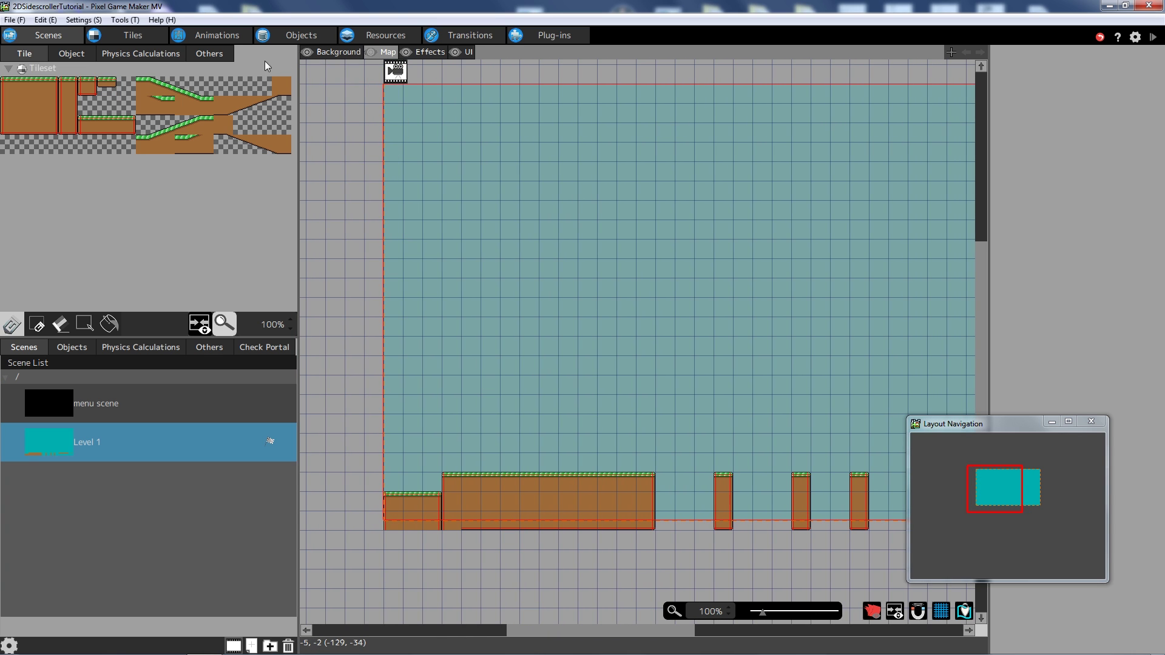
Place the Player1 object on the Map layer, standing on the low ground block at the start of Level 1, and widen its properties area.
{"action": "left_click", "coordinate": [78, 53]}
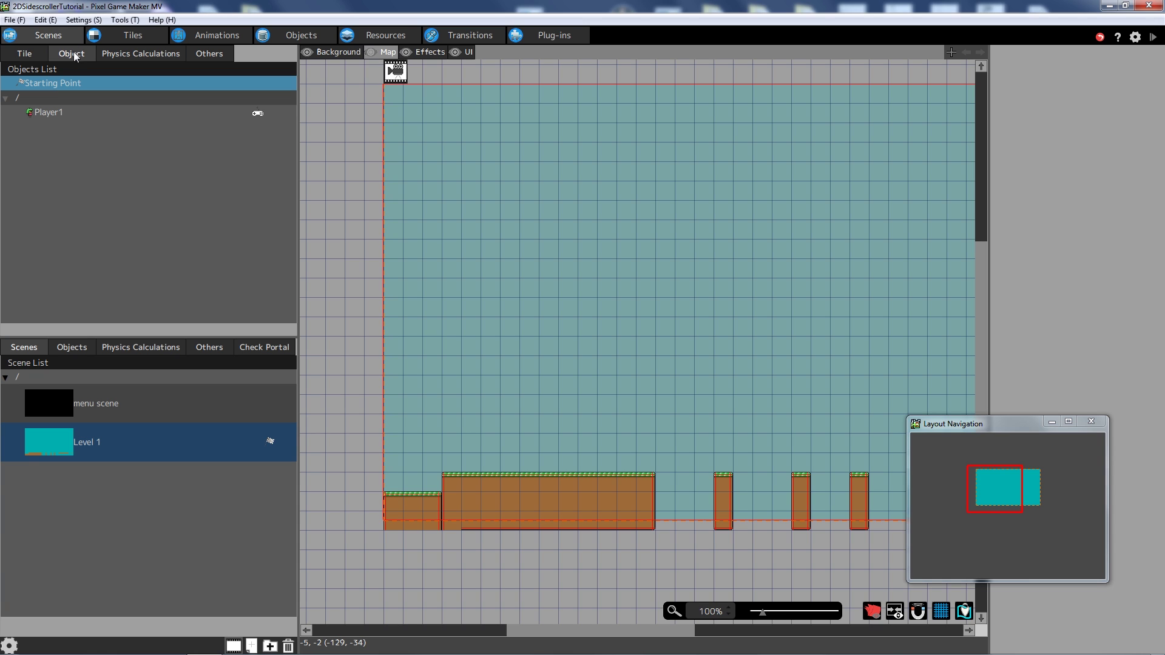
{"action": "left_click", "coordinate": [40, 112]}
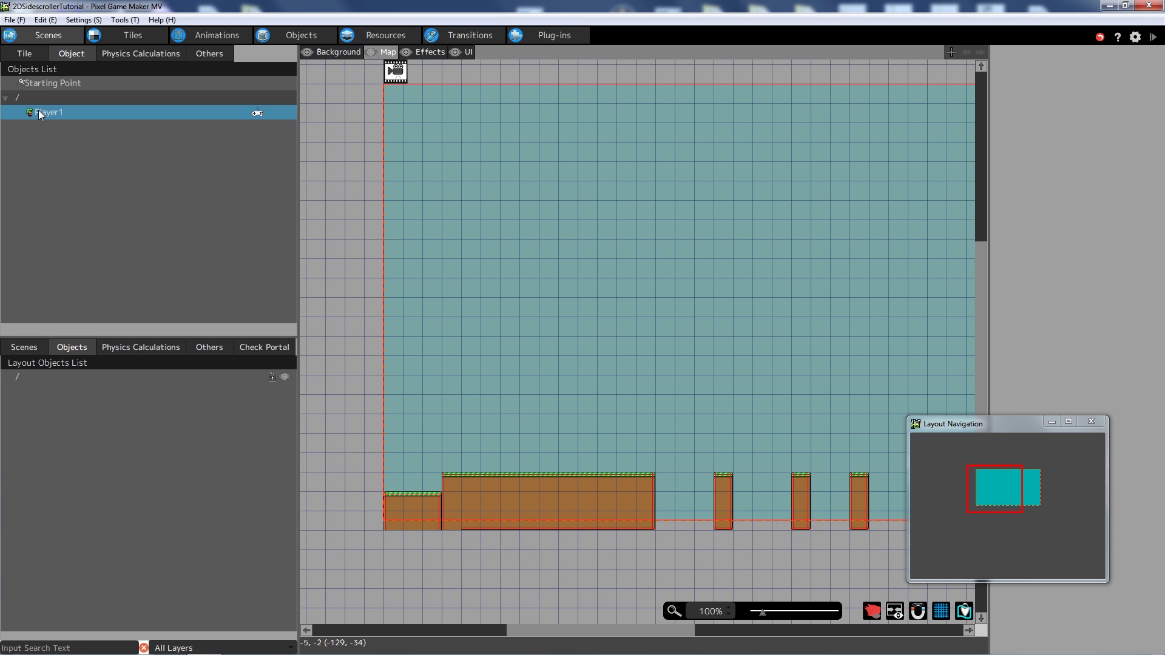
{"action": "left_click", "coordinate": [413, 489]}
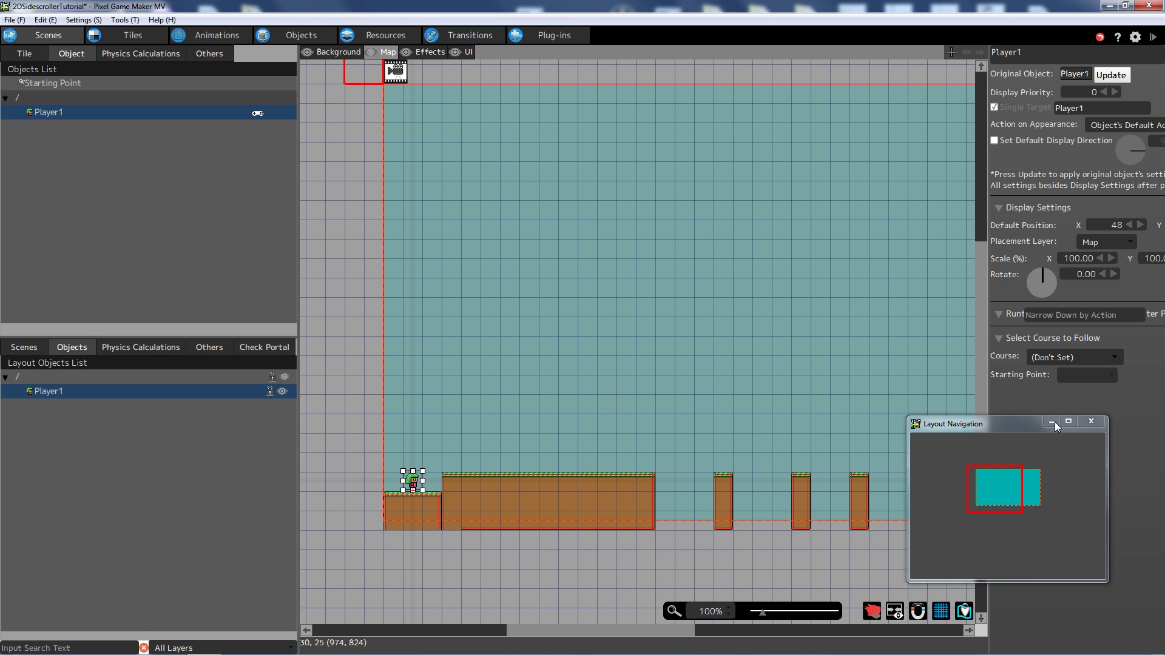
{"action": "left_click_drag", "start_coordinate": [1033, 424], "coordinate": [1069, 420]}
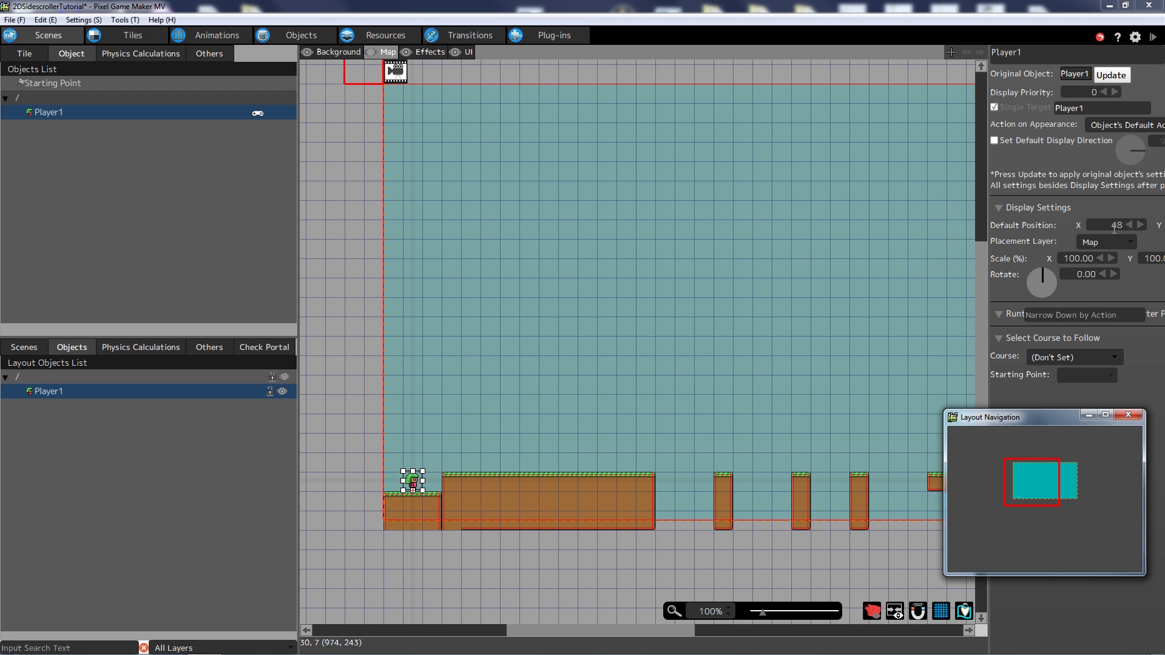
{"action": "left_click_drag", "start_coordinate": [990, 214], "coordinate": [868, 213]}
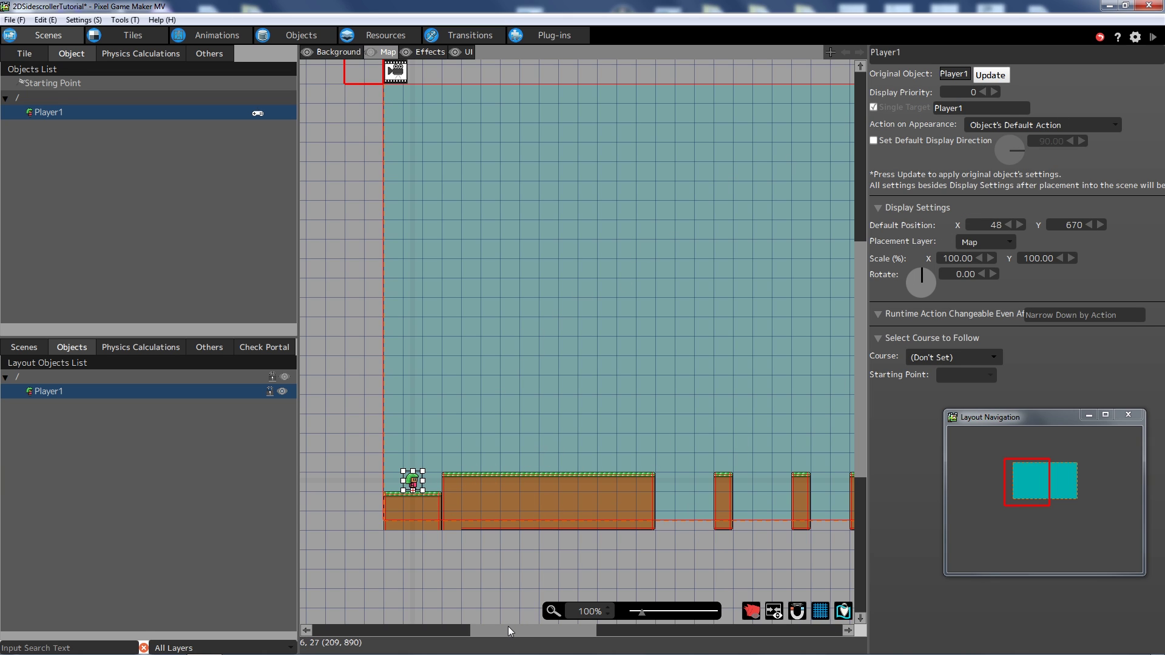
{"action": "mouse_move", "coordinate": [508, 630]}
{"action": "left_mouse_down"}
{"action": "mouse_move", "coordinate": [594, 622]}
{"action": "mouse_move", "coordinate": [519, 618]}
{"action": "left_mouse_up"}
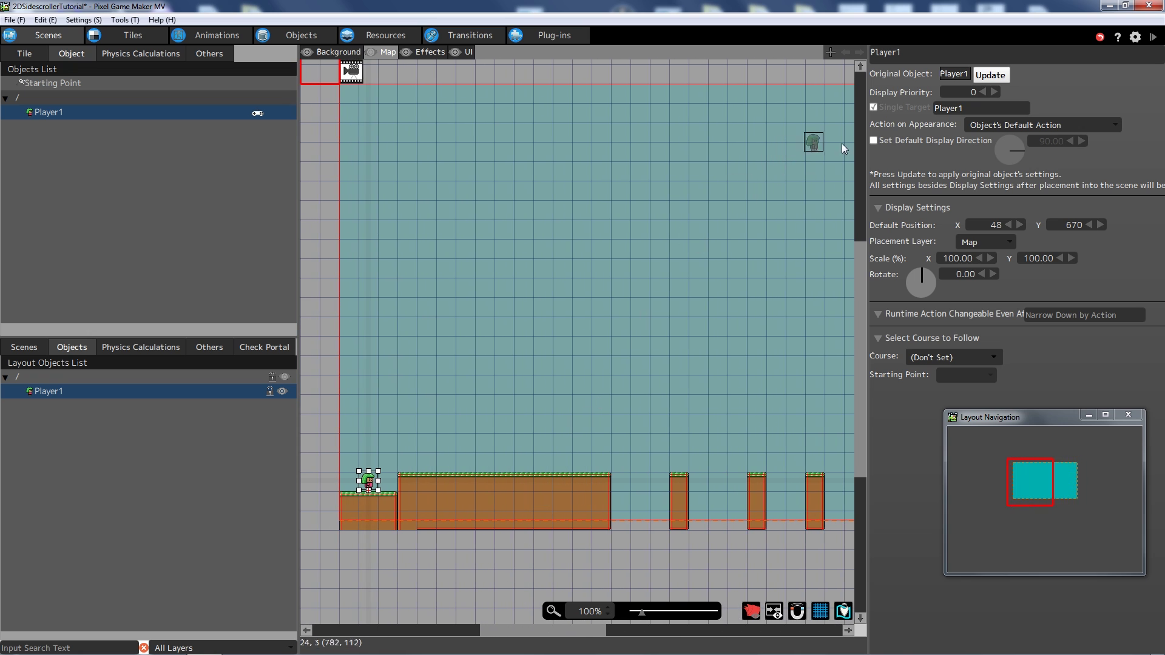
Test-play Level 1, walking Player1 back and forth and jumping to check its facing directions, and close the game window.
{"action": "left_click", "coordinate": [1153, 40]}
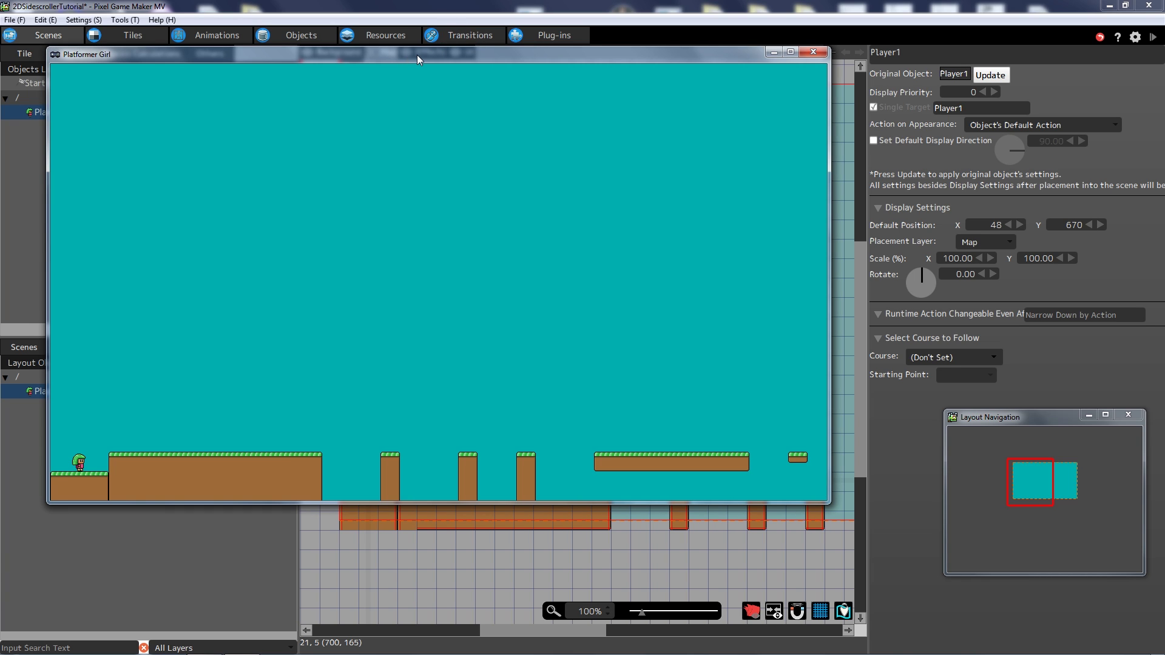
{"action": "left_click_drag", "start_coordinate": [417, 55], "coordinate": [443, 55]}
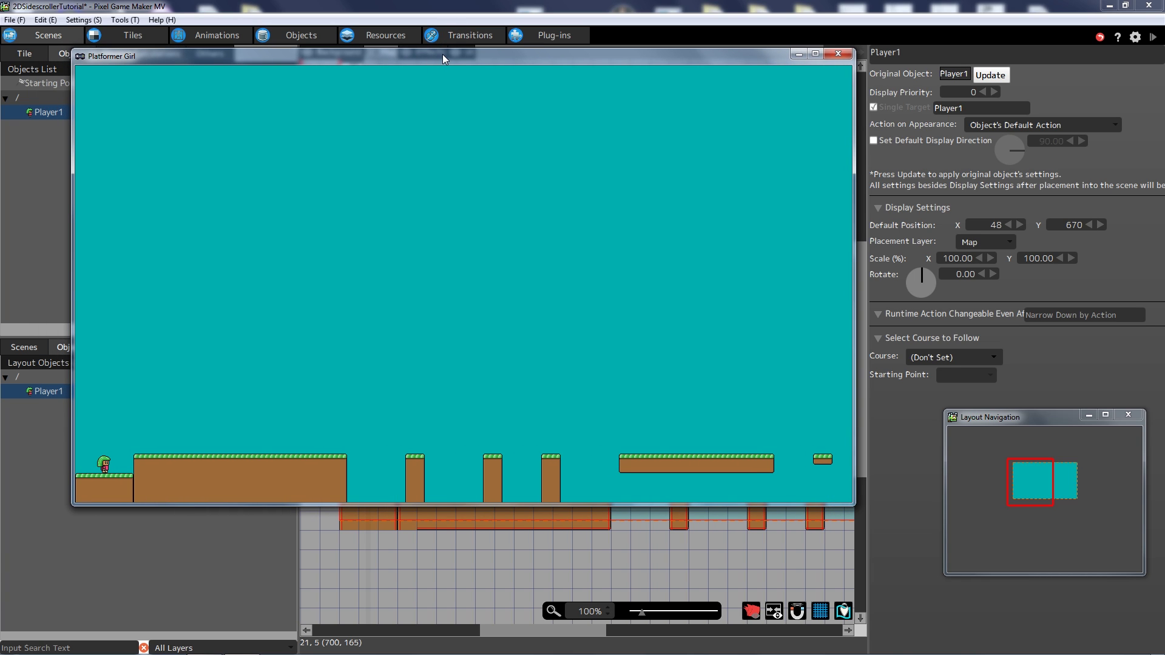
{"action": "key", "text": "Right"}
{"action": "key", "text": "Left"}
{"action": "key", "text": "Left"}
{"action": "key", "text": "Right"}
{"action": "key", "text": "Left"}
{"action": "key", "text": "Left"}
{"action": "key", "text": "Right"}
{"action": "key", "text": "Left"}
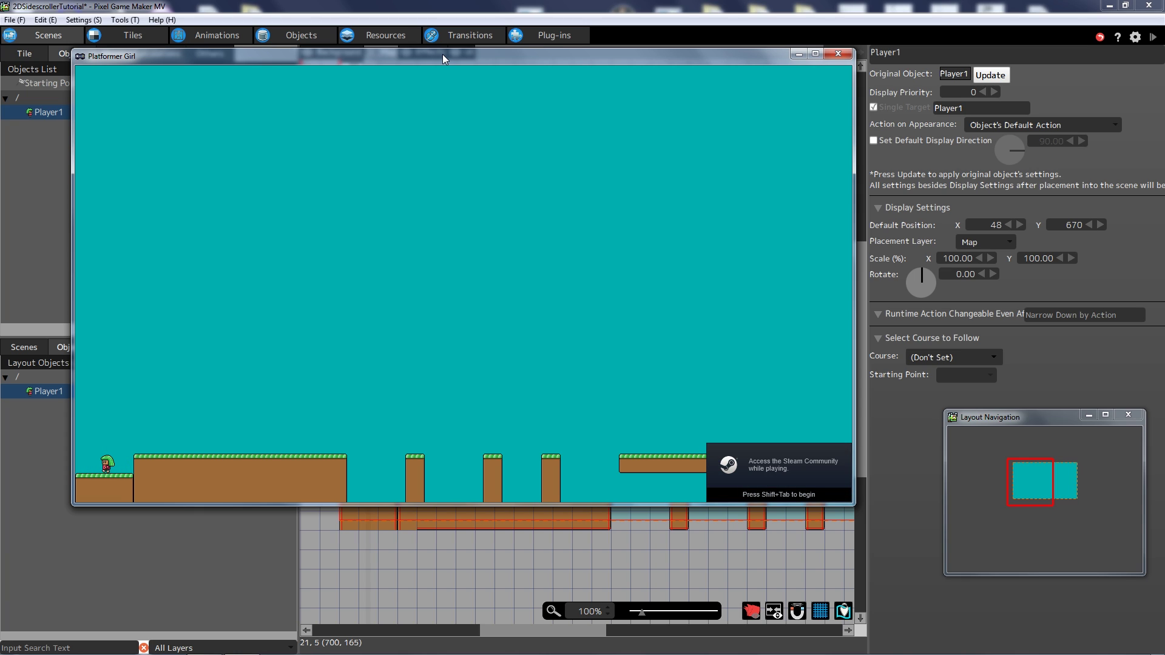
{"action": "key", "text": "Left"}
{"action": "key", "text": "Right"}
{"action": "key", "text": "Left"}
{"action": "key", "text": "Right"}
{"action": "key", "text": "Left"}
{"action": "key", "text": "Left"}
{"action": "key", "text": "Right"}
{"action": "key", "text": "space"}
{"action": "key", "text": "Right"}
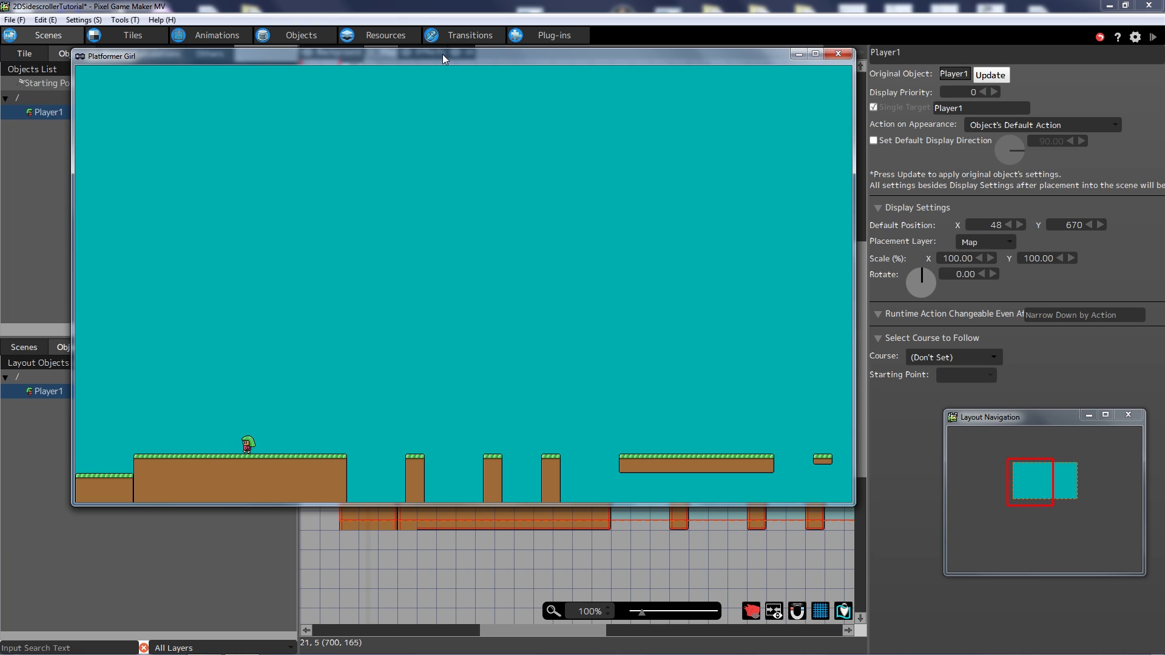
{"action": "key", "text": "Left"}
{"action": "key", "text": "Right"}
{"action": "key", "text": "Left"}
{"action": "key", "text": "Right"}
{"action": "key", "text": "z"}
{"action": "key", "text": "Left"}
{"action": "key", "text": "Right"}
{"action": "key", "text": "Left"}
{"action": "key", "text": "Right"}
{"action": "key", "text": "Left"}
{"action": "left_click", "coordinate": [829, 57]}
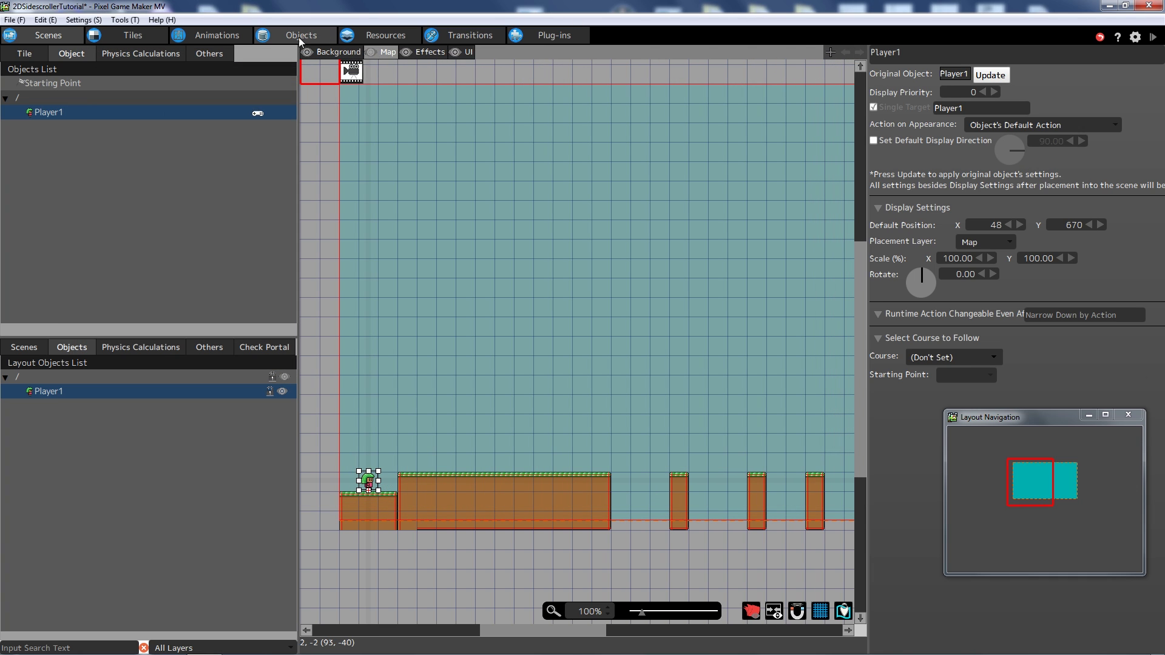
For Player1's Walk motion, assign the right arrow to the Right direction and the left arrow to the Left direction.
{"action": "left_click", "coordinate": [204, 36]}
{"action": "left_click", "coordinate": [384, 94]}
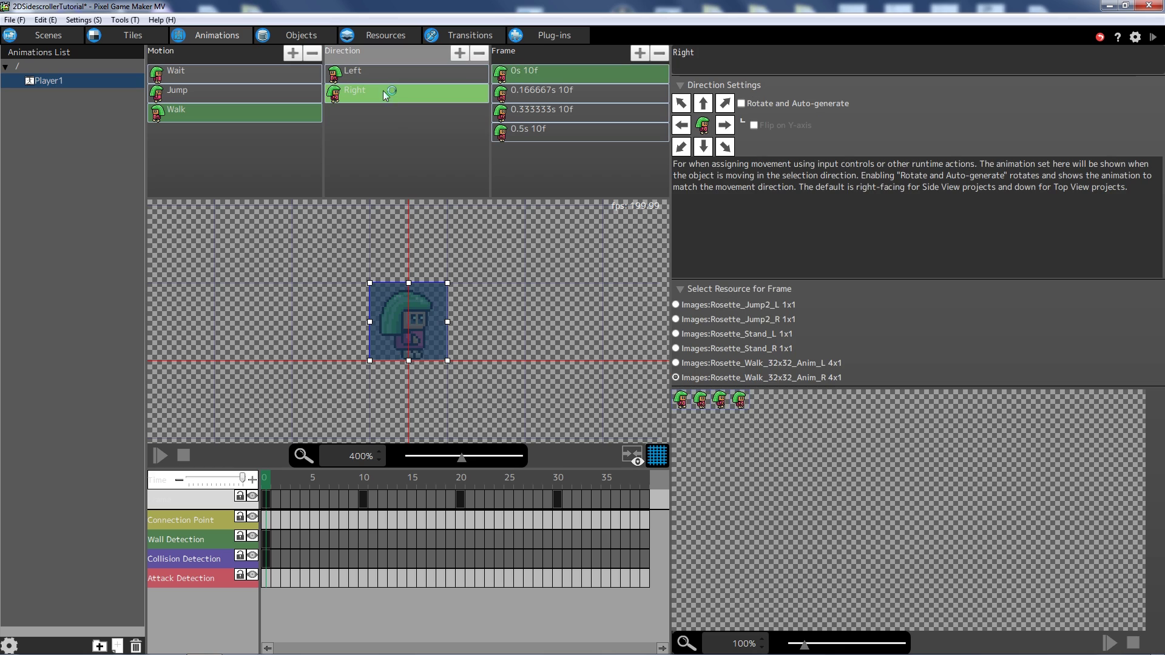
{"action": "left_click", "coordinate": [722, 130]}
{"action": "left_click", "coordinate": [376, 75]}
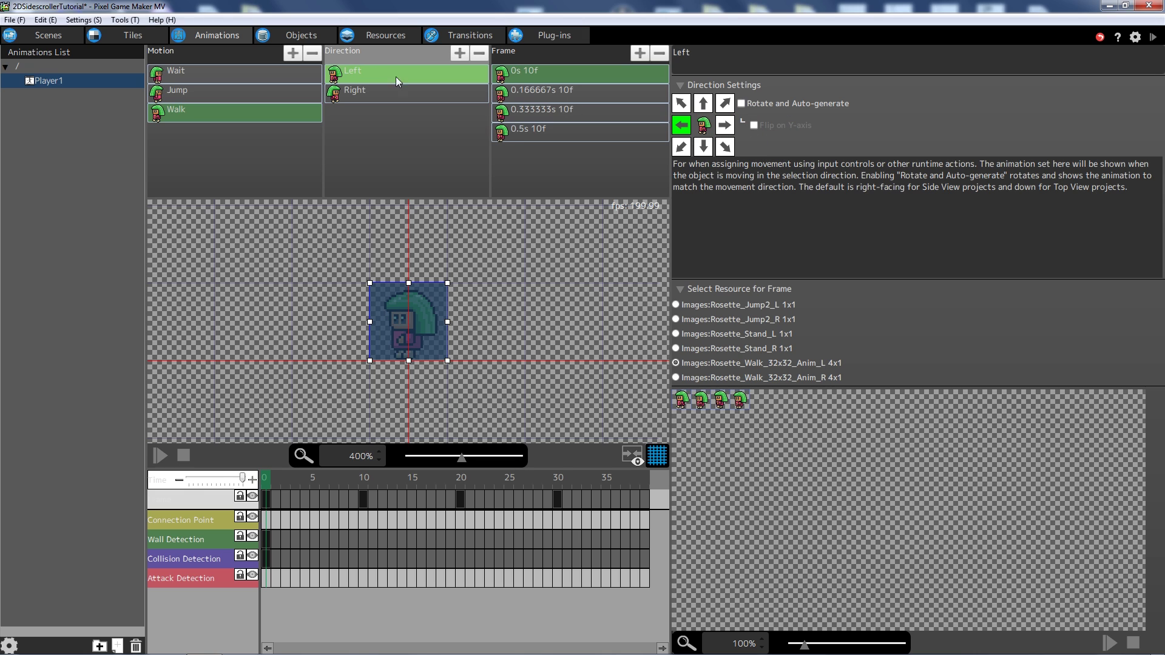
{"action": "left_click", "coordinate": [404, 96]}
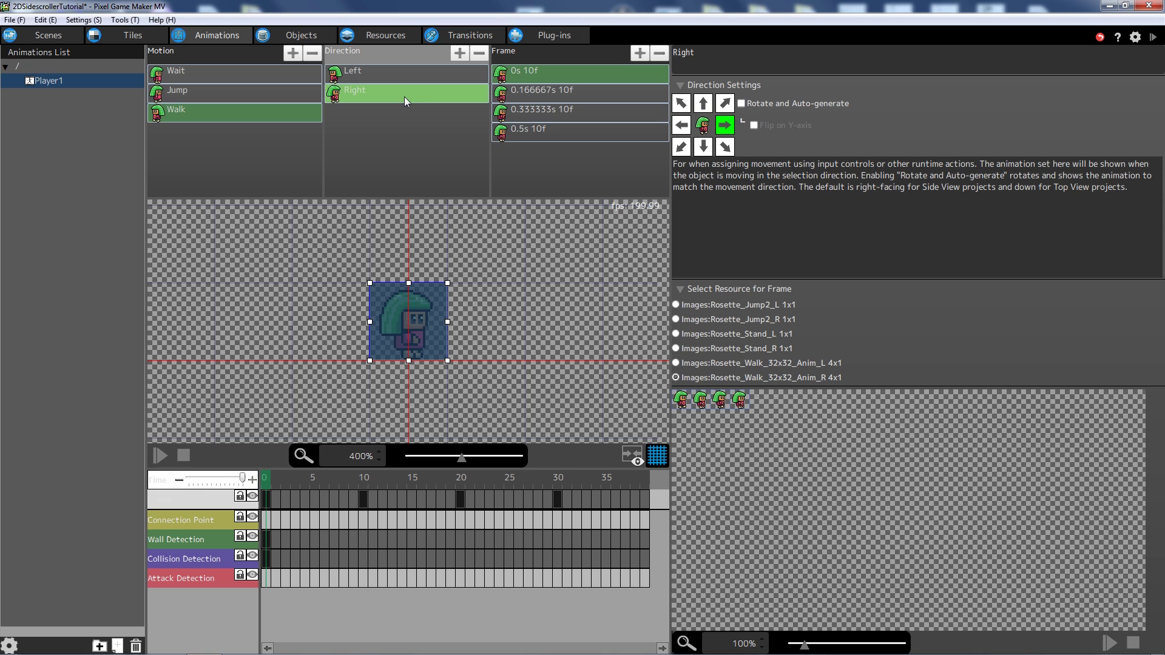
Test-play the level again, checking Player1's walk and jump animations in both directions, and close the game window.
{"action": "left_click", "coordinate": [1153, 39]}
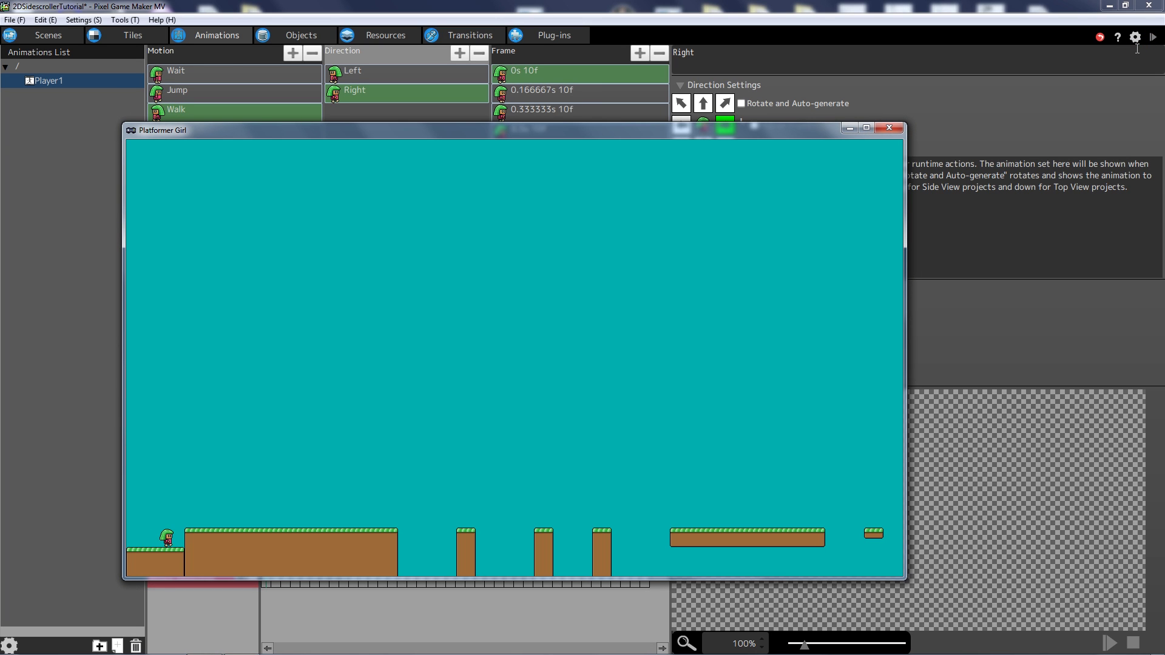
{"action": "key", "text": "Right"}
{"action": "key", "text": "z"}
{"action": "key", "text": "Left"}
{"action": "key", "text": "Right"}
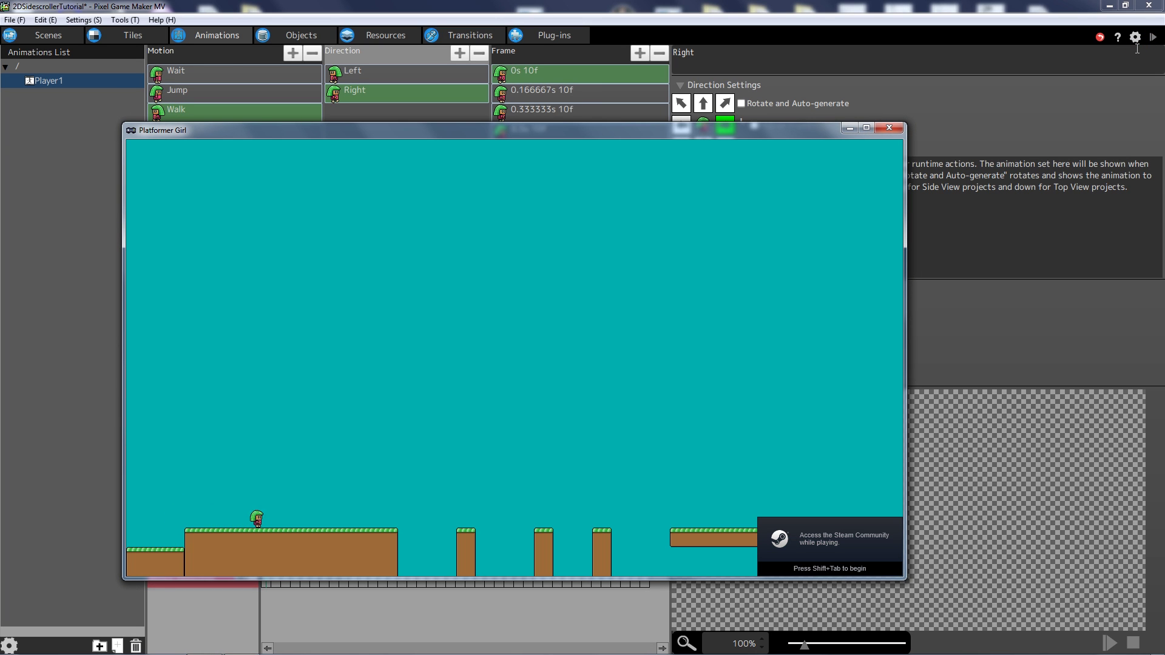
{"action": "key", "text": "z"}
{"action": "key", "text": "Right"}
{"action": "key", "text": "z"}
{"action": "key", "text": "Left"}
{"action": "key", "text": "Right"}
{"action": "key", "text": "z"}
{"action": "key", "text": "Left"}
{"action": "key", "text": "z"}
{"action": "key", "text": "z"}
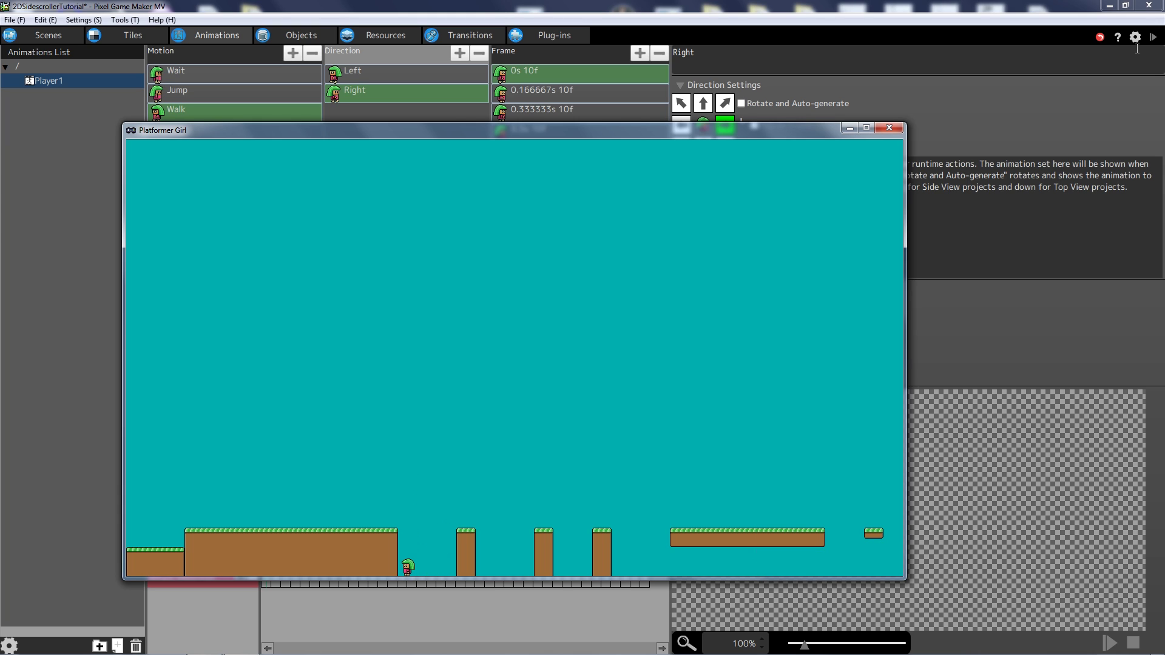
{"action": "key", "text": "Right"}
{"action": "key", "text": "z"}
{"action": "key", "text": "Left"}
{"action": "key", "text": "z"}
{"action": "key", "text": "Right"}
{"action": "key", "text": "z"}
{"action": "key", "text": "Left"}
{"action": "key", "text": "z"}
{"action": "key", "text": "Right"}
{"action": "key", "text": "z"}
{"action": "key", "text": "Left"}
{"action": "key", "text": "z"}
{"action": "key", "text": "Right"}
{"action": "key", "text": "z"}
{"action": "key", "text": "Left"}
{"action": "key", "text": "z"}
{"action": "key", "text": "Right"}
{"action": "key", "text": "Left"}
{"action": "key", "text": "z"}
{"action": "key", "text": "Right"}
{"action": "key", "text": "z"}
{"action": "key", "text": "Left"}
{"action": "key", "text": "z"}
{"action": "key", "text": "Right"}
{"action": "key", "text": "z"}
{"action": "key", "text": "Left"}
{"action": "key", "text": "z"}
{"action": "key", "text": "Right"}
{"action": "key", "text": "z"}
{"action": "key", "text": "z"}
{"action": "key", "text": "z"}
{"action": "key", "text": "Left"}
{"action": "key", "text": "Right"}
{"action": "key", "text": "Left"}
{"action": "key", "text": "Right"}
{"action": "key", "text": "Left"}
{"action": "key", "text": "Right"}
{"action": "key", "text": "Right"}
{"action": "key", "text": "z"}
{"action": "left_click", "coordinate": [894, 128]}
For Player1's Jump motion, assign the left arrow to the Left direction and the right arrow to the Right direction.
{"action": "left_click", "coordinate": [226, 97]}
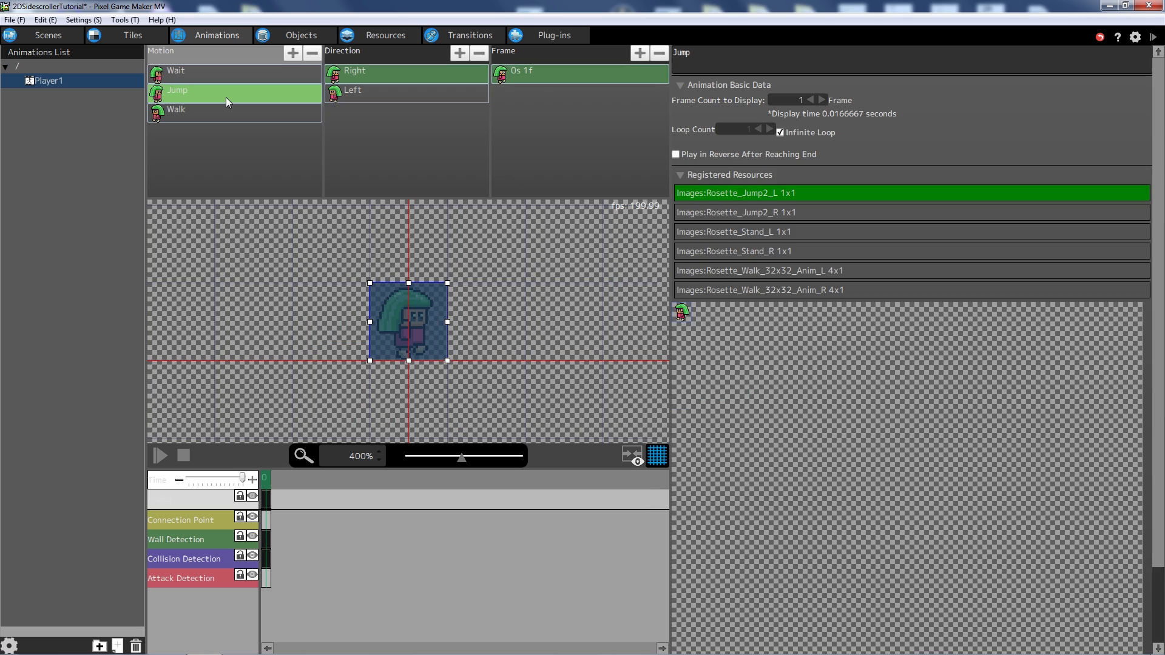
{"action": "left_click", "coordinate": [382, 96]}
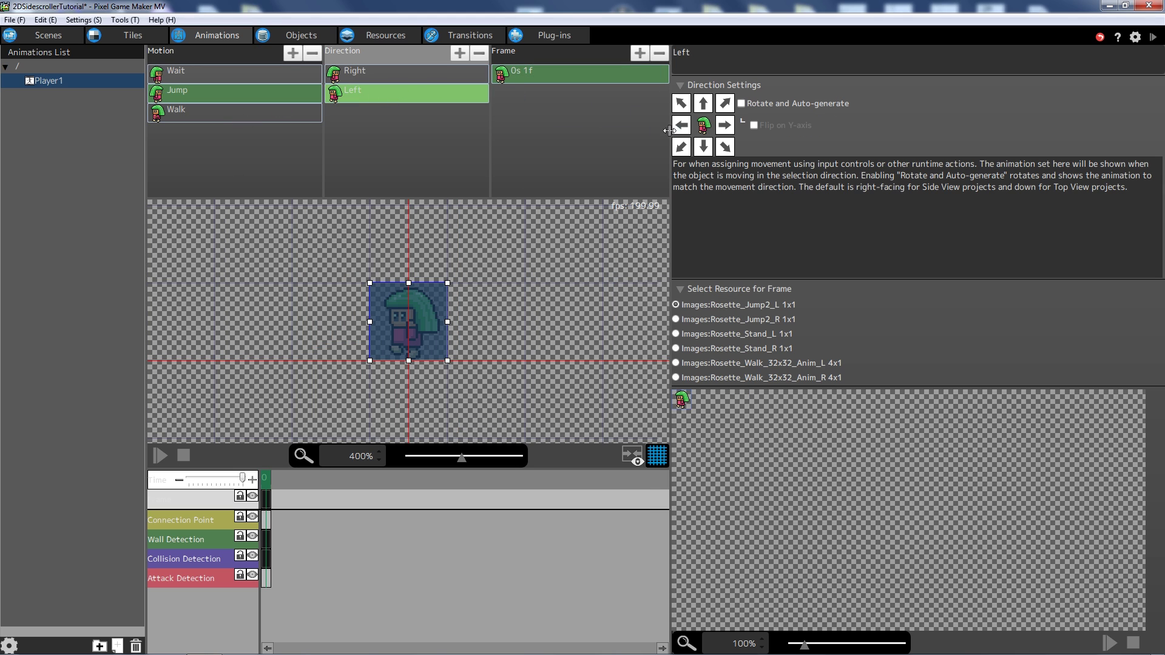
{"action": "left_click", "coordinate": [688, 126]}
{"action": "left_click", "coordinate": [361, 73]}
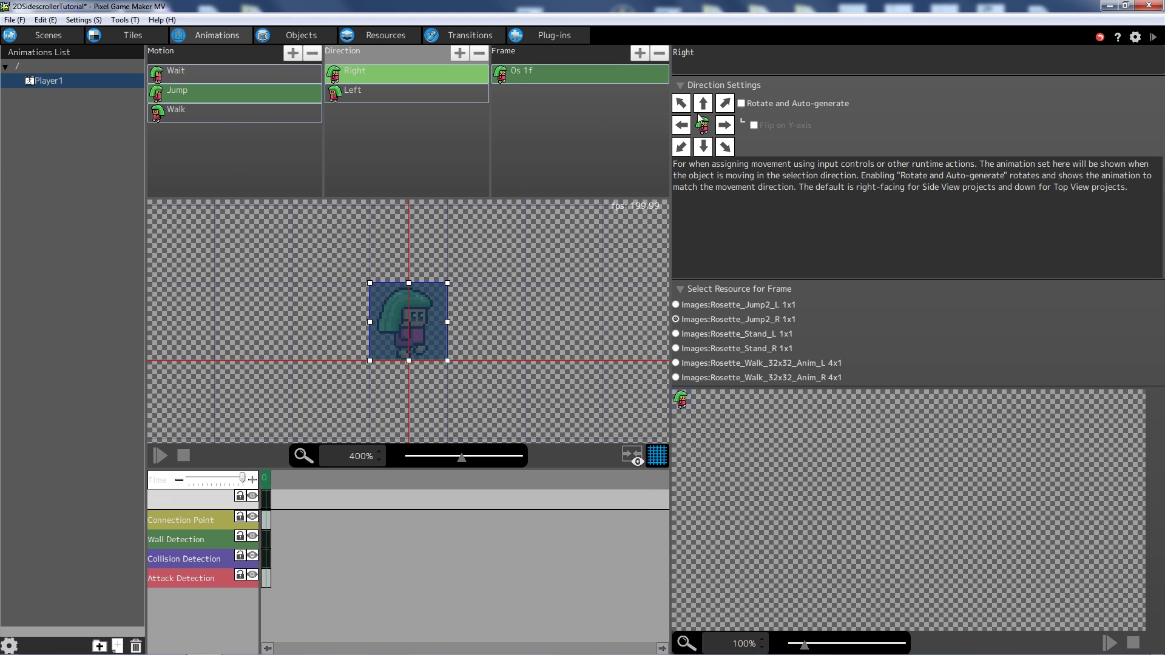
{"action": "left_click", "coordinate": [727, 129]}
Test-play Level 1, walking and jumping Player1 across the narrow pillars to the long floating platform.
{"action": "left_click", "coordinate": [1152, 38]}
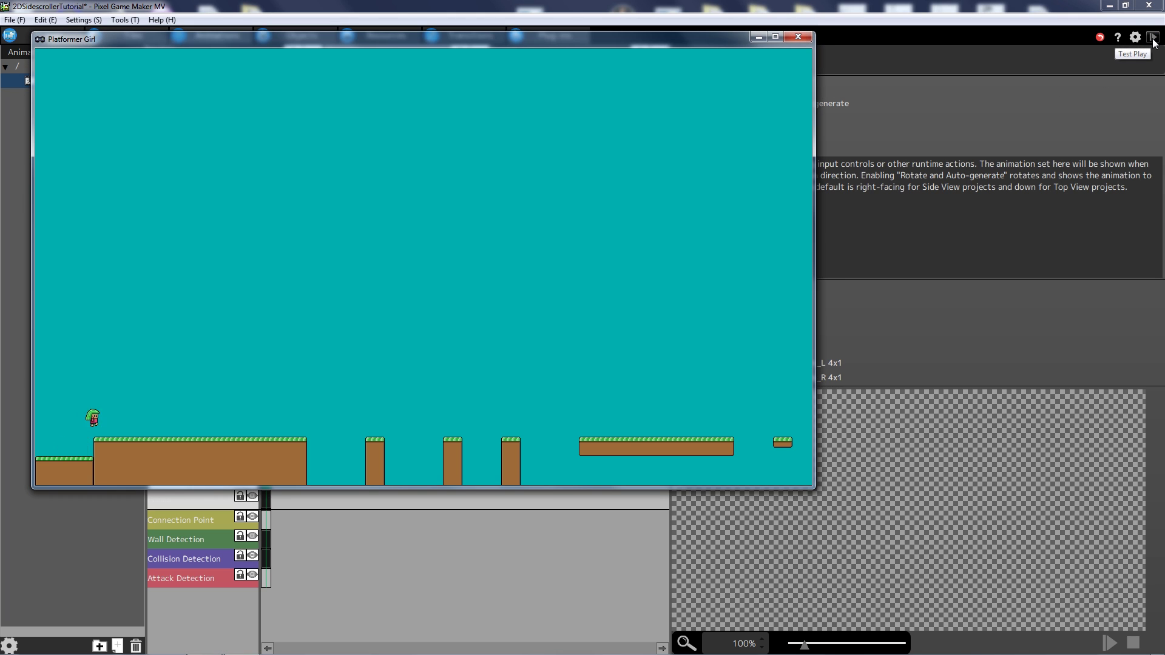
{"action": "key", "text": "Left"}
{"action": "key", "text": "z"}
{"action": "key", "text": "Right"}
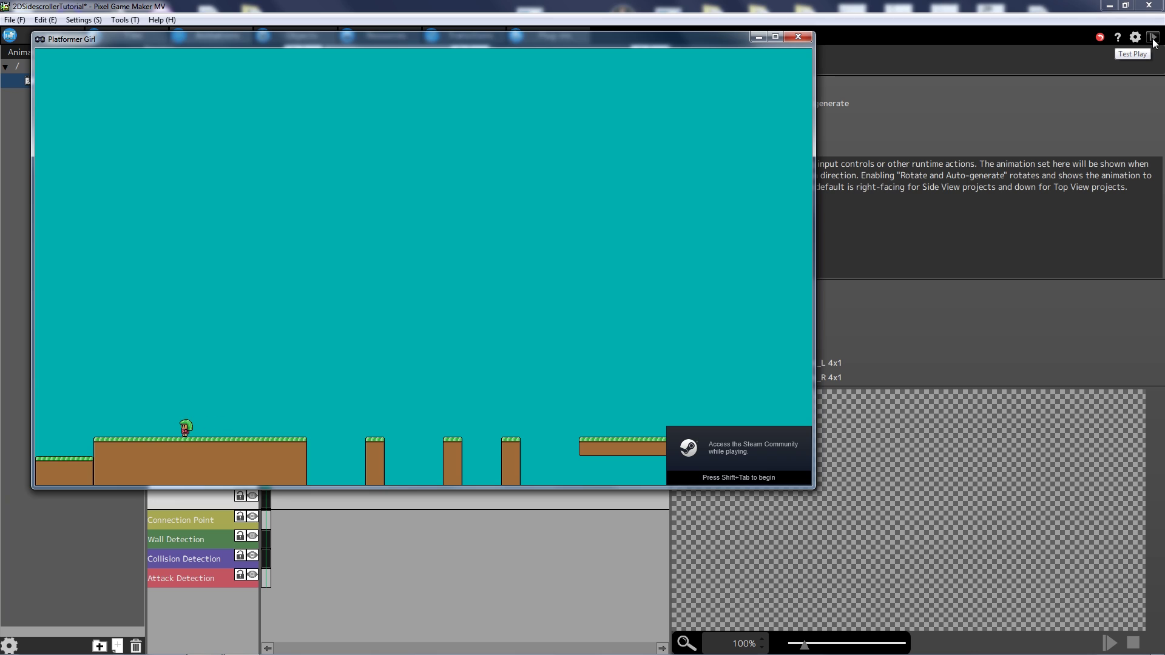
{"action": "key", "text": "Right"}
{"action": "key", "text": "z"}
{"action": "key", "text": "Right"}
{"action": "key", "text": "z"}
{"action": "key", "text": "z"}
{"action": "key", "text": "z"}
{"action": "key", "text": "Right"}
{"action": "key", "text": "Right"}
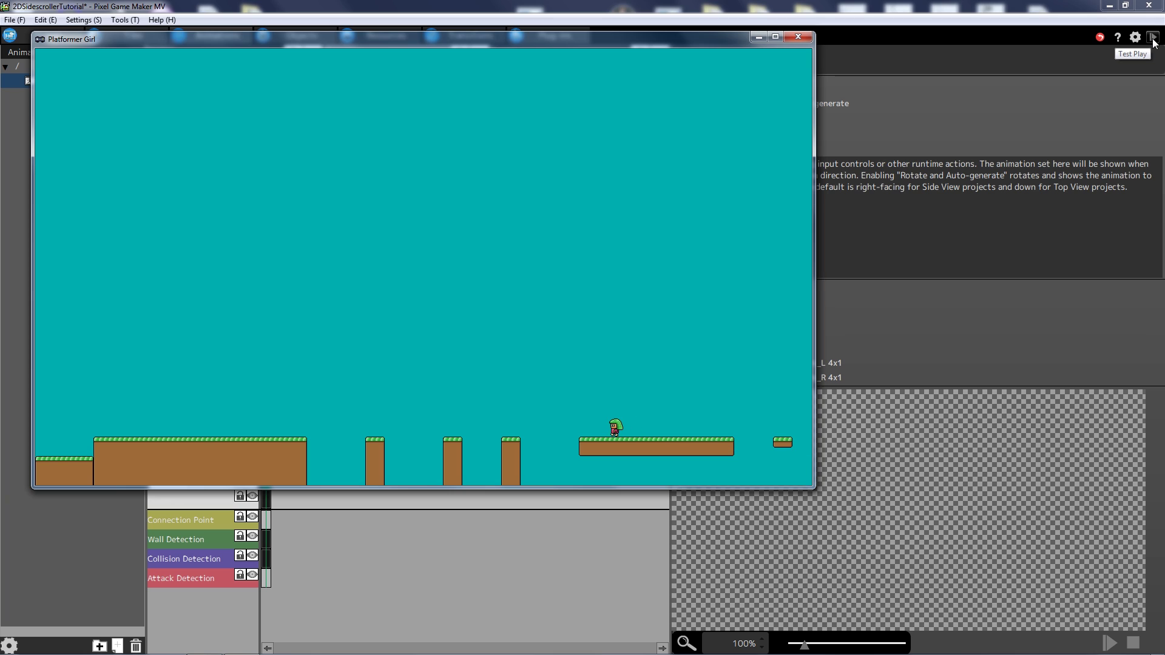
Walk and jump Player1 back and forth around the floating platform to check the walk and jump facing directions.
{"action": "key", "text": "Left"}
{"action": "key", "text": "Left"}
{"action": "key", "text": "z"}
{"action": "key", "text": "Right"}
{"action": "key", "text": "z"}
{"action": "key", "text": "Left"}
{"action": "key", "text": "Right"}
{"action": "key", "text": "z"}
{"action": "key", "text": "Right"}
{"action": "key", "text": "Left"}
{"action": "key", "text": "Right"}
{"action": "key", "text": "z"}
{"action": "key", "text": "Left"}
{"action": "key", "text": "z"}
{"action": "key", "text": "Left"}
{"action": "key", "text": "Right"}
{"action": "key", "text": "z"}
{"action": "key", "text": "Left"}
{"action": "key", "text": "z"}
{"action": "key", "text": "Right"}
{"action": "key", "text": "z"}
{"action": "key", "text": "Left"}
{"action": "key", "text": "Right"}
{"action": "key", "text": "Left"}
{"action": "key", "text": "z"}
{"action": "key", "text": "Right"}
{"action": "key", "text": "Right"}
{"action": "key", "text": "z"}
{"action": "key", "text": "z"}
{"action": "key", "text": "Left"}
{"action": "key", "text": "z"}
{"action": "key", "text": "Left"}
{"action": "key", "text": "z"}
{"action": "key", "text": "z"}
{"action": "key", "text": "Left"}
{"action": "key", "text": "Left"}
{"action": "key", "text": "z"}
{"action": "key", "text": "Right"}
{"action": "key", "text": "Left"}
{"action": "key", "text": "Right"}
{"action": "key", "text": "z"}
{"action": "key", "text": "Right"}
{"action": "key", "text": "Left"}
{"action": "key", "text": "z"}
{"action": "key", "text": "Right"}
{"action": "key", "text": "Right"}
{"action": "key", "text": "Right"}
{"action": "key", "text": "Left"}
{"action": "key", "text": "z"}
{"action": "key", "text": "Right"}
{"action": "key", "text": "Left"}
{"action": "key", "text": "Left"}
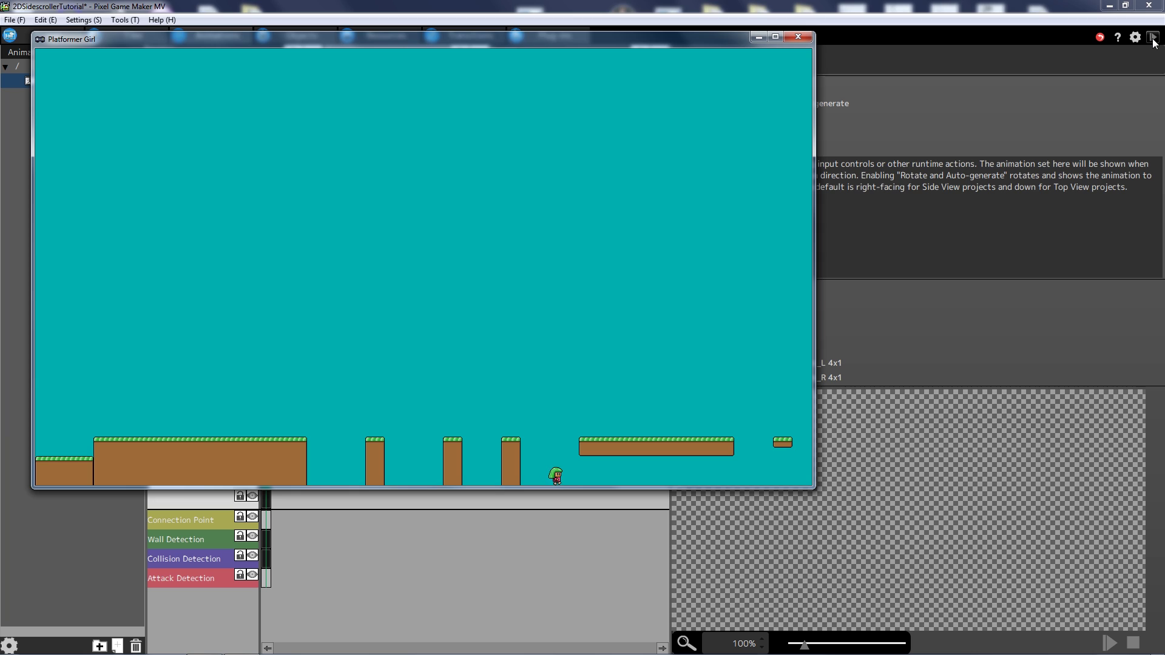